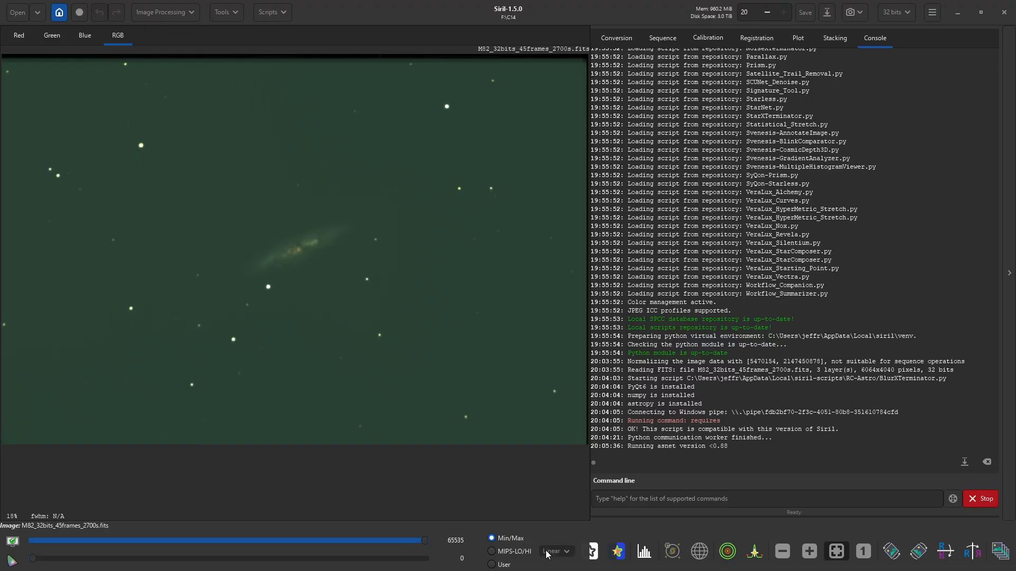
- Switch the preview to Histogram stretch and outline a crop region covering nearly the whole frame
{"action": "left_click", "coordinate": [553, 551]}
{"action": "left_click", "coordinate": [540, 529]}
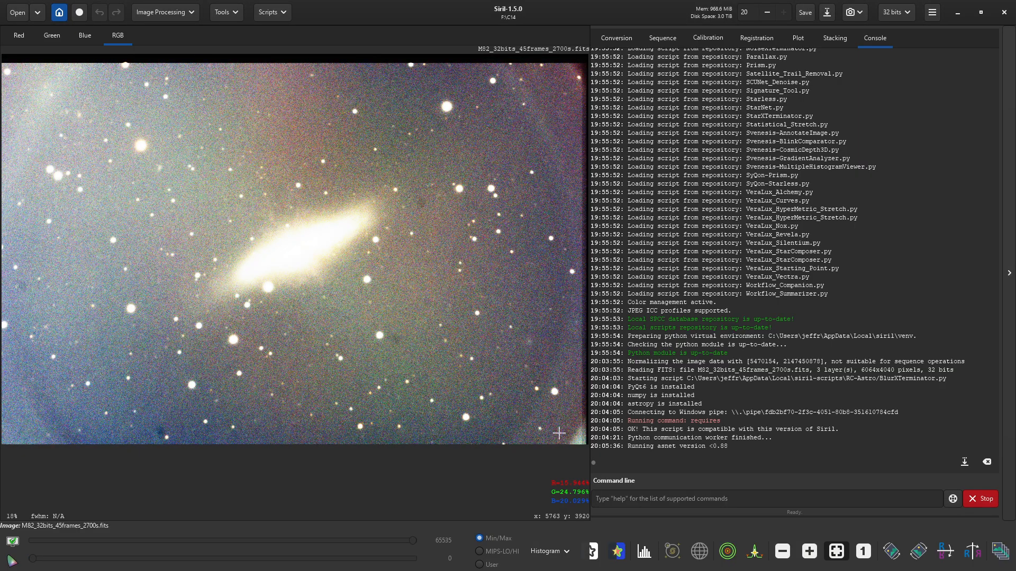
{"action": "left_click_drag", "start_coordinate": [558, 430], "coordinate": [430, 290]}
{"action": "left_click_drag", "start_coordinate": [158, 119], "coordinate": [33, 91]}
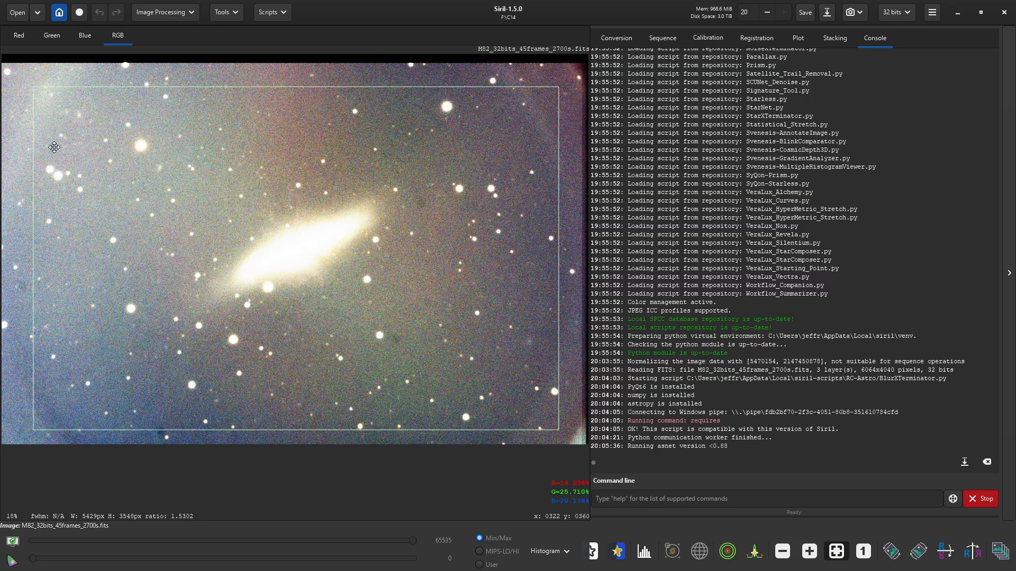
{"action": "left_click_drag", "start_coordinate": [170, 208], "coordinate": [175, 213]}
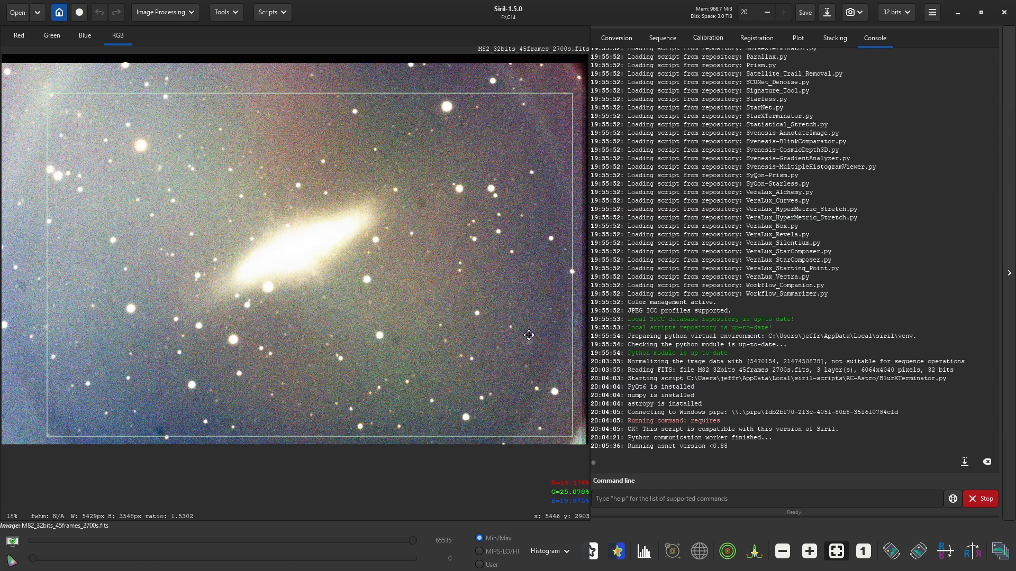
- Lock the selection to the image ratio and nudge it inside the ragged edges
{"action": "right_click", "coordinate": [509, 382]}
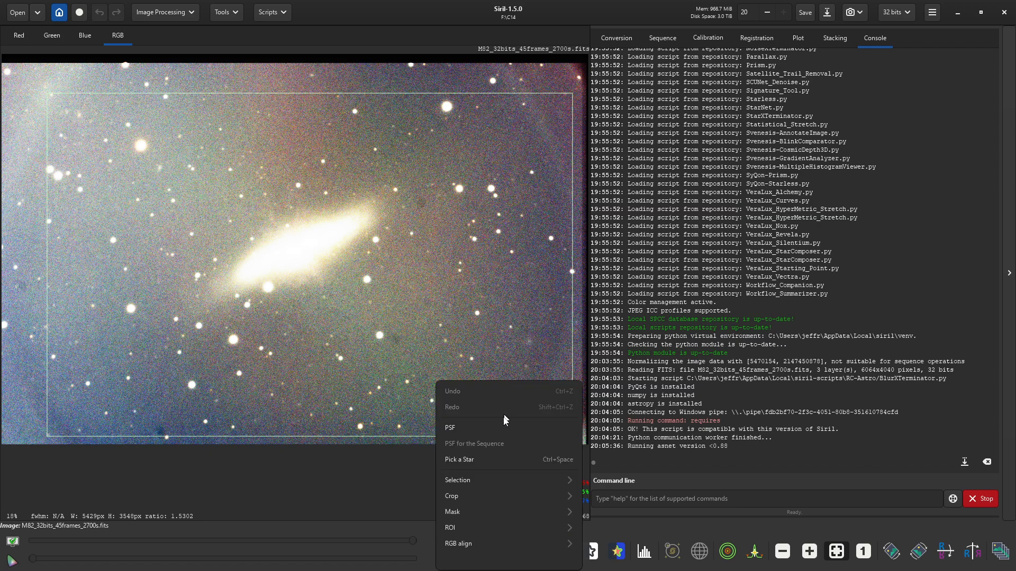
{"action": "left_click", "coordinate": [495, 480]}
{"action": "left_click", "coordinate": [476, 423]}
{"action": "right_click", "coordinate": [455, 352]}
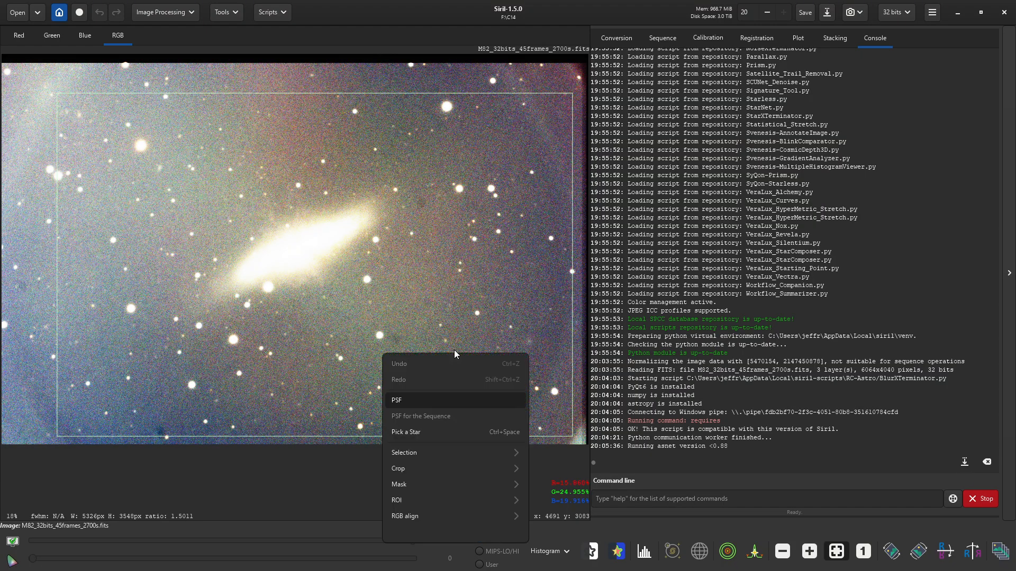
{"action": "left_click", "coordinate": [435, 312]}
{"action": "left_click_drag", "start_coordinate": [421, 307], "coordinate": [413, 299]}
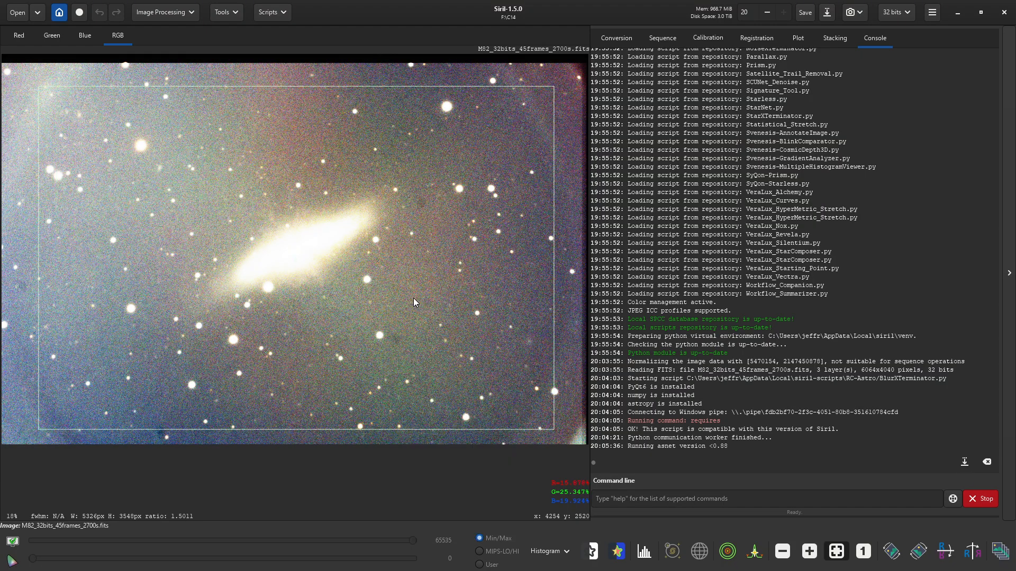
- Crop the image to the 5326×3548 selection
{"action": "right_click", "coordinate": [404, 318]}
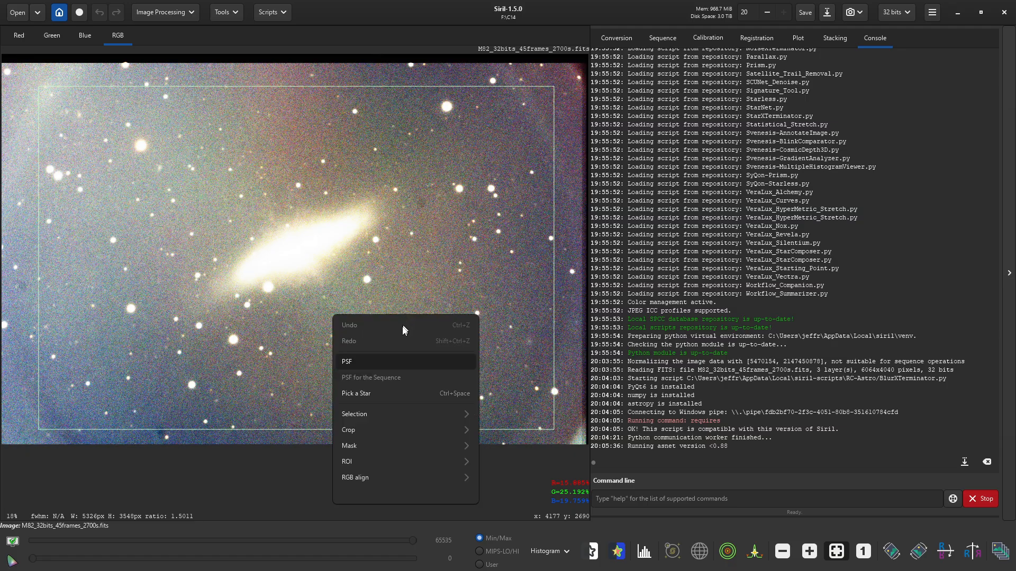
{"action": "left_click", "coordinate": [389, 430]}
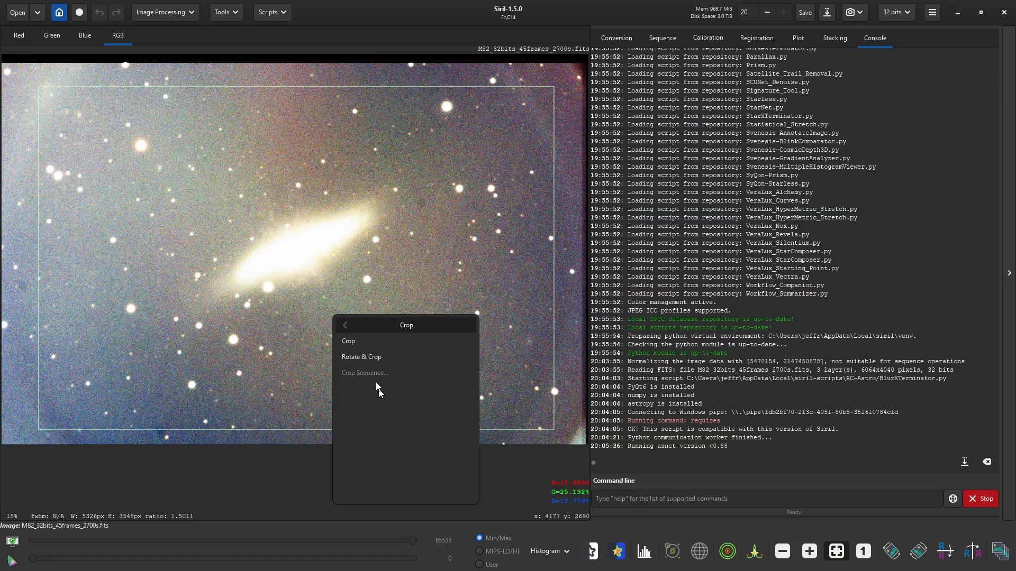
{"action": "left_click", "coordinate": [366, 340]}
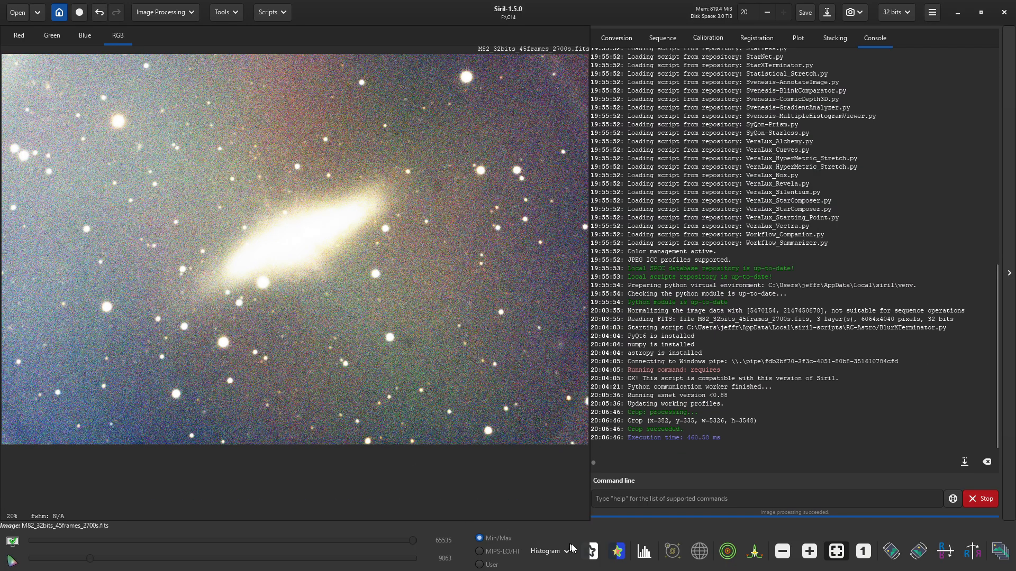
- Switch the preview to AutoStretch and plate-solve the image against Gaia DR3
{"action": "left_click", "coordinate": [551, 551]}
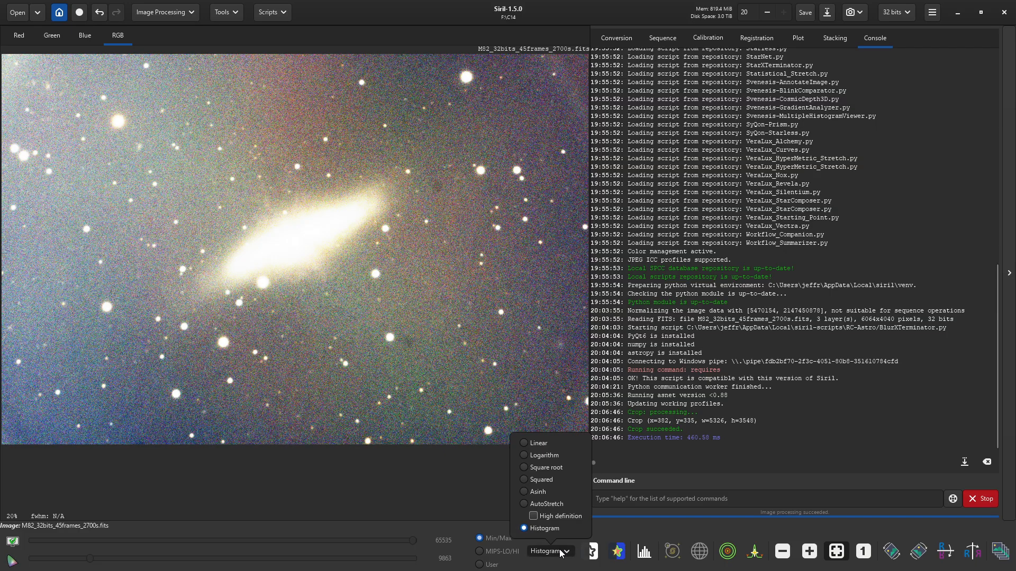
{"action": "left_click", "coordinate": [546, 503]}
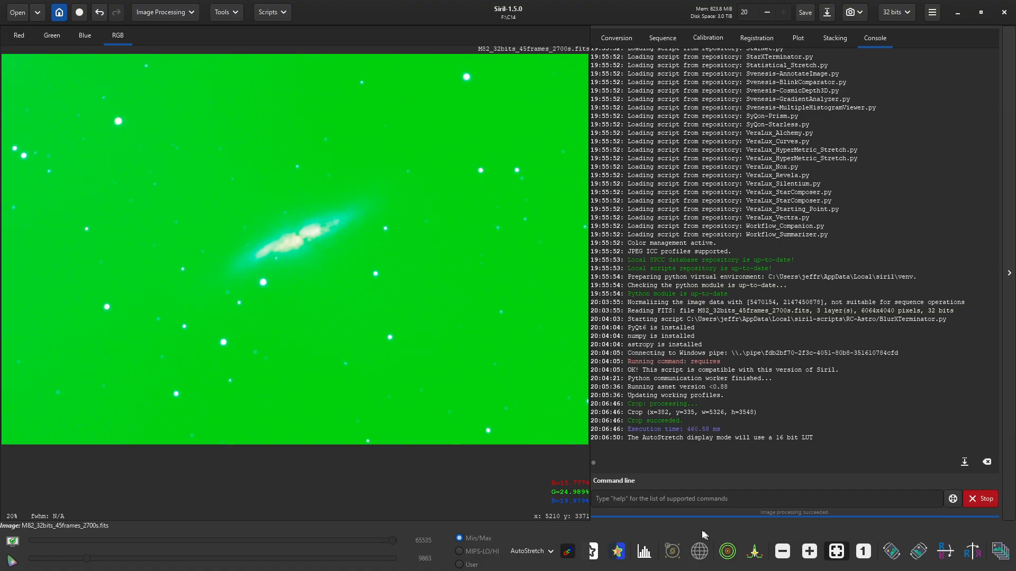
{"action": "left_click", "coordinate": [228, 13]}
{"action": "left_click", "coordinate": [225, 57]}
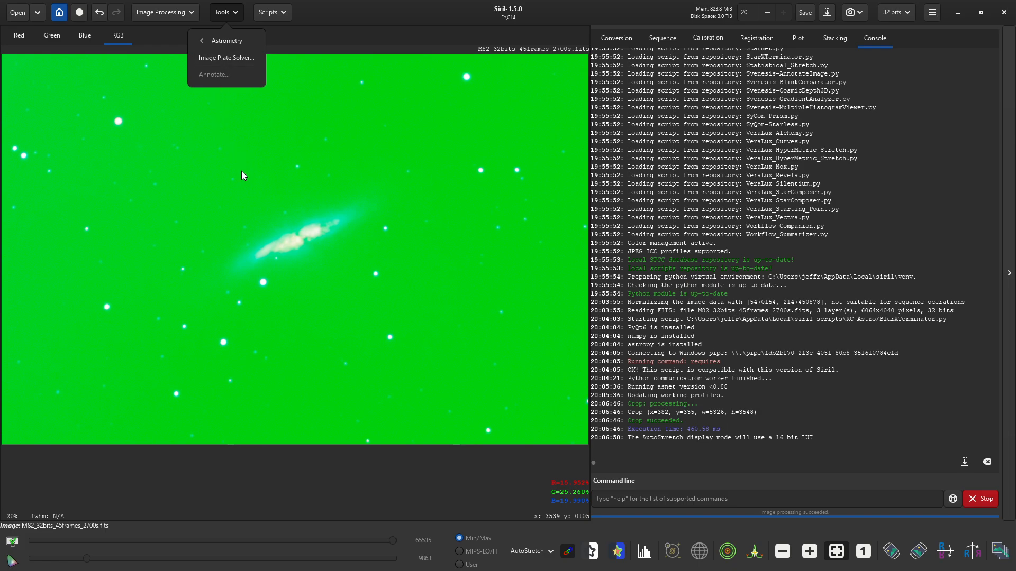
{"action": "left_click", "coordinate": [219, 56]}
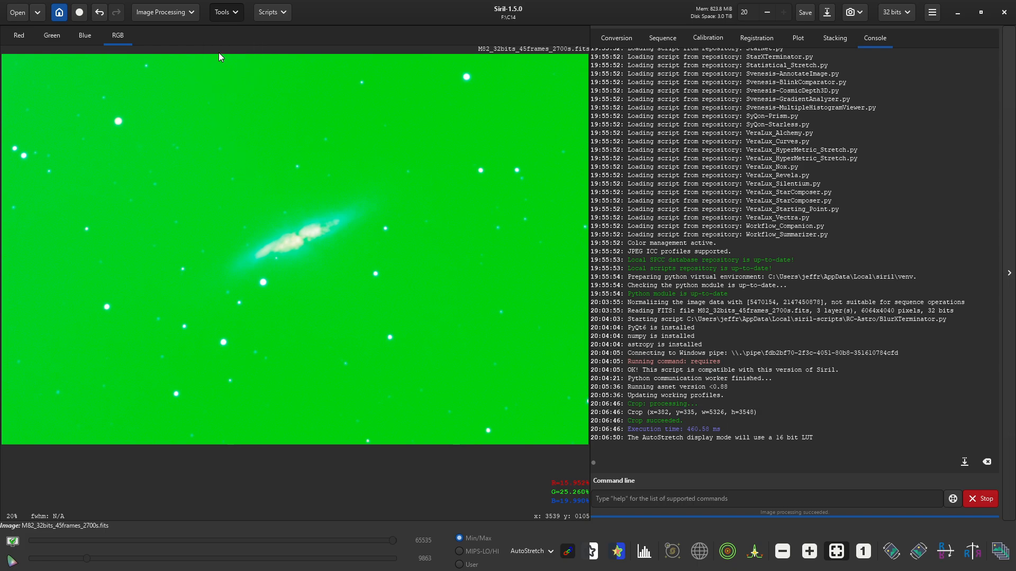
{"action": "left_click", "coordinate": [637, 491]}
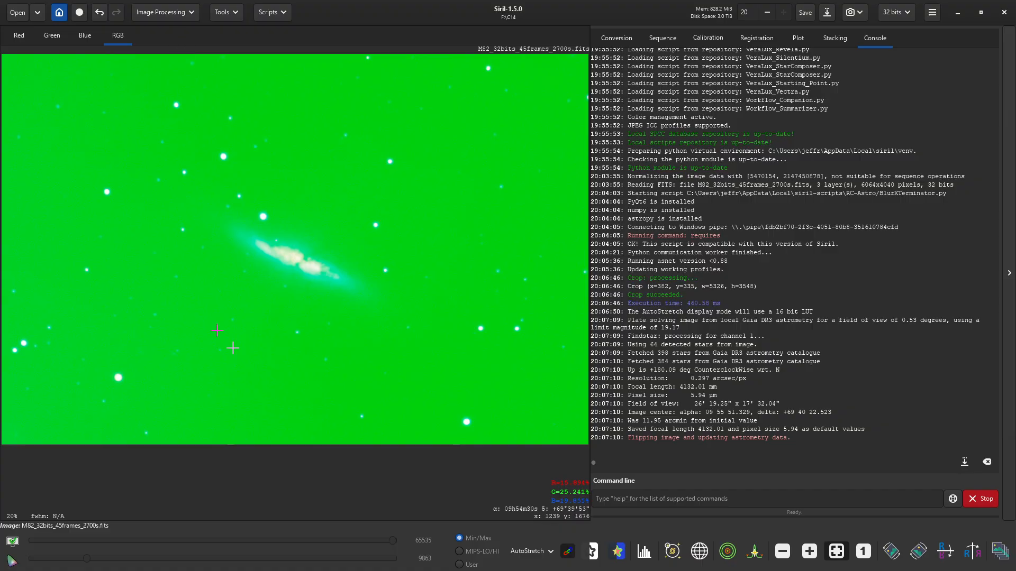
- Toggle the deep-sky object annotations on and back off
{"action": "left_click", "coordinate": [673, 551]}
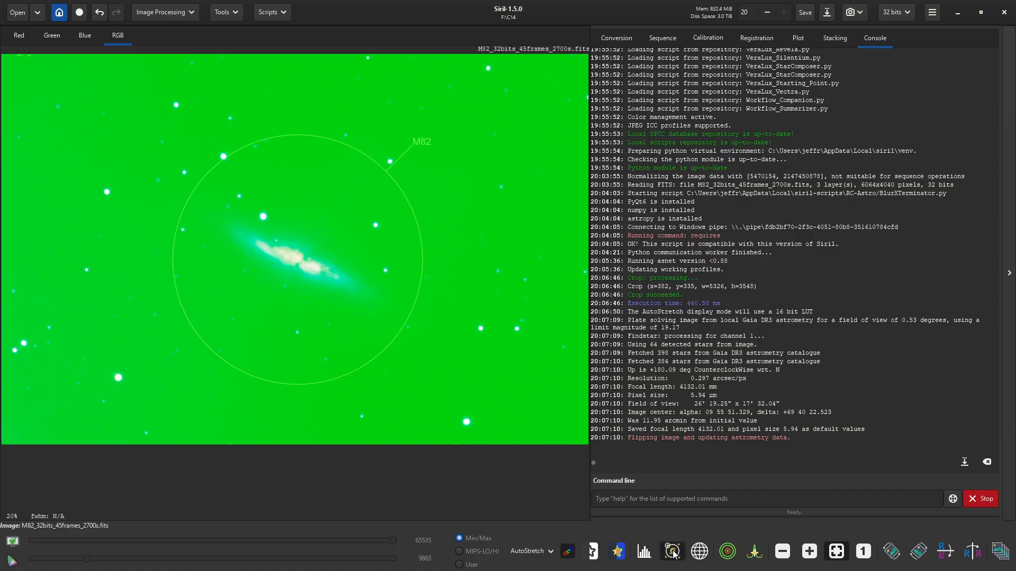
{"action": "left_click", "coordinate": [673, 552]}
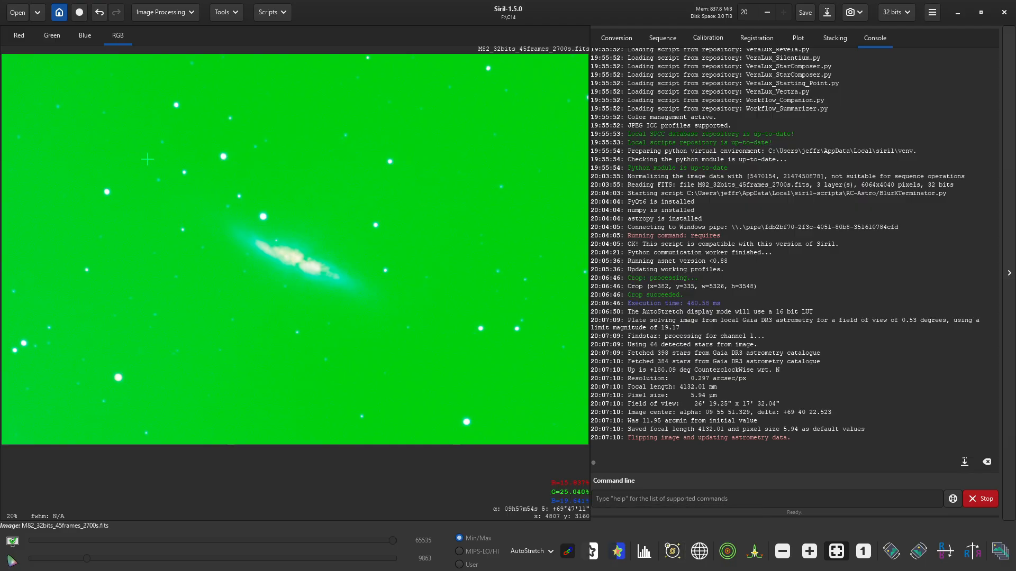
{"action": "left_click", "coordinate": [164, 12]}
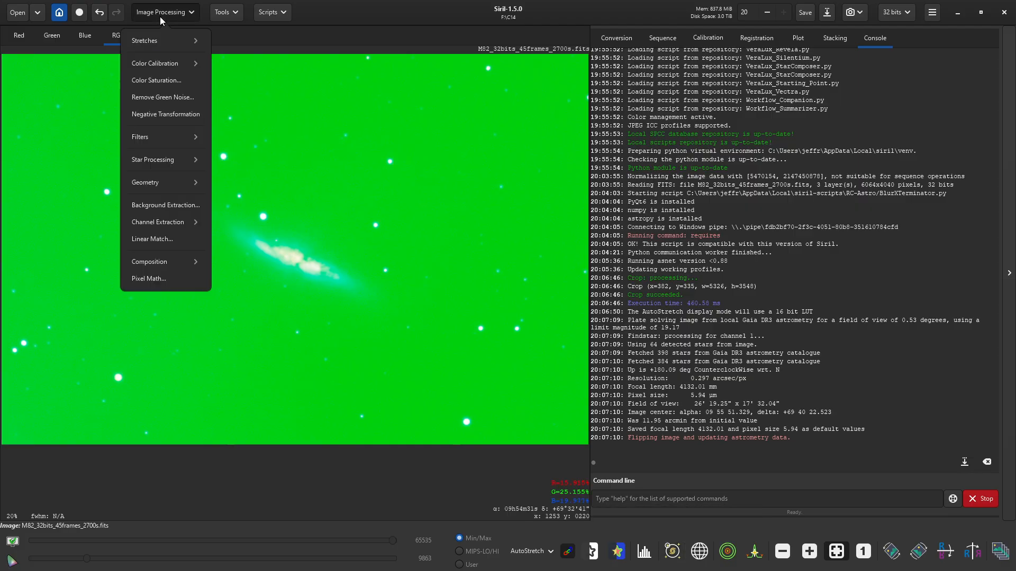
- Run Spectrophotometric Color Calibration with Average Spiral Galaxy reference, then close the plots and dialog
{"action": "left_click", "coordinate": [157, 62]}
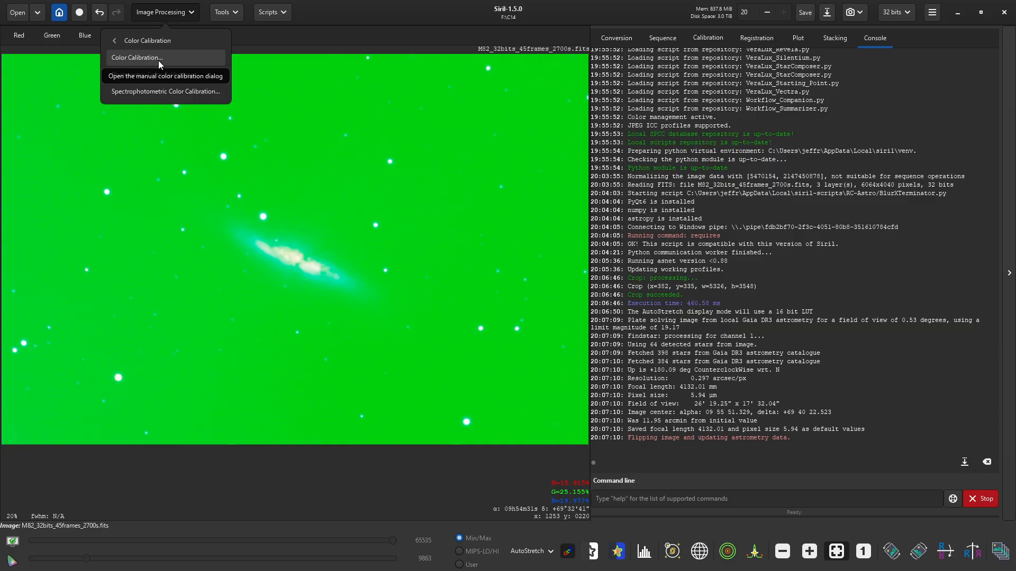
{"action": "left_click", "coordinate": [157, 91]}
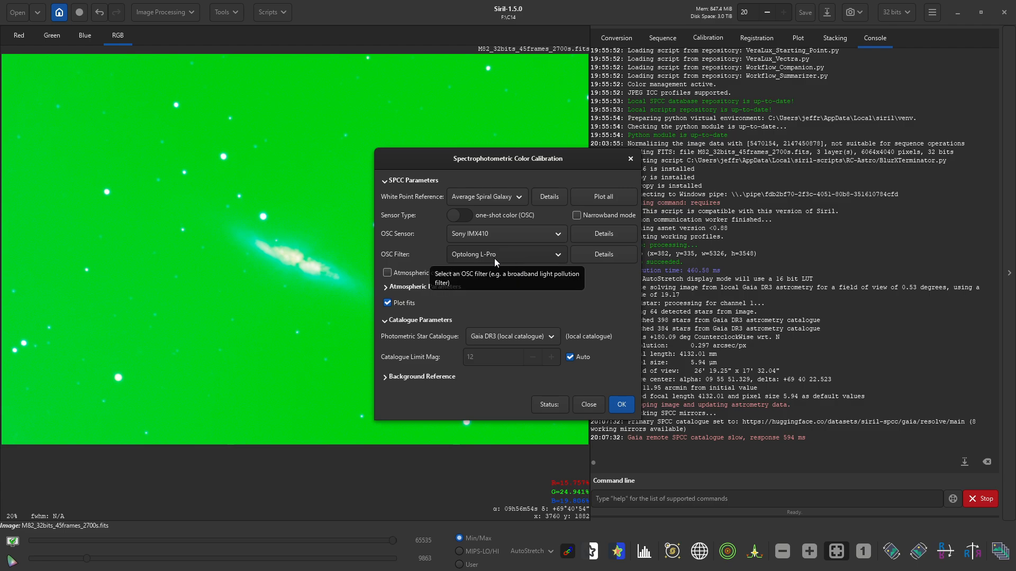
{"action": "left_click", "coordinate": [627, 406]}
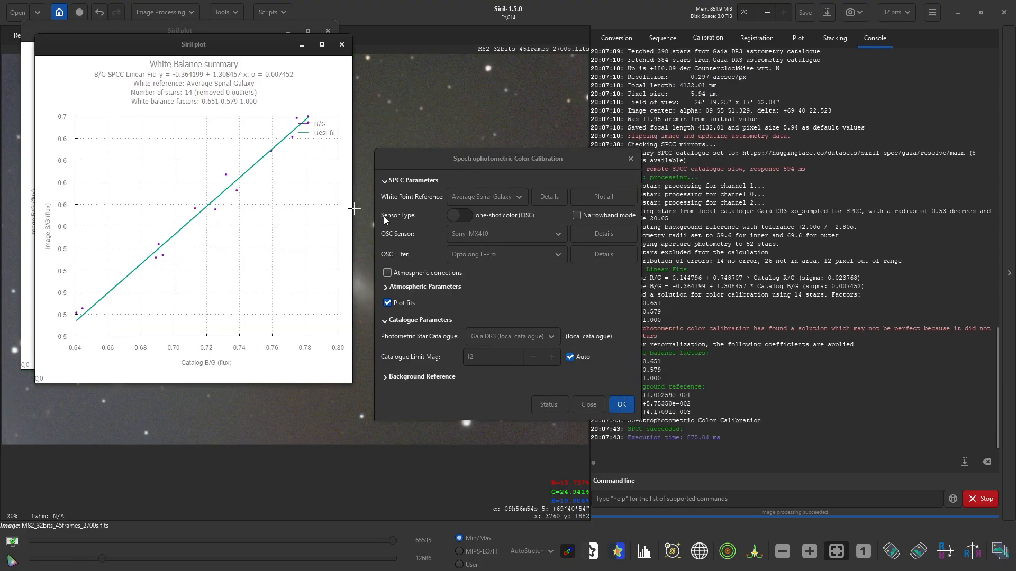
{"action": "left_click", "coordinate": [341, 44]}
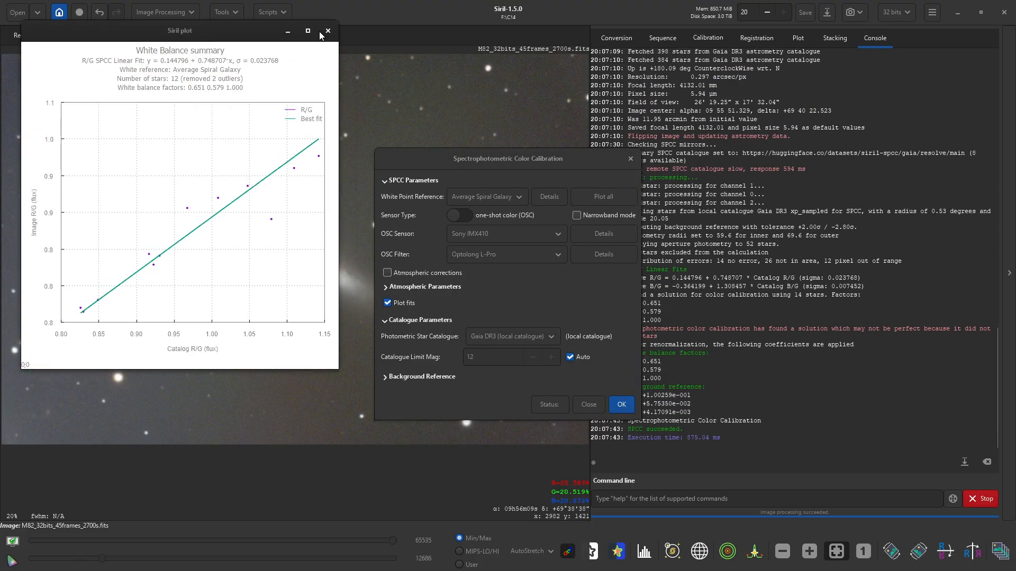
{"action": "left_click", "coordinate": [328, 30]}
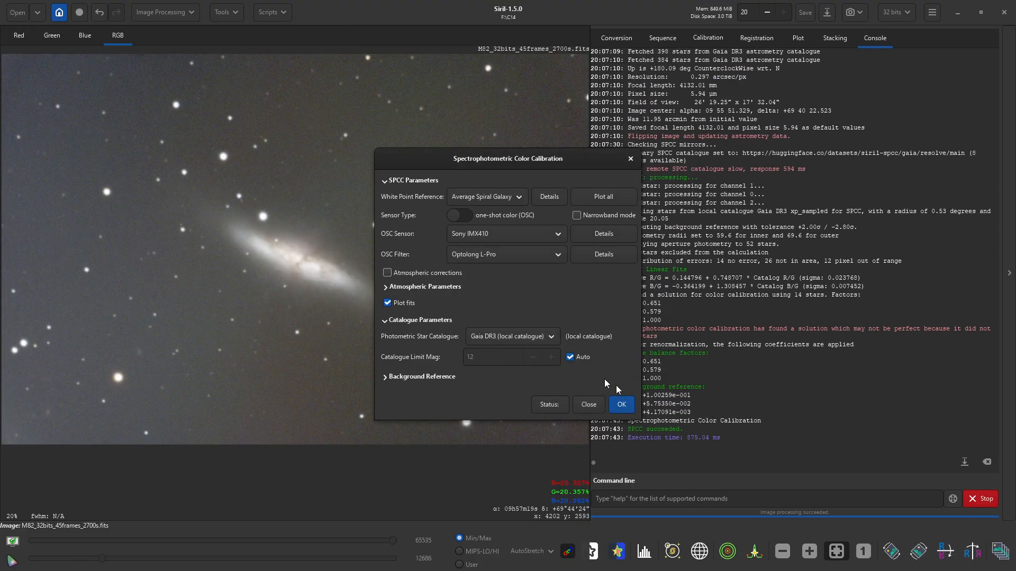
{"action": "left_click", "coordinate": [588, 405]}
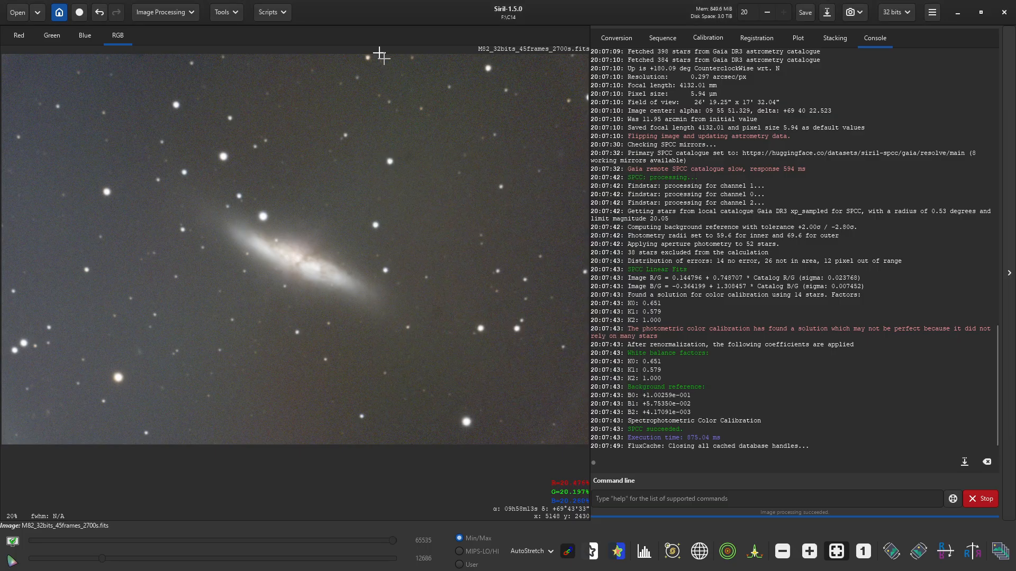
- Apply Remove Green Noise using average neutral with lightness preserved
{"action": "left_click", "coordinate": [164, 17]}
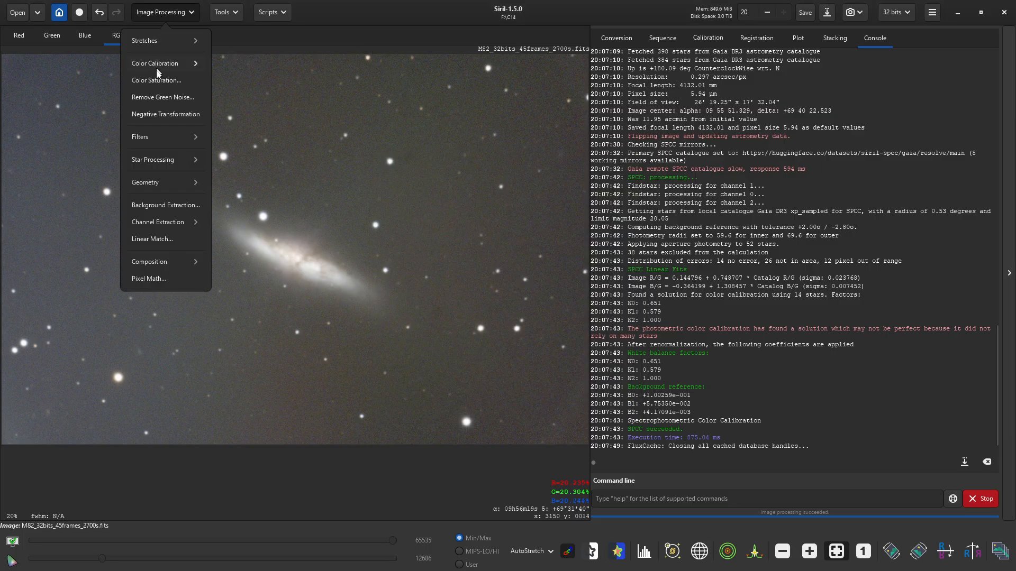
{"action": "left_click", "coordinate": [156, 100]}
{"action": "left_click", "coordinate": [589, 344]}
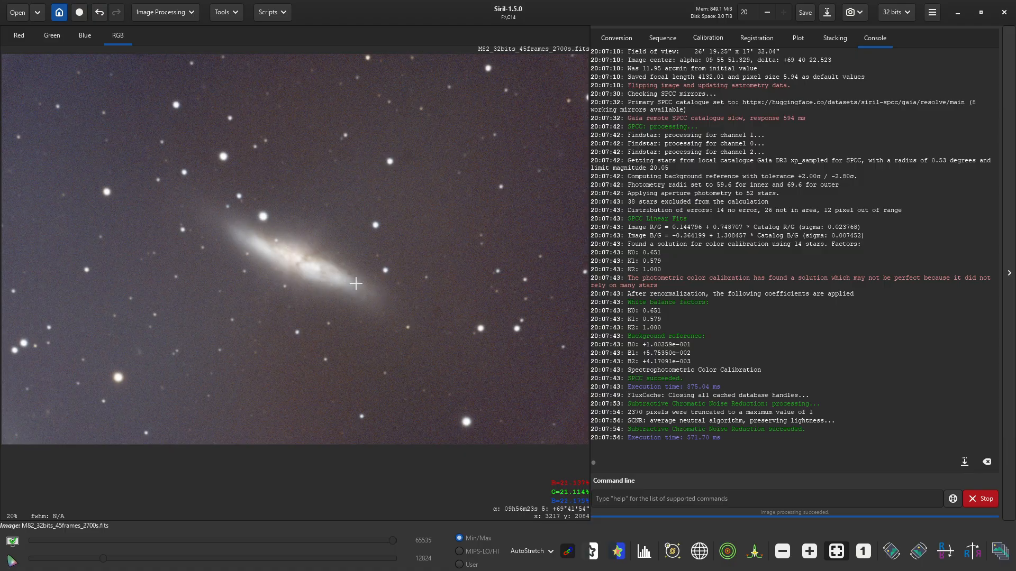
{"action": "left_click", "coordinate": [278, 12]}
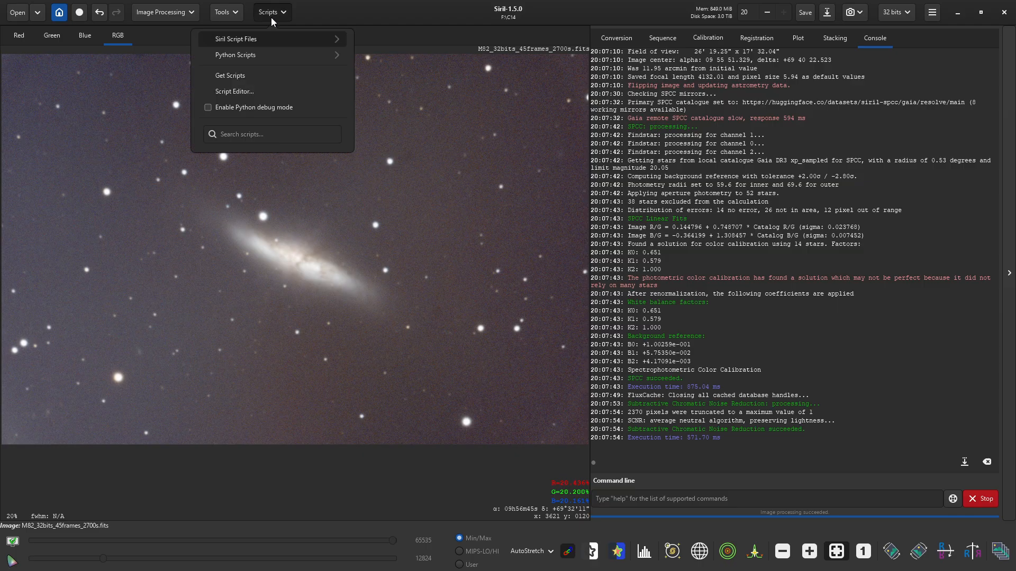
- Run GraXpert-AI background extraction (subtraction, smoothing 0.50) on the image and close its window
{"action": "left_click", "coordinate": [270, 56]}
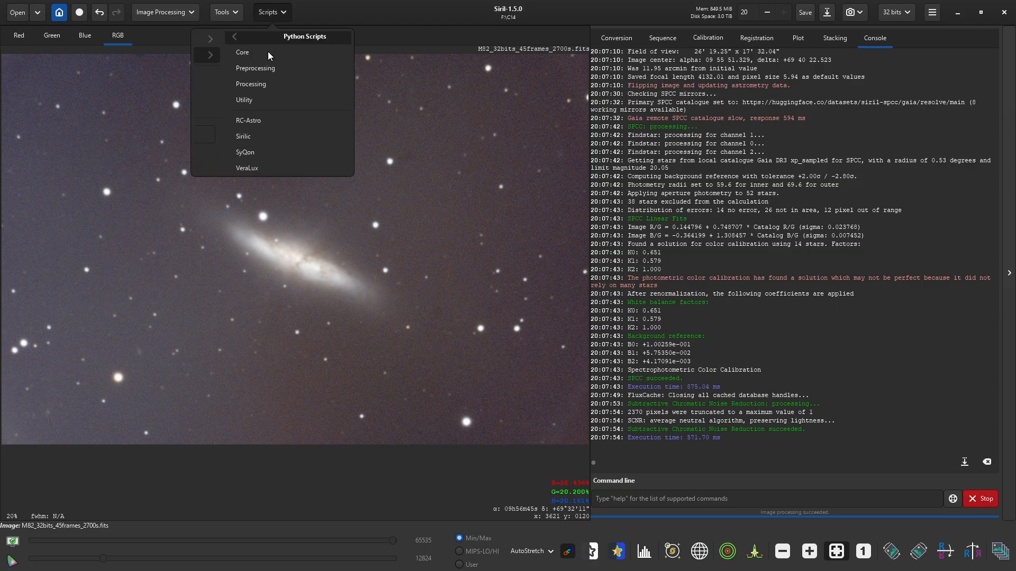
{"action": "left_click", "coordinate": [258, 86]}
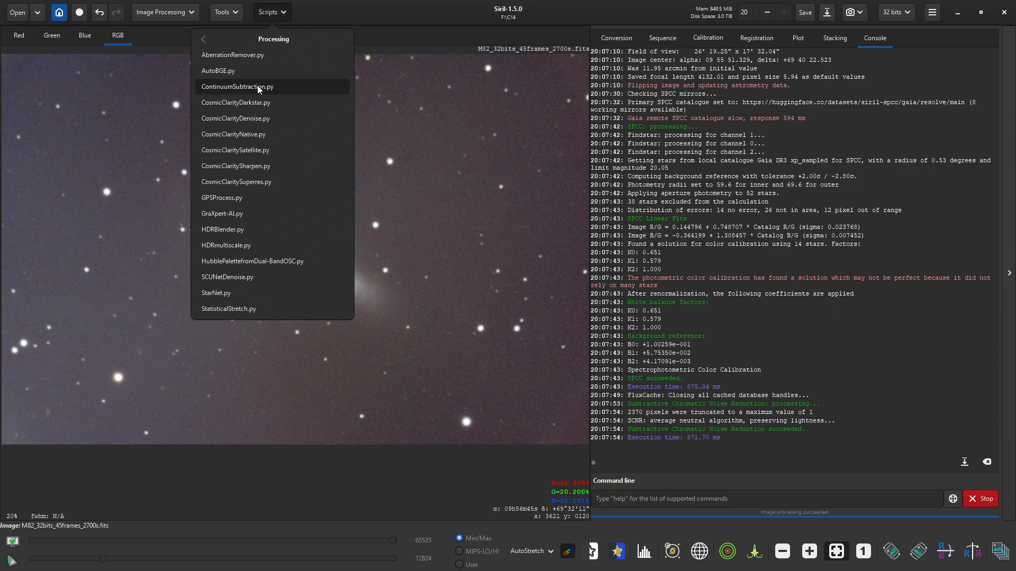
{"action": "left_click", "coordinate": [251, 216]}
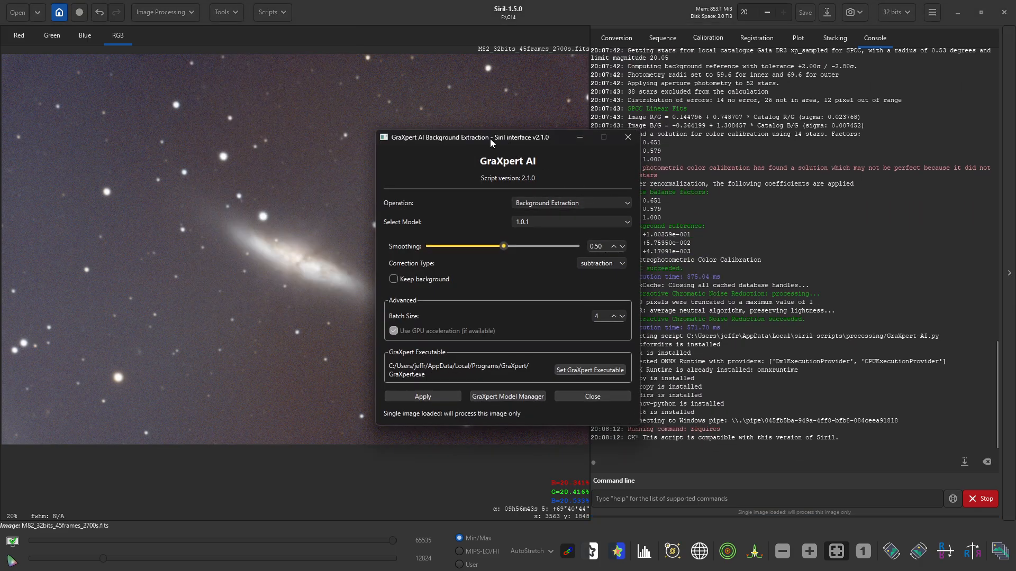
{"action": "left_click_drag", "start_coordinate": [490, 138], "coordinate": [755, 104]}
{"action": "left_click", "coordinate": [688, 362]}
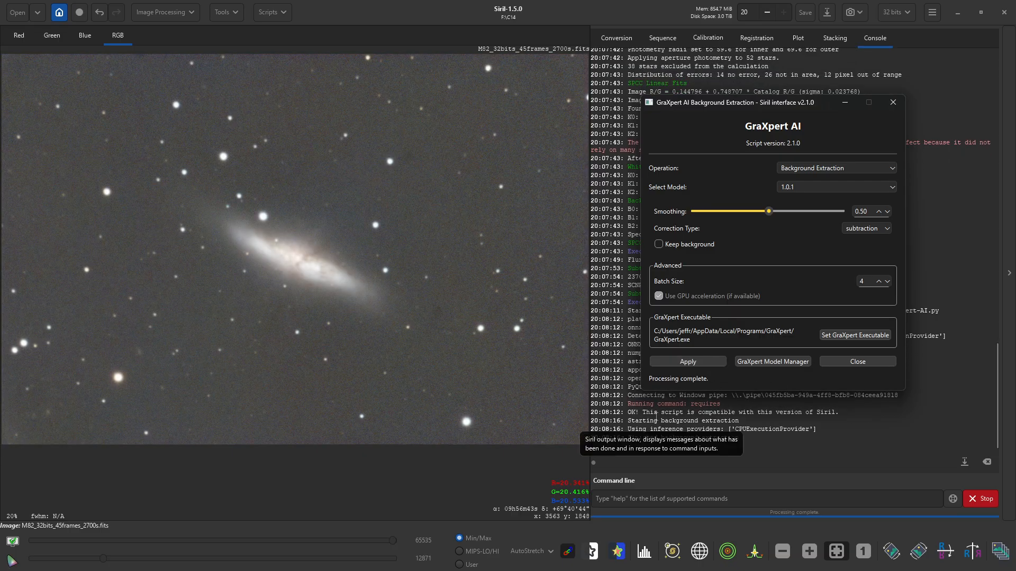
{"action": "left_click", "coordinate": [857, 361]}
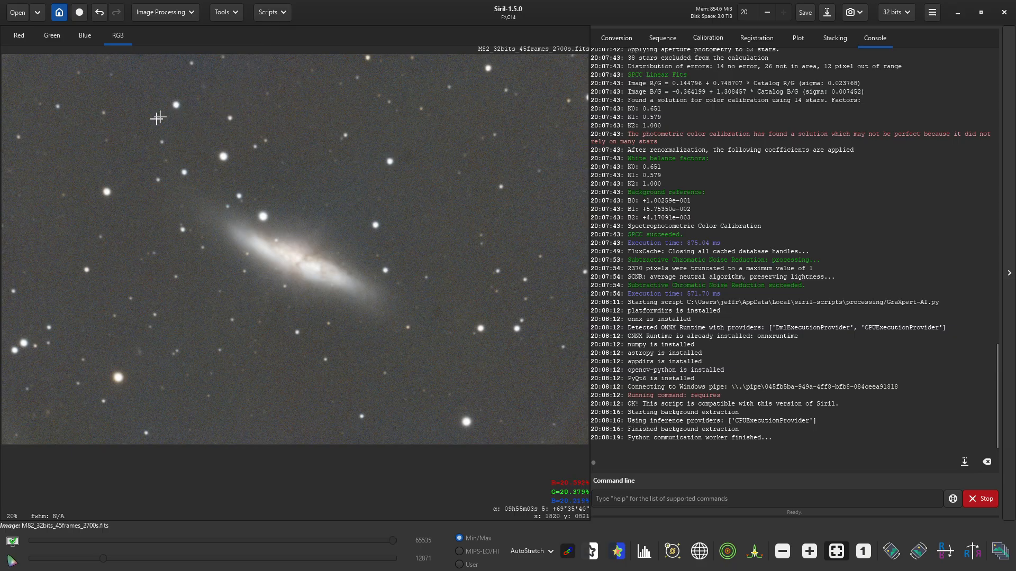
{"action": "left_click", "coordinate": [277, 19]}
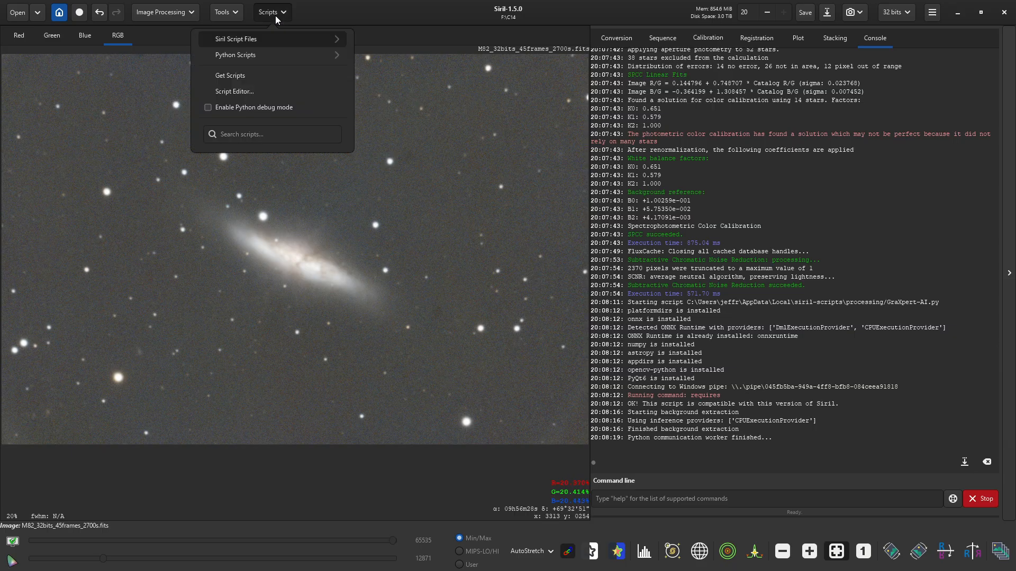
- Run AutoBGE.py with 100 samples, polynomial degree 2, RBF smoothness 0.10, then close it
{"action": "left_click", "coordinate": [265, 55]}
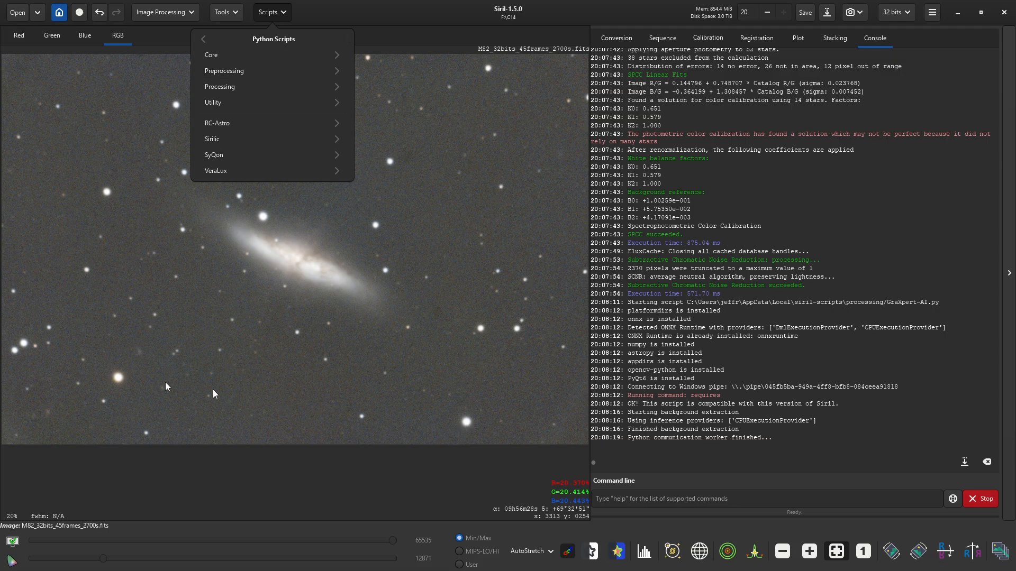
{"action": "left_click", "coordinate": [230, 86]}
{"action": "left_click", "coordinate": [252, 72]}
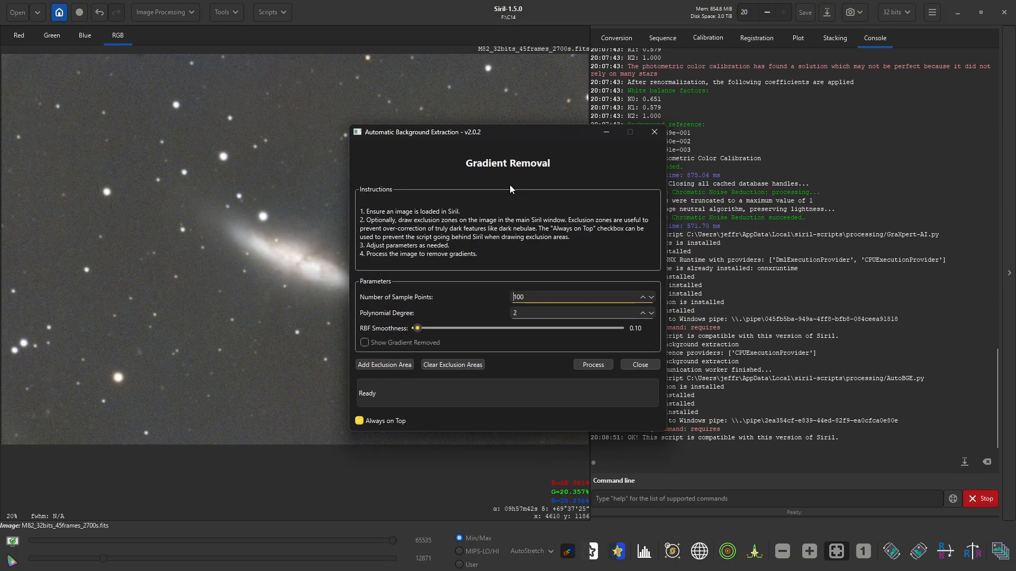
{"action": "left_click_drag", "start_coordinate": [494, 133], "coordinate": [754, 67]}
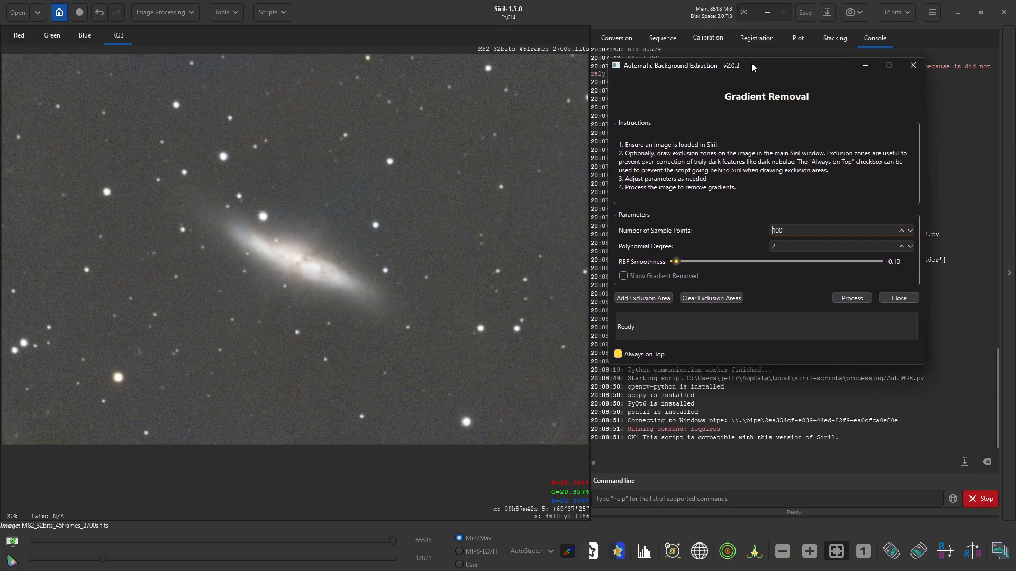
{"action": "left_click", "coordinate": [845, 299]}
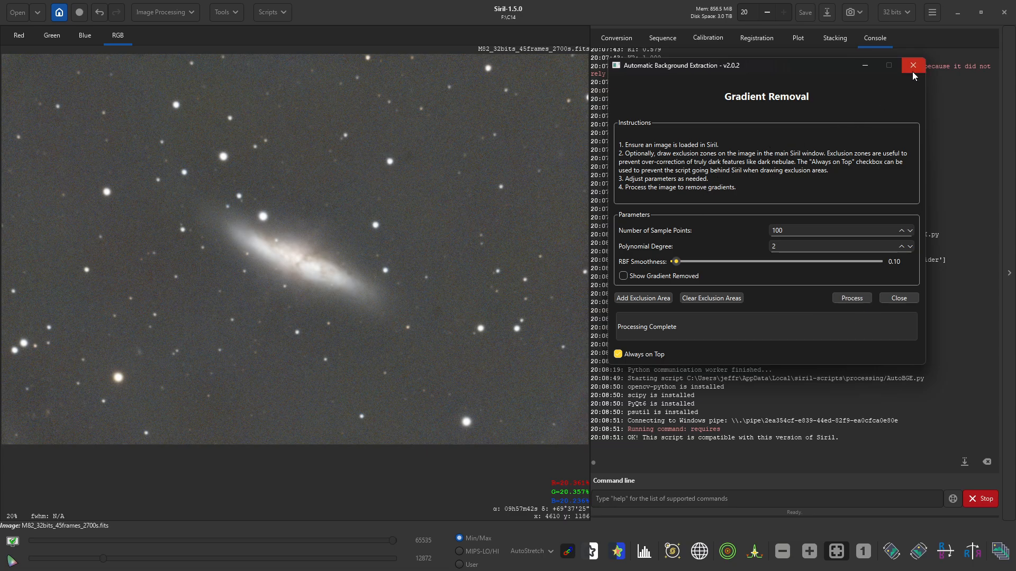
{"action": "left_click", "coordinate": [899, 298]}
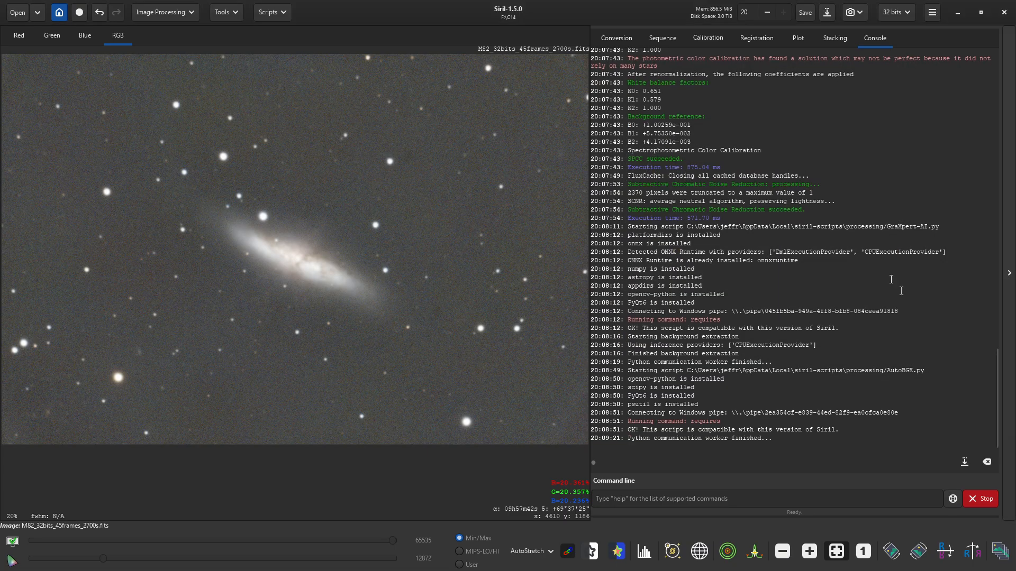
- Run the AberrationRemover.py script at strength 1.00 on the M82 image
{"action": "left_click", "coordinate": [267, 13]}
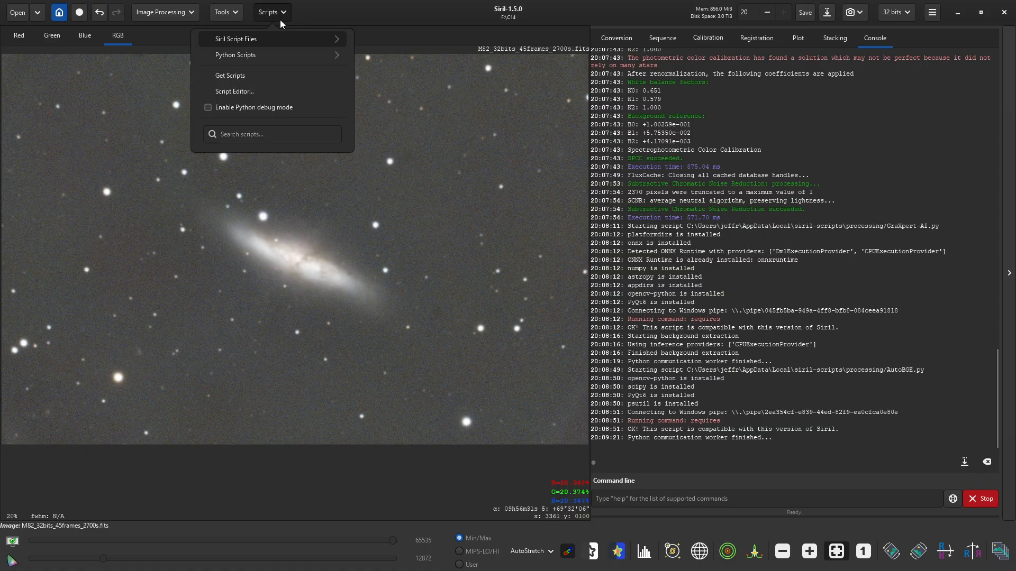
{"action": "left_click", "coordinate": [272, 55]}
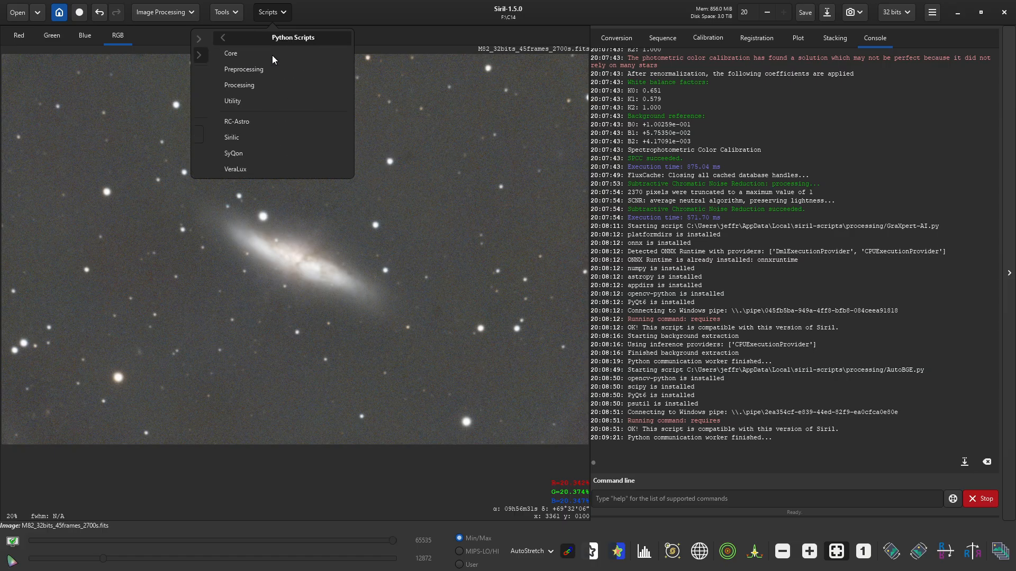
{"action": "left_click", "coordinate": [255, 87]}
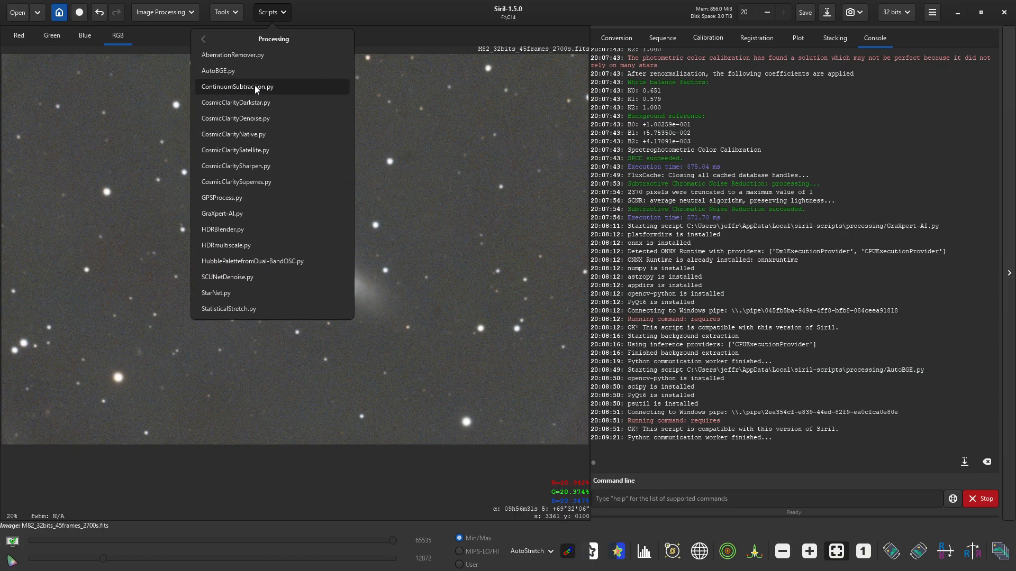
{"action": "left_click", "coordinate": [253, 54]}
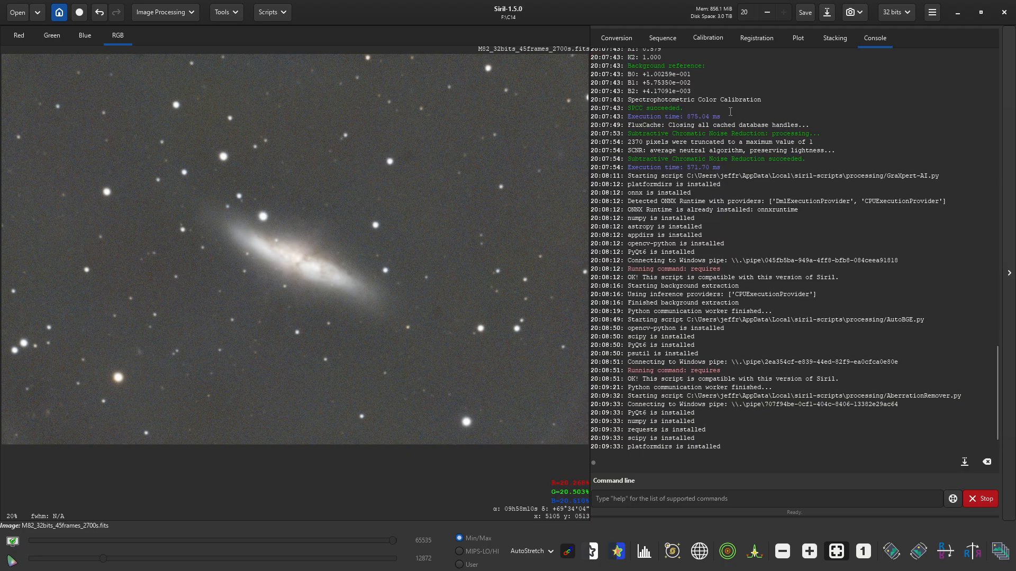
{"action": "left_click_drag", "start_coordinate": [495, 116], "coordinate": [752, 79]}
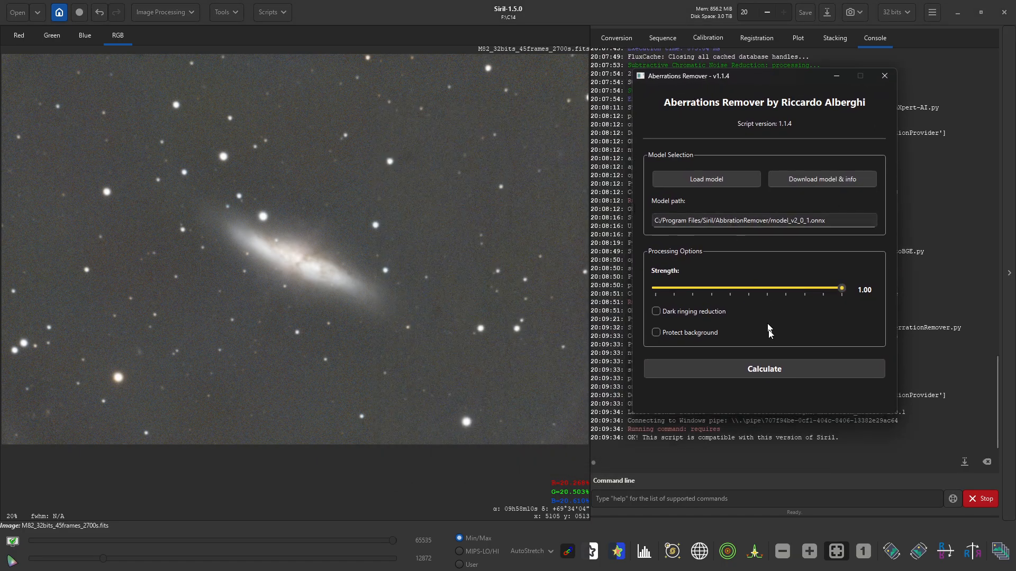
{"action": "left_click", "coordinate": [756, 369]}
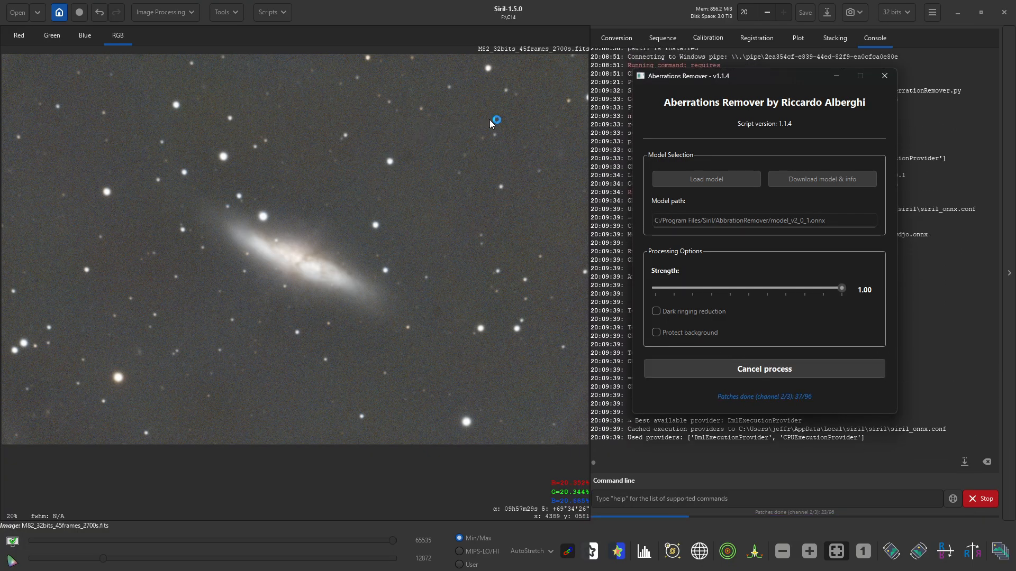
- Inspect the corrected stars zoomed in, then close the Aberrations Remover window
{"action": "scroll", "coordinate": [507, 104], "scroll_direction": "up", "scroll_amount": 4}
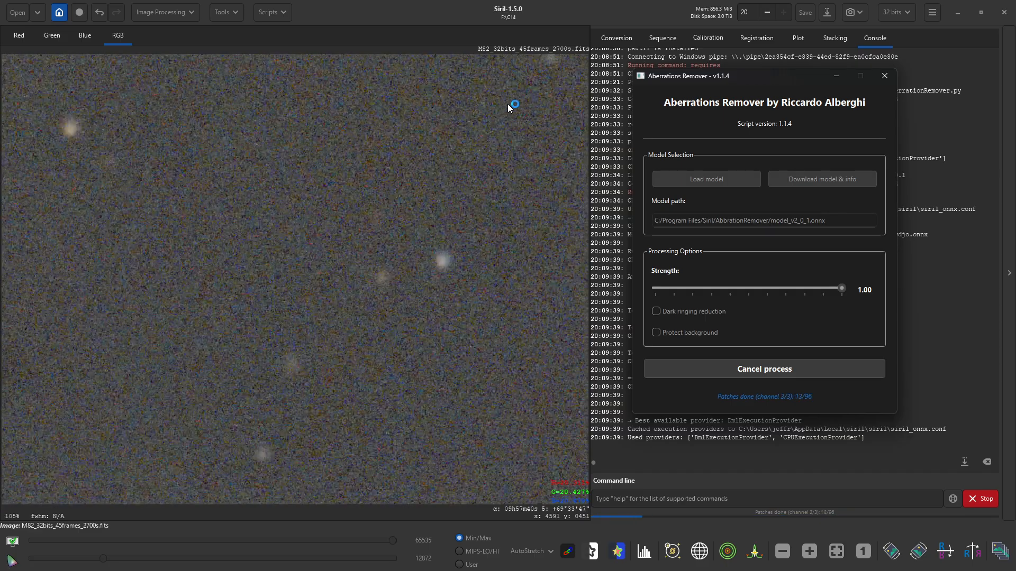
{"action": "left_click_drag", "start_coordinate": [478, 119], "coordinate": [447, 180]}
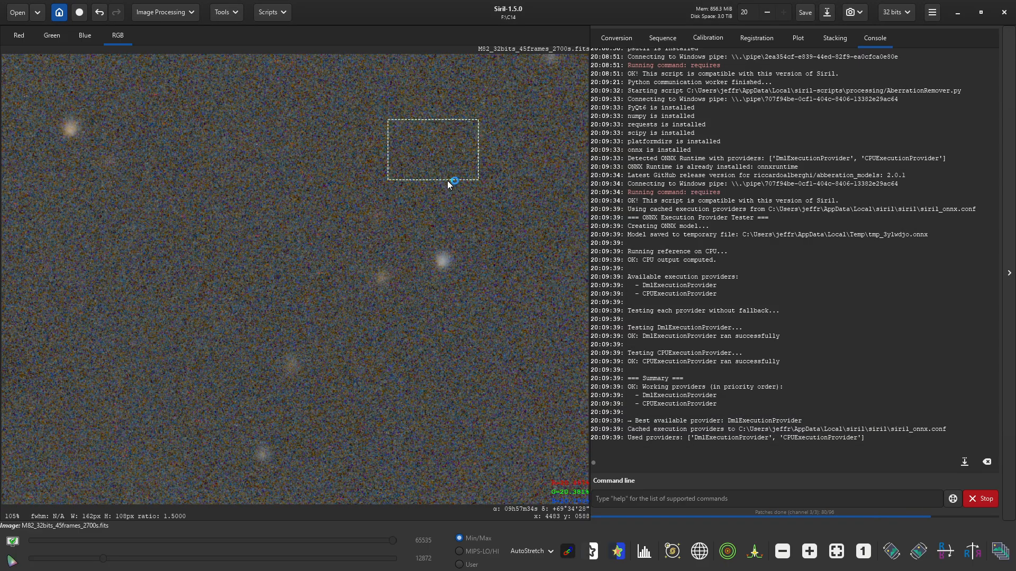
{"action": "left_click", "coordinate": [509, 207]}
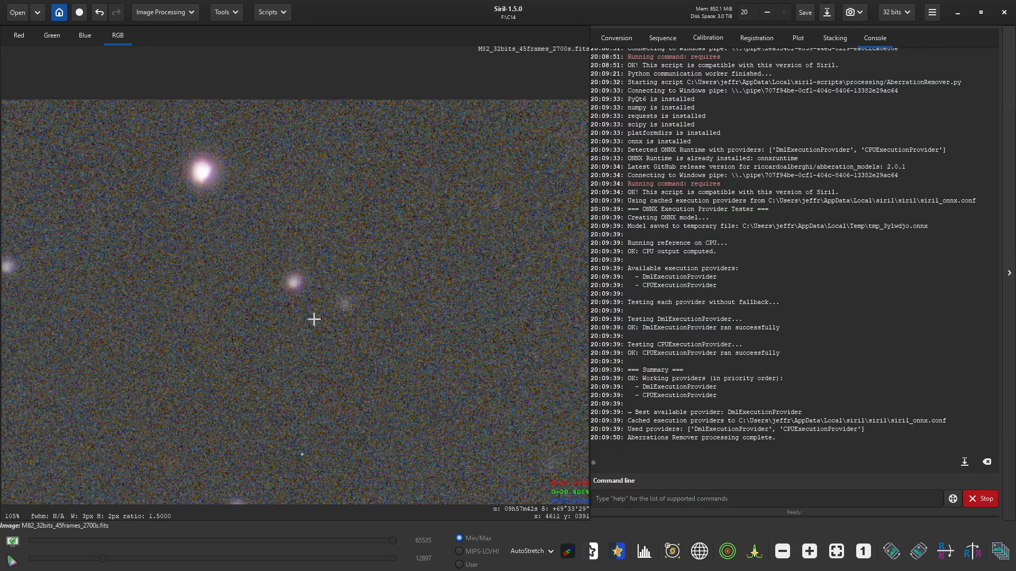
{"action": "scroll", "coordinate": [338, 344], "scroll_direction": "down", "scroll_amount": 1}
{"action": "scroll", "coordinate": [338, 344], "scroll_direction": "down", "scroll_amount": 1}
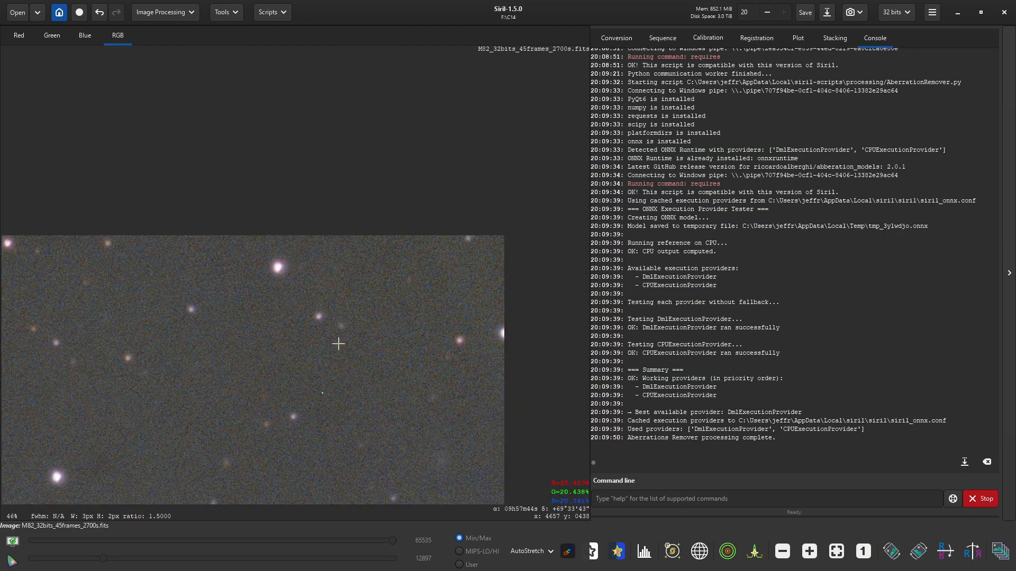
{"action": "key", "text": "ctrl+z"}
{"action": "key", "text": "alt+Tab"}
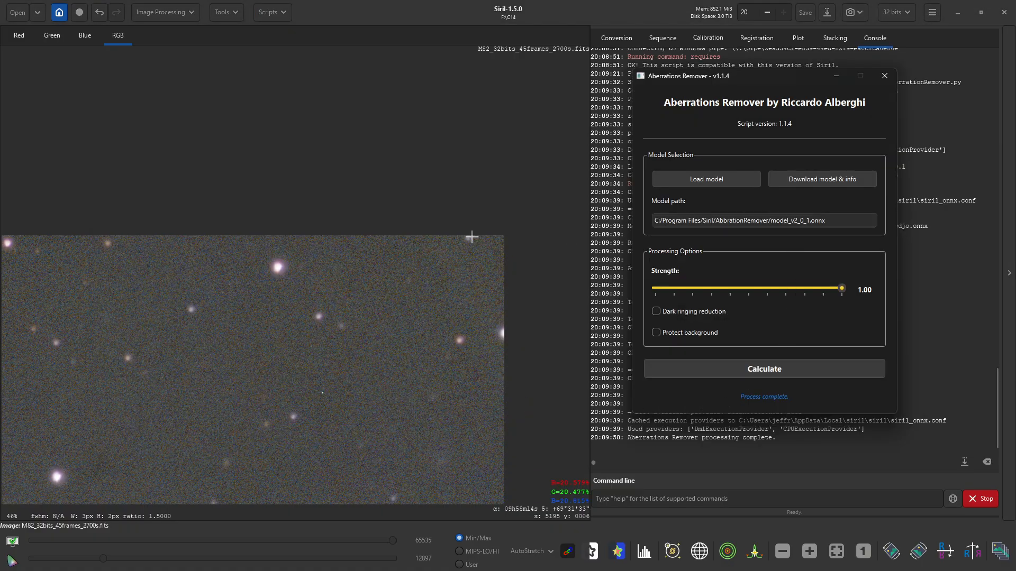
{"action": "left_click", "coordinate": [884, 77]}
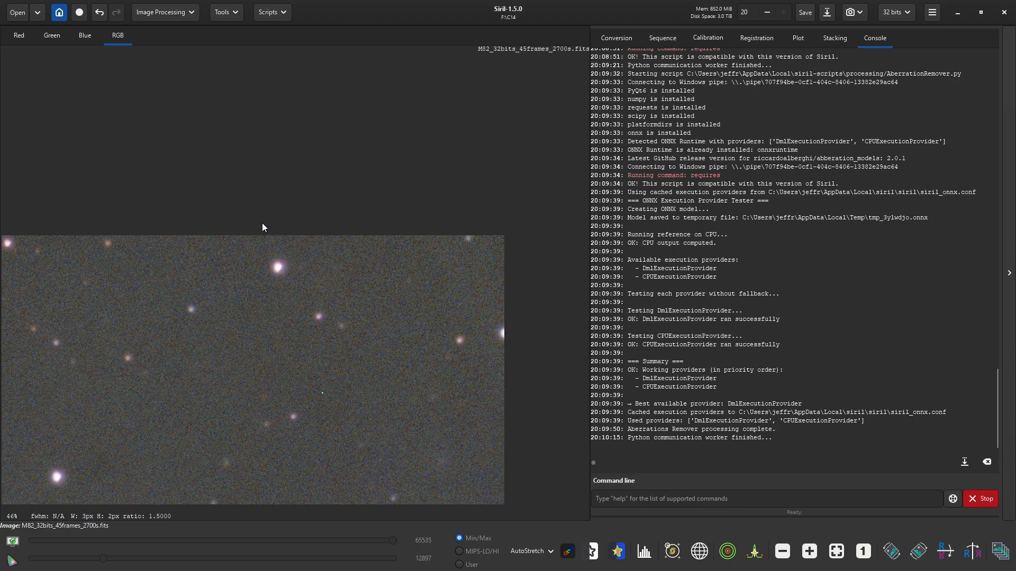
{"action": "key", "text": "ctrl+z"}
{"action": "left_click", "coordinate": [836, 551]}
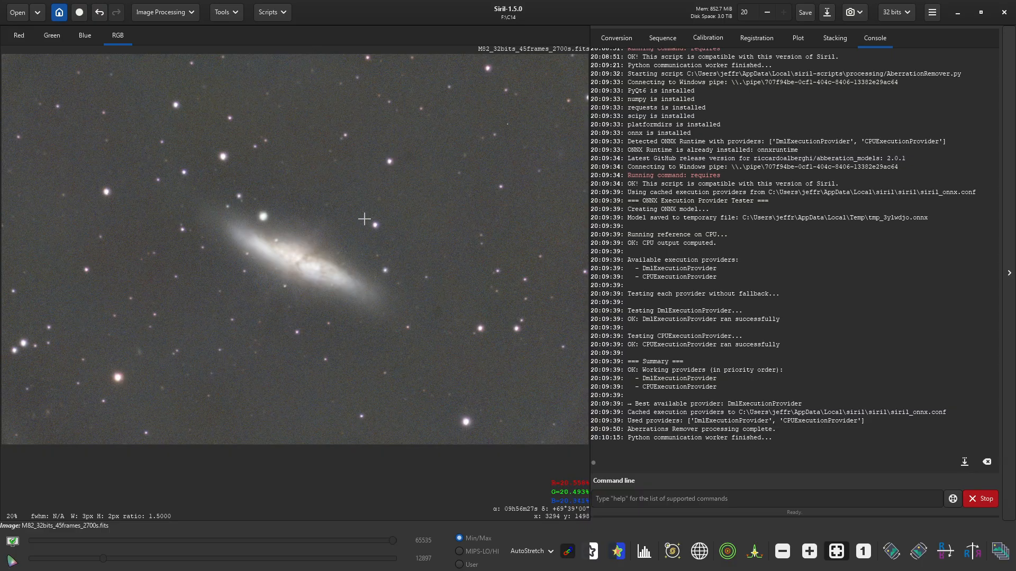
- Open the Scripts menu
{"action": "left_click", "coordinate": [271, 13]}
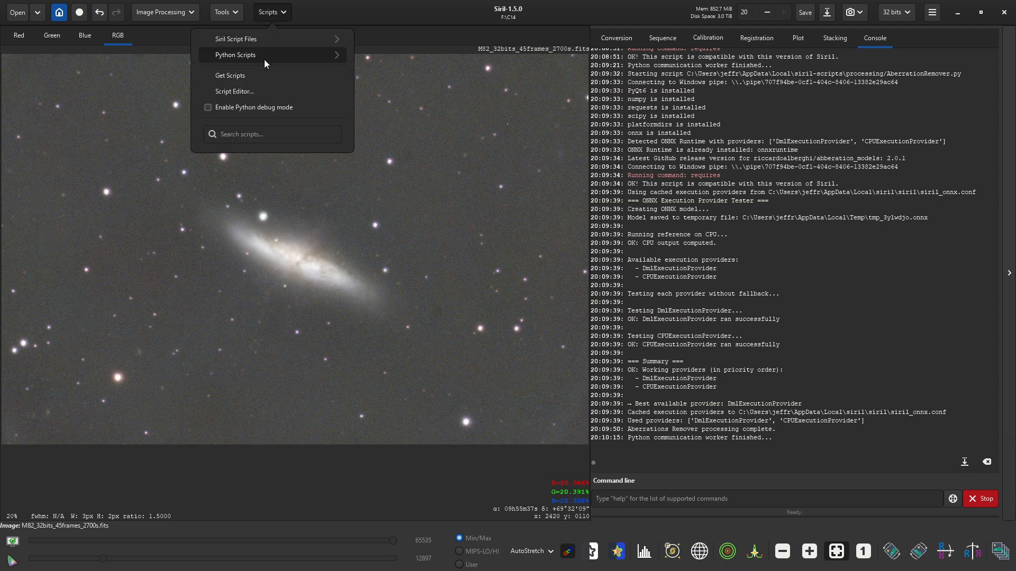
- Change the display mode from AutoStretch to Linear
{"action": "left_click", "coordinate": [541, 554]}
{"action": "left_click", "coordinate": [541, 554]}
{"action": "left_click", "coordinate": [531, 442]}
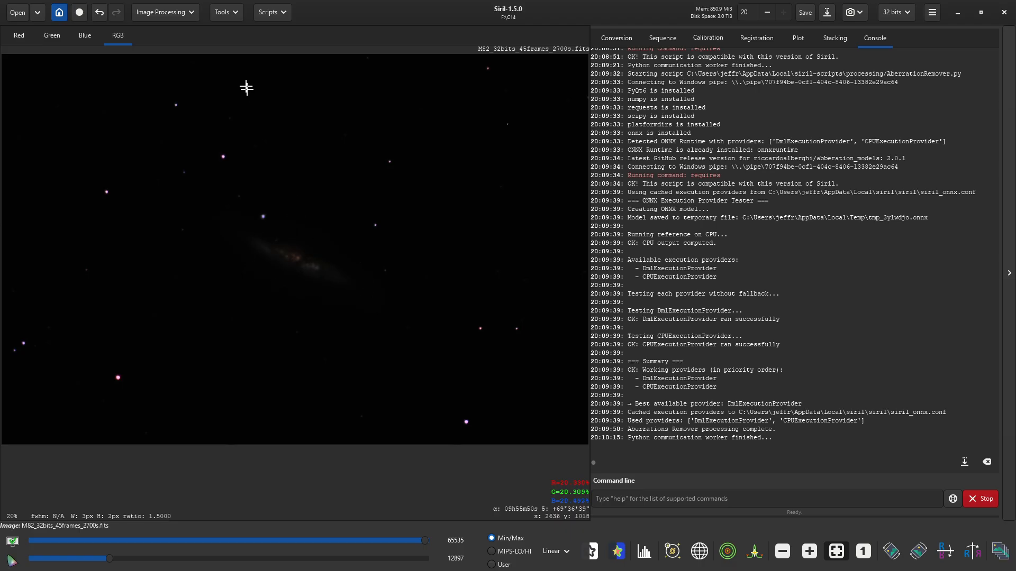
- Launch the VeraLuxHyperMetricStretch.py script and place its window at the upper left
{"action": "left_click", "coordinate": [268, 13]}
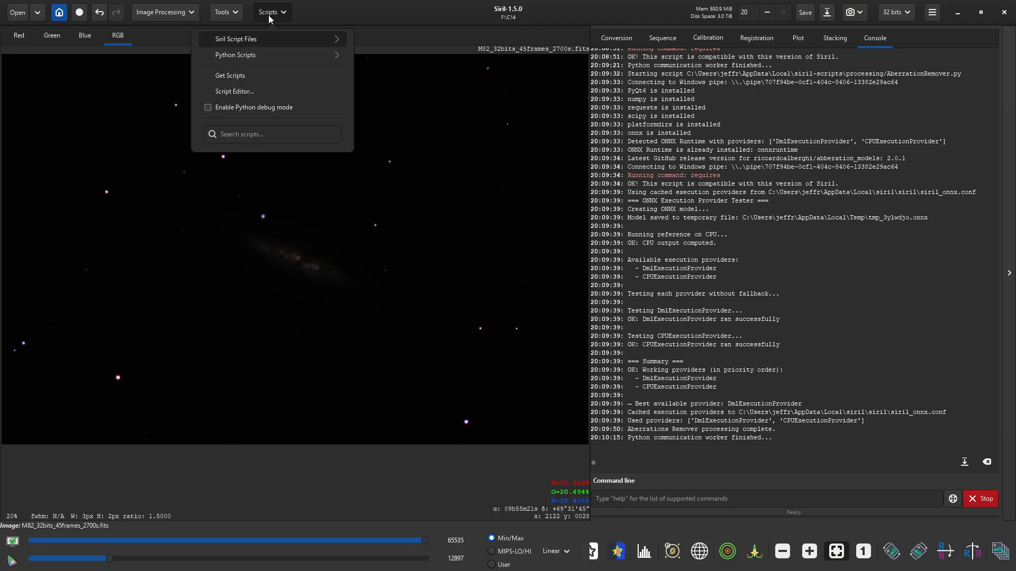
{"action": "left_click", "coordinate": [262, 56]}
{"action": "left_click", "coordinate": [252, 174]}
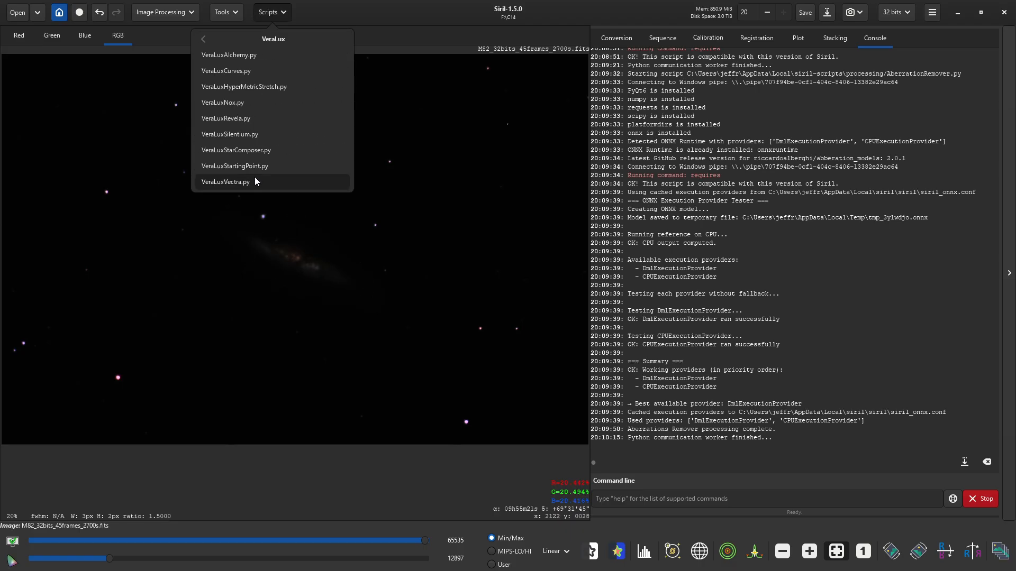
{"action": "left_click", "coordinate": [260, 85]}
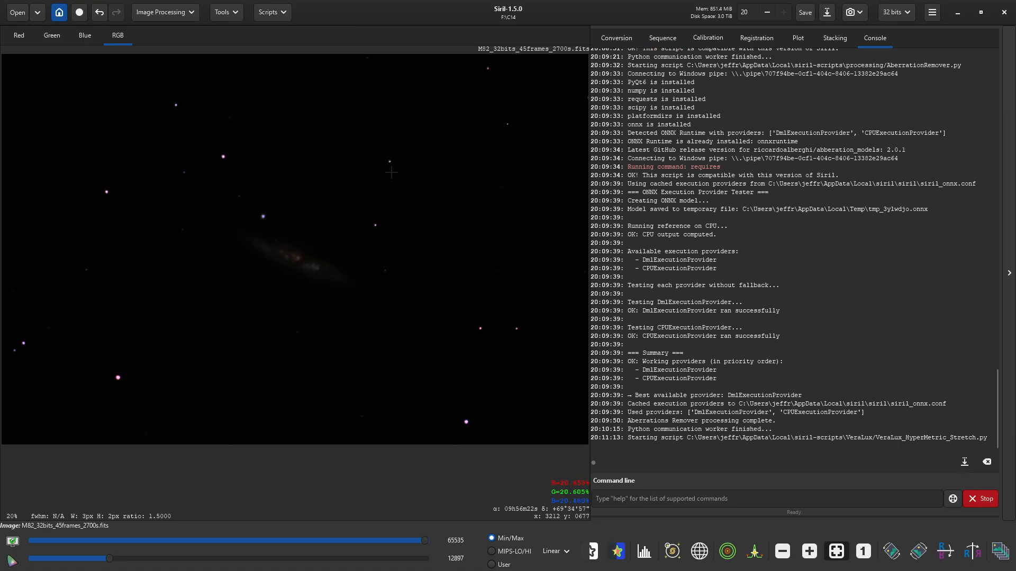
{"action": "left_click_drag", "start_coordinate": [534, 127], "coordinate": [259, 115]}
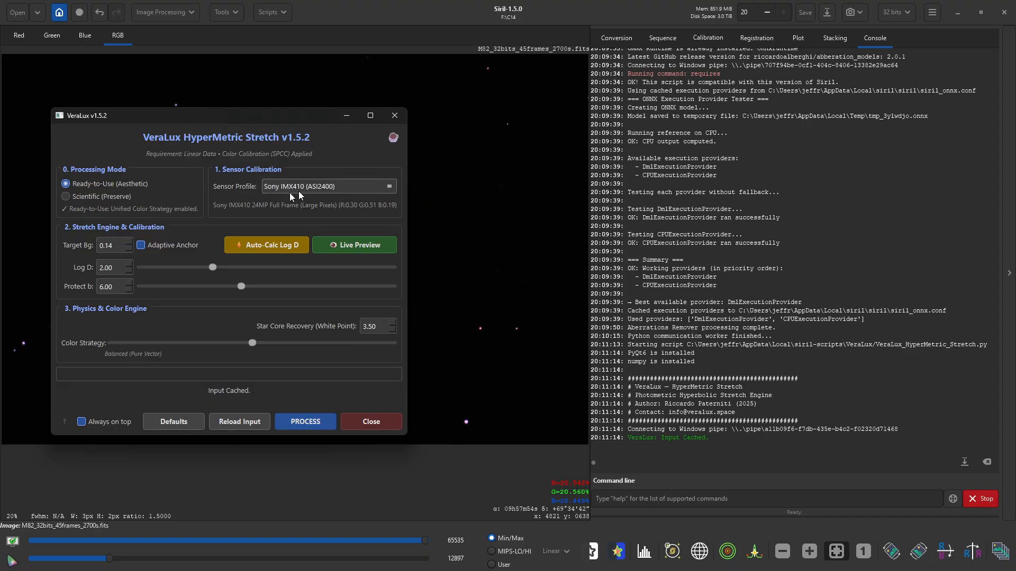
- Open the live preview, auto-calculate Log D to 3.73, and apply the HyperMetric stretch
{"action": "left_click", "coordinate": [353, 245]}
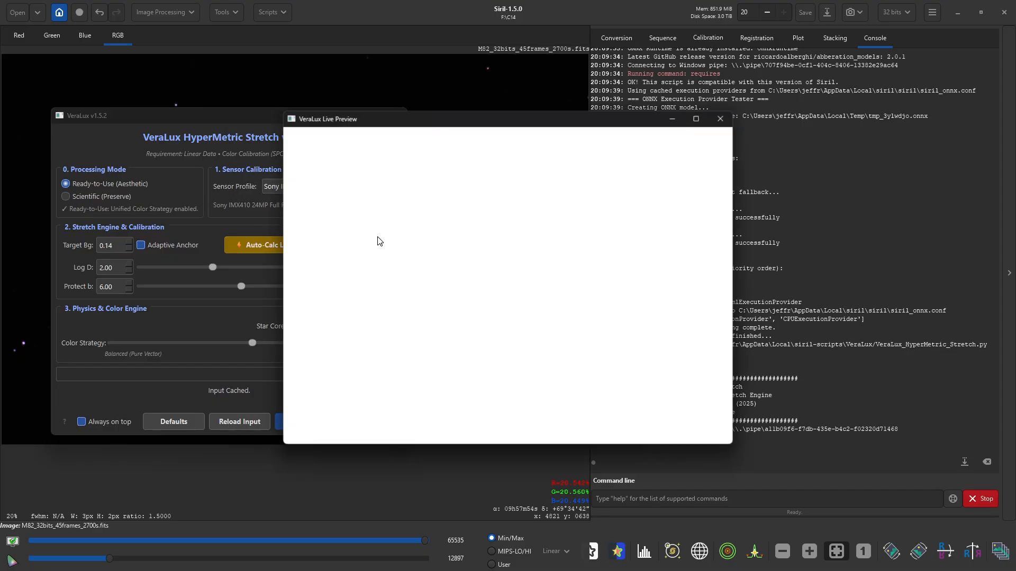
{"action": "left_click_drag", "start_coordinate": [412, 119], "coordinate": [555, 114]}
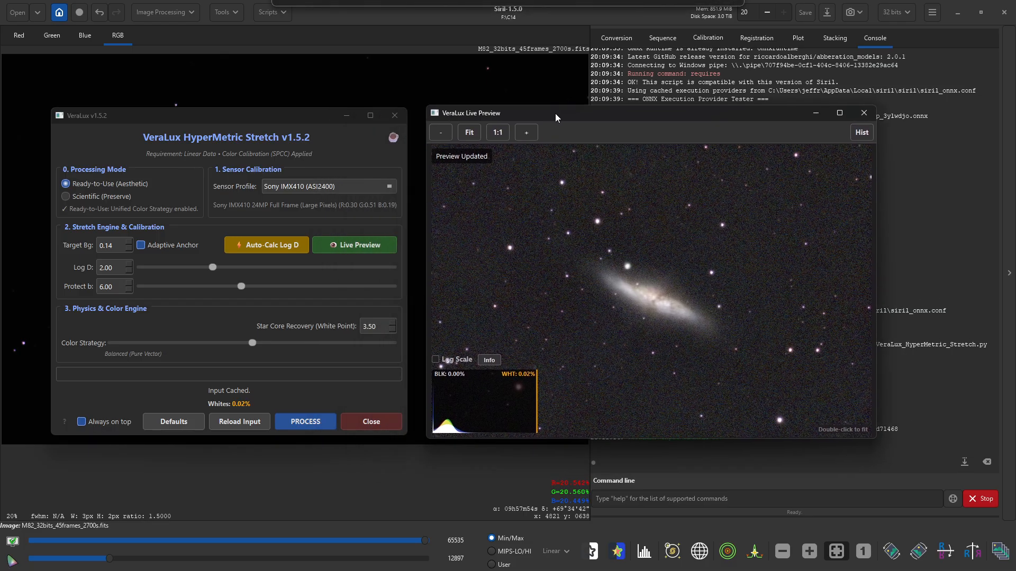
{"action": "left_click", "coordinate": [258, 246]}
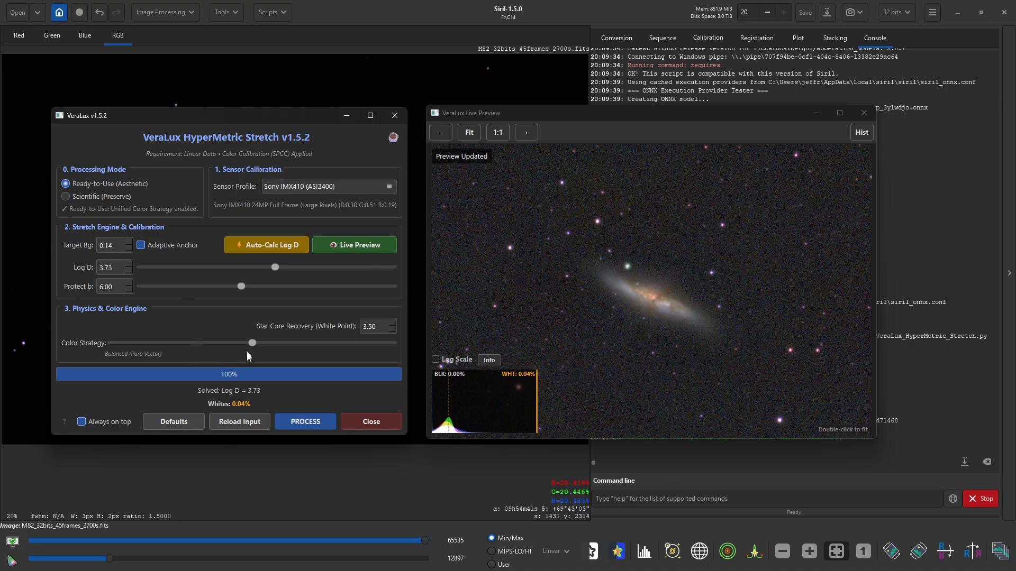
{"action": "left_click", "coordinate": [314, 422]}
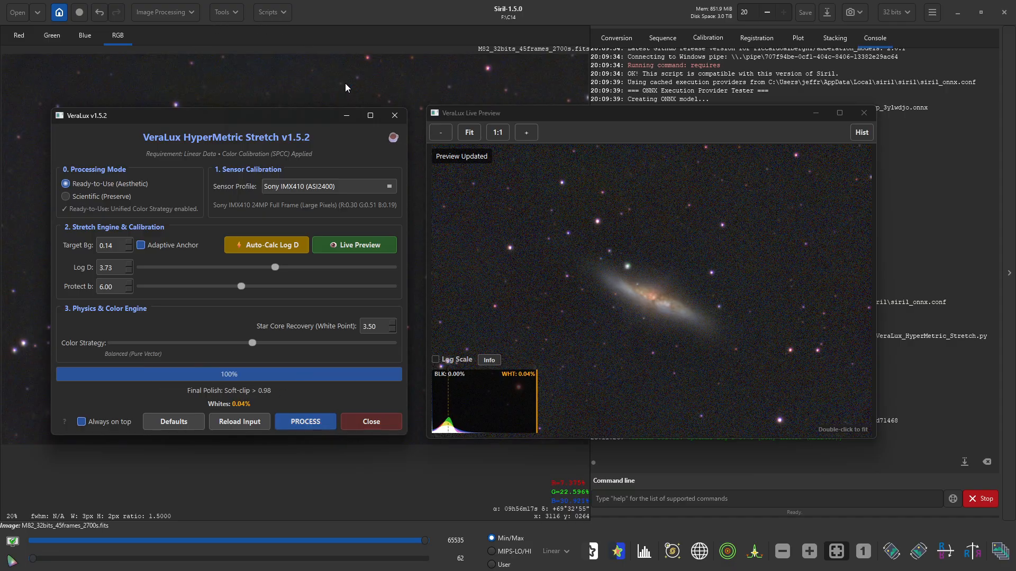
- Close the VeraLux windows and launch the SyQon Parallax script from the Python scripts
{"action": "left_click", "coordinate": [380, 418]}
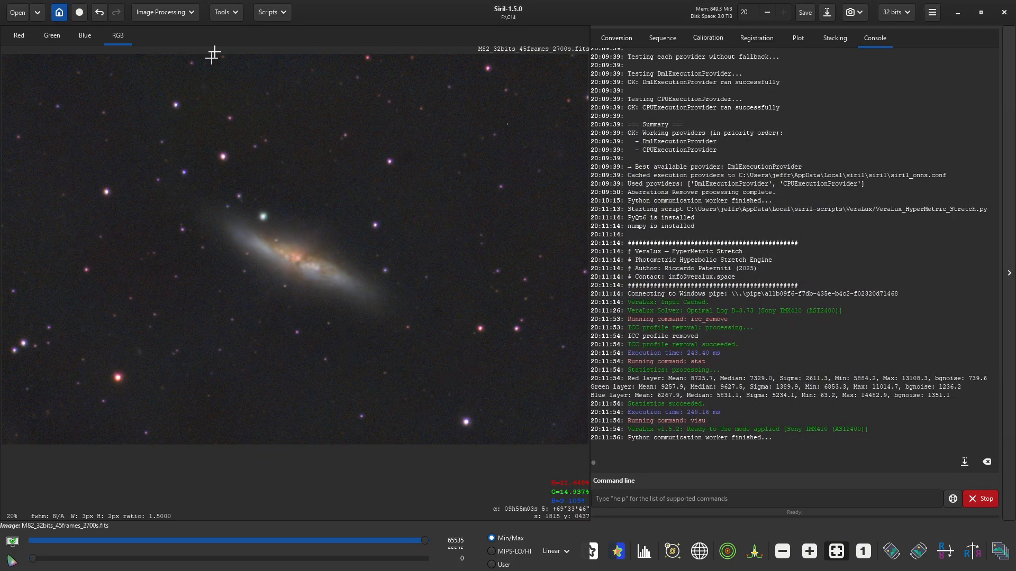
{"action": "left_click", "coordinate": [269, 15]}
{"action": "mouse_move", "coordinate": [268, 57]}
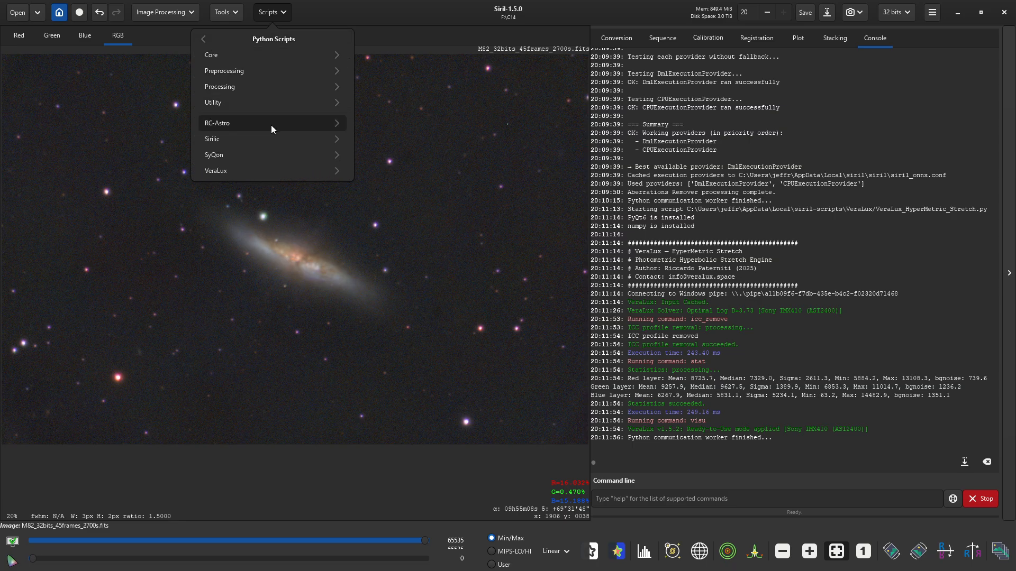
{"action": "left_click", "coordinate": [270, 152]}
{"action": "left_click", "coordinate": [237, 58]}
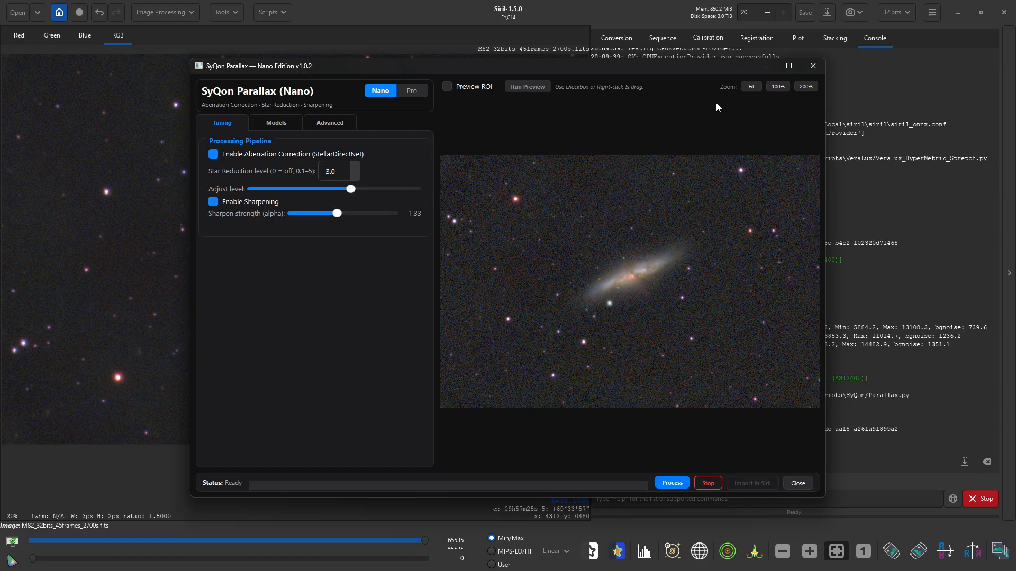
- Process the image in Parallax, compare before/after on the galaxy, and import the result into Siril
{"action": "left_click", "coordinate": [677, 484]}
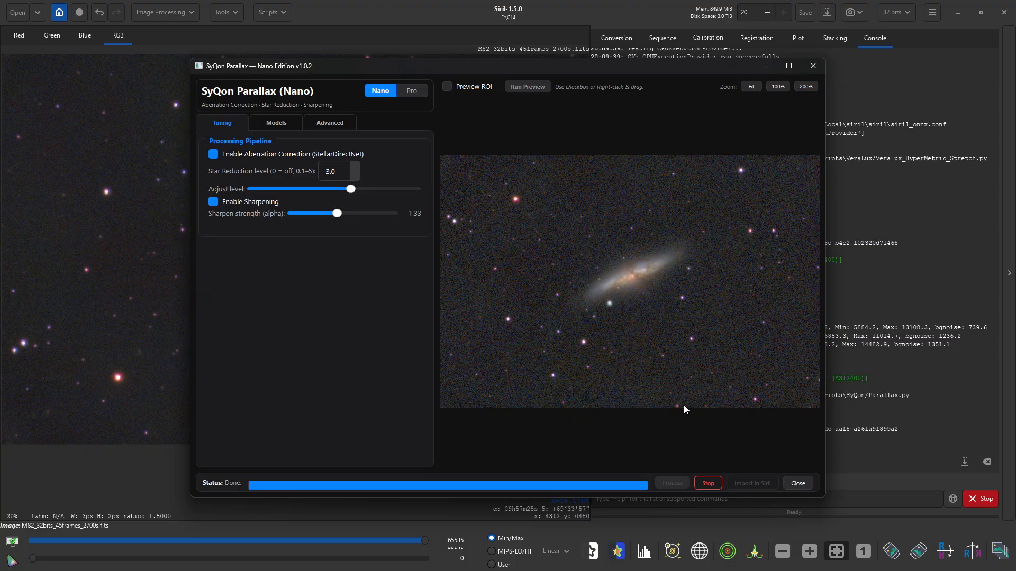
{"action": "scroll", "coordinate": [630, 284], "scroll_direction": "up", "scroll_amount": 3}
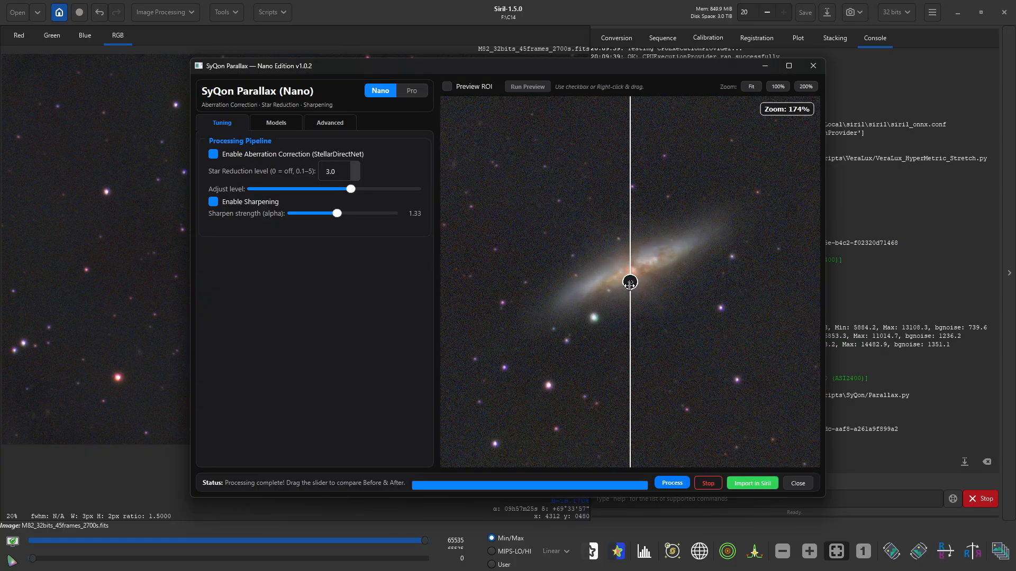
{"action": "left_click_drag", "start_coordinate": [630, 283], "coordinate": [599, 302]}
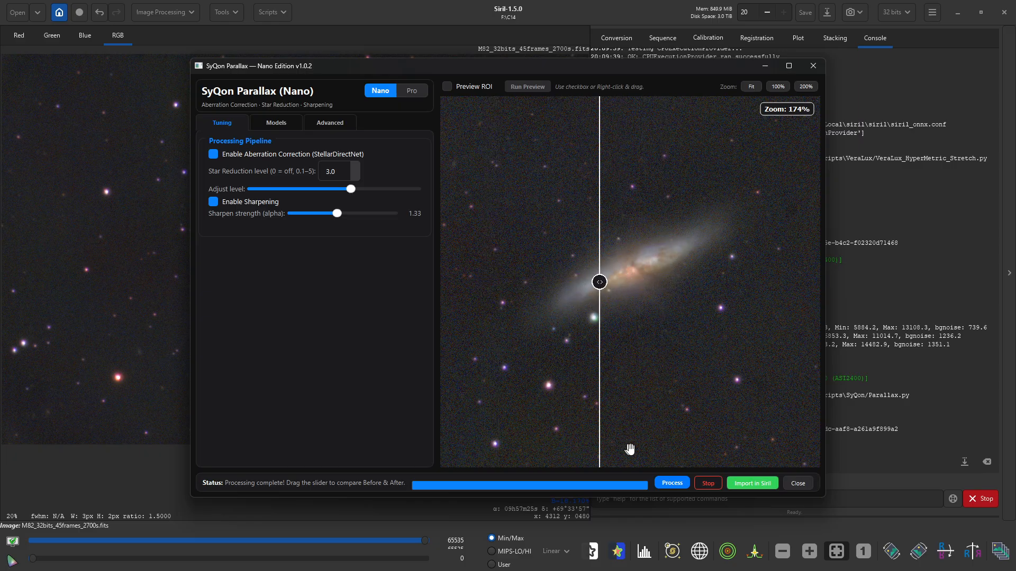
{"action": "left_click", "coordinate": [746, 484]}
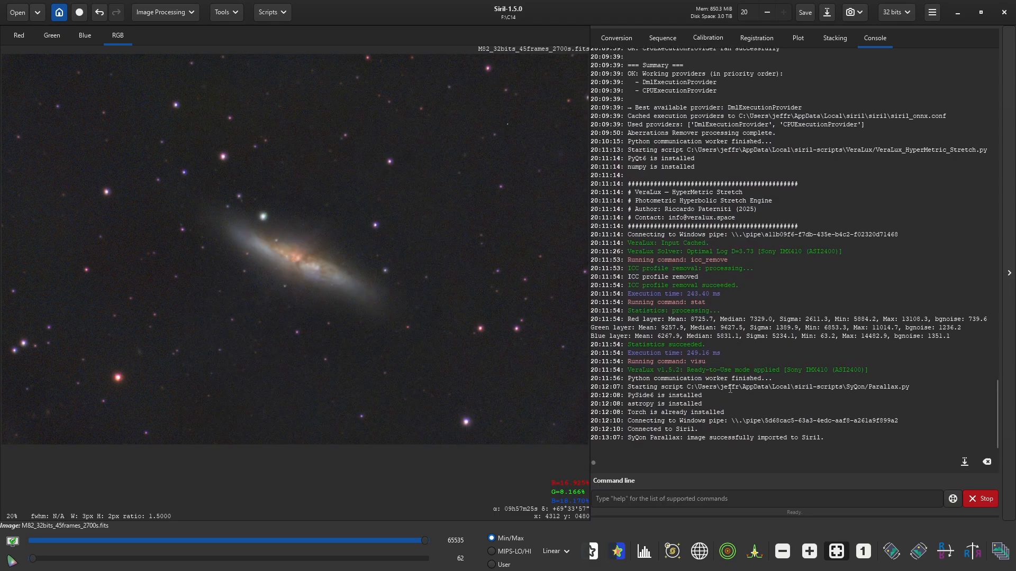
- Launch the SyQon Prism denoise script from the Python scripts
{"action": "left_click", "coordinate": [268, 18]}
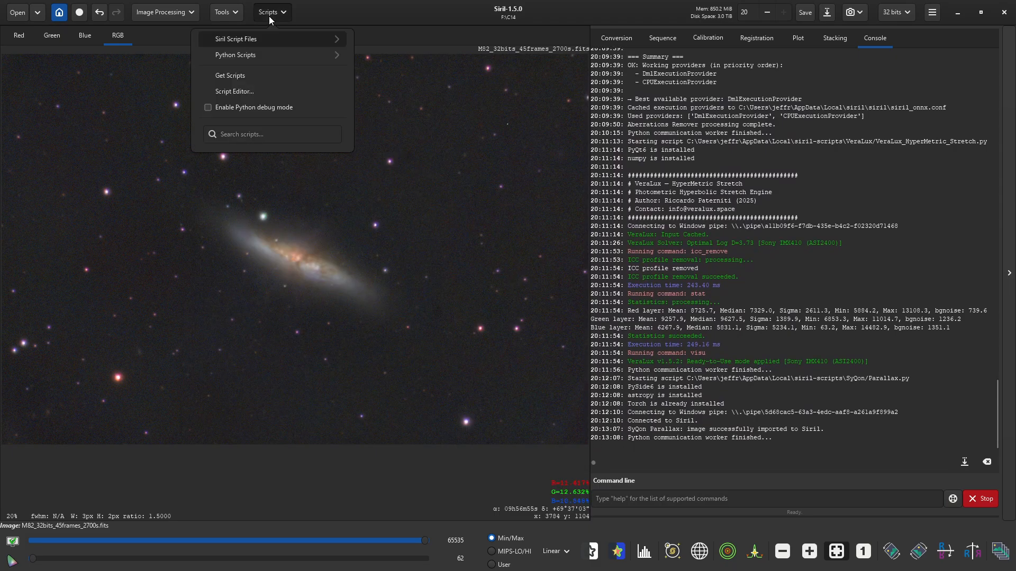
{"action": "left_click", "coordinate": [261, 61]}
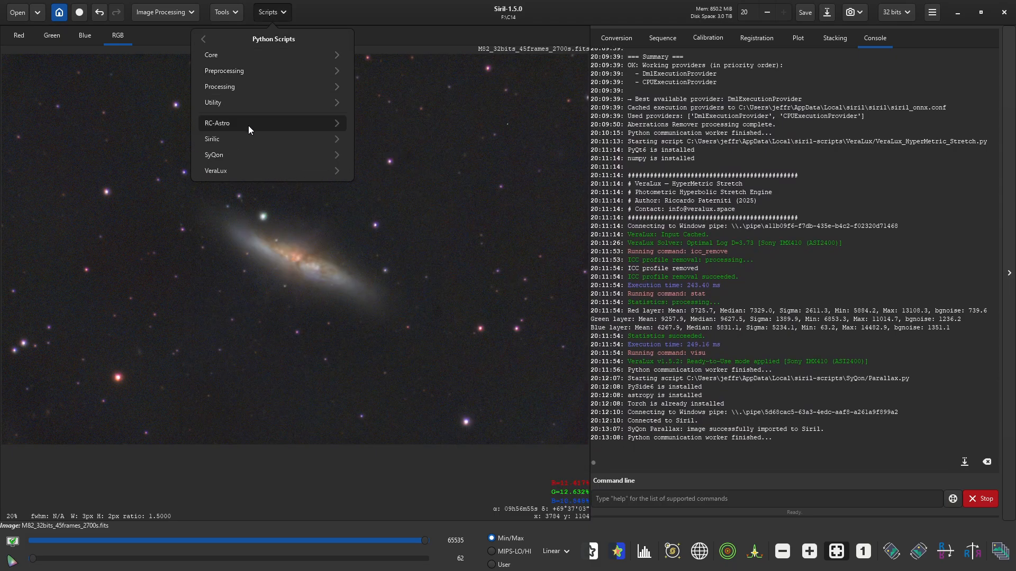
{"action": "left_click", "coordinate": [239, 155]}
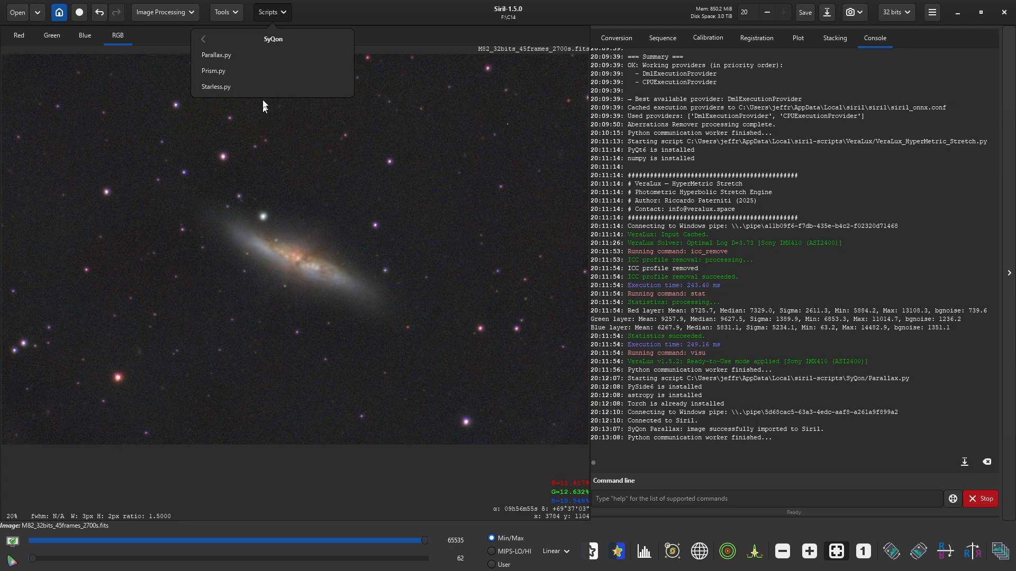
{"action": "left_click", "coordinate": [233, 72]}
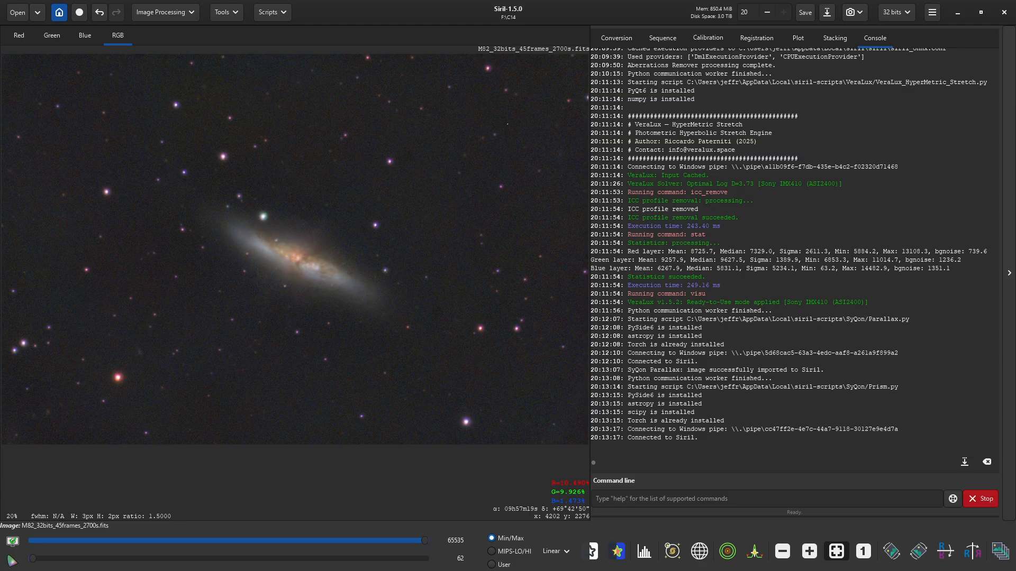
- Bring the SyQon Prism window, set to Prism Mini at 96%, to the front
{"action": "left_click", "coordinate": [958, 12]}
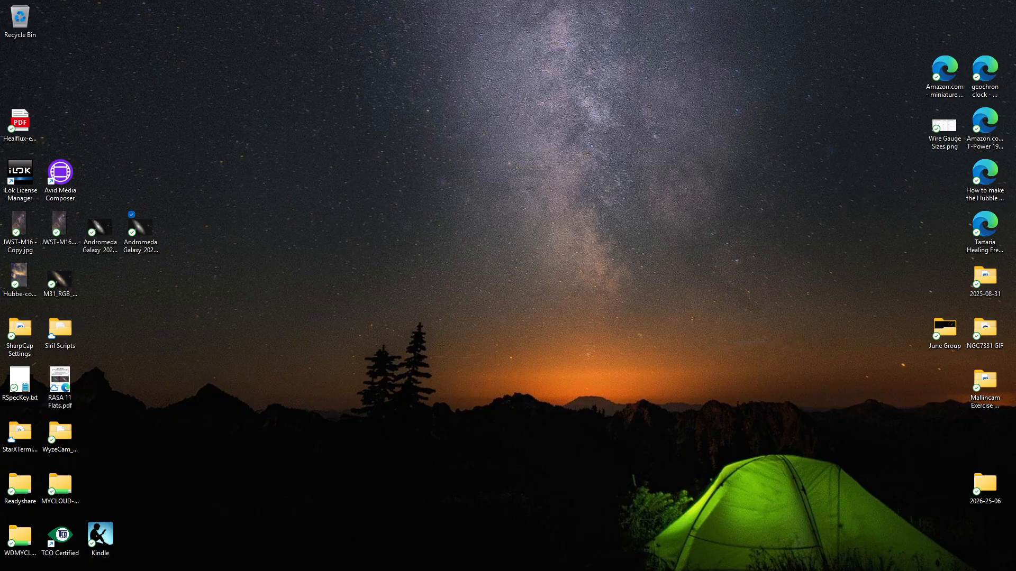
{"action": "key", "text": "alt+Tab"}
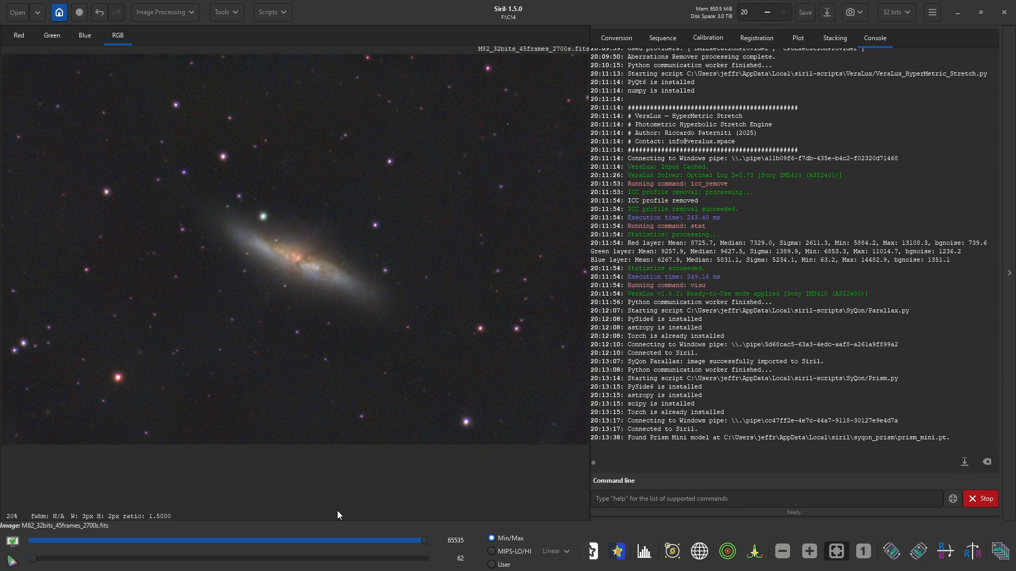
{"action": "key", "text": "alt+Tab"}
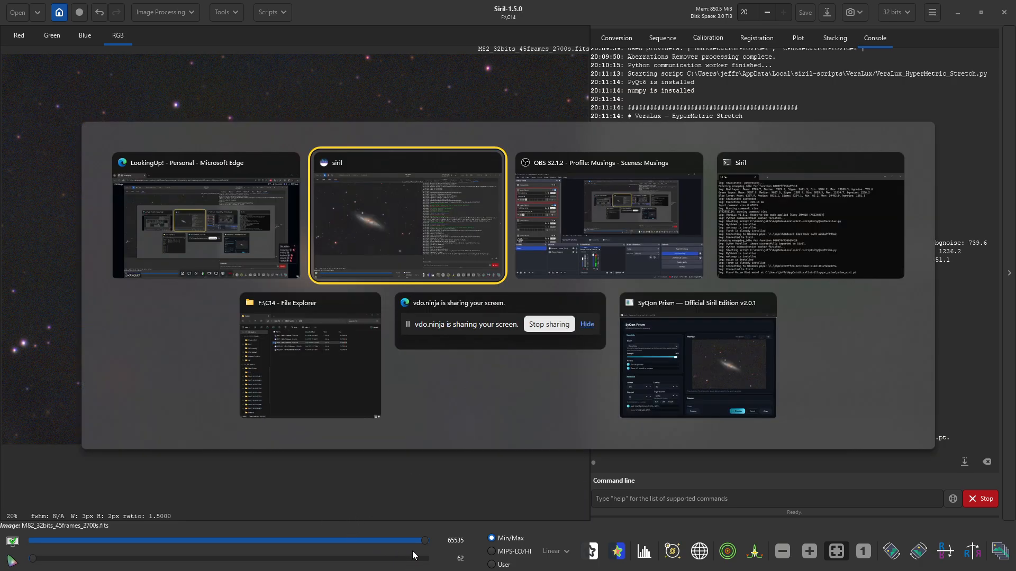
{"action": "key", "text": "Tab"}
{"action": "key", "text": "Tab"}
{"action": "key", "text": "Tab"}
{"action": "key", "text": "Tab"}
{"action": "key", "text": "Tab"}
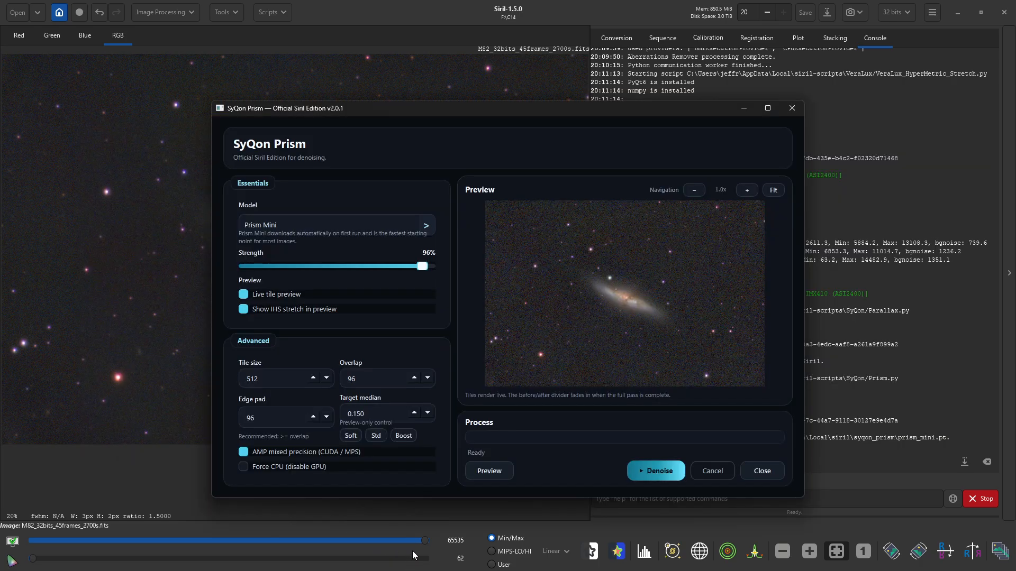
- Denoise M82 with Prism Mini, compare before/after, then close the Prism window
{"action": "left_click", "coordinate": [638, 472]}
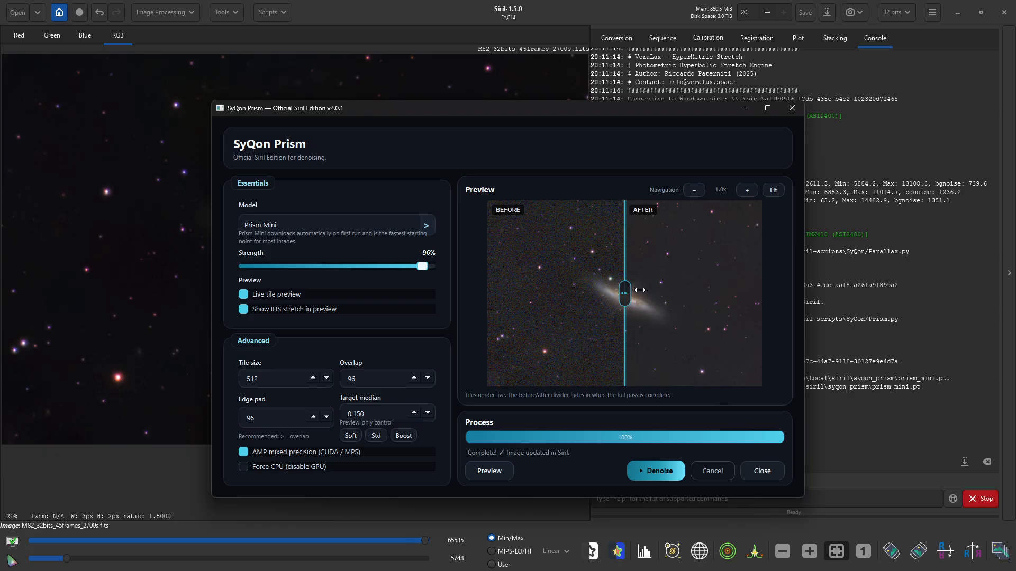
{"action": "scroll", "coordinate": [640, 290], "scroll_direction": "up", "scroll_amount": 5}
{"action": "left_click_drag", "start_coordinate": [628, 298], "coordinate": [603, 288]}
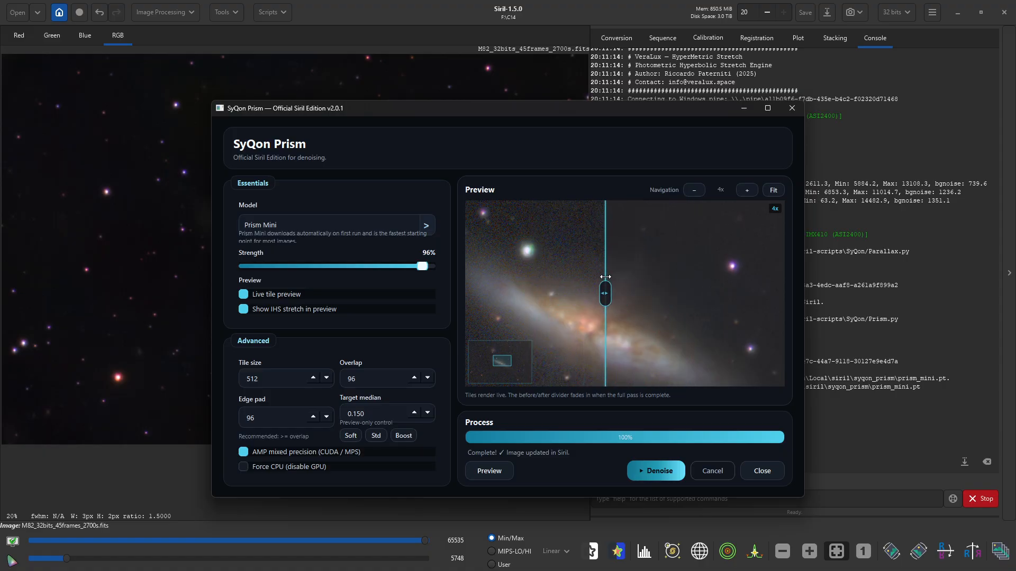
{"action": "left_click", "coordinate": [748, 472]}
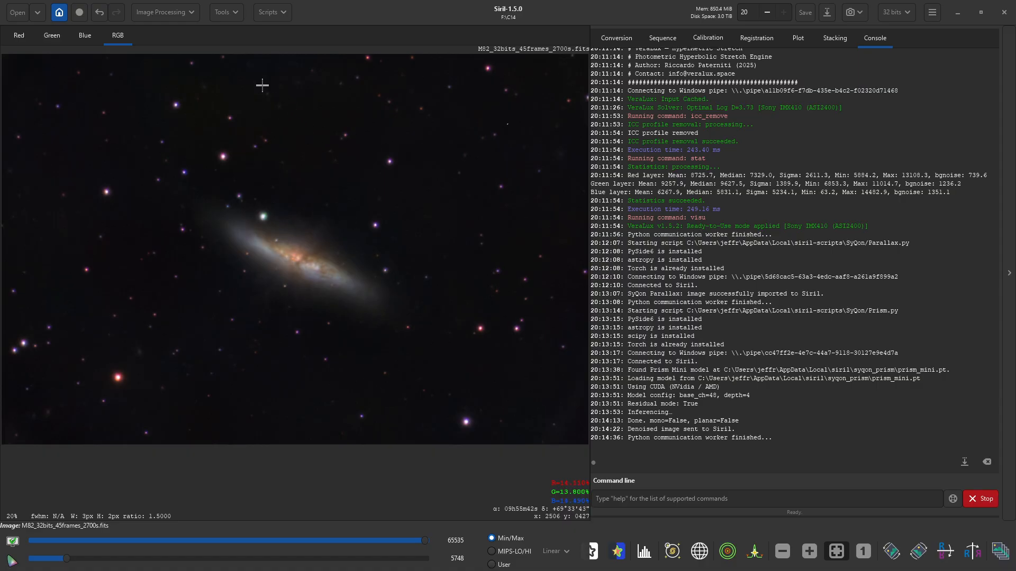
- Open the Generalised Hyperbolic Stretch dialog and move it clear of the galaxy
{"action": "left_click", "coordinate": [227, 15]}
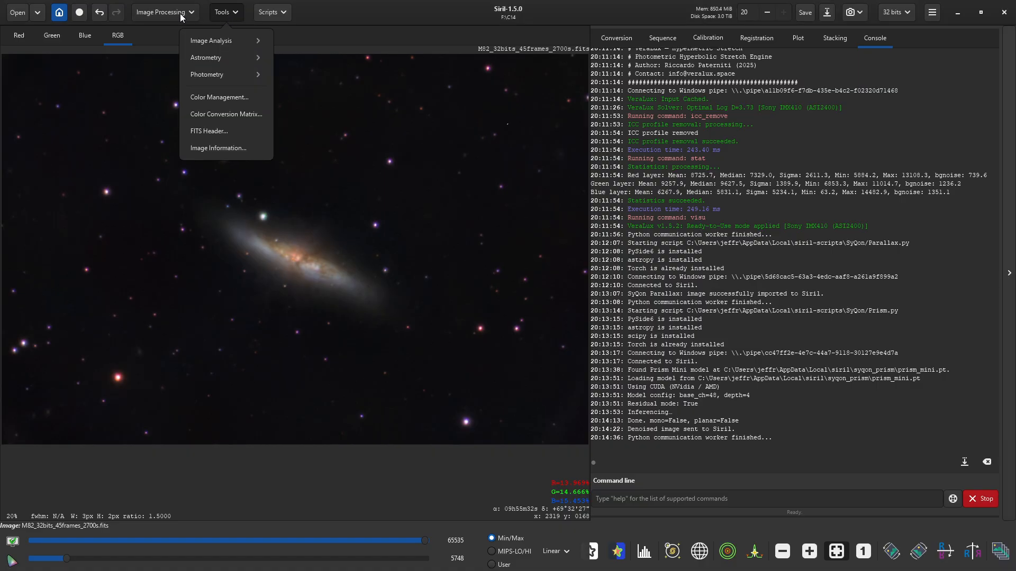
{"action": "left_click", "coordinate": [228, 15]}
{"action": "left_click", "coordinate": [167, 13]}
{"action": "left_click", "coordinate": [167, 37]}
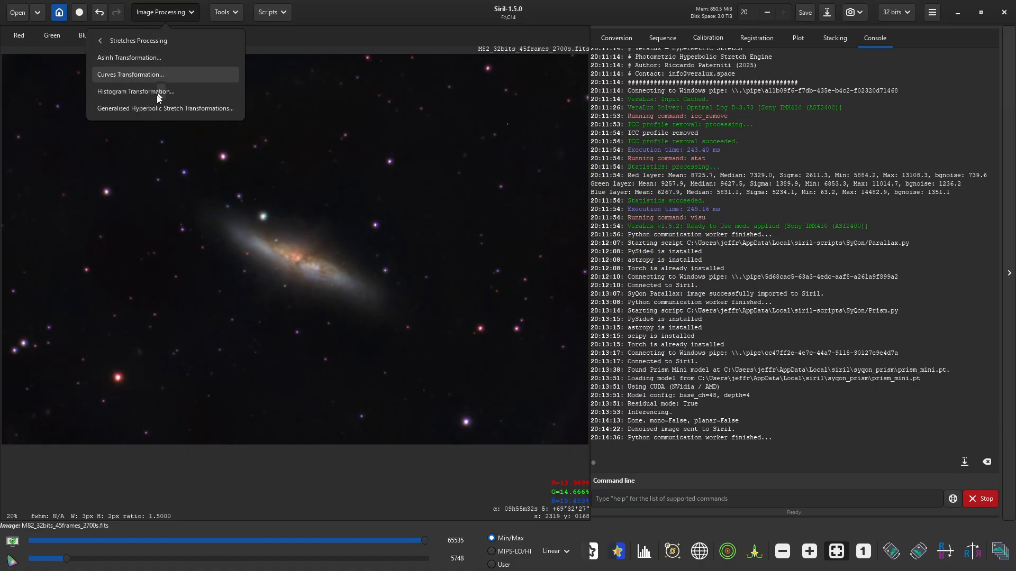
{"action": "left_click", "coordinate": [158, 106]}
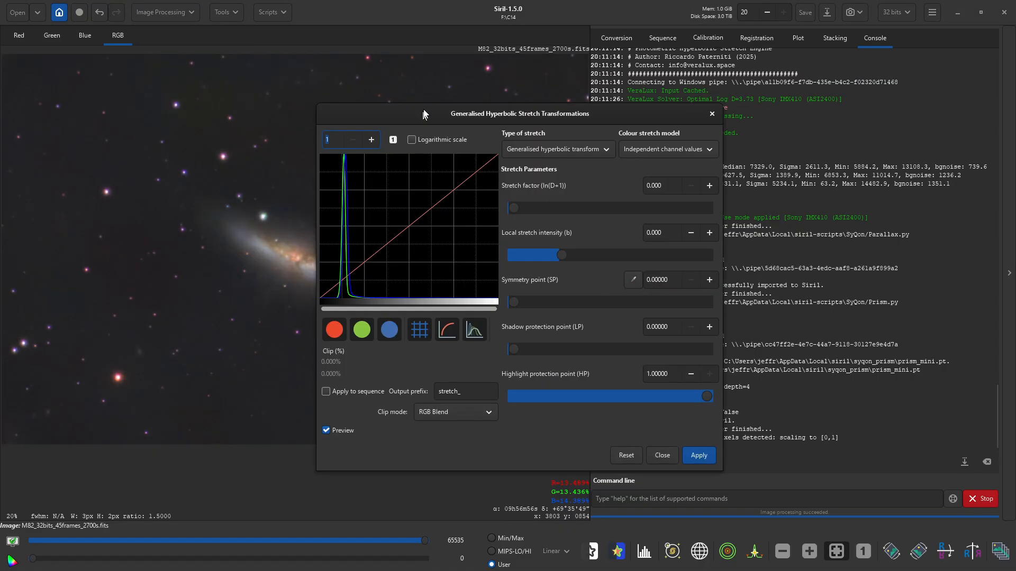
{"action": "mouse_move", "coordinate": [423, 110]}
{"action": "left_mouse_down"}
{"action": "mouse_move", "coordinate": [604, 93]}
{"action": "mouse_move", "coordinate": [695, 71]}
{"action": "left_mouse_up"}
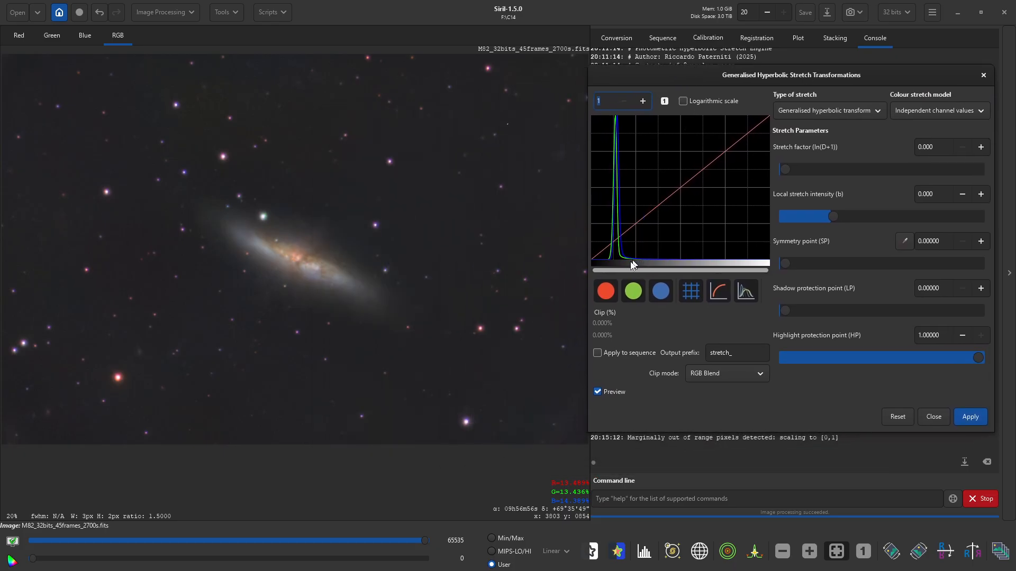
- Zoom the histogram to 4x, hide green and red channels, choose Even weighted luminance and Linear stretch (BP shift)
{"action": "left_click", "coordinate": [640, 101]}
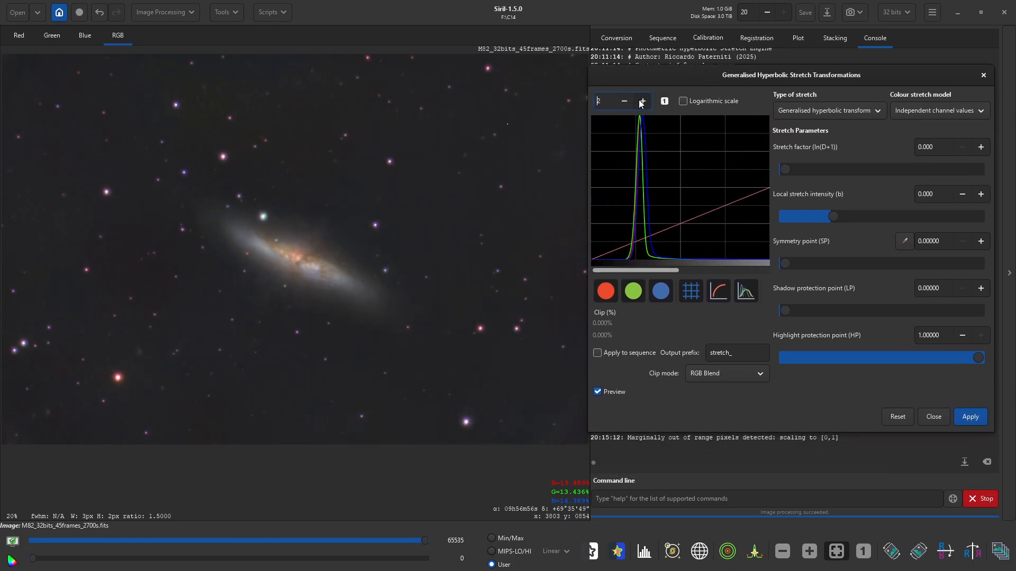
{"action": "left_click", "coordinate": [642, 101]}
{"action": "left_click", "coordinate": [641, 101]}
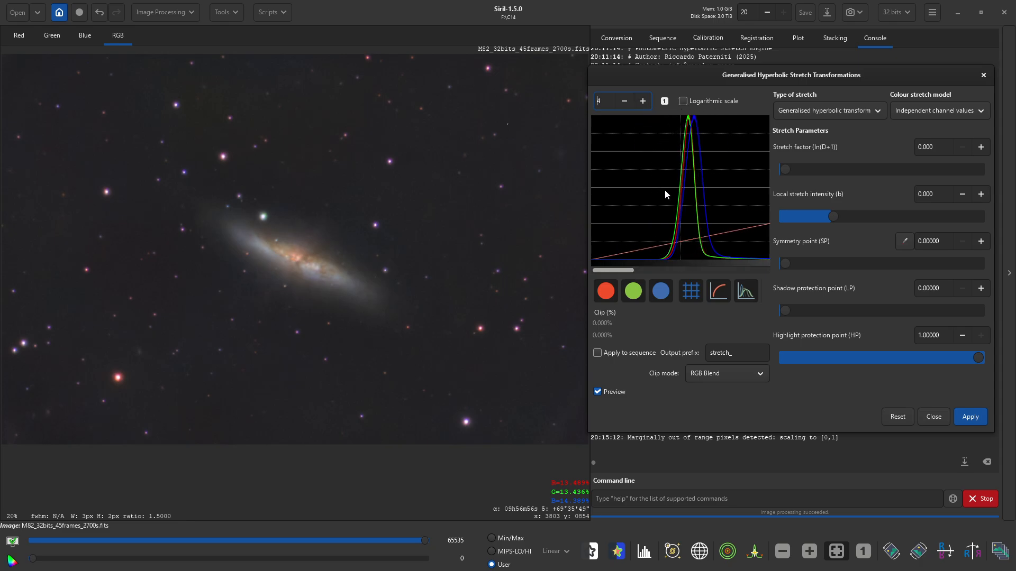
{"action": "left_click", "coordinate": [625, 292]}
{"action": "left_click", "coordinate": [610, 293]}
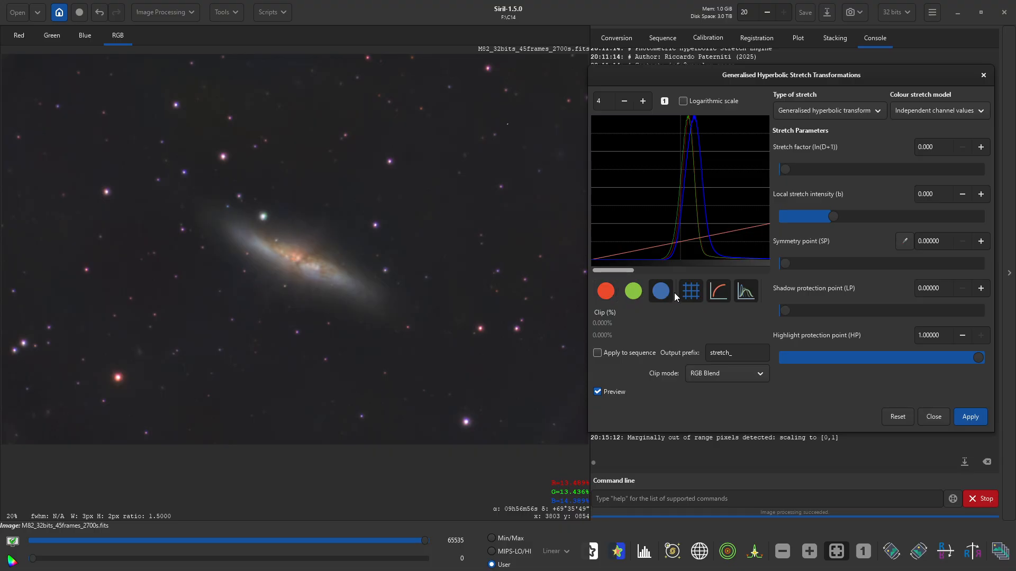
{"action": "left_click", "coordinate": [953, 113]}
{"action": "left_click", "coordinate": [943, 176]}
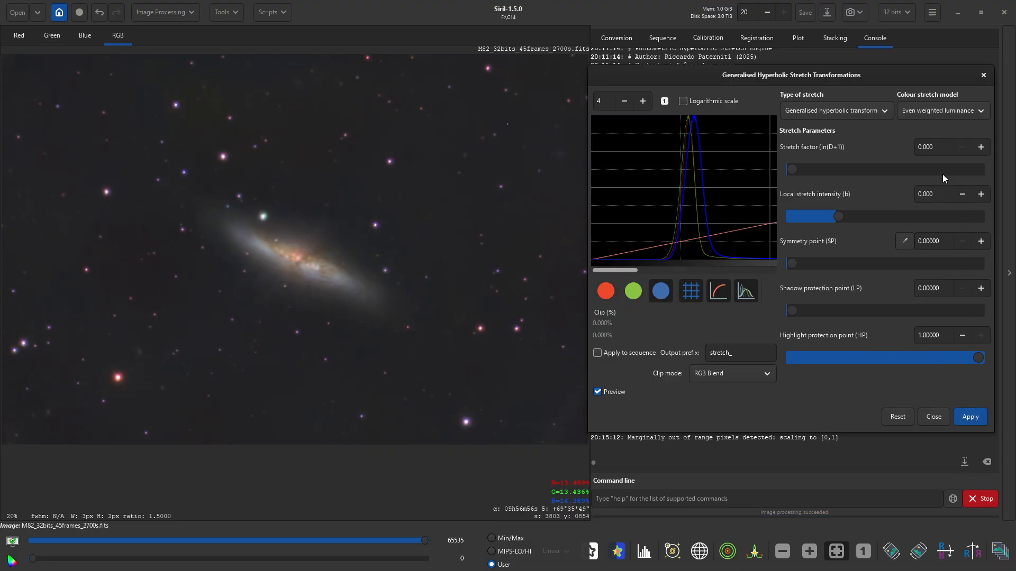
{"action": "left_click", "coordinate": [834, 109]}
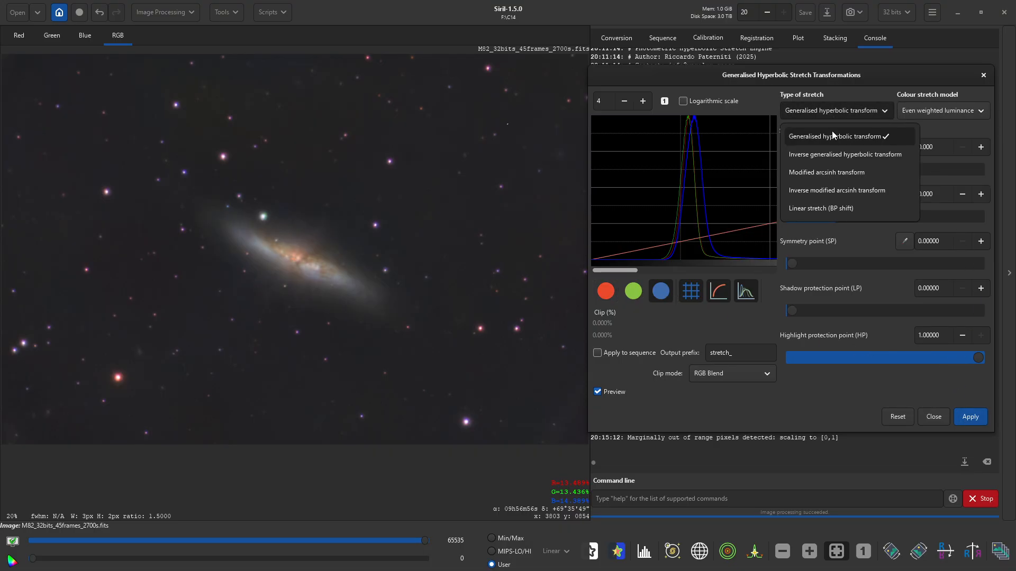
{"action": "left_click", "coordinate": [831, 206]}
- Raise the black point slightly and apply a first linear stretch
{"action": "left_click", "coordinate": [981, 147]}
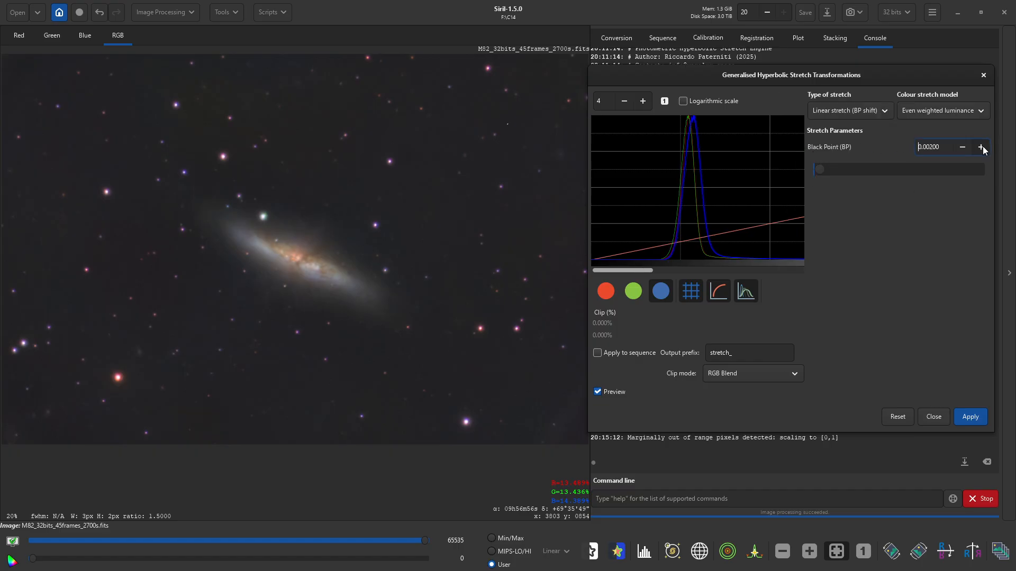
{"action": "left_click", "coordinate": [981, 147]}
{"action": "left_click", "coordinate": [980, 147]}
{"action": "left_click", "coordinate": [973, 421]}
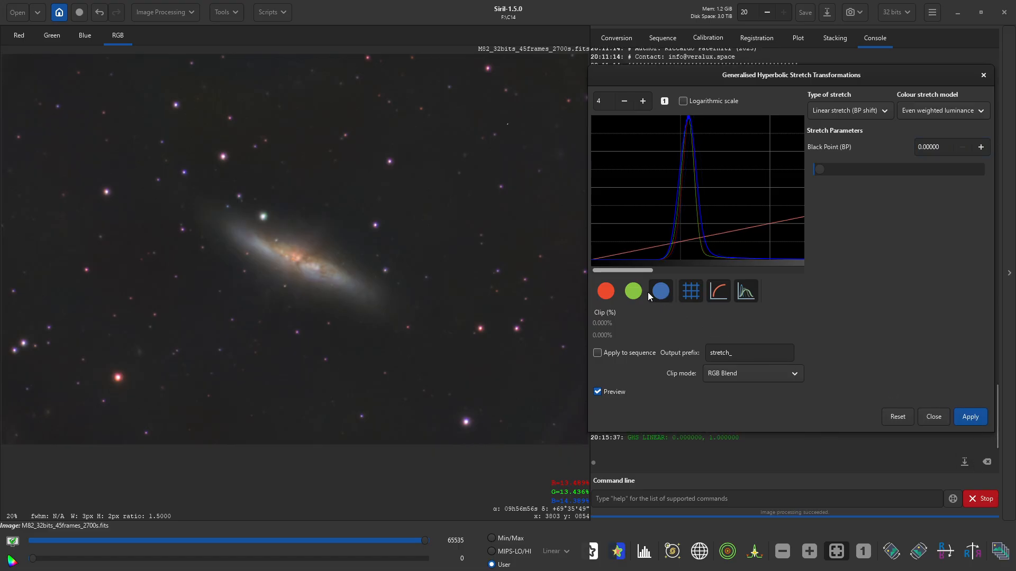
- Raise the black point to about 0.091 and apply it to darken the background
{"action": "left_click", "coordinate": [981, 147]}
{"action": "left_click", "coordinate": [981, 148]}
{"action": "left_click", "coordinate": [981, 148]}
{"action": "left_click", "coordinate": [980, 148]}
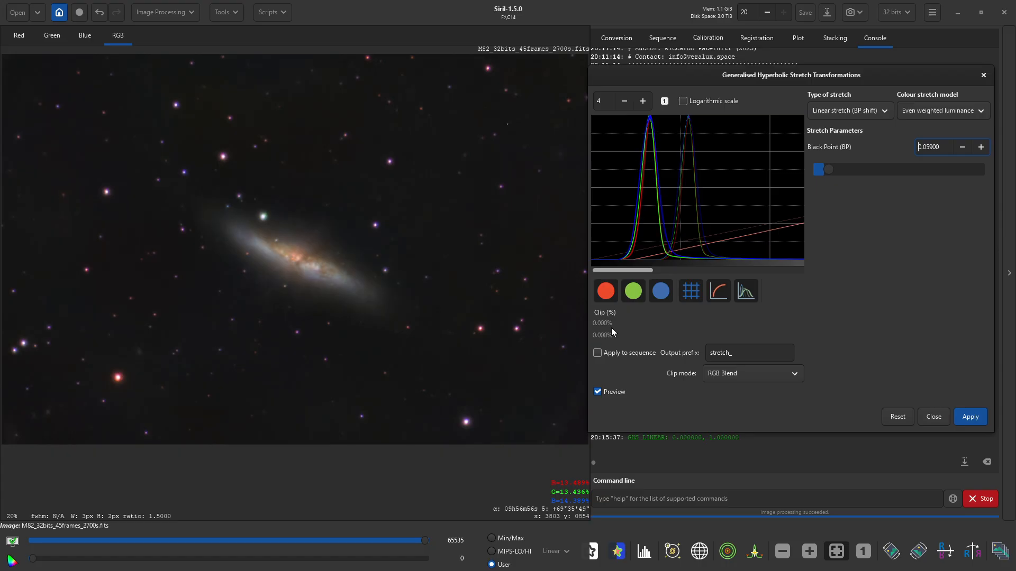
{"action": "left_click", "coordinate": [981, 148]}
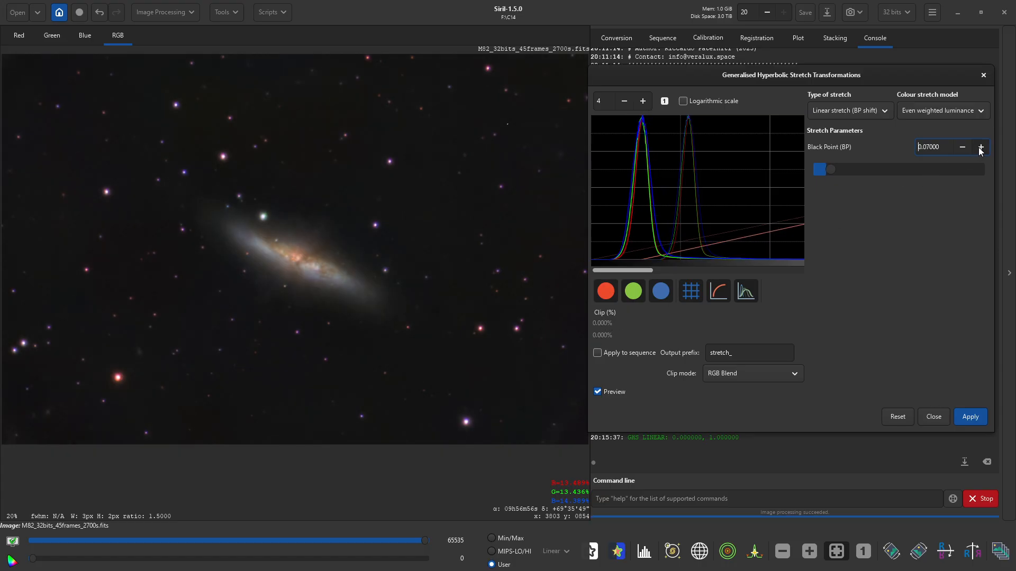
{"action": "left_click", "coordinate": [980, 148]}
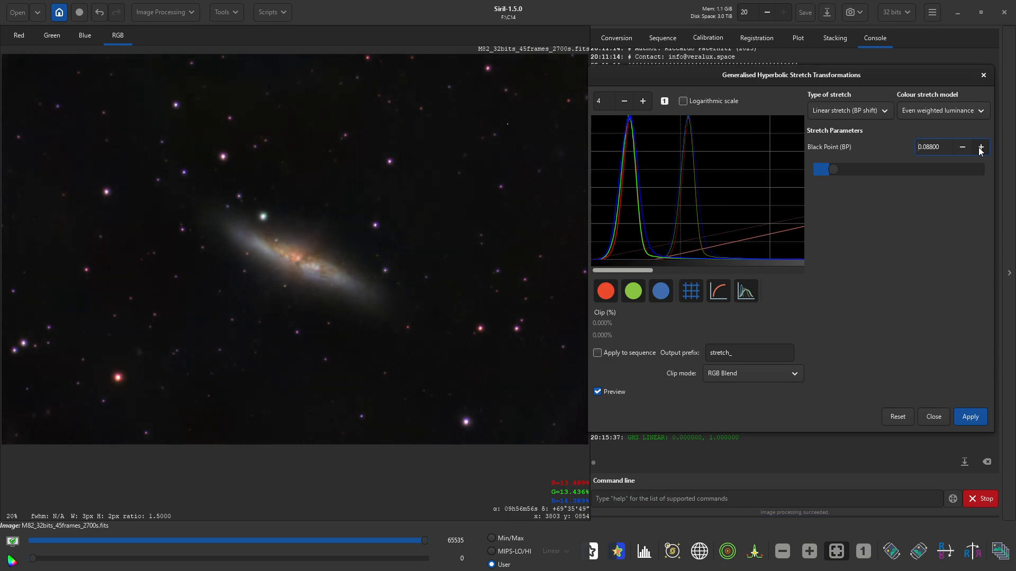
{"action": "left_click", "coordinate": [963, 147]}
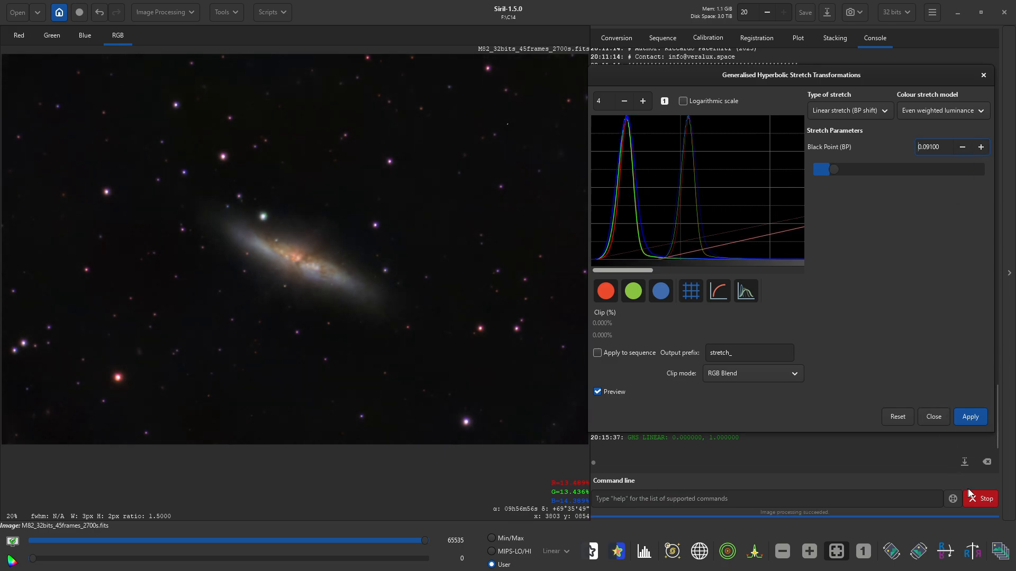
{"action": "left_click", "coordinate": [960, 421]}
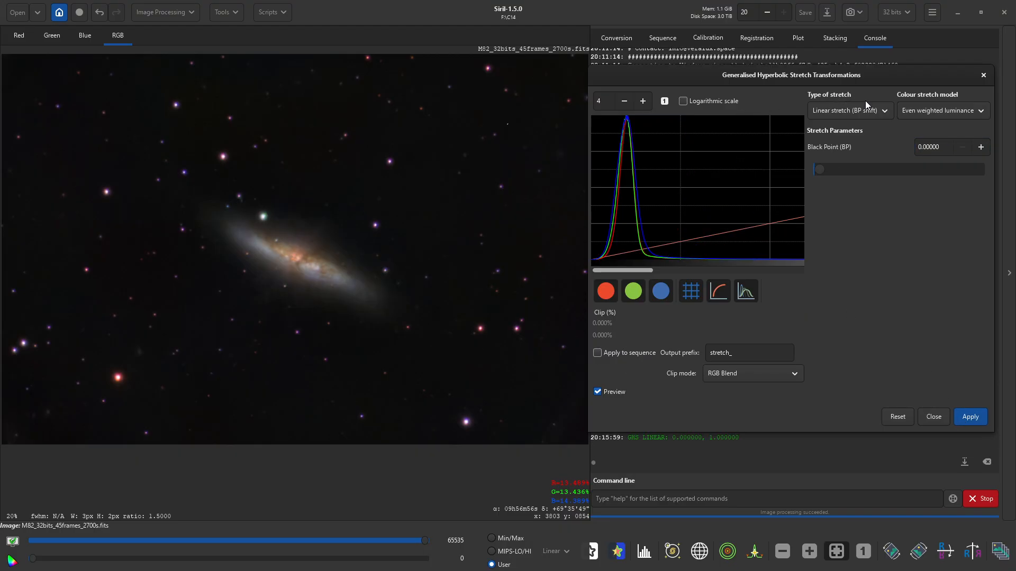
- Choose Generalised hyperbolic transform with stretch factor 0.6, local intensity 0.2, highlight protection 0.8
{"action": "left_click", "coordinate": [850, 111]}
{"action": "left_click", "coordinate": [842, 131]}
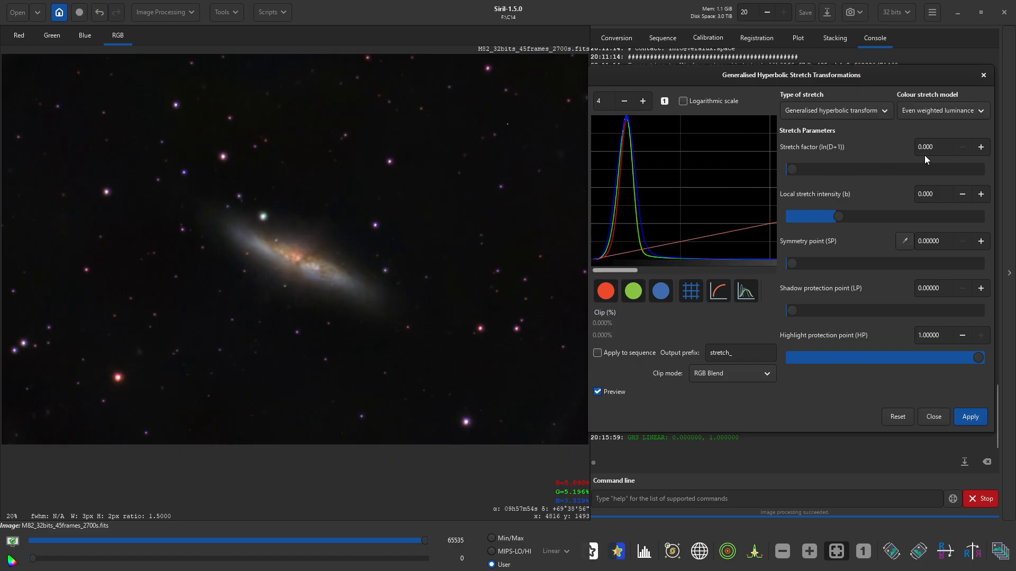
{"action": "double_click", "coordinate": [940, 146]}
{"action": "type", "text": "6"}
{"action": "key", "text": "Return"}
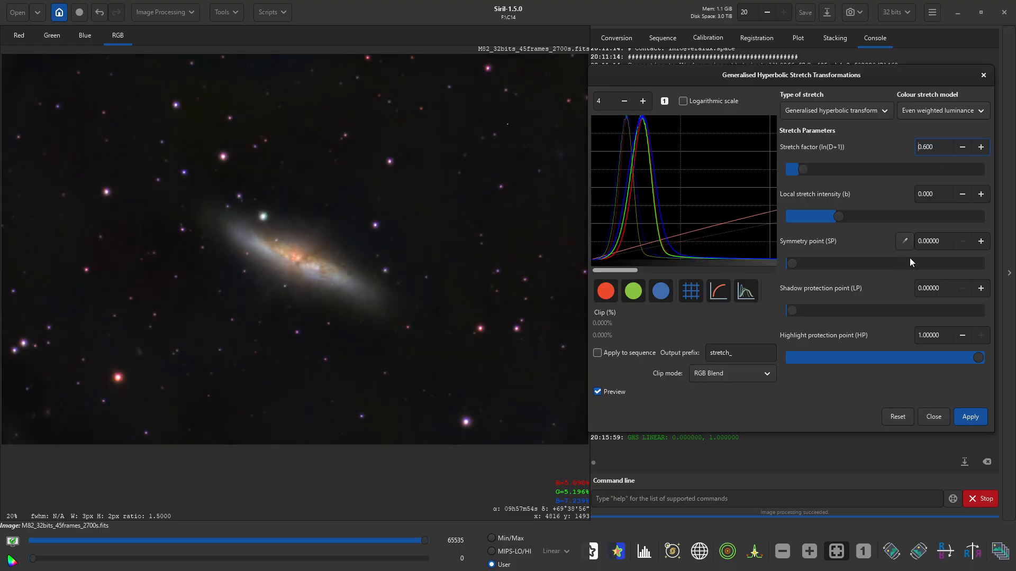
{"action": "double_click", "coordinate": [941, 194]}
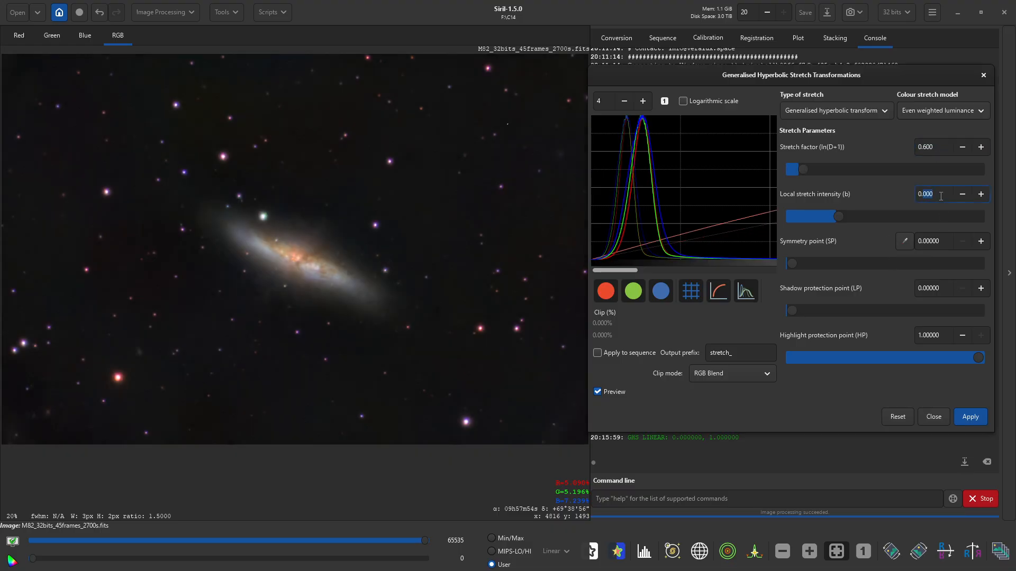
{"action": "type", "text": "2"}
{"action": "key", "text": "Return"}
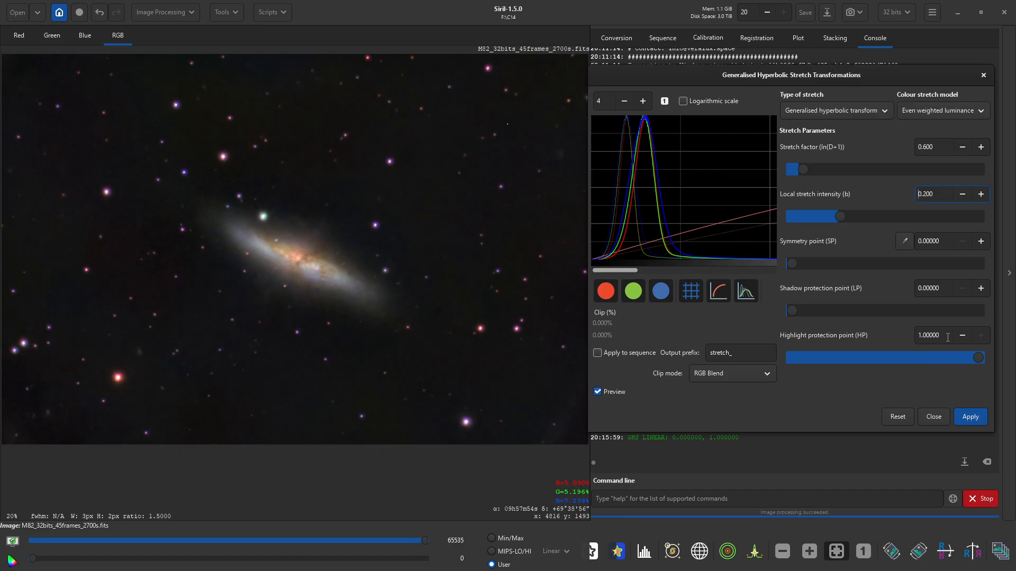
{"action": "triple_click", "coordinate": [947, 337]}
{"action": "type", "text": "0.8"}
{"action": "key", "text": "Return"}
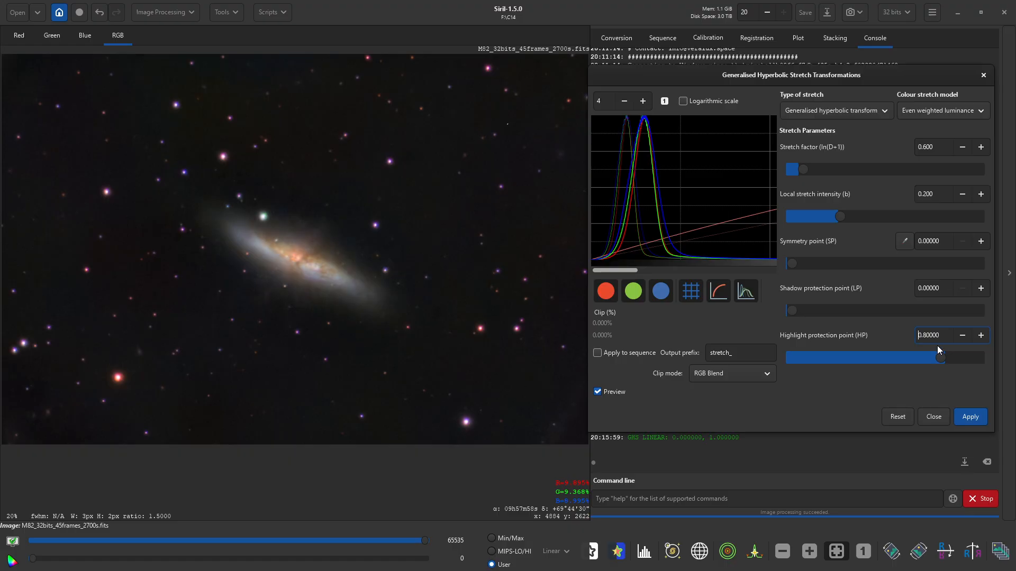
- Check the histogram in logarithmic and linear scale, then apply the hyperbolic stretch
{"action": "left_click_drag", "start_coordinate": [631, 269], "coordinate": [775, 270]}
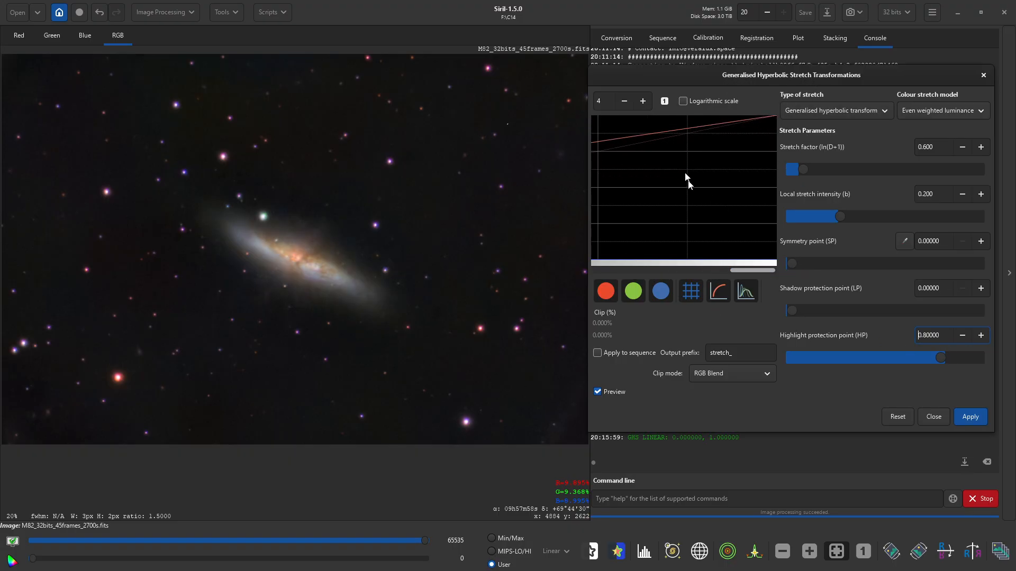
{"action": "left_click", "coordinate": [687, 102]}
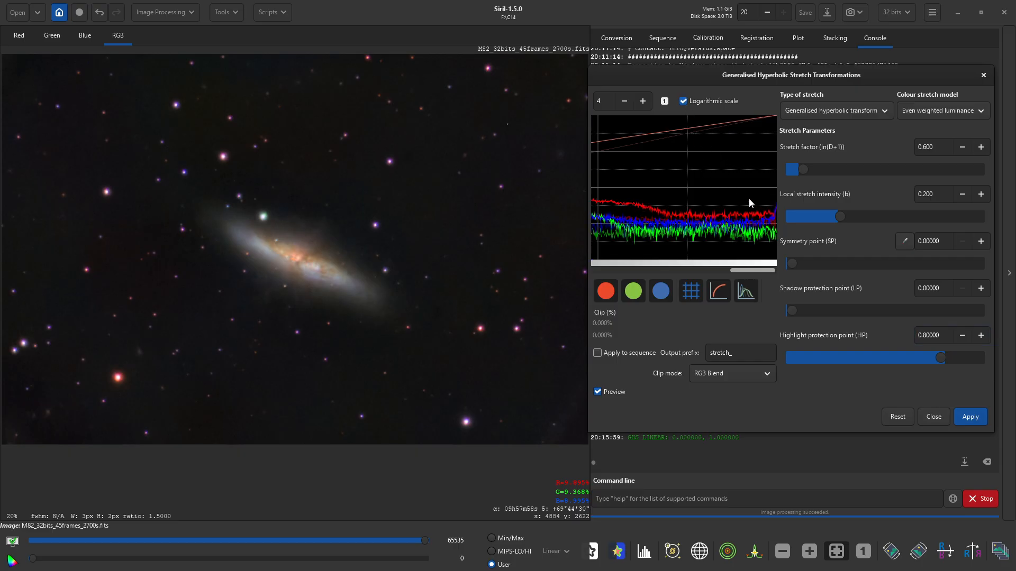
{"action": "left_click", "coordinate": [684, 102]}
{"action": "left_click_drag", "start_coordinate": [747, 269], "coordinate": [602, 269]}
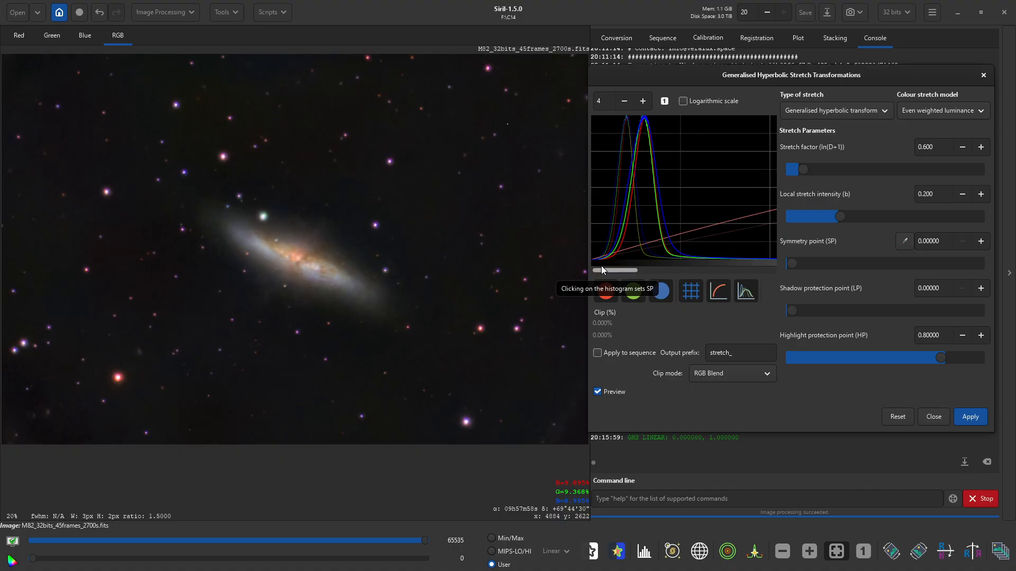
{"action": "left_click", "coordinate": [968, 415]}
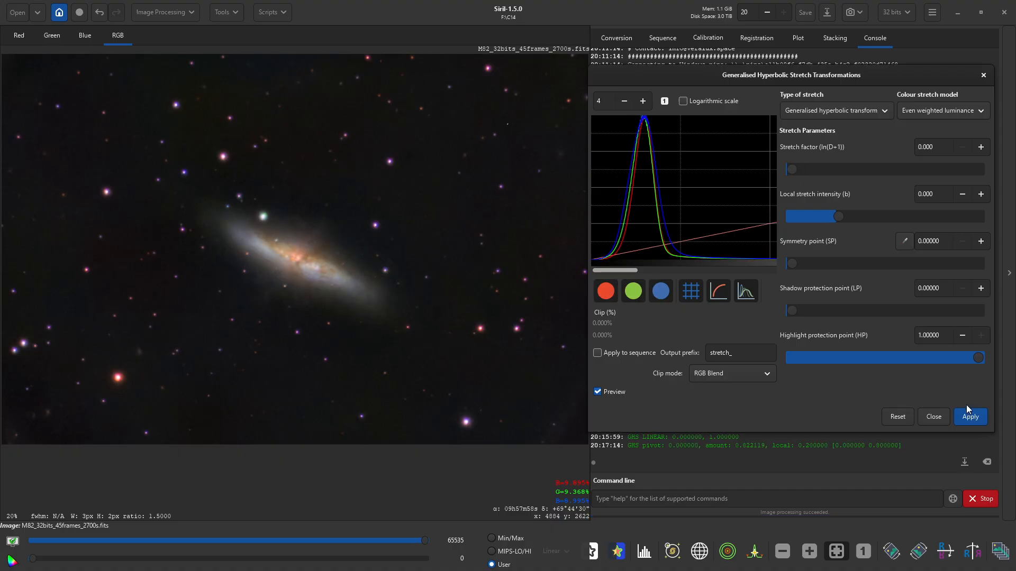
- Switch back to Linear stretch (BP shift), try black point 0.002, reset it, and apply at zero
{"action": "left_click", "coordinate": [809, 110]}
{"action": "left_click", "coordinate": [813, 206]}
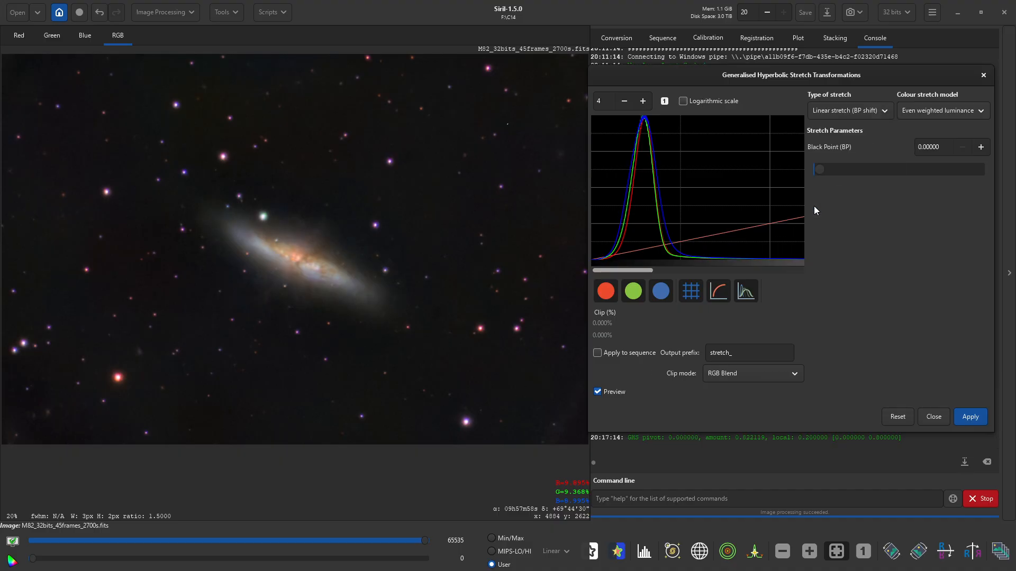
{"action": "left_click", "coordinate": [981, 148]}
{"action": "left_click", "coordinate": [980, 147]}
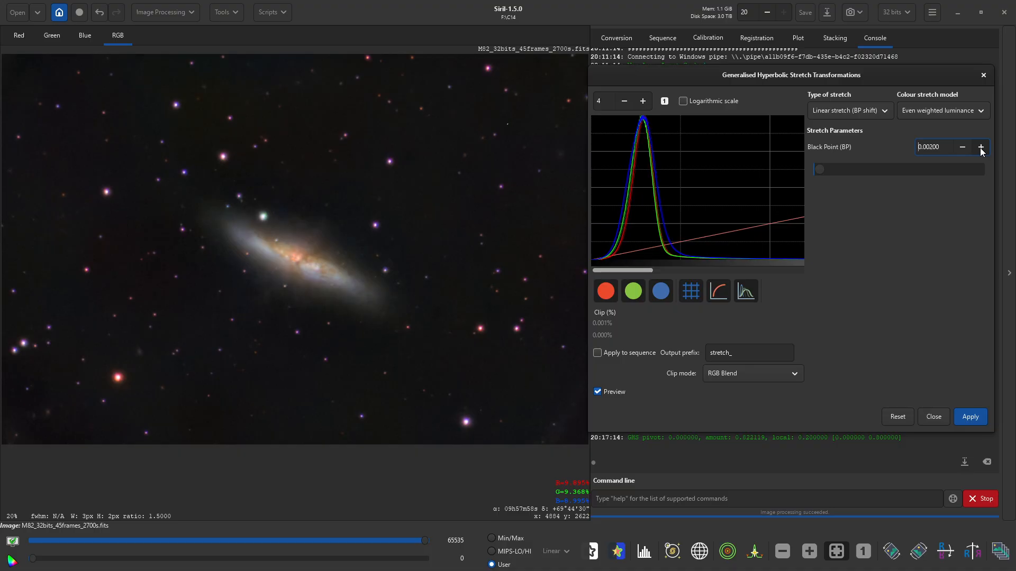
{"action": "left_click", "coordinate": [962, 148]}
{"action": "left_click", "coordinate": [971, 417]}
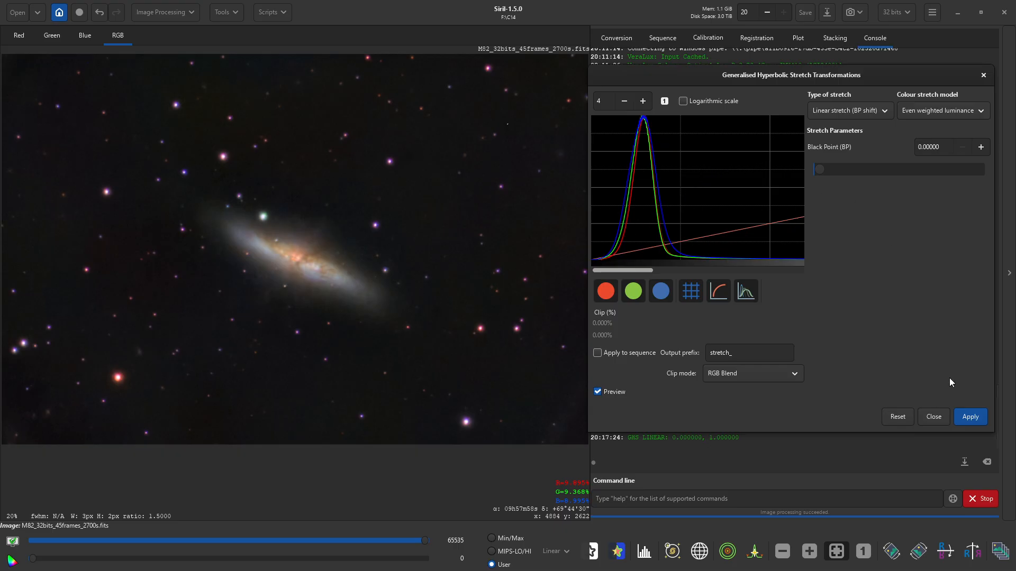
- Close the stretch dialog and launch the VeraLux Revela script
{"action": "left_click", "coordinate": [934, 417]}
{"action": "left_click", "coordinate": [273, 13]}
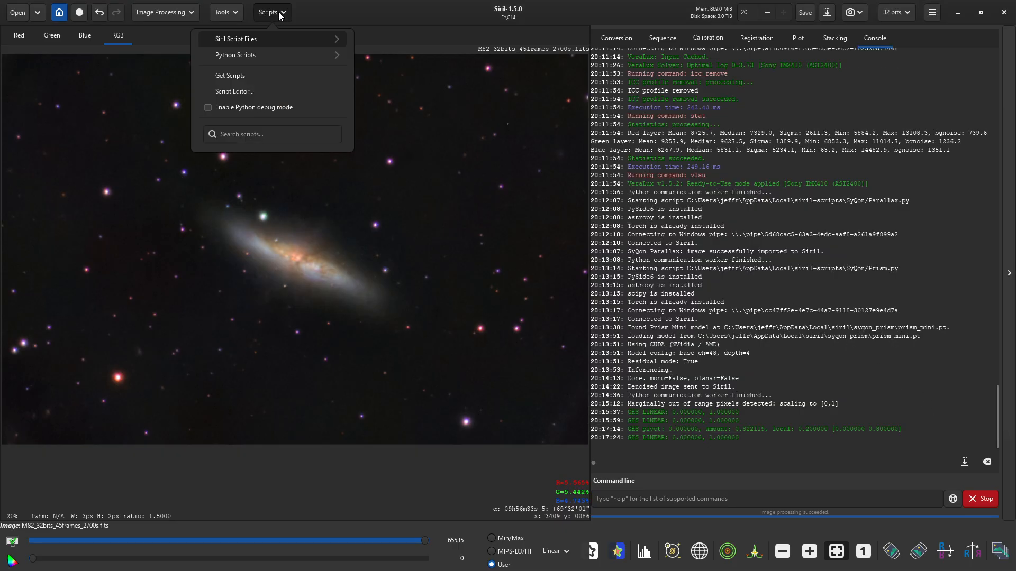
{"action": "left_click", "coordinate": [258, 54]}
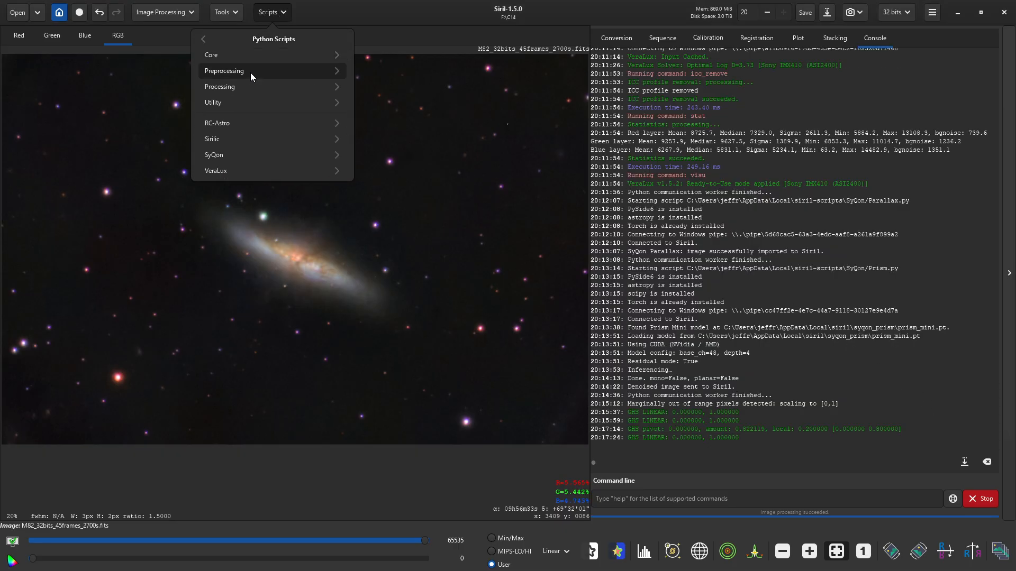
{"action": "left_click", "coordinate": [239, 171]}
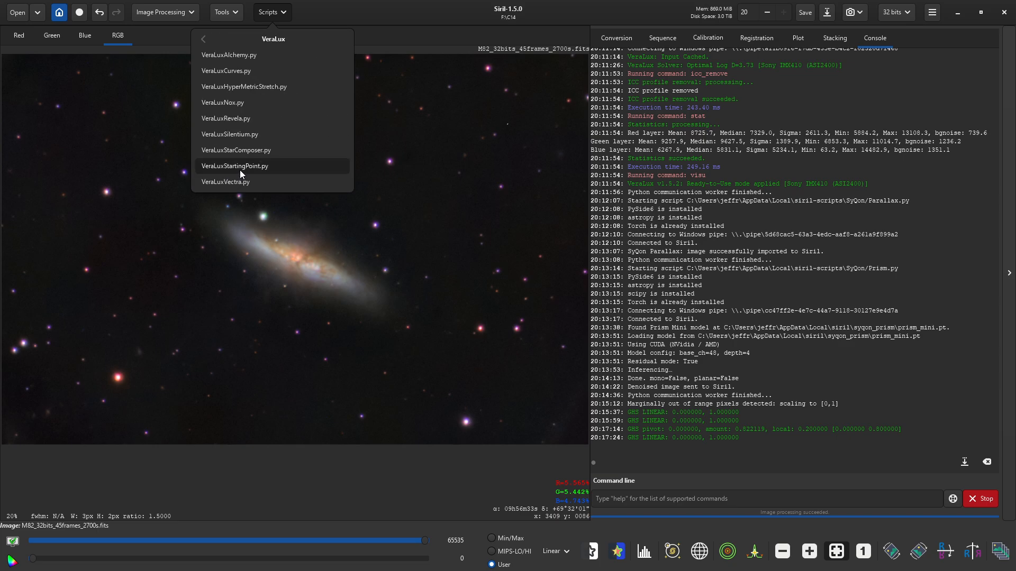
{"action": "left_click", "coordinate": [232, 119]}
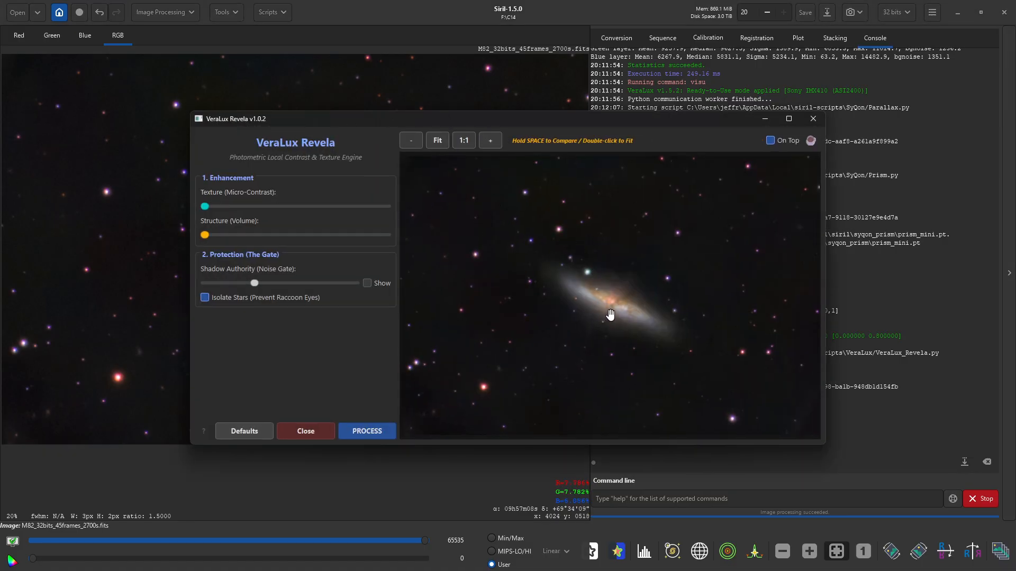
- Raise Texture and Structure to about mid-slider and process the image with Revela
{"action": "scroll", "coordinate": [608, 316], "scroll_direction": "up", "scroll_amount": 3}
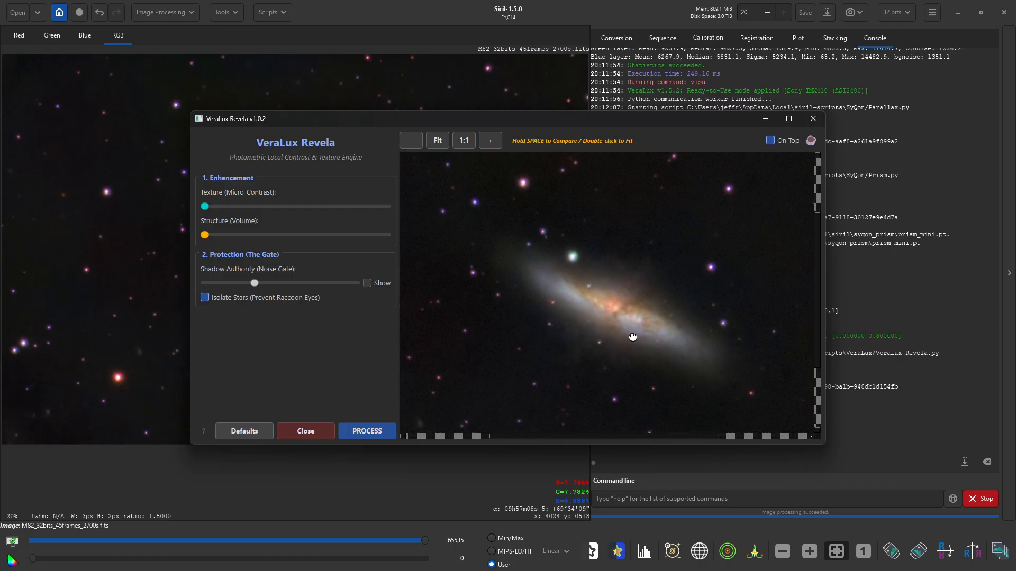
{"action": "scroll", "coordinate": [630, 313], "scroll_direction": "up", "scroll_amount": 1}
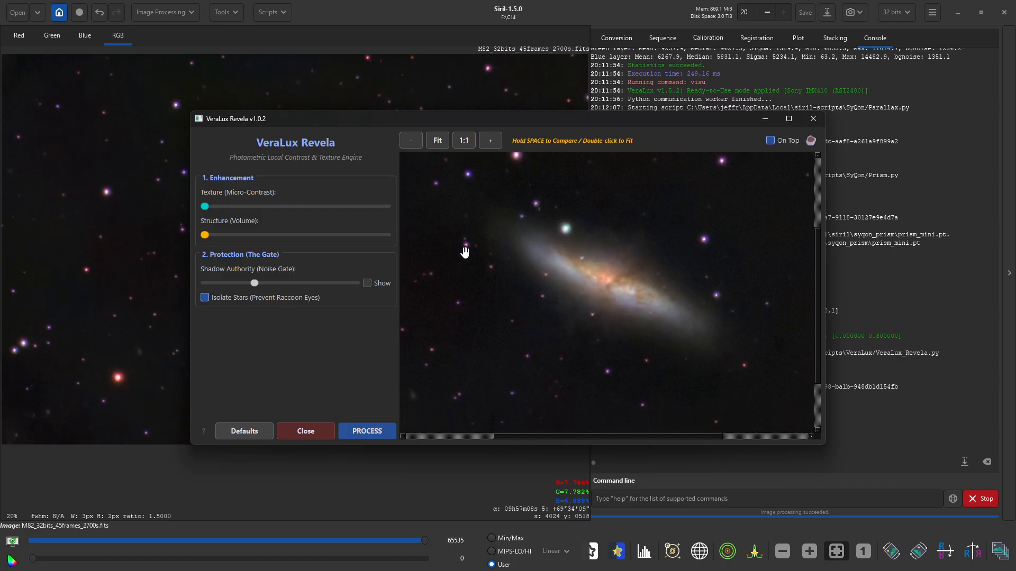
{"action": "left_click_drag", "start_coordinate": [206, 207], "coordinate": [274, 212]}
{"action": "left_click_drag", "start_coordinate": [211, 237], "coordinate": [298, 238]}
{"action": "left_click_drag", "start_coordinate": [276, 207], "coordinate": [282, 212]}
{"action": "scroll", "coordinate": [585, 272], "scroll_direction": "down", "scroll_amount": 3}
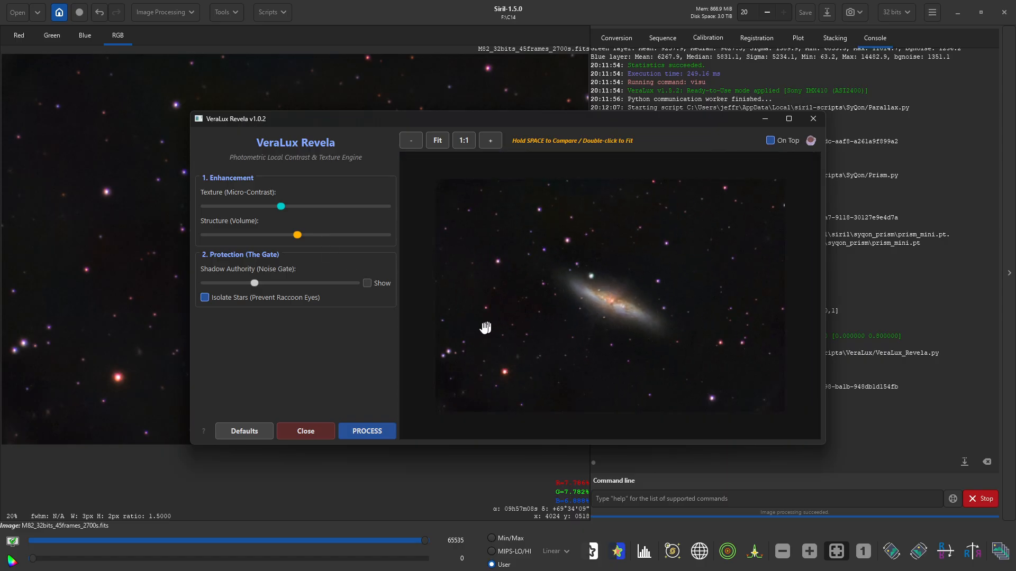
{"action": "left_click", "coordinate": [353, 433]}
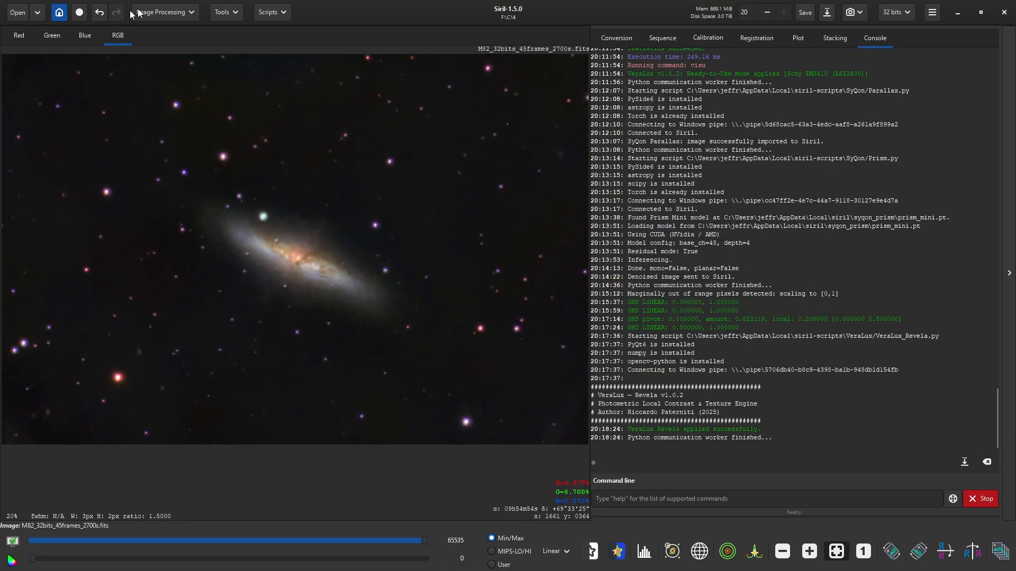
- Open the Unpurple filter beside the galaxy with live preview enabled
{"action": "left_click", "coordinate": [133, 12]}
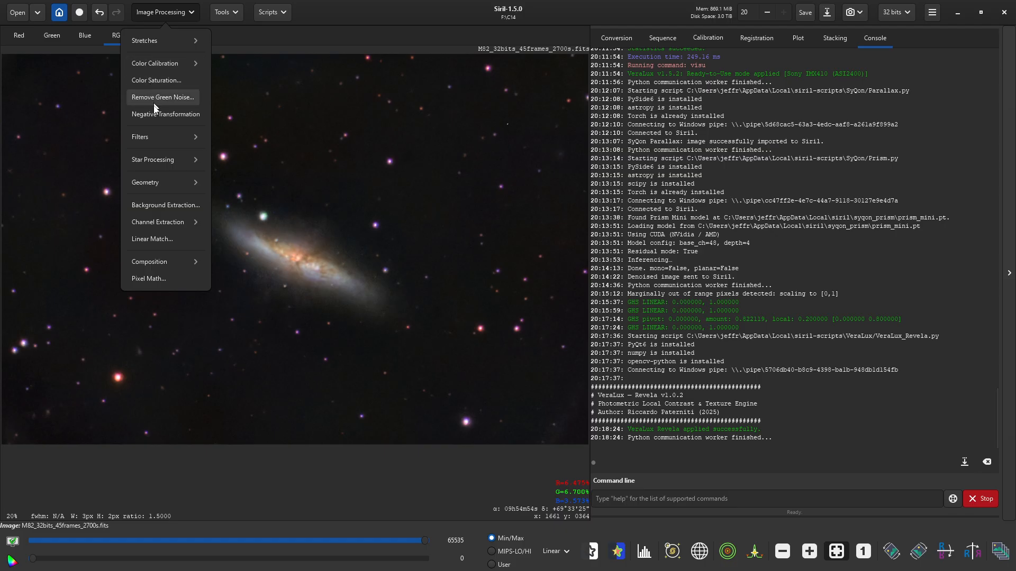
{"action": "left_click", "coordinate": [155, 137]}
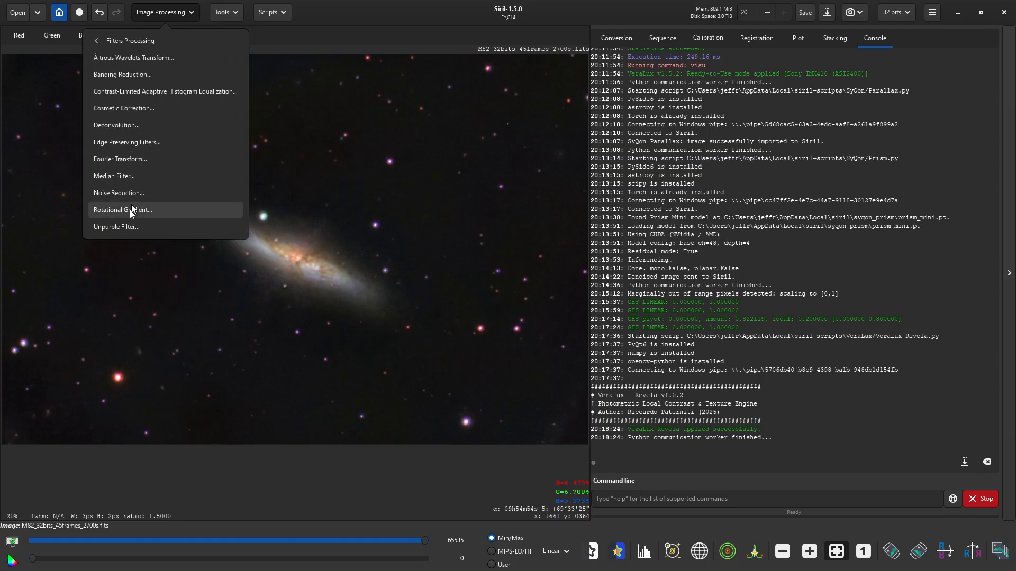
{"action": "left_click", "coordinate": [127, 229]}
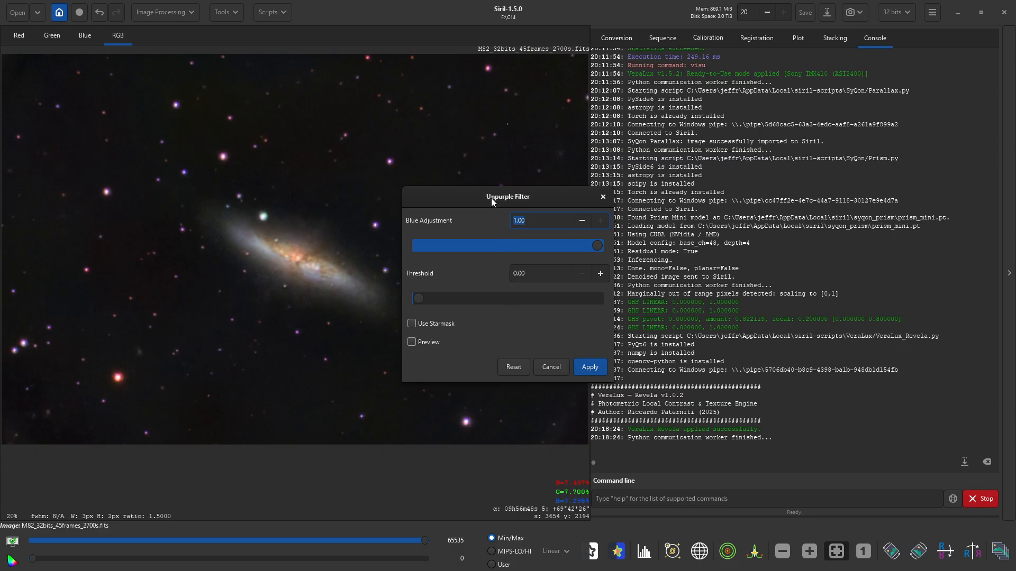
{"action": "left_click_drag", "start_coordinate": [491, 198], "coordinate": [702, 174]}
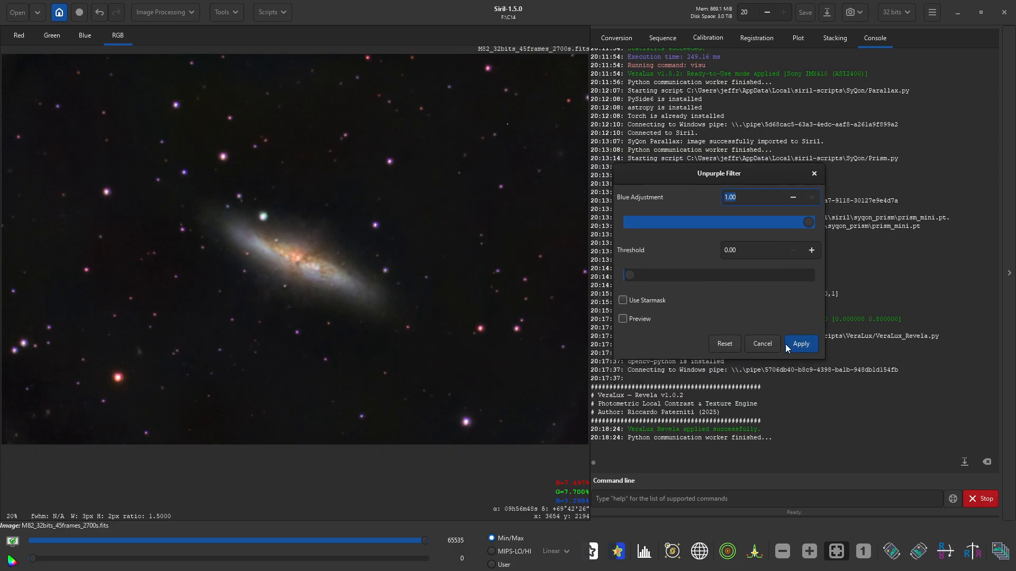
{"action": "left_click", "coordinate": [624, 318]}
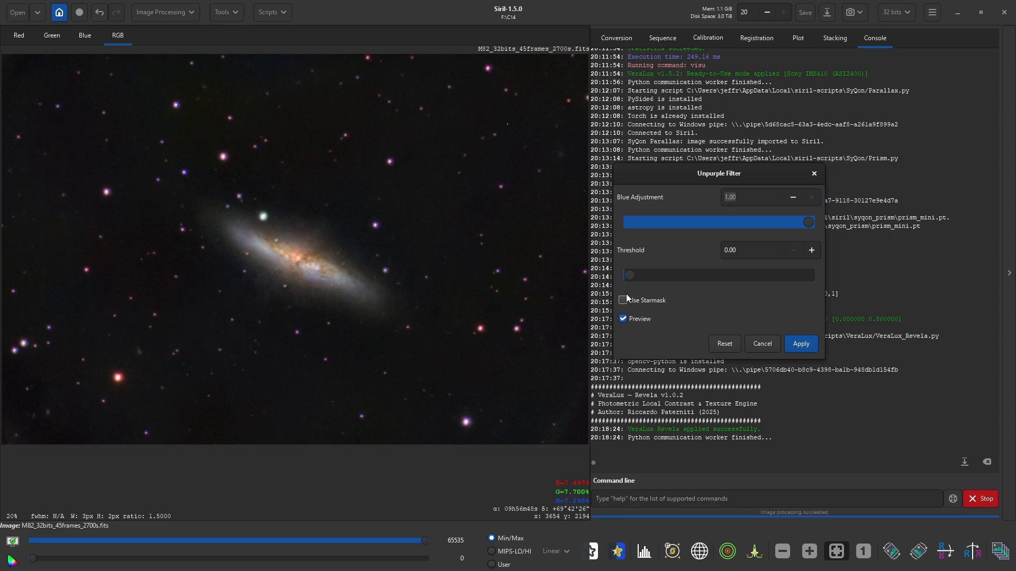
- Raise the Unpurple threshold step by step to 0.60 and apply it
{"action": "left_click_drag", "start_coordinate": [629, 275], "coordinate": [647, 275]}
{"action": "left_click_drag", "start_coordinate": [650, 276], "coordinate": [670, 277]}
{"action": "left_click_drag", "start_coordinate": [666, 274], "coordinate": [702, 274]}
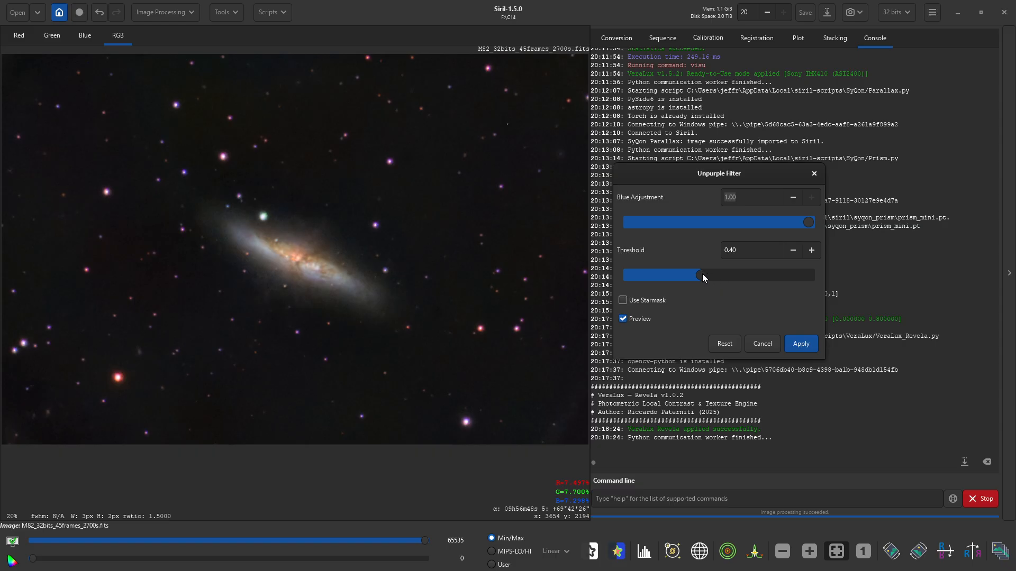
{"action": "left_click_drag", "start_coordinate": [703, 274], "coordinate": [747, 274]}
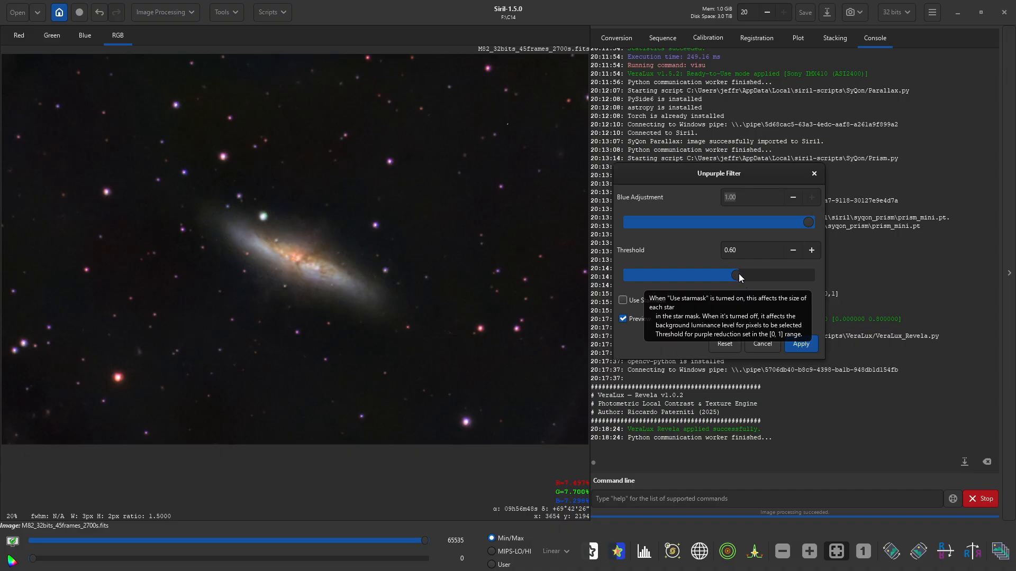
{"action": "left_click", "coordinate": [800, 344]}
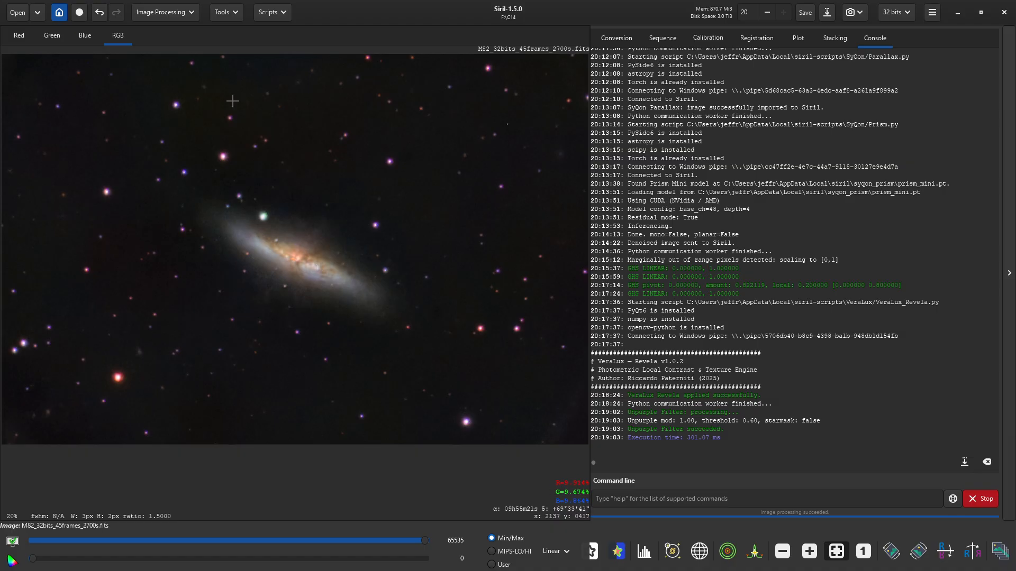
- Launch the RC-Astro StarXTerminator script and start removing stars
{"action": "left_click", "coordinate": [271, 12]}
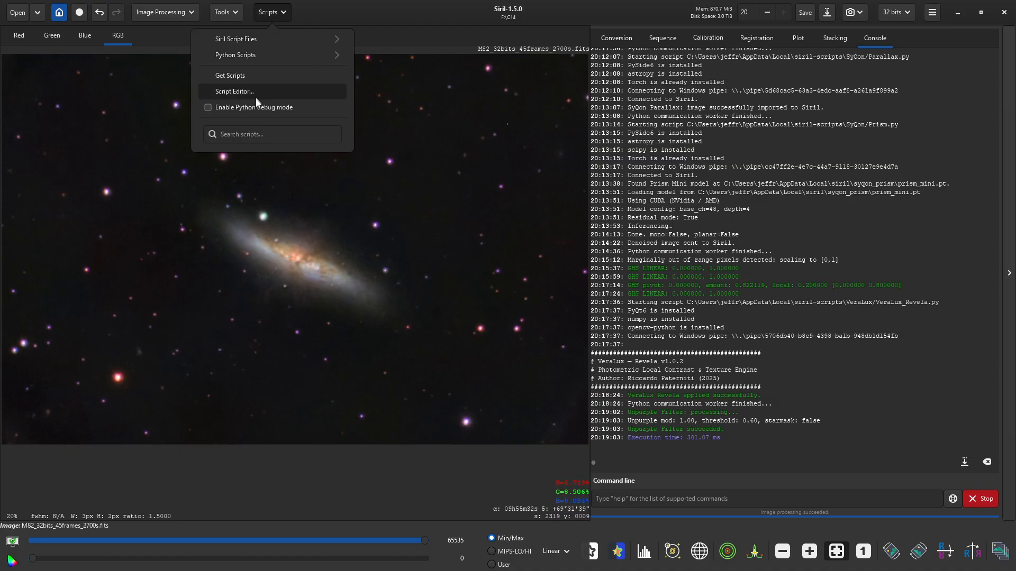
{"action": "left_click", "coordinate": [246, 55]}
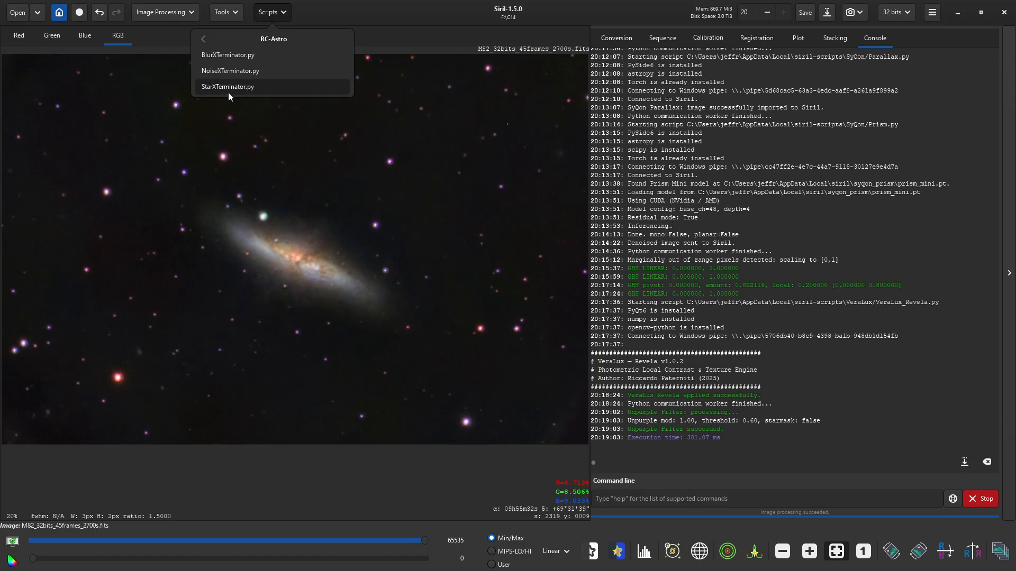
{"action": "left_click", "coordinate": [229, 87]}
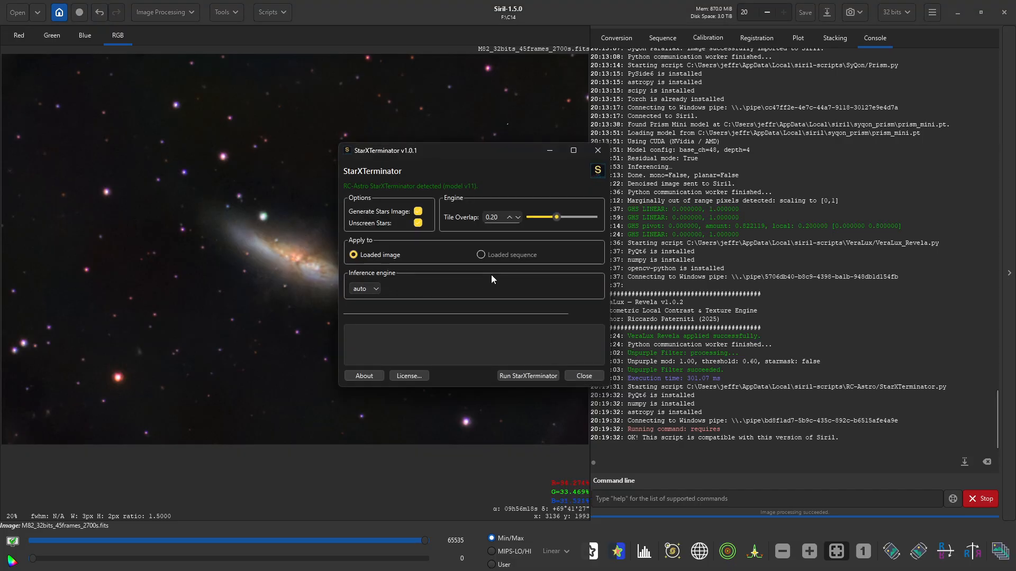
{"action": "left_click", "coordinate": [522, 375]}
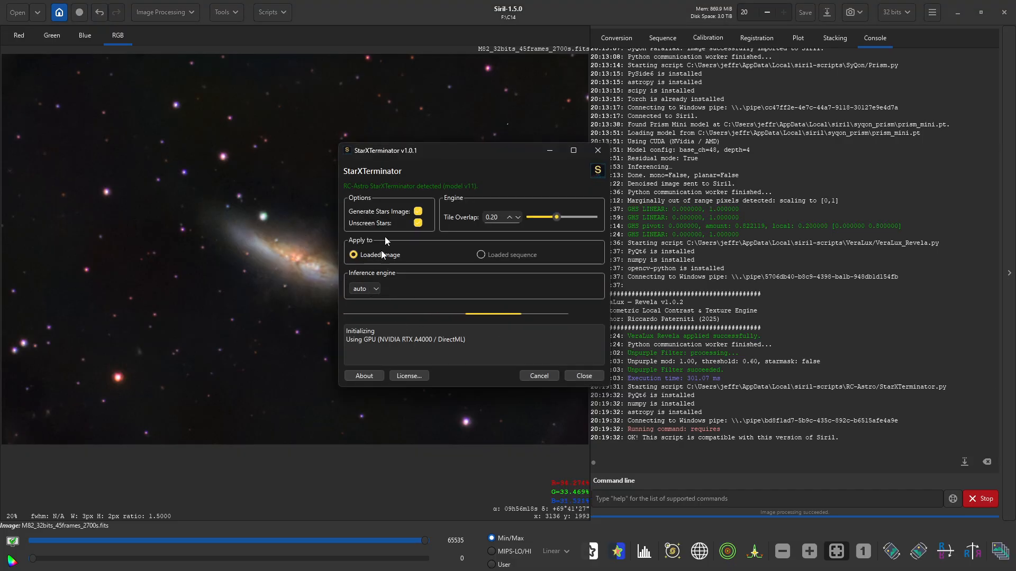
- Keep the inference engine on Auto and close StarXTerminator once star removal finishes
{"action": "left_click_drag", "start_coordinate": [441, 151], "coordinate": [739, 137]}
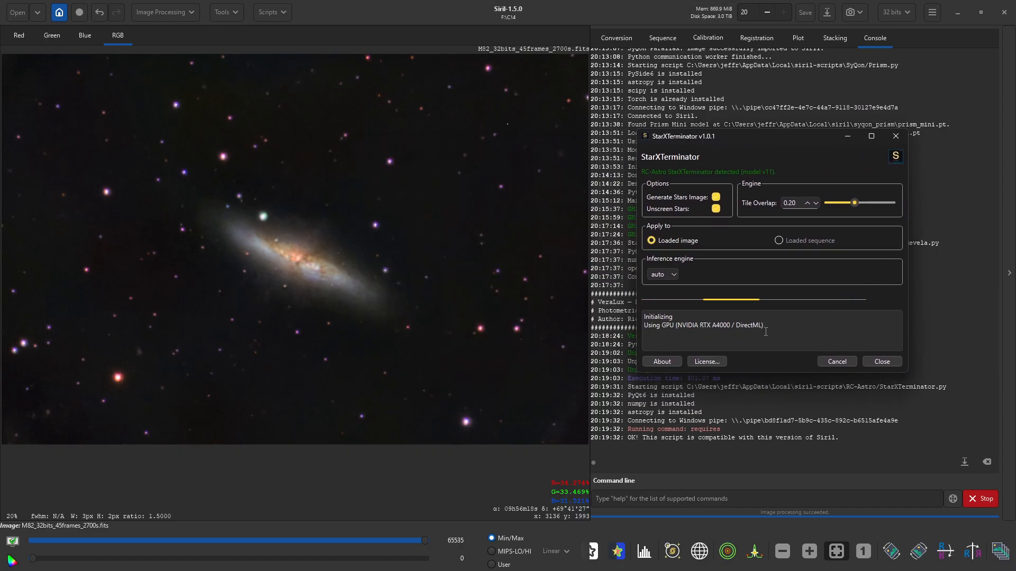
{"action": "left_click", "coordinate": [673, 273]}
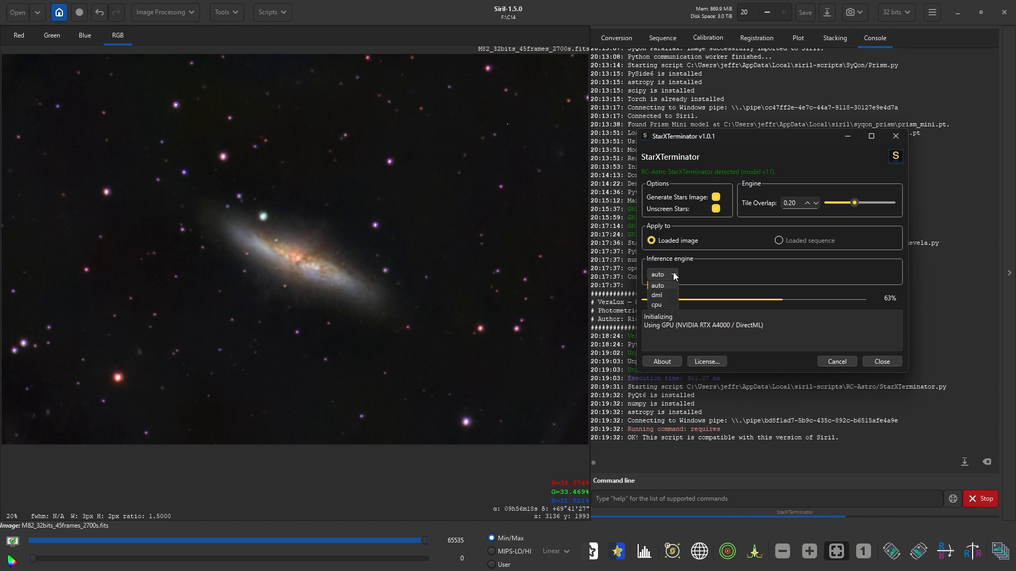
{"action": "left_click", "coordinate": [673, 273]}
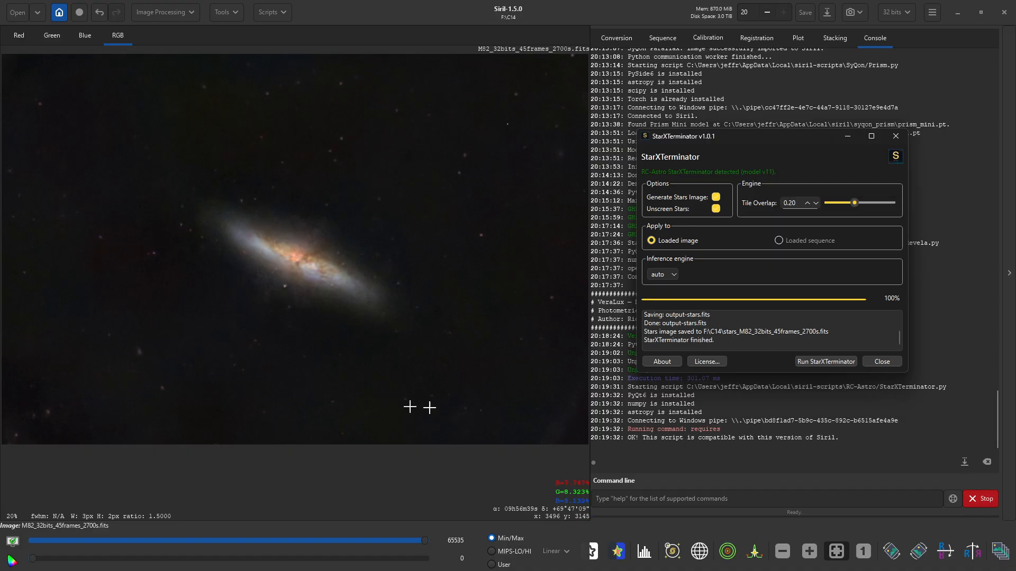
{"action": "left_click", "coordinate": [880, 362]}
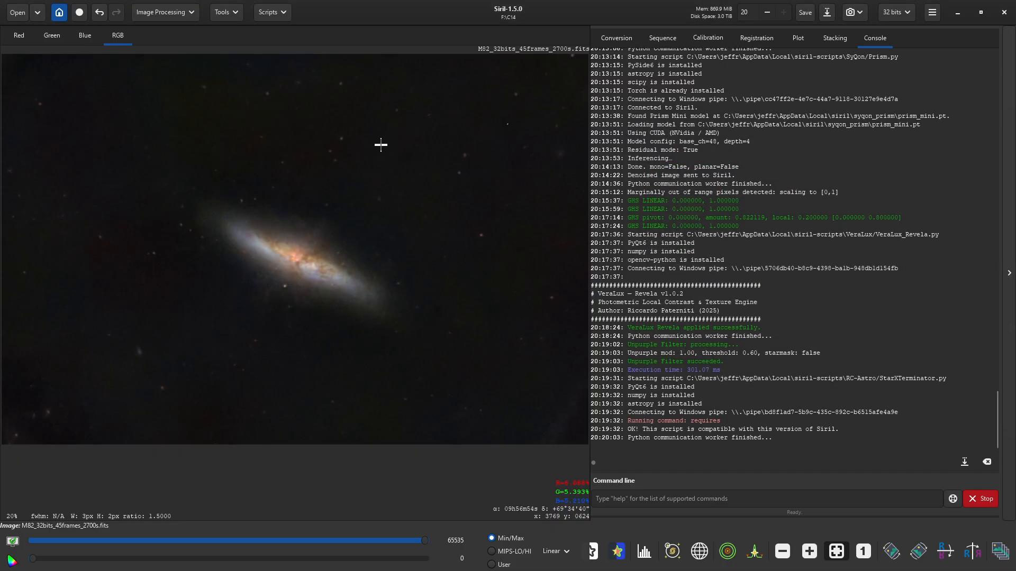
{"action": "left_click", "coordinate": [272, 13]}
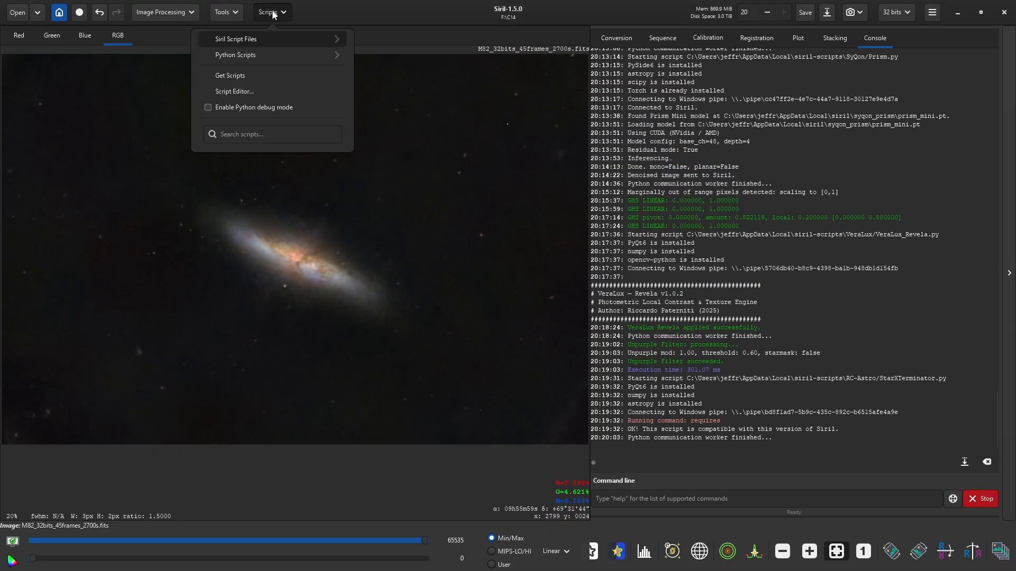
- Launch VeraLuxCurves.py and bend the RGB/K curve into a gentle S, raising midtones and lowering shadows
{"action": "left_click", "coordinate": [280, 61]}
{"action": "left_click", "coordinate": [258, 170]}
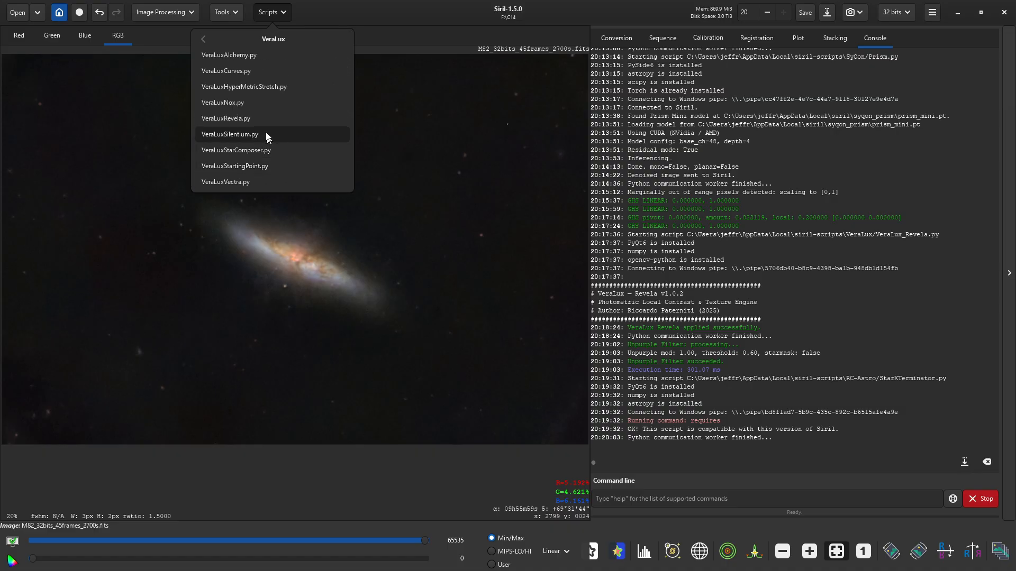
{"action": "left_click", "coordinate": [256, 72]}
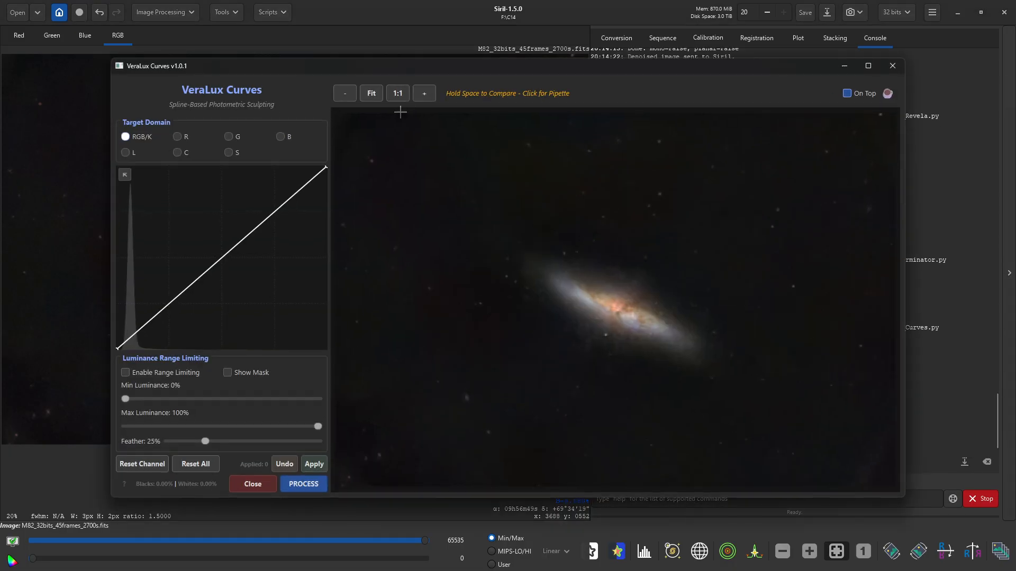
{"action": "left_click", "coordinate": [274, 209]}
{"action": "left_click_drag", "start_coordinate": [274, 210], "coordinate": [276, 205]}
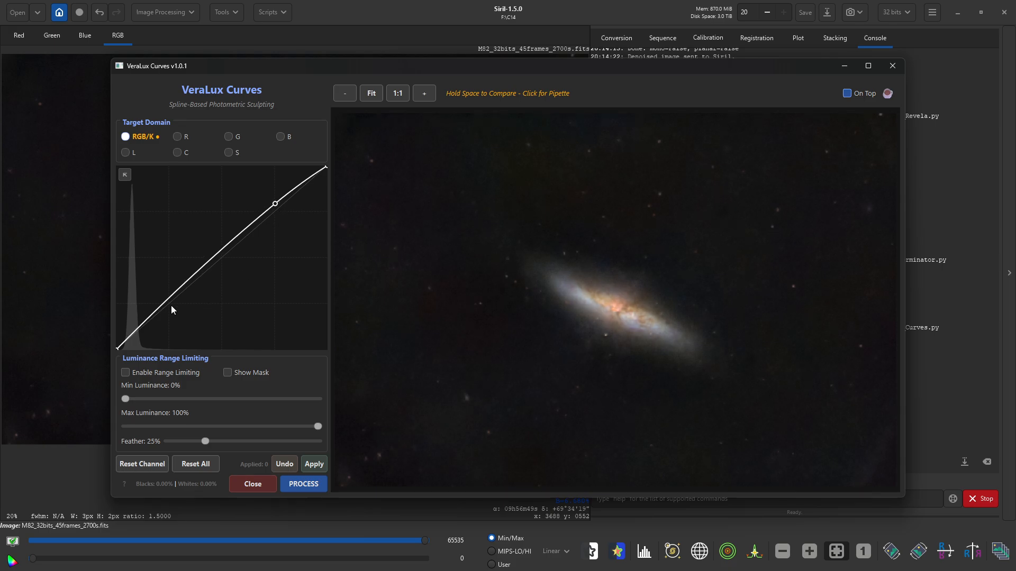
{"action": "left_click_drag", "start_coordinate": [168, 301], "coordinate": [168, 316]}
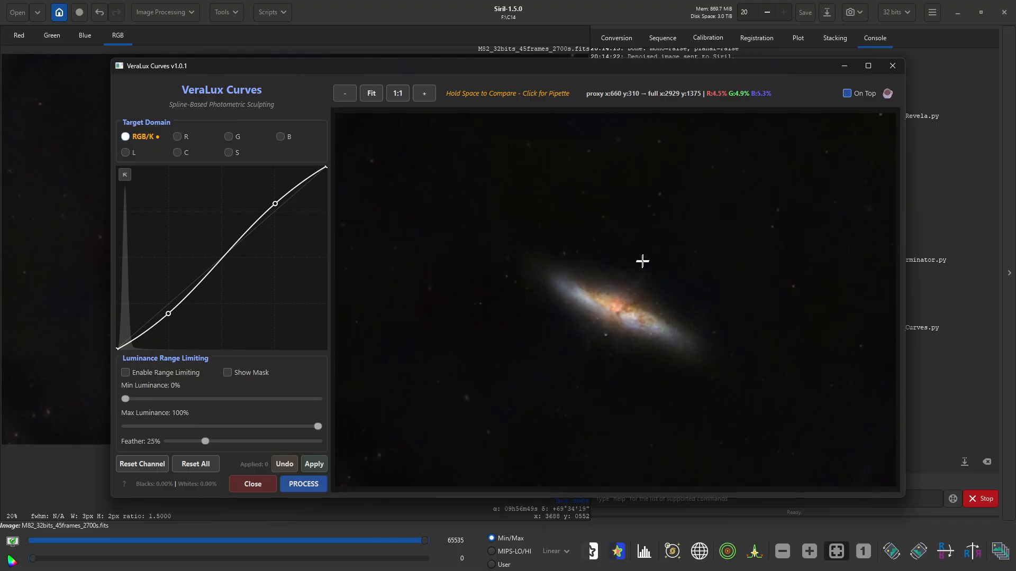
{"action": "left_click", "coordinate": [274, 203]}
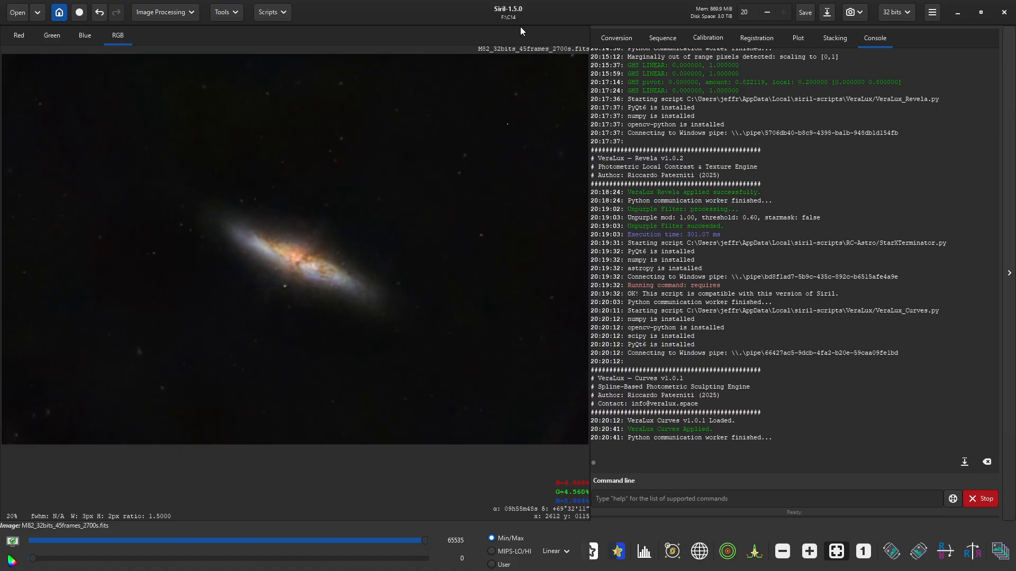
- Save the image as Starless_M82_32bits_45frames_2700s.fits in 32-bit floating point
{"action": "left_click", "coordinate": [826, 16]}
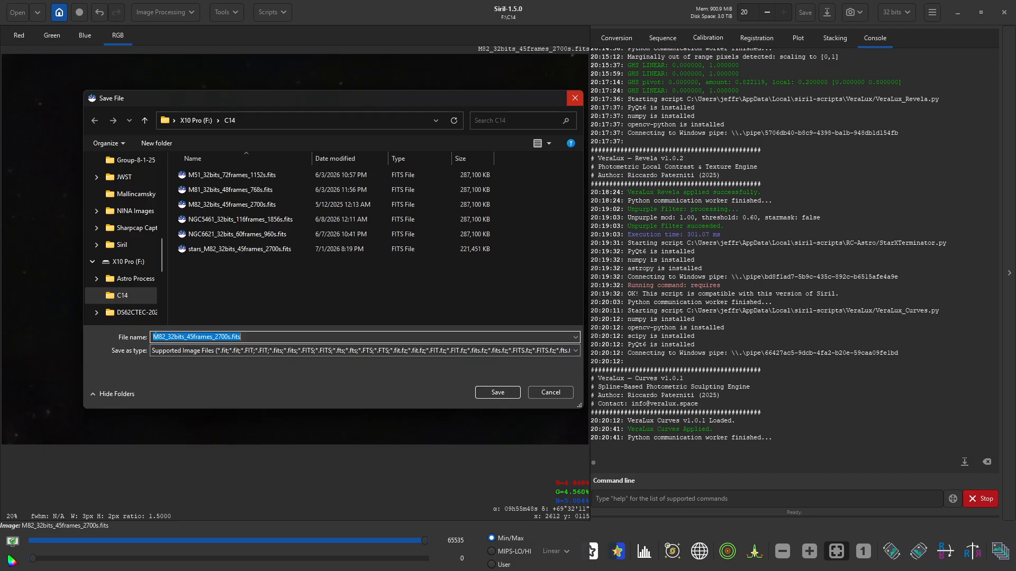
{"action": "left_click", "coordinate": [153, 337]}
{"action": "type", "text": "Starless"}
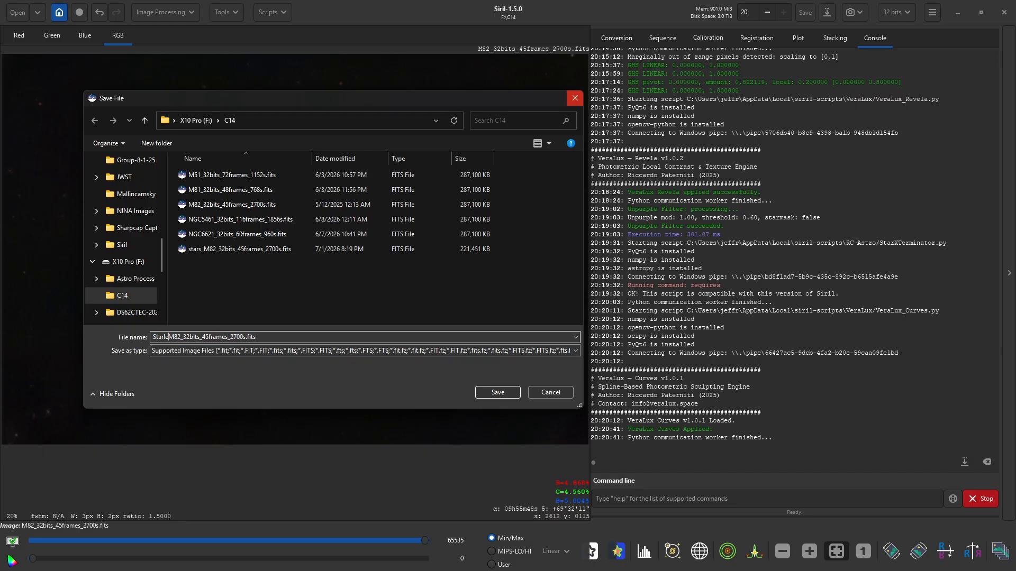
{"action": "type", "text": "_"}
{"action": "key", "text": "Return"}
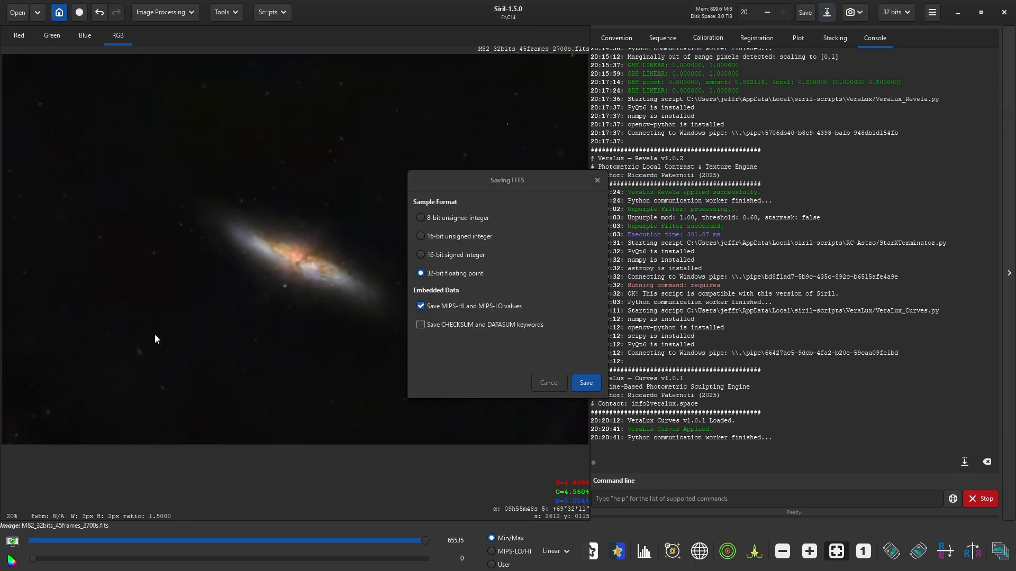
{"action": "left_click", "coordinate": [586, 383]}
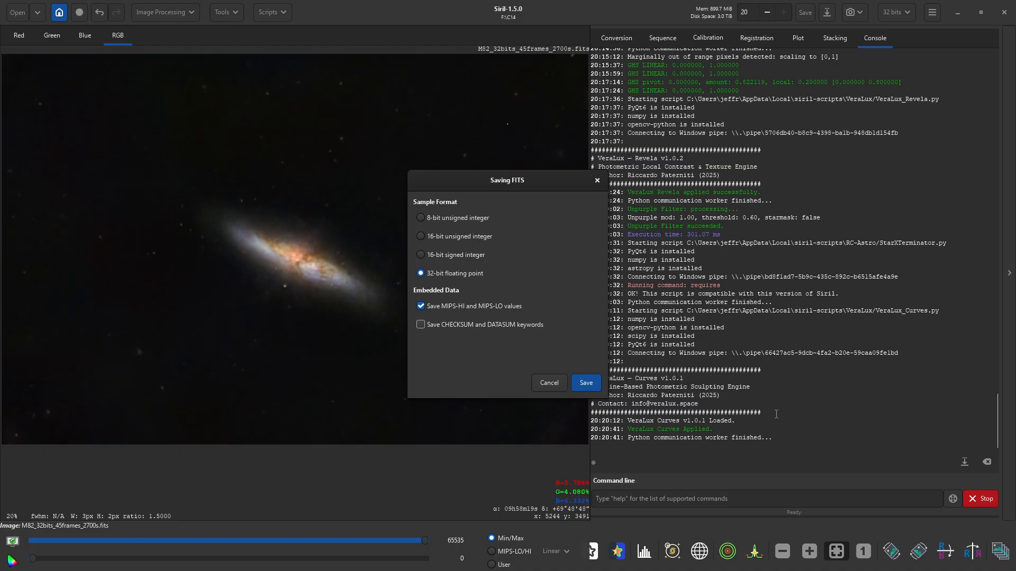
{"action": "key", "text": "Return"}
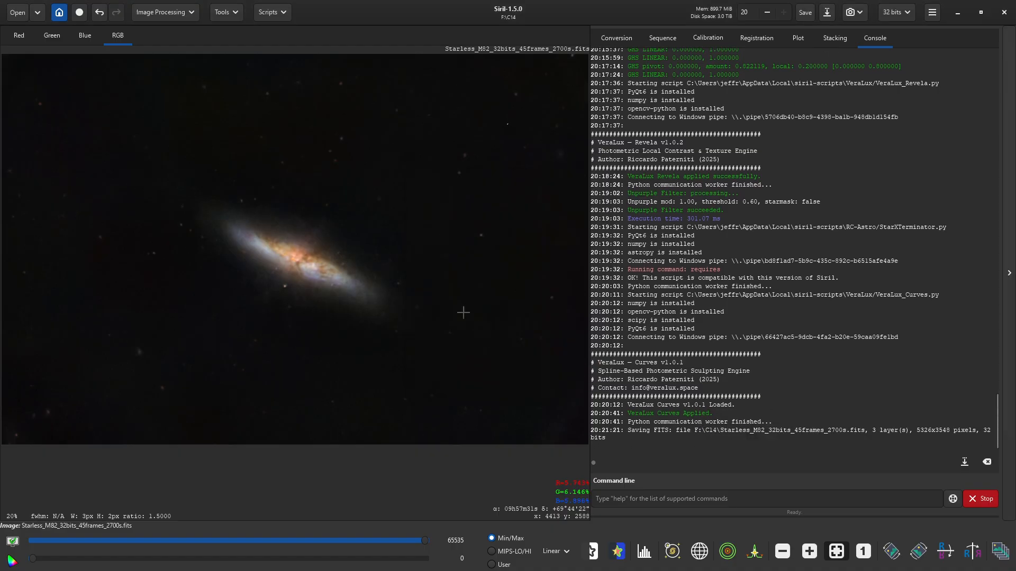
- Launch the VeraLux StarComposer script and bring its window fully into view
{"action": "left_click", "coordinate": [270, 13]}
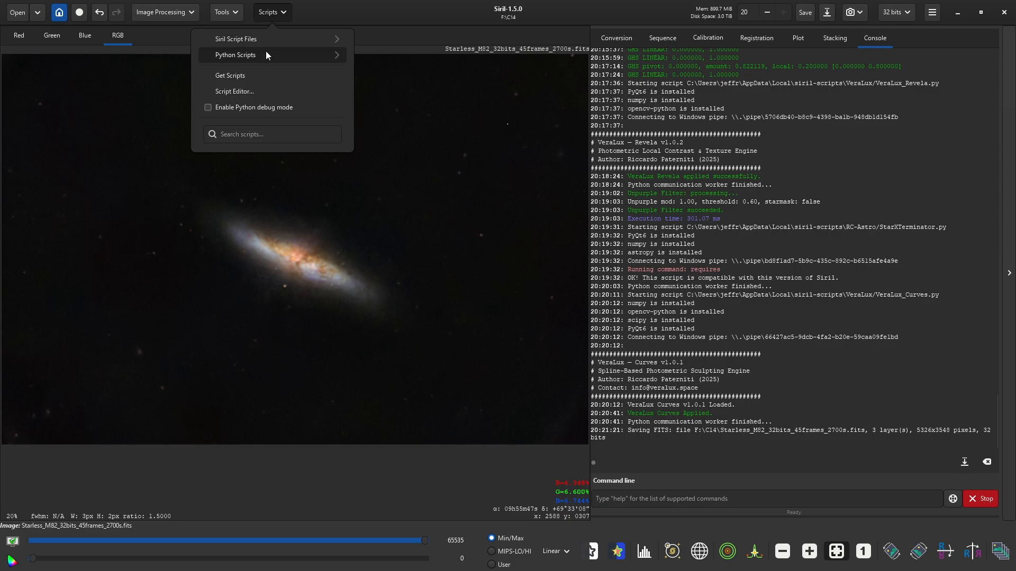
{"action": "left_click", "coordinate": [266, 51]}
{"action": "left_click", "coordinate": [259, 169]}
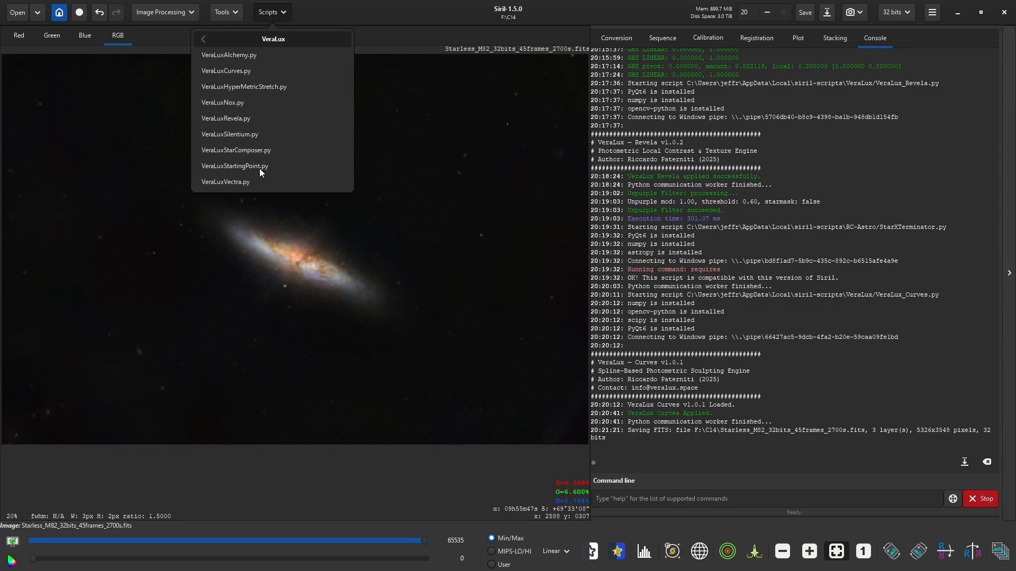
{"action": "left_click", "coordinate": [255, 152]}
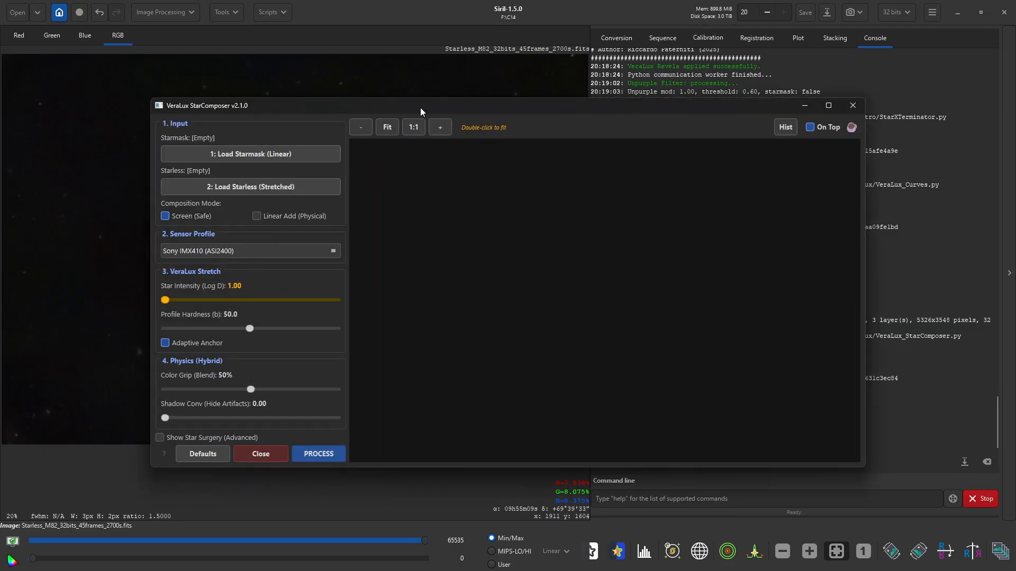
{"action": "left_click_drag", "start_coordinate": [420, 107], "coordinate": [350, 81]}
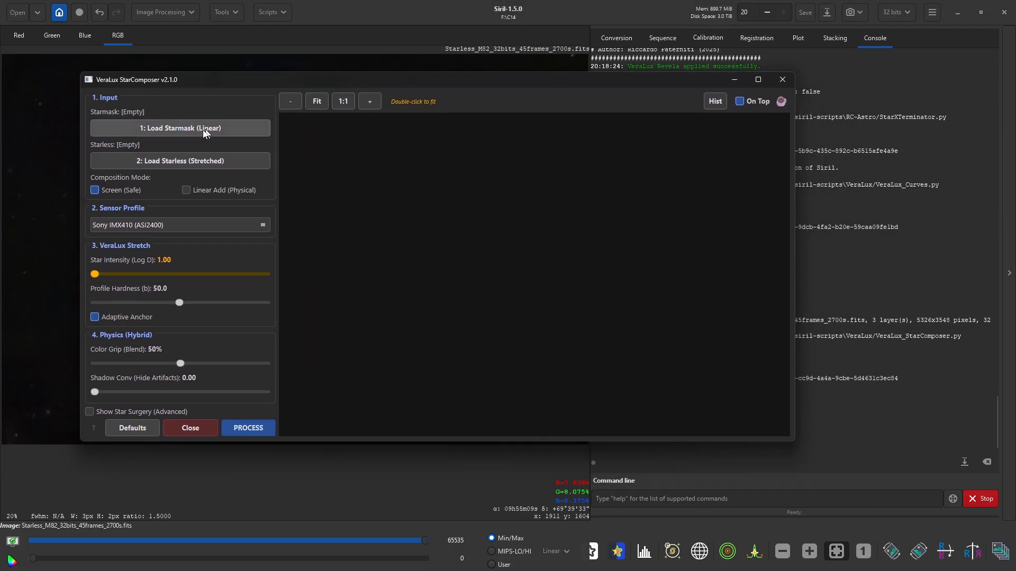
- Load stars_M82_32bits_45frames_2700s.fits as the star mask and the starless M82 file as the base
{"action": "left_click", "coordinate": [152, 130]}
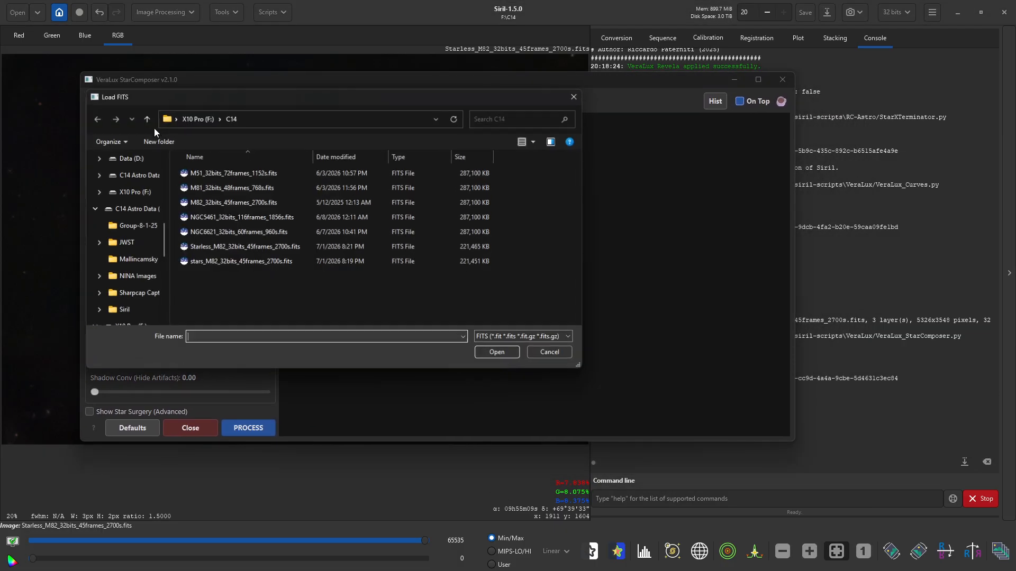
{"action": "left_click", "coordinate": [191, 261]}
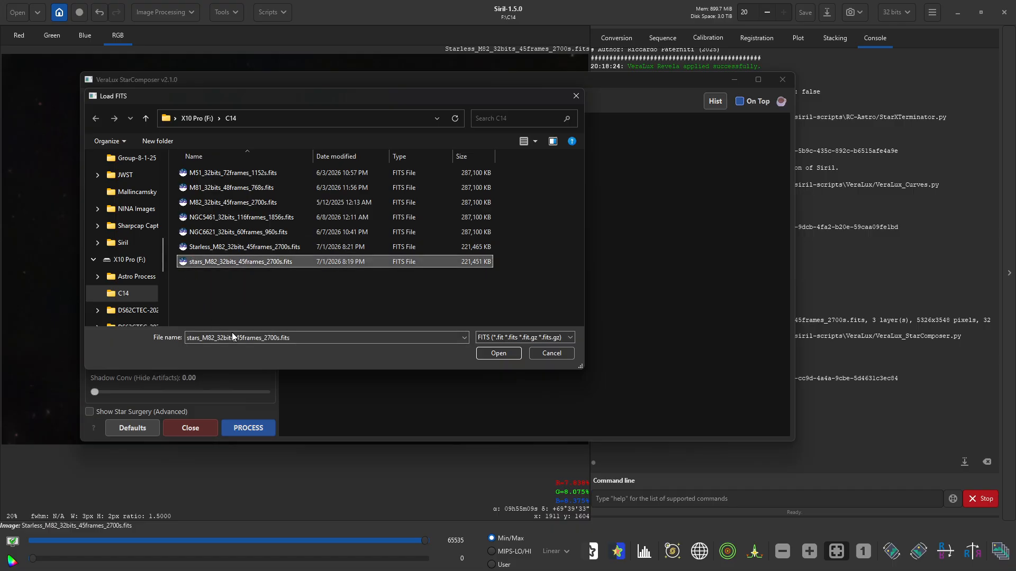
{"action": "left_click", "coordinate": [488, 352]}
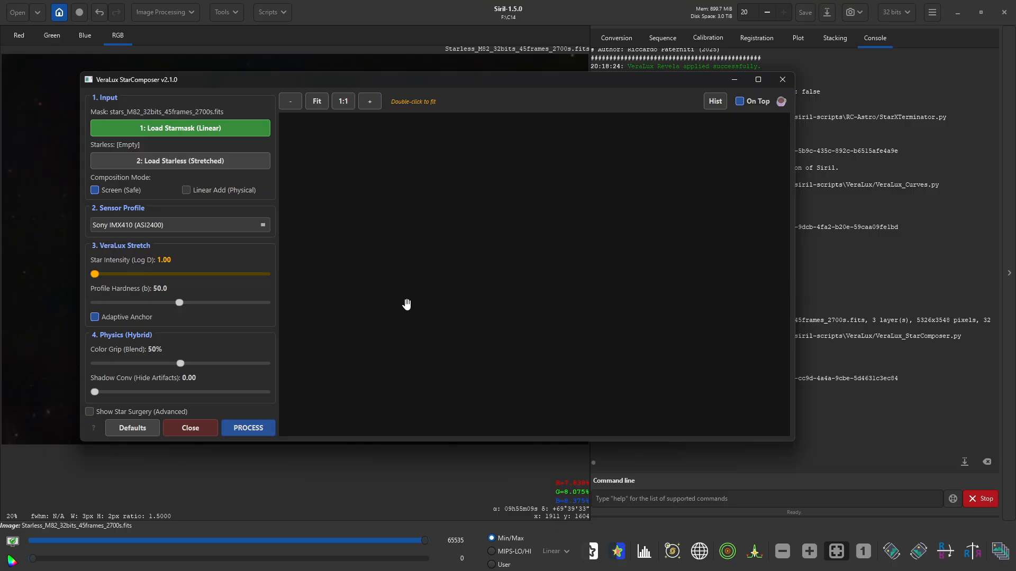
{"action": "left_click", "coordinate": [161, 164]}
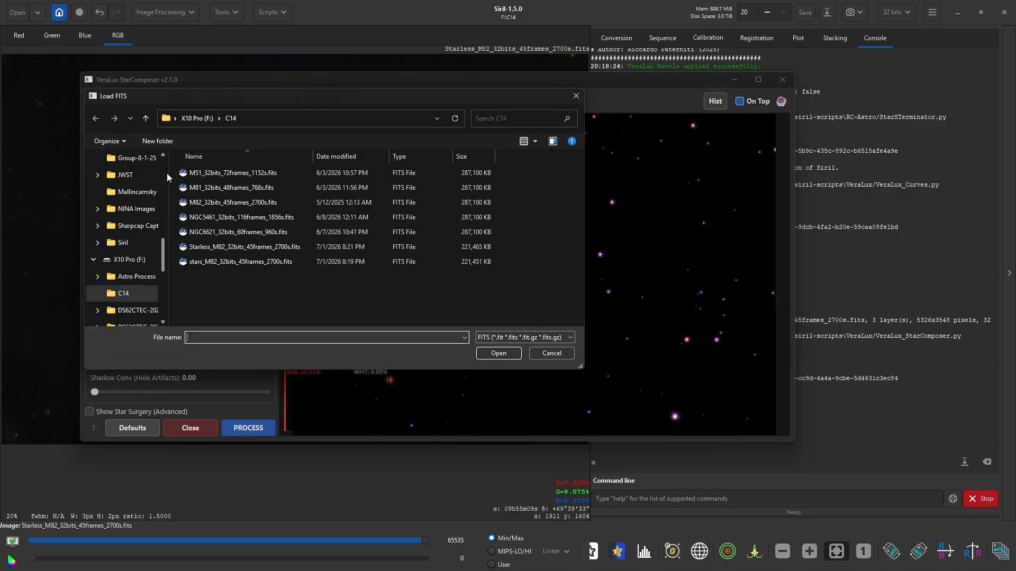
{"action": "left_click", "coordinate": [233, 247]}
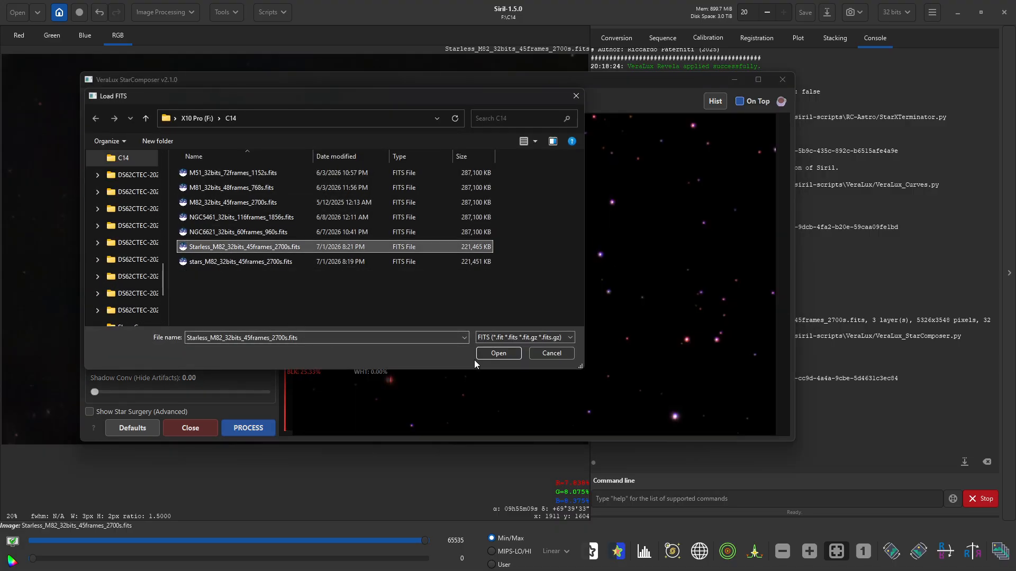
{"action": "left_click", "coordinate": [487, 350]}
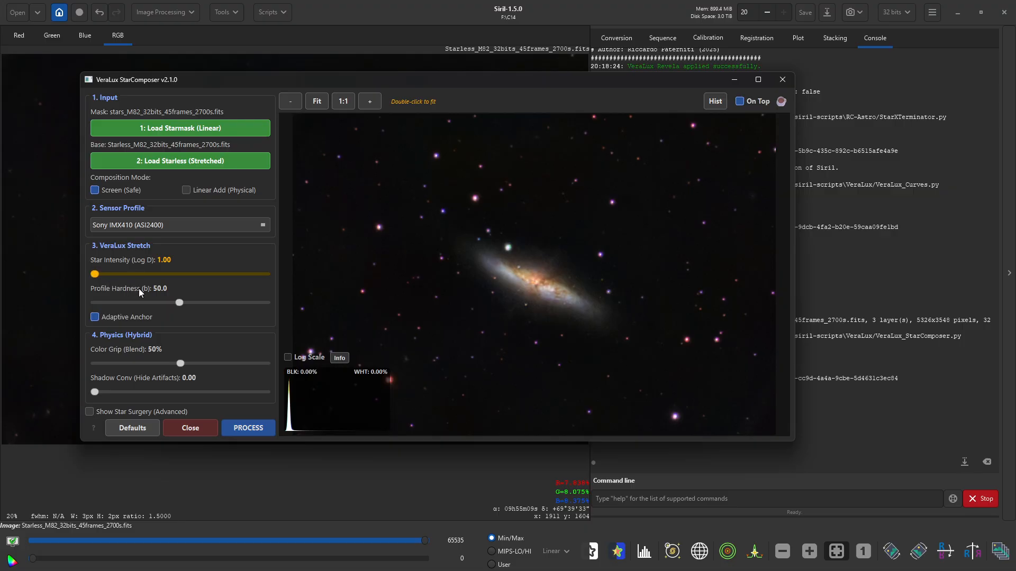
- Tune the StarComposer stretch to Star Intensity 1.74 and Profile Hardness 62.1
{"action": "mouse_move", "coordinate": [179, 302]}
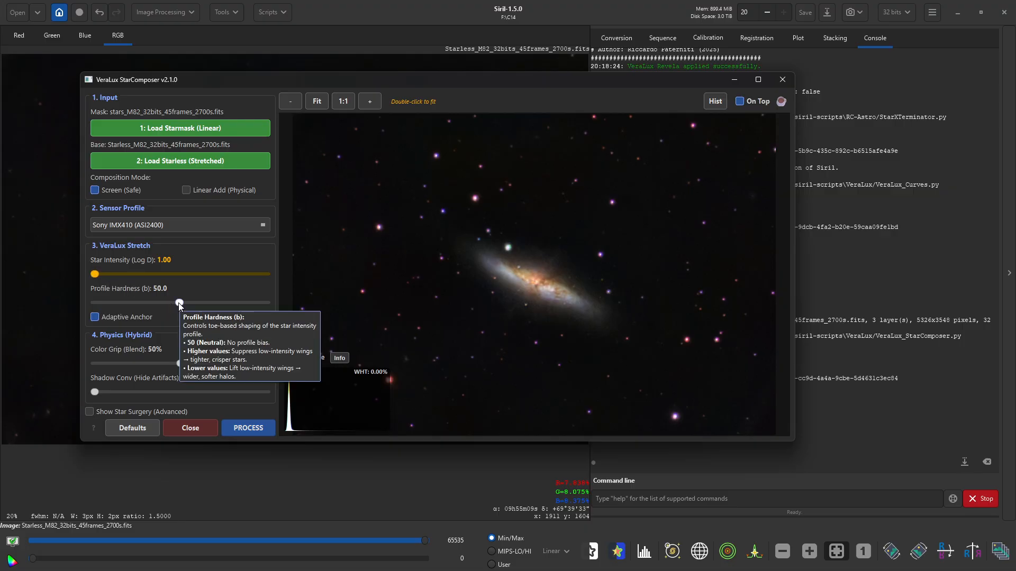
{"action": "left_click_drag", "start_coordinate": [179, 303], "coordinate": [177, 302]}
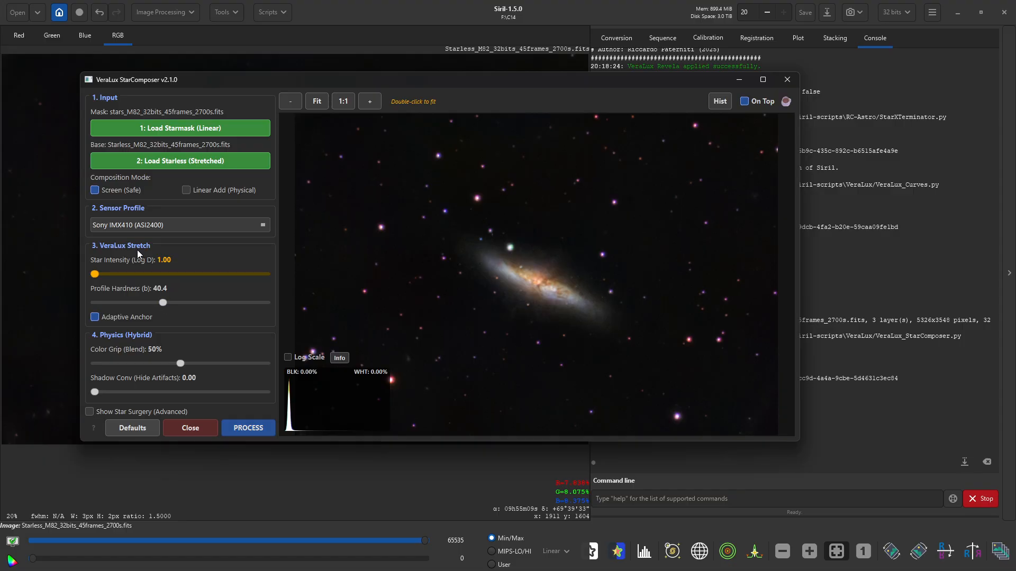
{"action": "left_click_drag", "start_coordinate": [95, 280], "coordinate": [111, 279]}
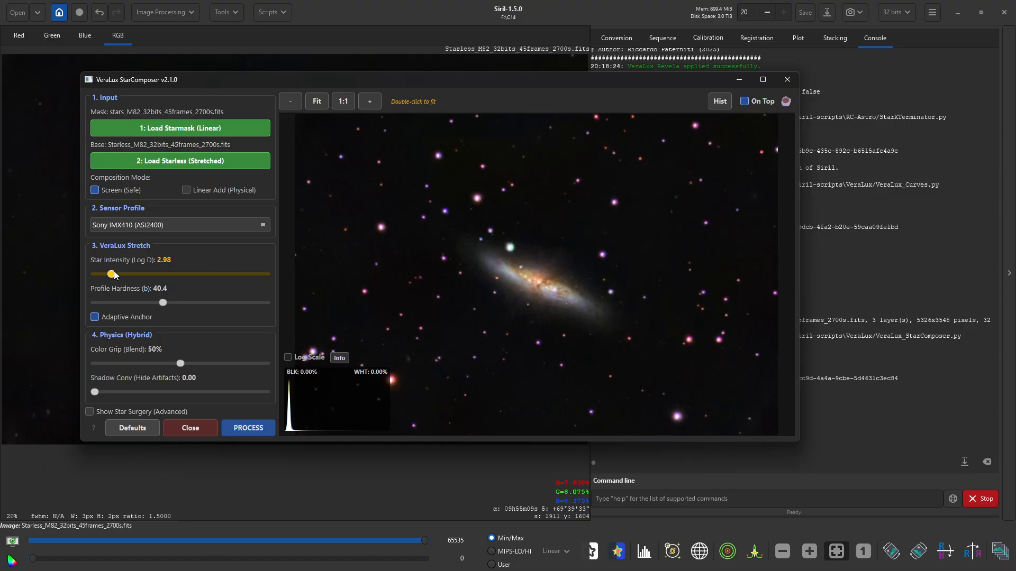
{"action": "left_click_drag", "start_coordinate": [113, 274], "coordinate": [116, 274]}
{"action": "left_click", "coordinate": [96, 274]}
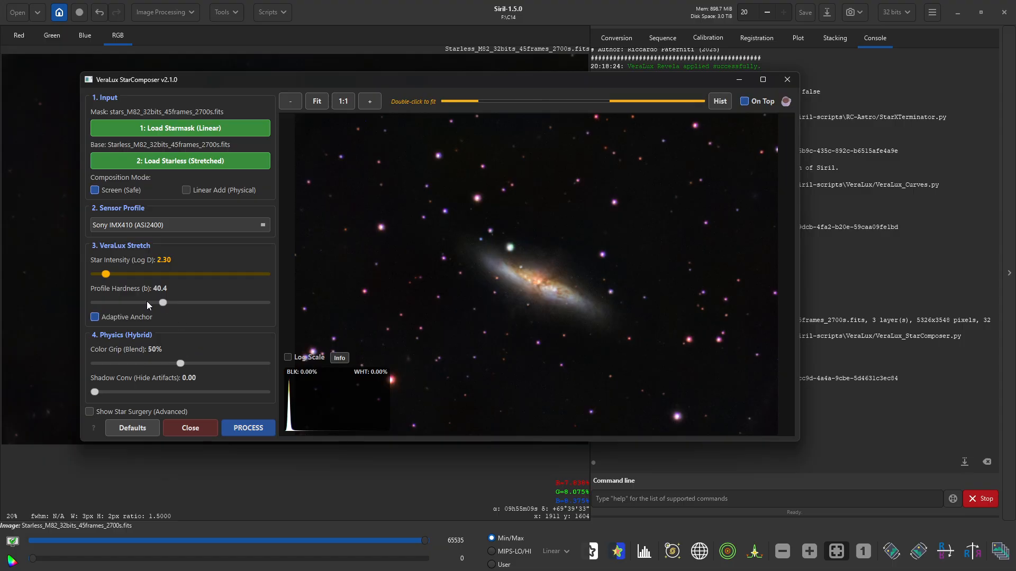
{"action": "left_click_drag", "start_coordinate": [164, 303], "coordinate": [165, 305]}
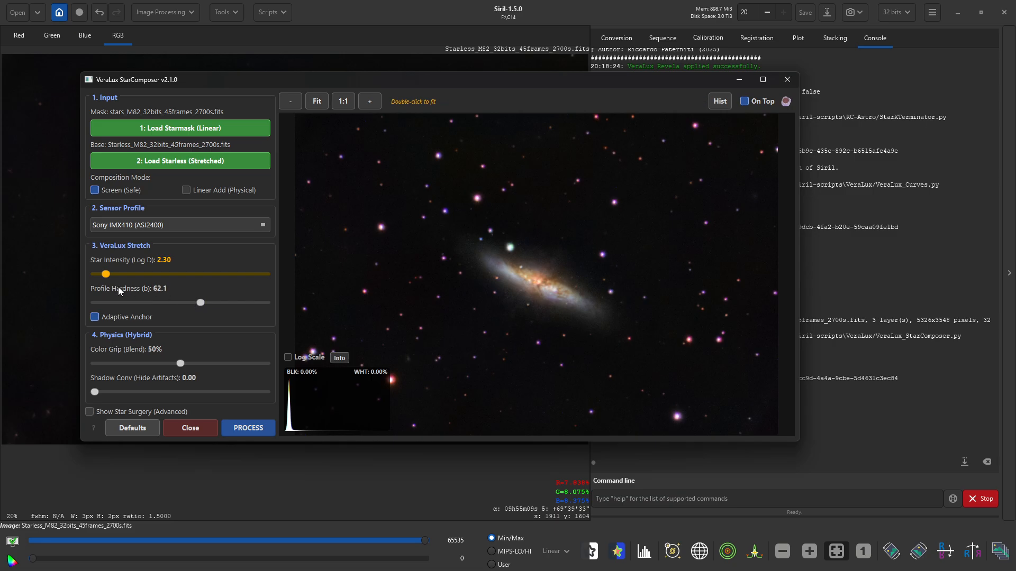
{"action": "left_click", "coordinate": [106, 274]}
{"action": "left_click", "coordinate": [102, 275]}
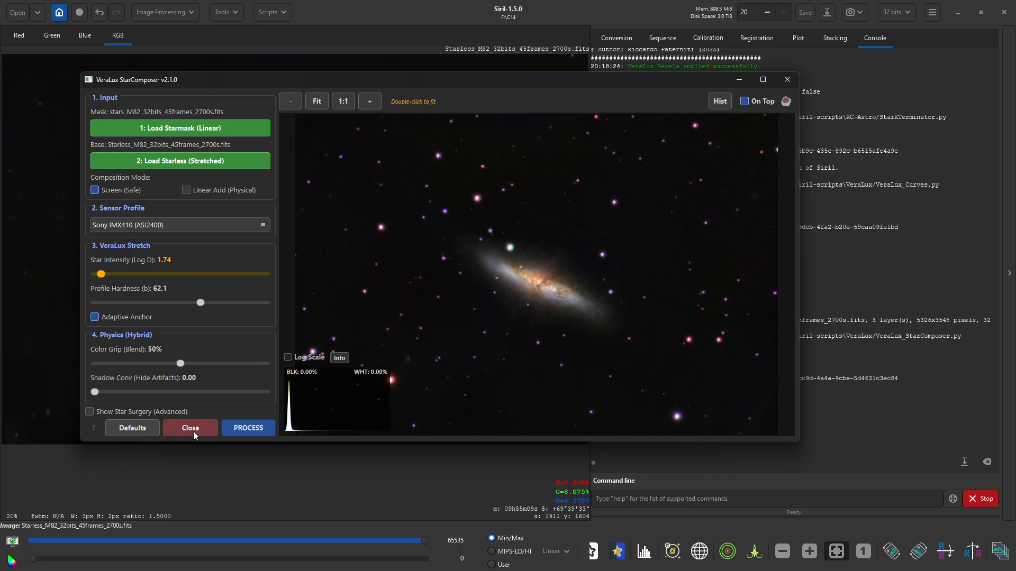
- Run StarComposer to produce VeraLux_StarComposer_result.fit, then begin a Save As
{"action": "left_click", "coordinate": [245, 429]}
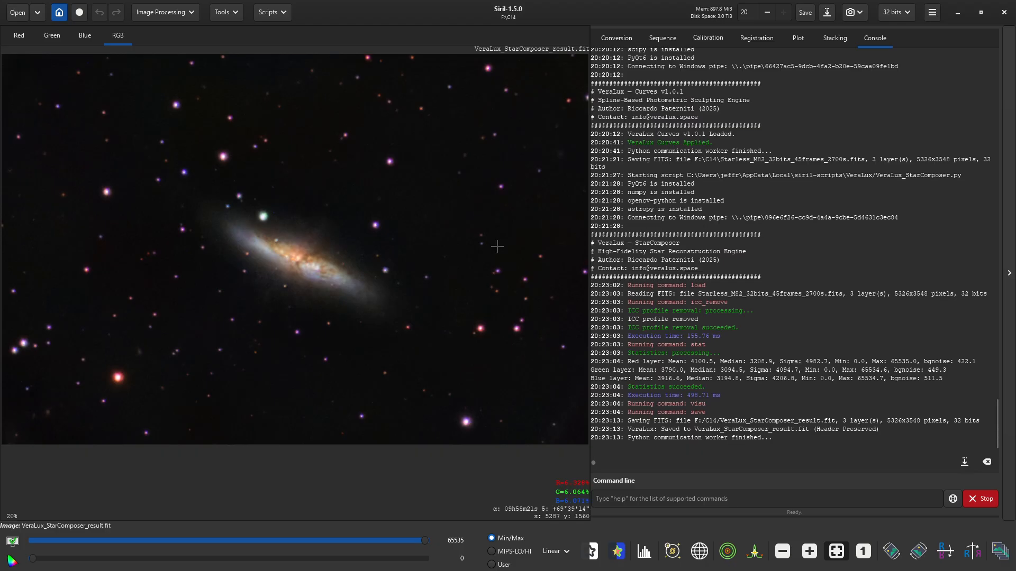
{"action": "left_click", "coordinate": [827, 11]}
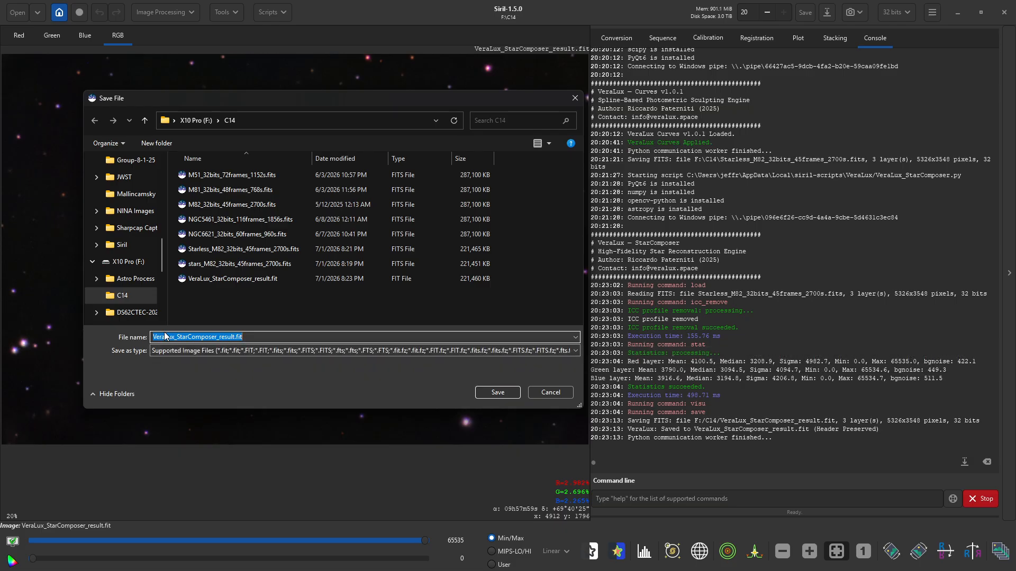
- Save the result as VeraLux_StarComposer_M81_result.tif, a 16-bit unsigned integer TIFF
{"action": "left_click", "coordinate": [221, 337]}
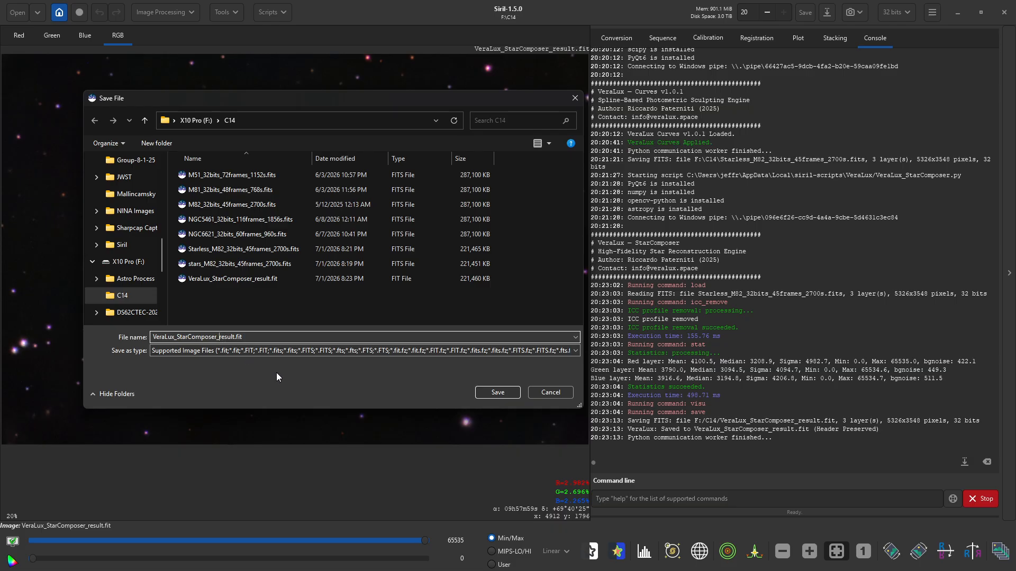
{"action": "type", "text": "M81_"}
{"action": "left_click", "coordinate": [292, 338]}
{"action": "key", "text": "BackSpace"}
{"action": "key", "text": "BackSpace"}
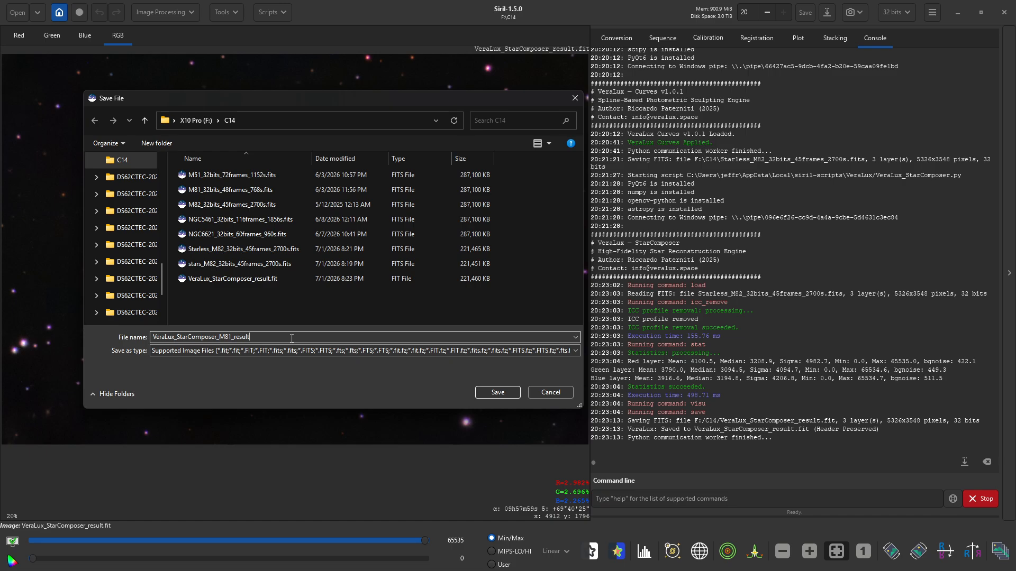
{"action": "type", "text": "tif"}
{"action": "key", "text": "Return"}
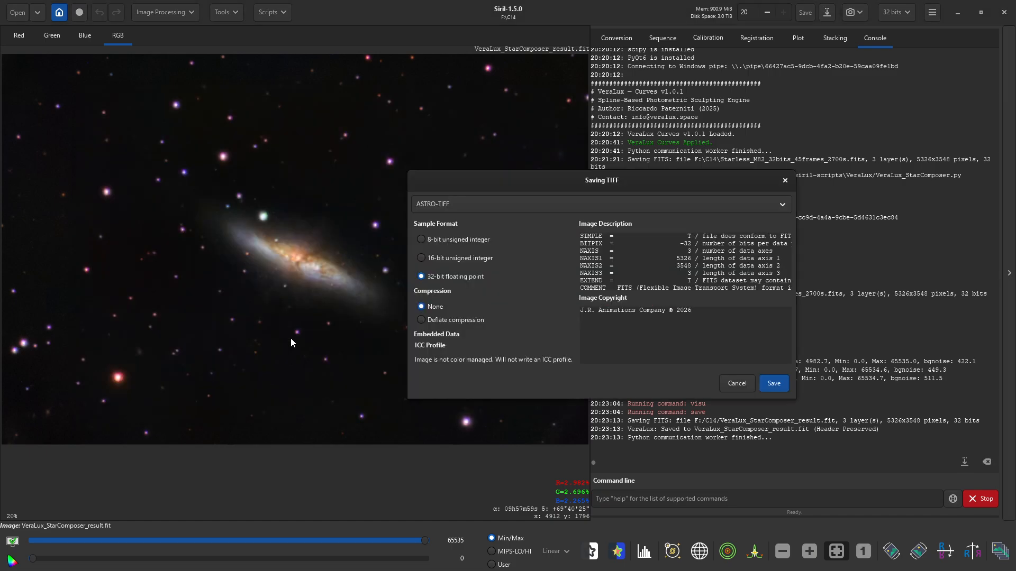
{"action": "left_click", "coordinate": [444, 259]}
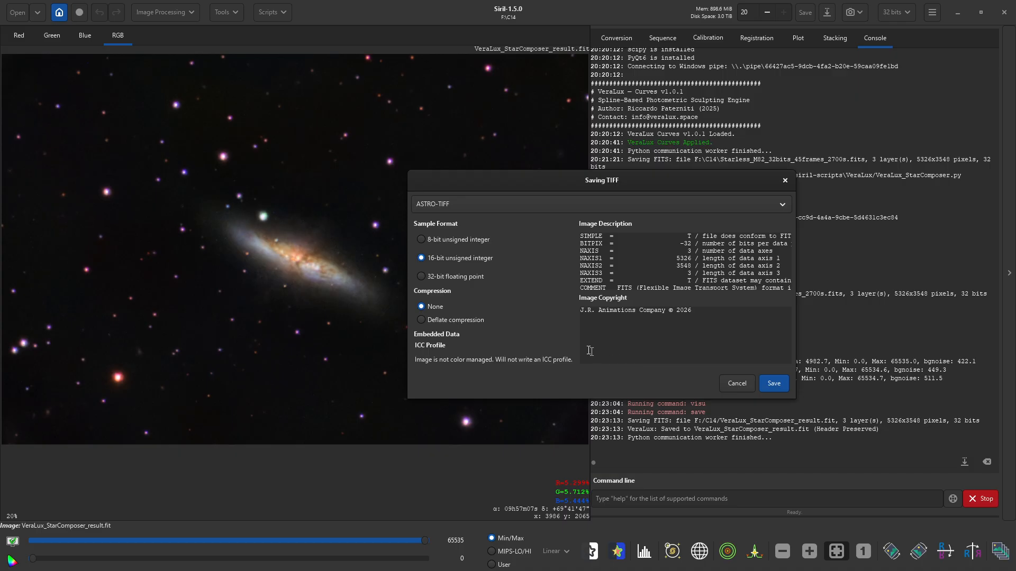
{"action": "key", "text": "Return"}
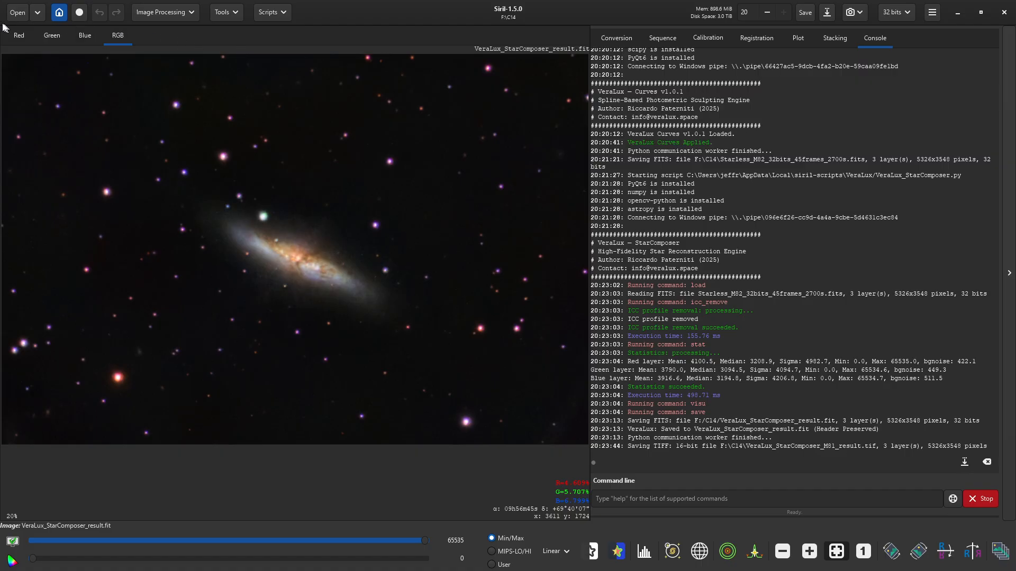
{"action": "left_click", "coordinate": [16, 12]}
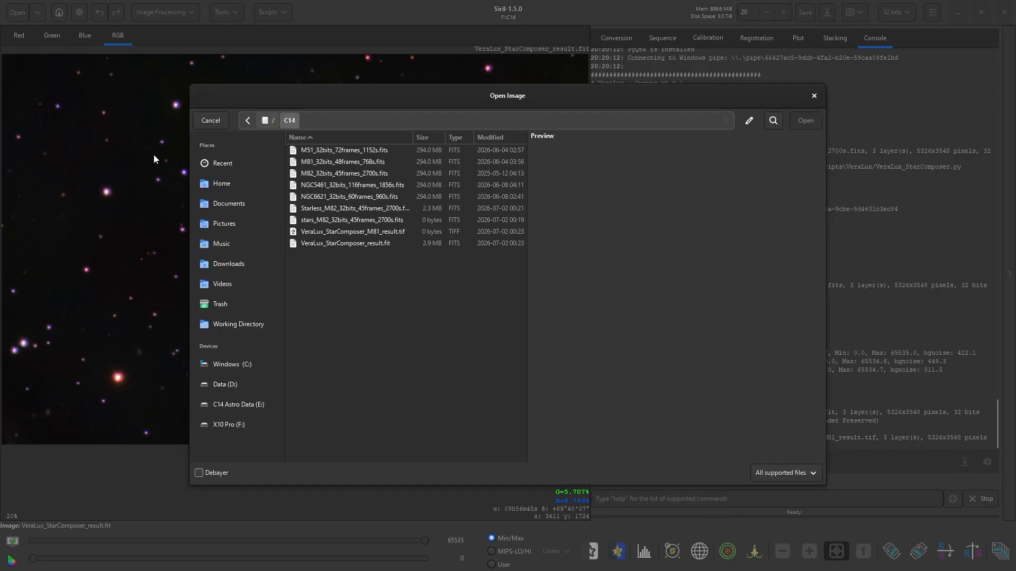
{"action": "mouse_move", "coordinate": [439, 96]}
{"action": "left_mouse_down"}
{"action": "mouse_move", "coordinate": [569, 237]}
{"action": "mouse_move", "coordinate": [890, 277]}
{"action": "mouse_move", "coordinate": [685, 175]}
{"action": "mouse_move", "coordinate": [431, 106]}
{"action": "left_mouse_up"}
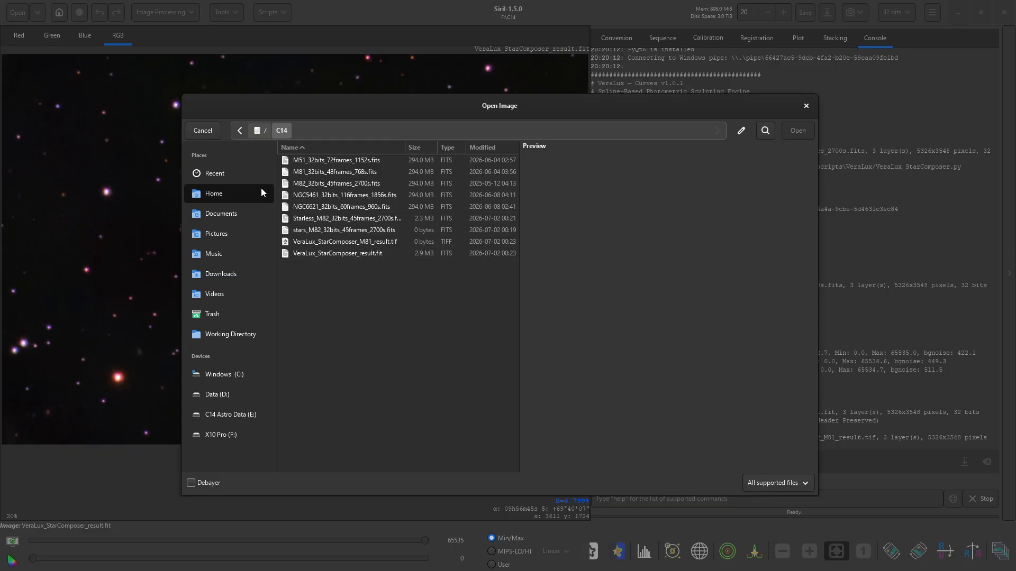
{"action": "left_click", "coordinate": [805, 105]}
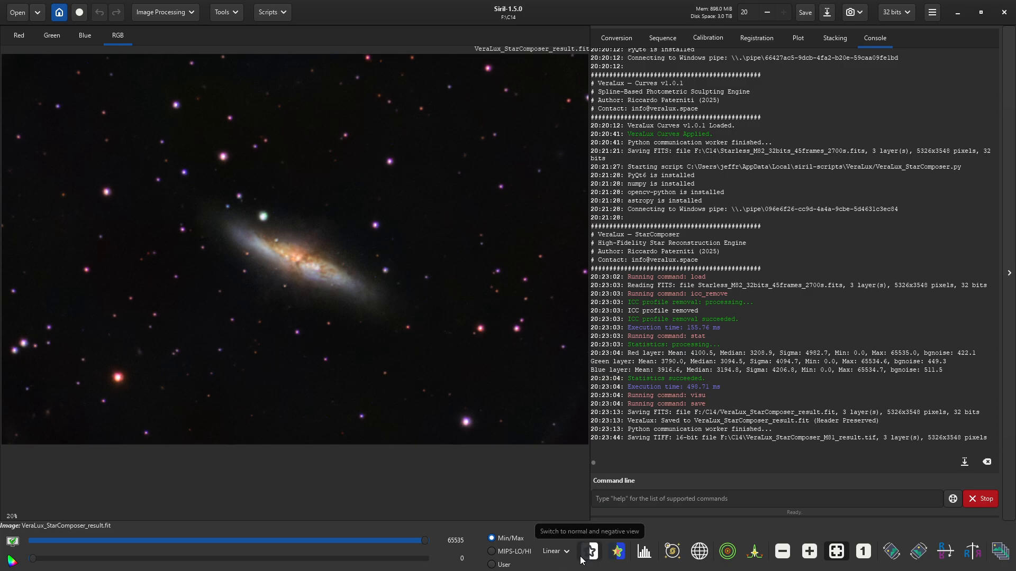
- Switch to File Explorer and create a new folder named Files in C14
{"action": "key", "text": "alt+Tab"}
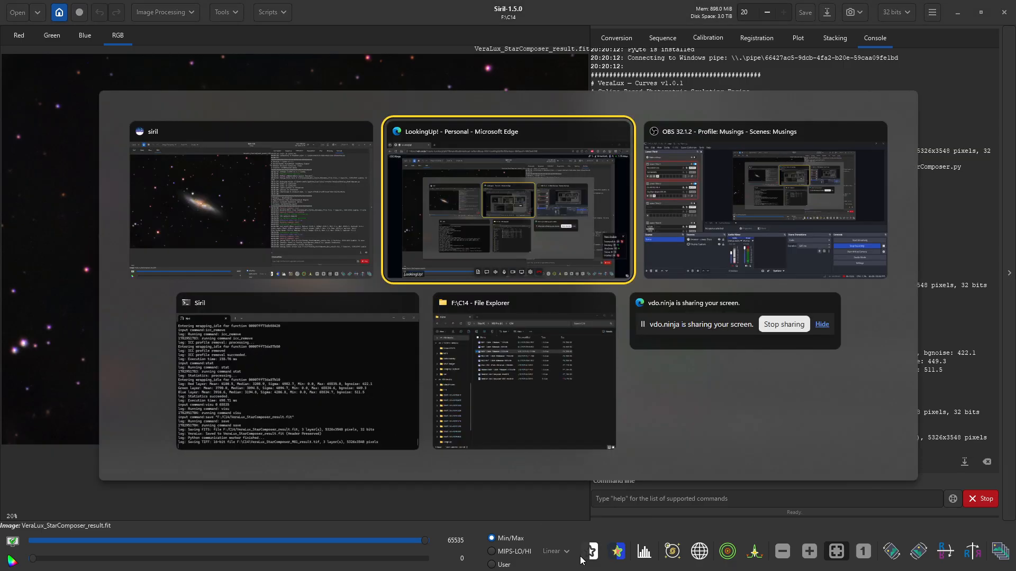
{"action": "key", "text": "alt+Tab"}
{"action": "key", "text": "alt+Tab"}
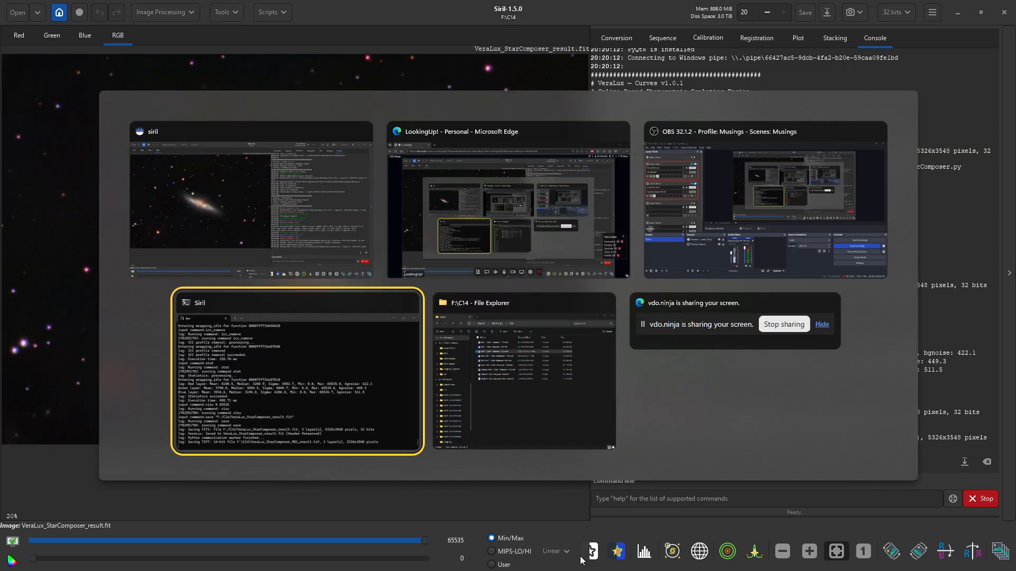
{"action": "key", "text": "alt+Tab"}
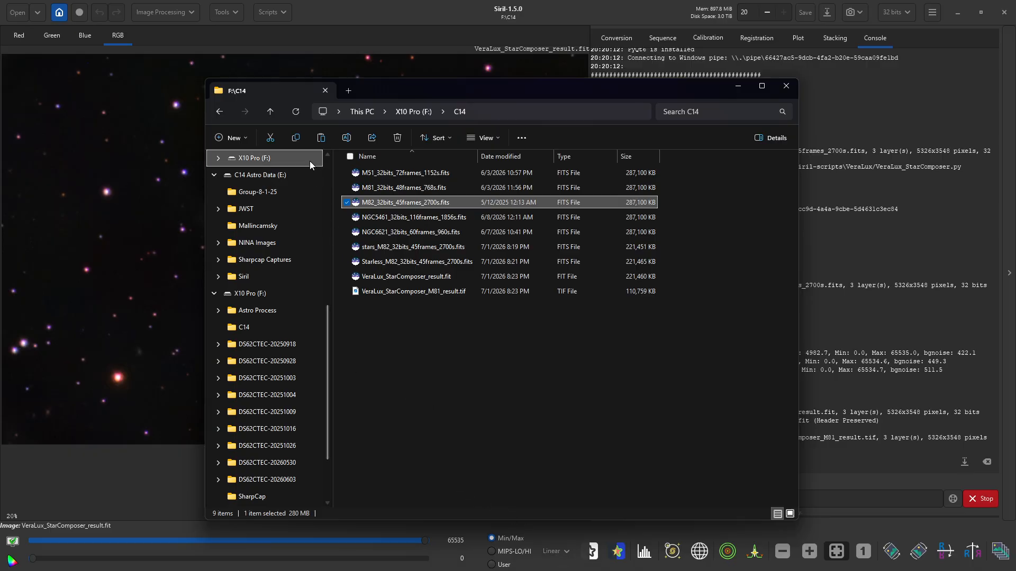
{"action": "left_click", "coordinate": [246, 137]}
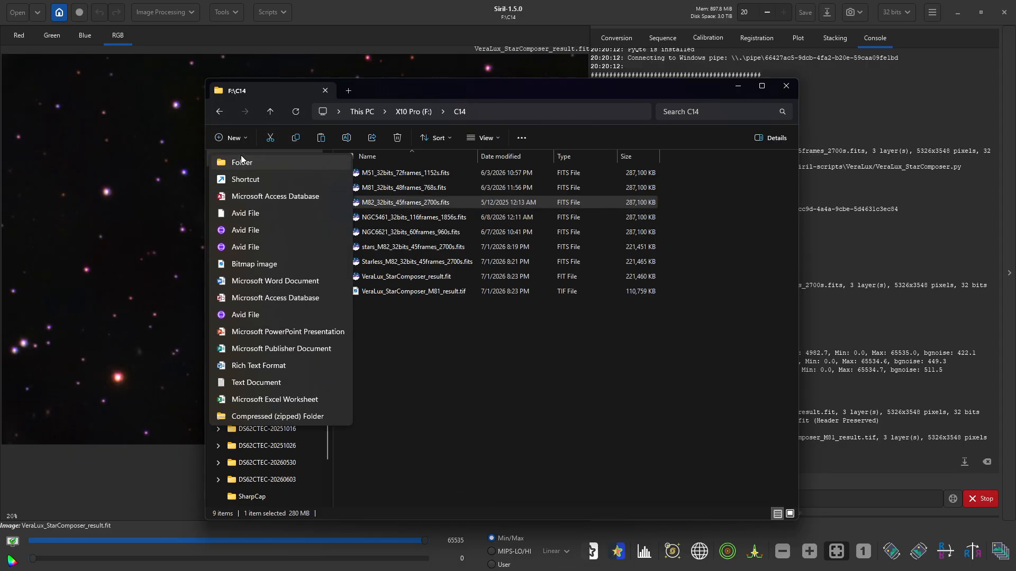
{"action": "left_click", "coordinate": [240, 156]}
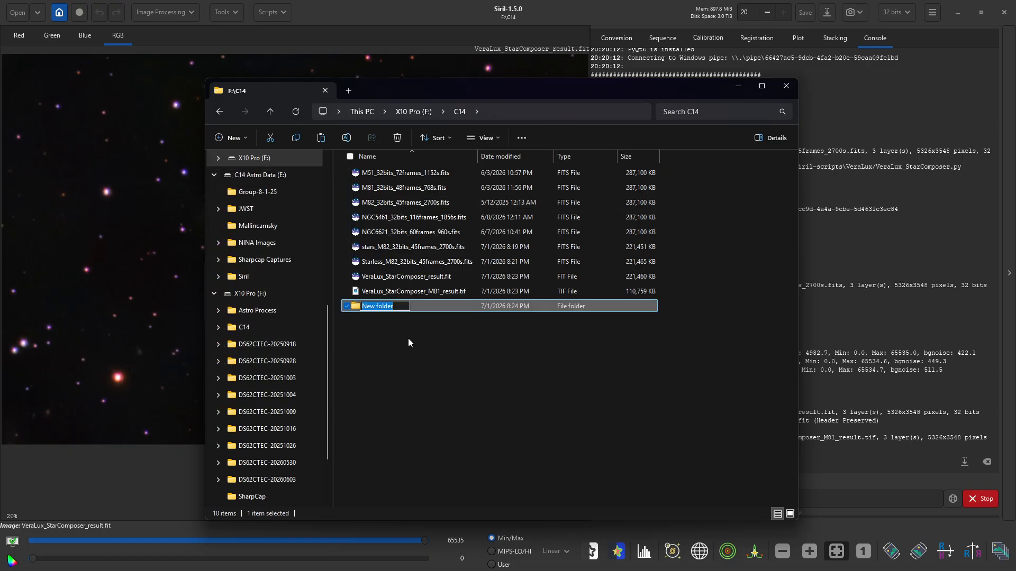
{"action": "type", "text": "Files"}
{"action": "left_click", "coordinate": [408, 343]}
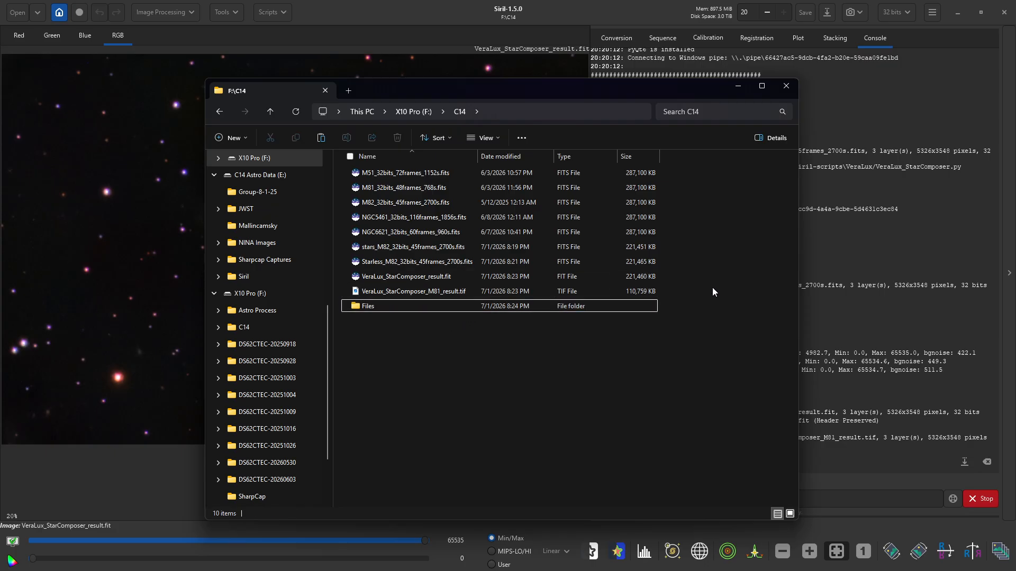
- Move the star, starless, result and M82 stack files into Files, then return to Siril
{"action": "left_click_drag", "start_coordinate": [689, 291], "coordinate": [504, 249]}
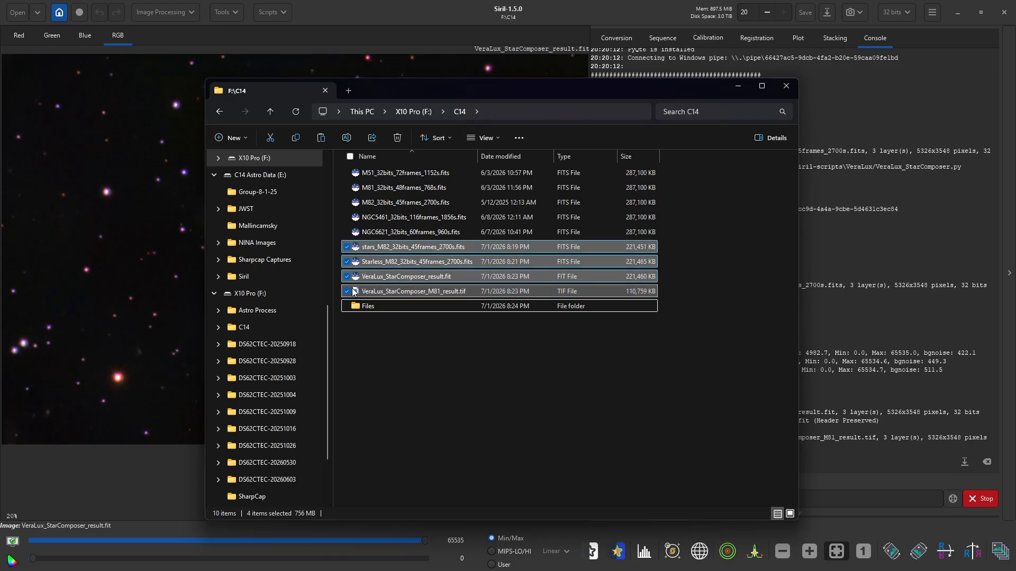
{"action": "mouse_move", "coordinate": [355, 292]}
{"action": "left_mouse_down"}
{"action": "mouse_move", "coordinate": [352, 278]}
{"action": "mouse_move", "coordinate": [358, 307]}
{"action": "left_mouse_up"}
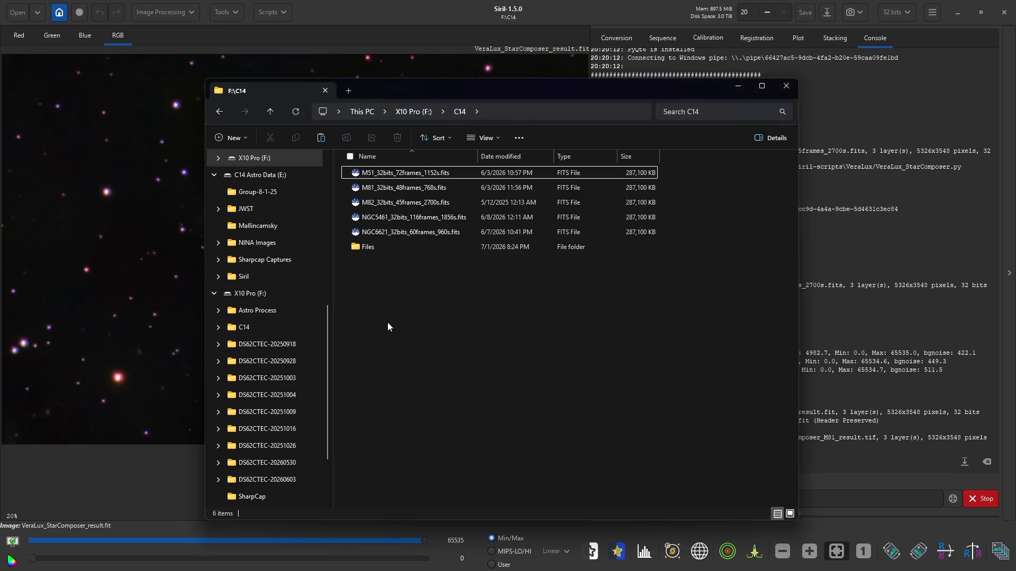
{"action": "left_click_drag", "start_coordinate": [360, 203], "coordinate": [376, 249]}
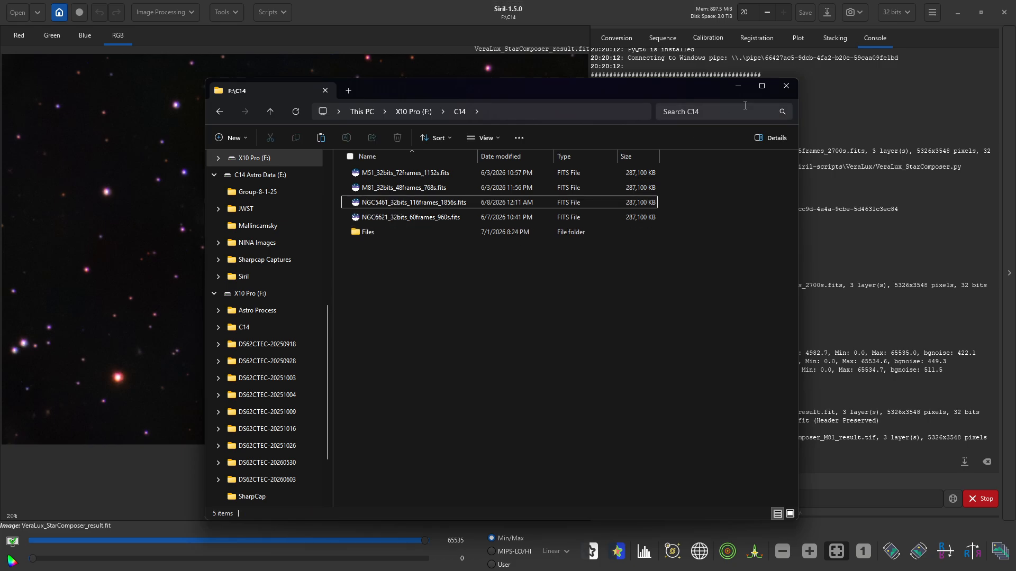
{"action": "left_click", "coordinate": [580, 7]}
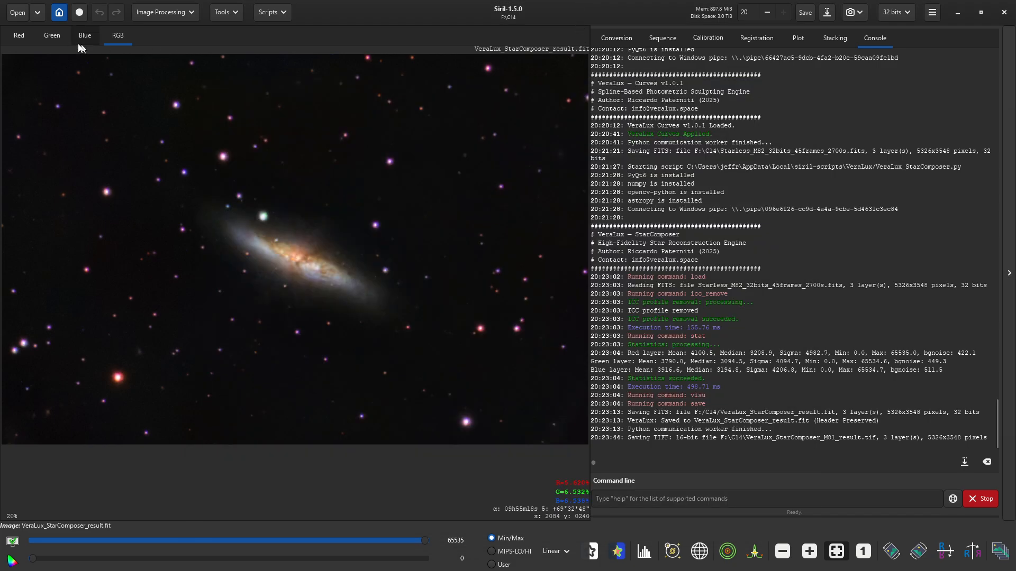
- Open M51_32bits_72frames_1152s.fits and display it with a Histogram stretch
{"action": "left_click", "coordinate": [18, 11]}
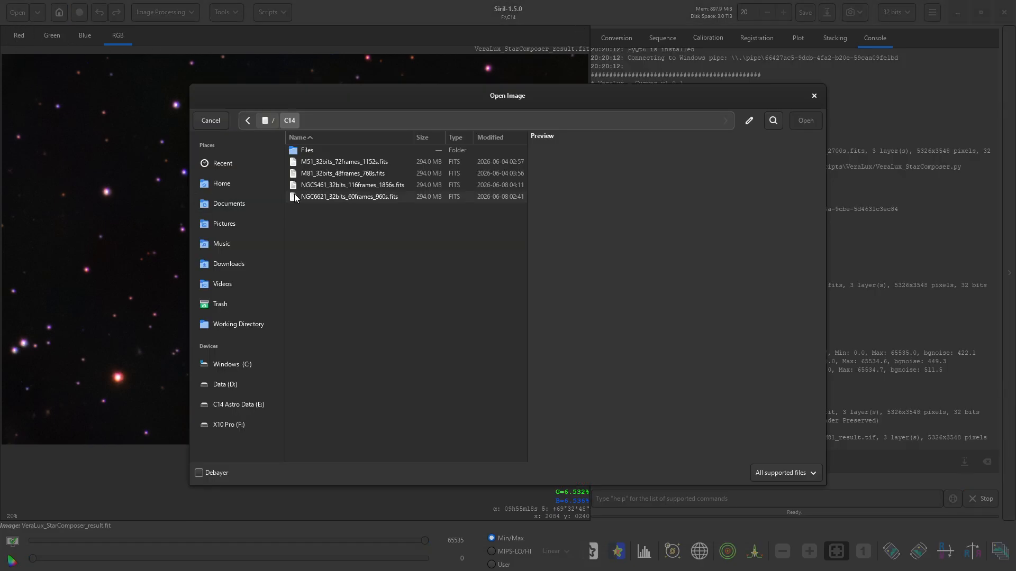
{"action": "left_click", "coordinate": [308, 163]}
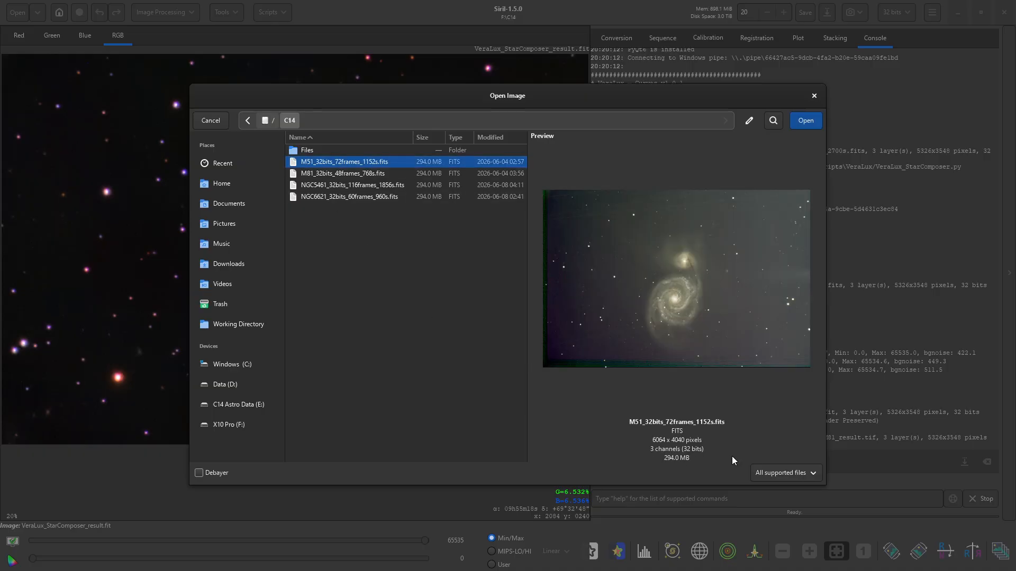
{"action": "left_click", "coordinate": [818, 123]}
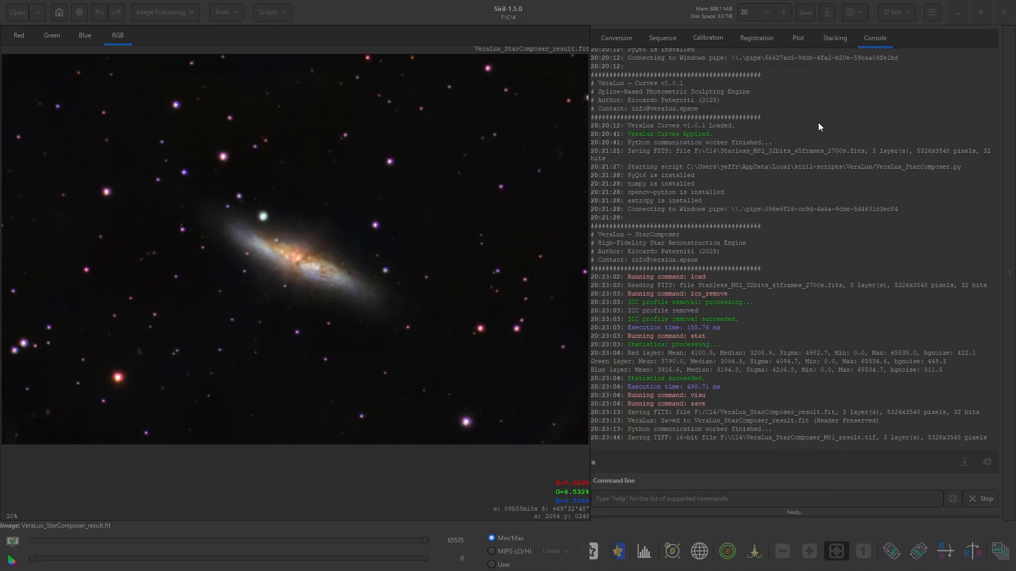
{"action": "left_click", "coordinate": [557, 551]}
{"action": "left_click", "coordinate": [557, 534]}
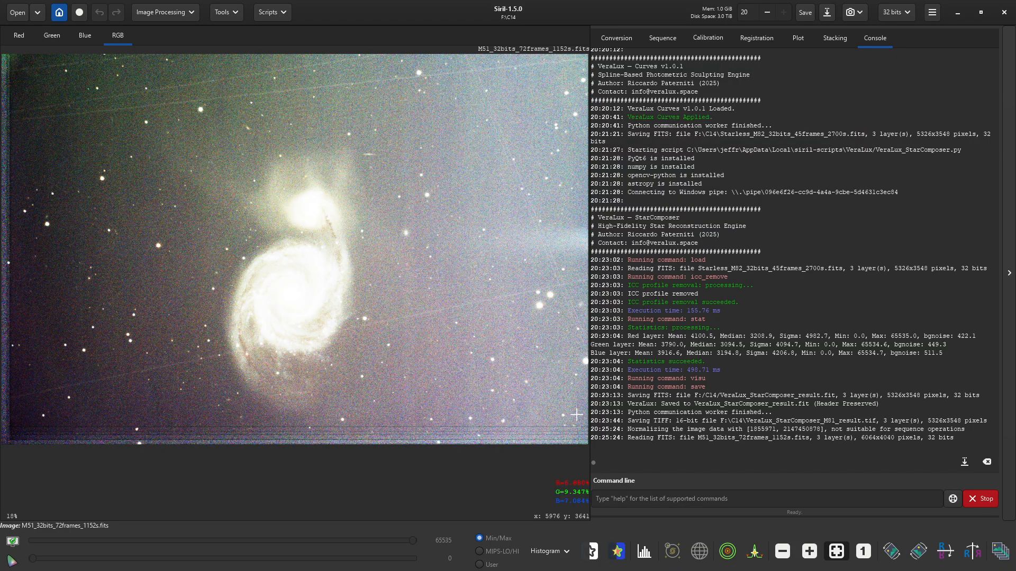
- Select the region inside M51's ragged borders and crop the image to it (5524 × 3680 px)
{"action": "left_click_drag", "start_coordinate": [582, 422], "coordinate": [78, 68]}
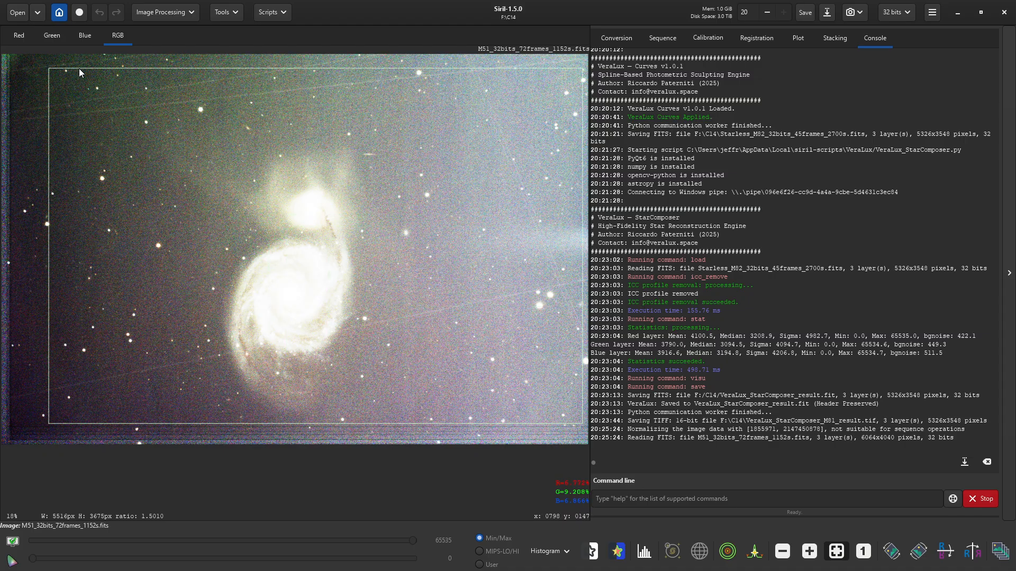
{"action": "left_click_drag", "start_coordinate": [368, 188], "coordinate": [351, 187]}
{"action": "left_click_drag", "start_coordinate": [351, 188], "coordinate": [349, 189]}
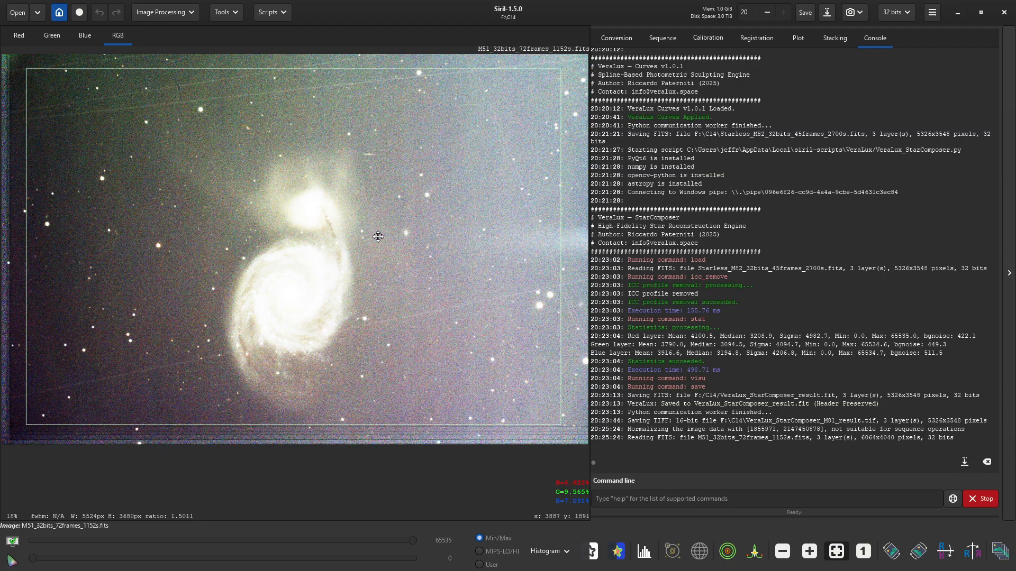
{"action": "right_click", "coordinate": [456, 376]}
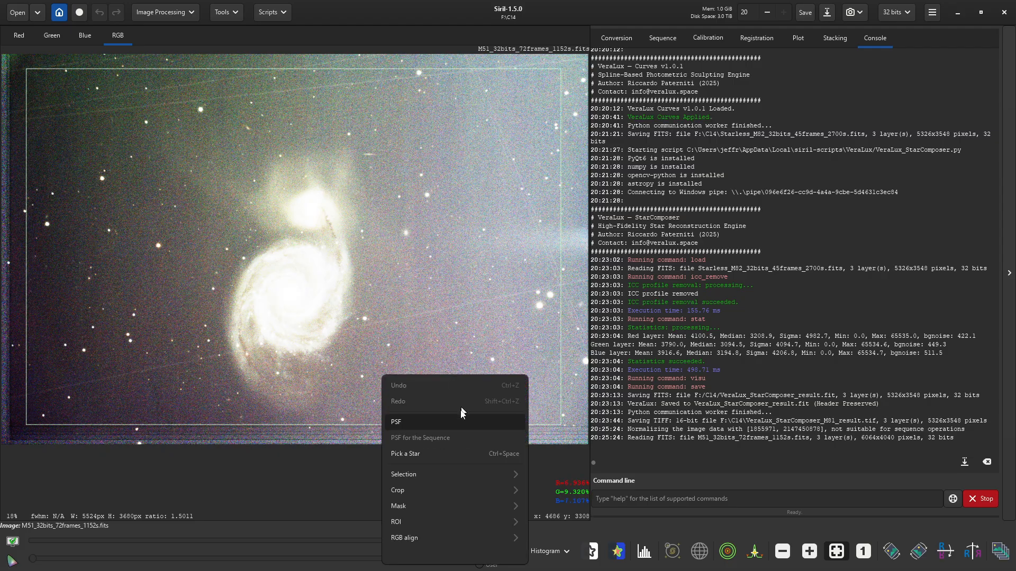
{"action": "left_click", "coordinate": [489, 474]}
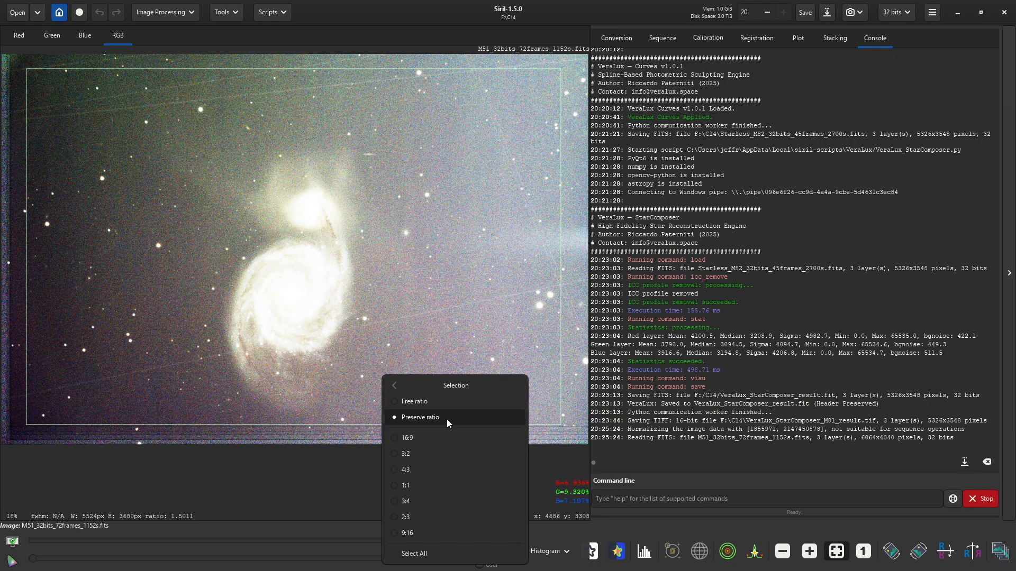
{"action": "left_click", "coordinate": [419, 382]}
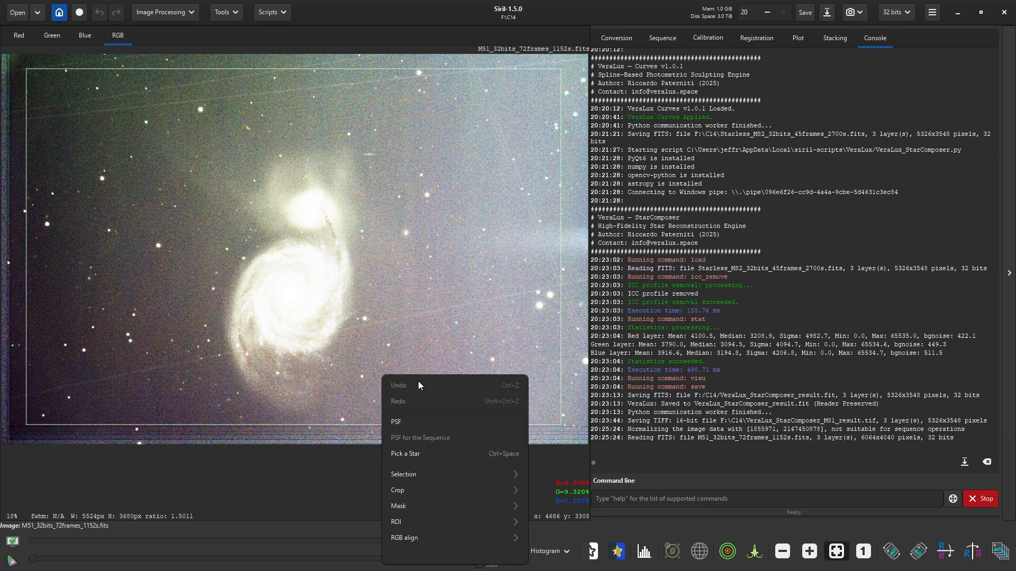
{"action": "left_click", "coordinate": [420, 490]}
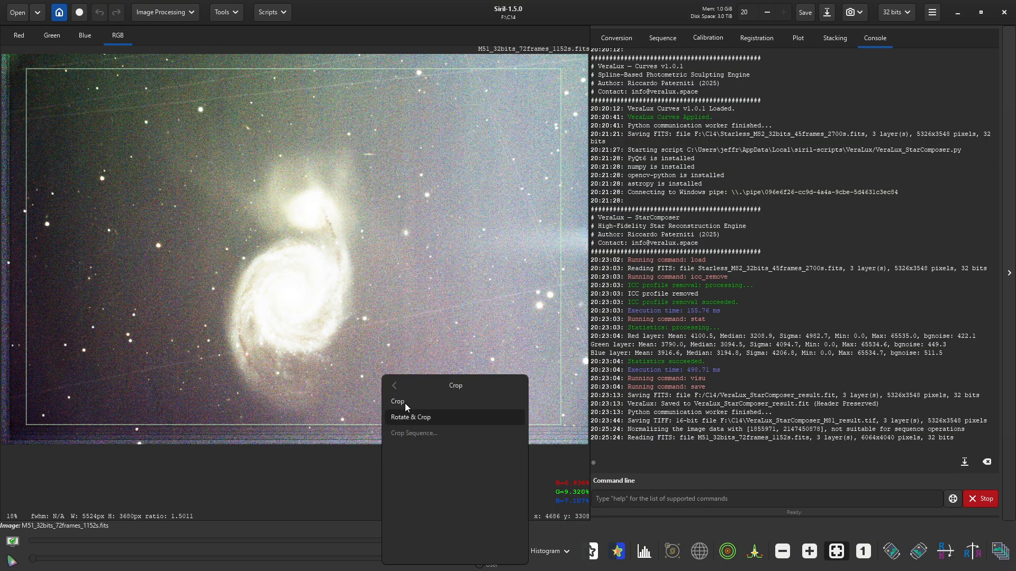
{"action": "left_click", "coordinate": [410, 418]}
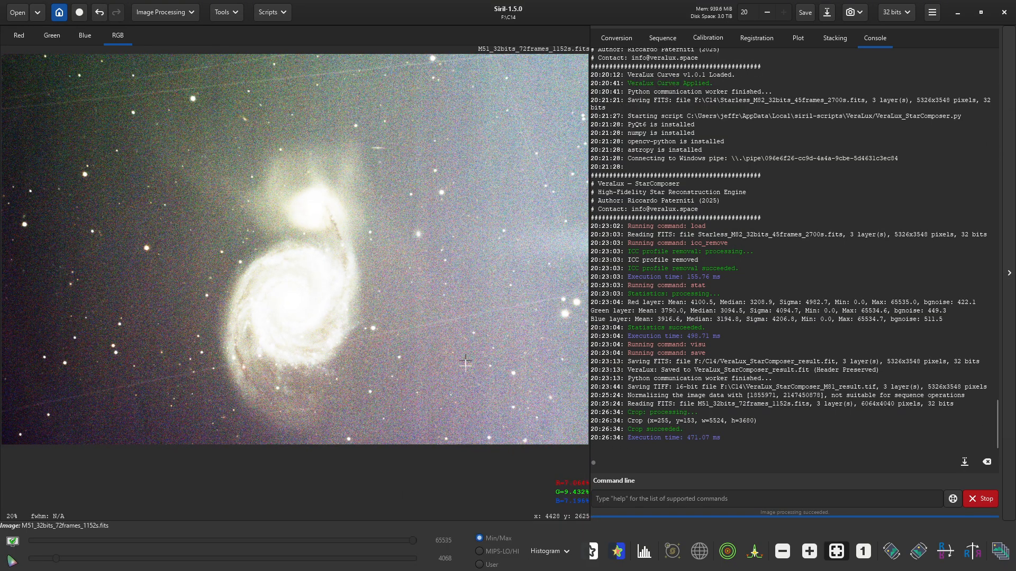
- Switch the display mode from Histogram to Linear, leaving the image nearly black
{"action": "left_click", "coordinate": [550, 551]}
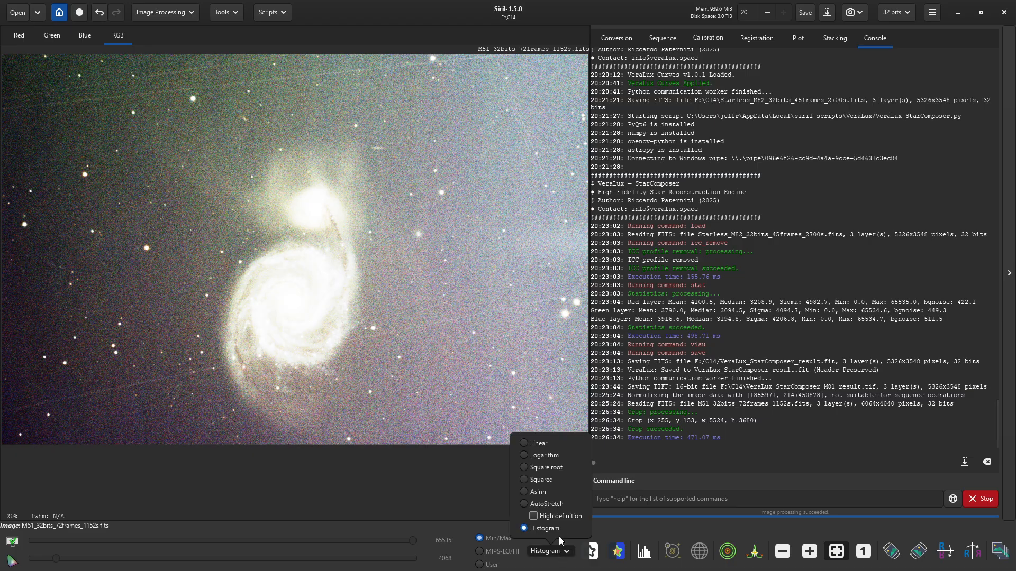
{"action": "left_click", "coordinate": [548, 443]}
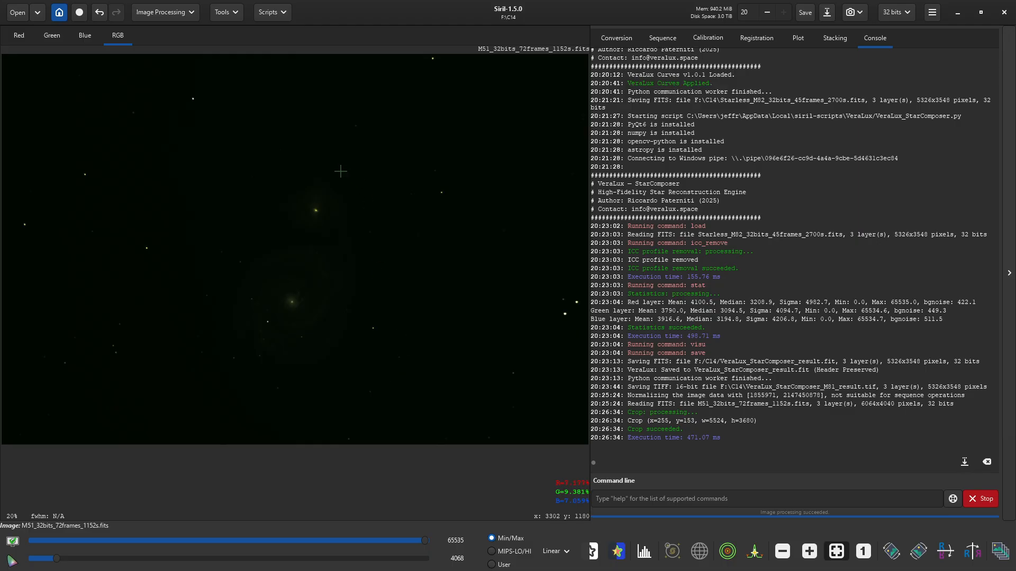
- Open the Image Plate Solver and try a first solve without target coordinates
{"action": "left_click", "coordinate": [228, 20]}
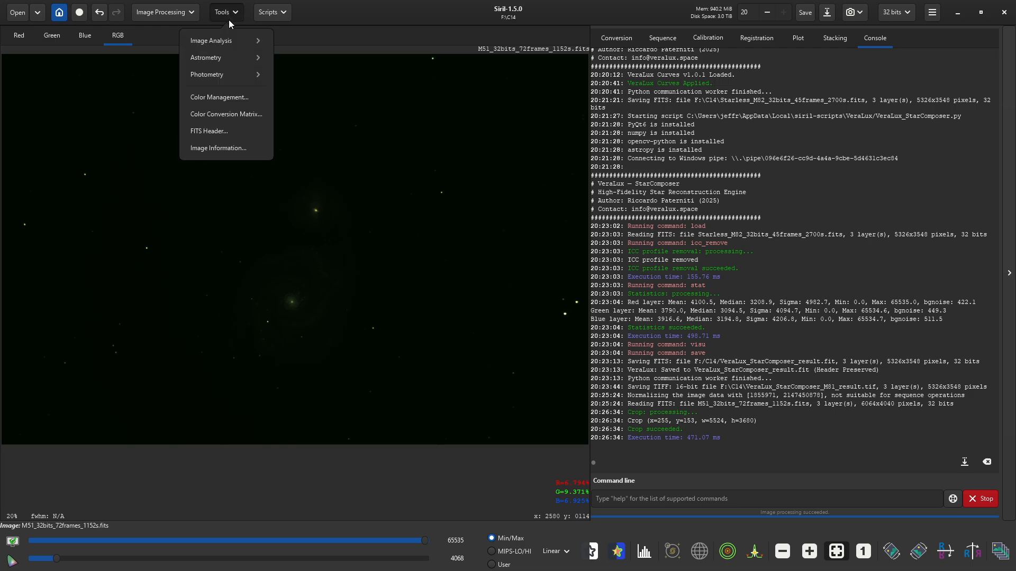
{"action": "left_click", "coordinate": [216, 58]}
{"action": "left_click", "coordinate": [233, 62]}
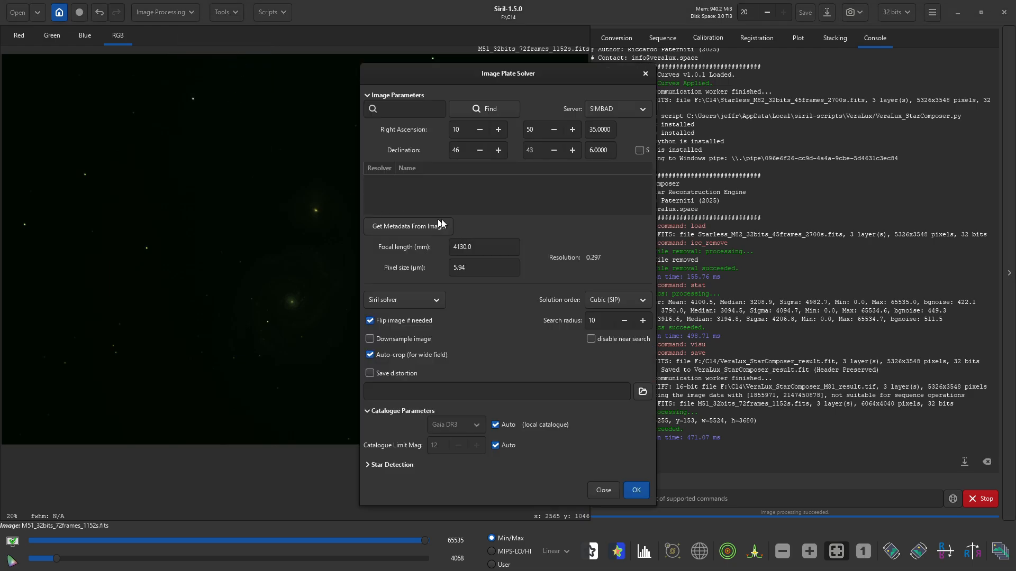
{"action": "left_click", "coordinate": [637, 490]}
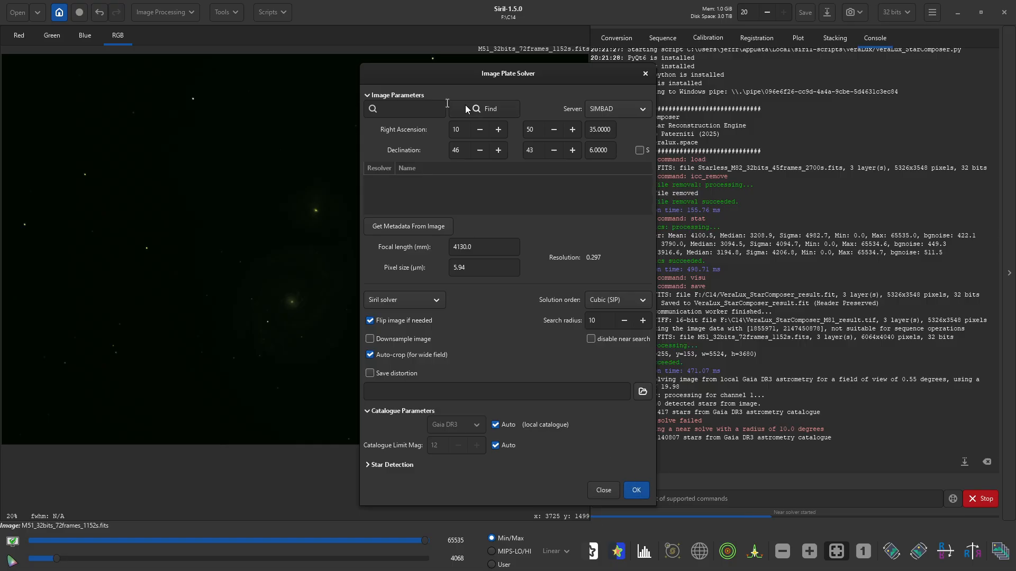
- Look up M51's coordinates and re-solve, finding 4129.08 mm focal length and 0.297 arcsec/px
{"action": "left_click", "coordinate": [415, 109]}
{"action": "type", "text": "M51"}
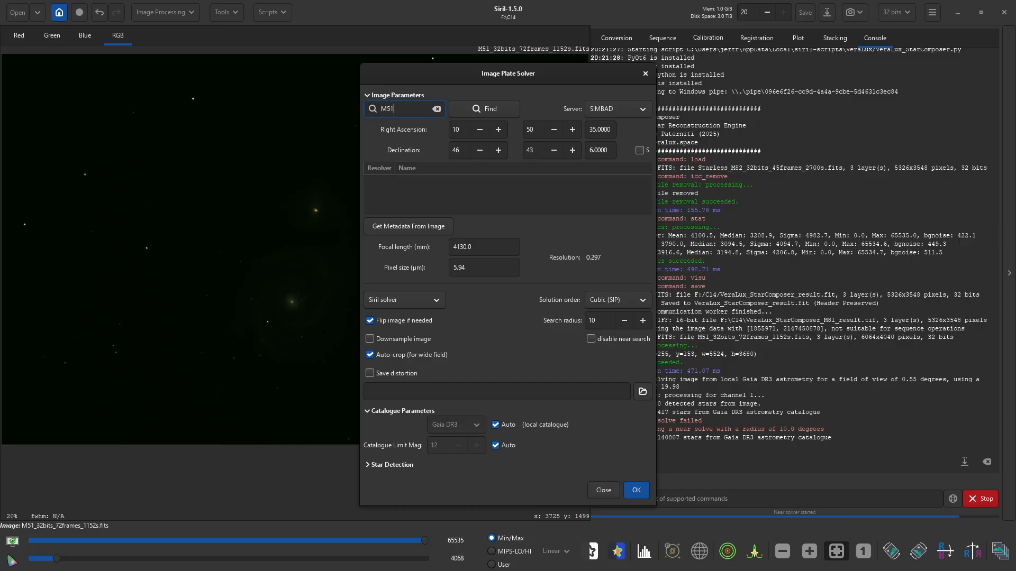
{"action": "key", "text": "Return"}
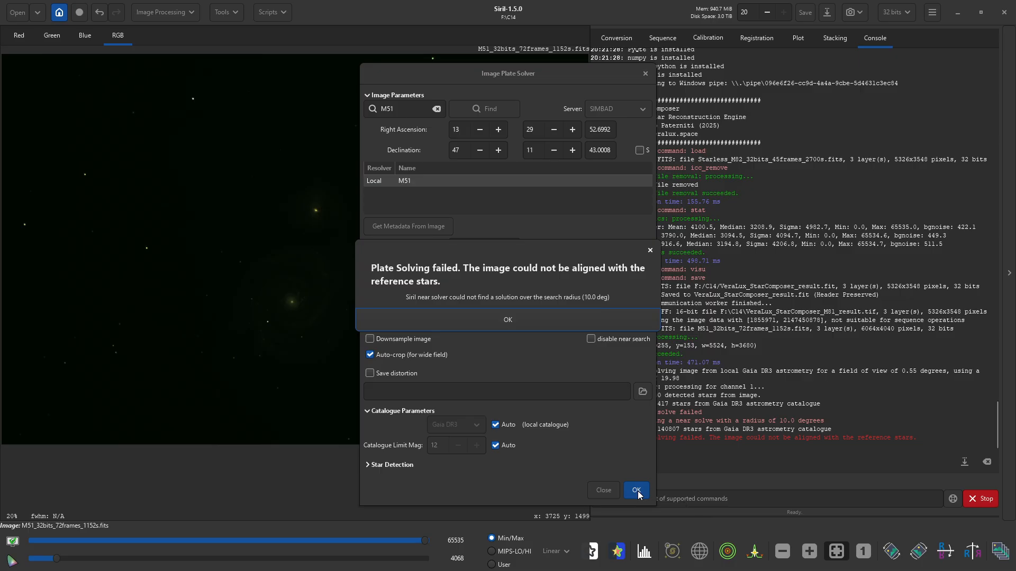
{"action": "left_click", "coordinate": [509, 318]}
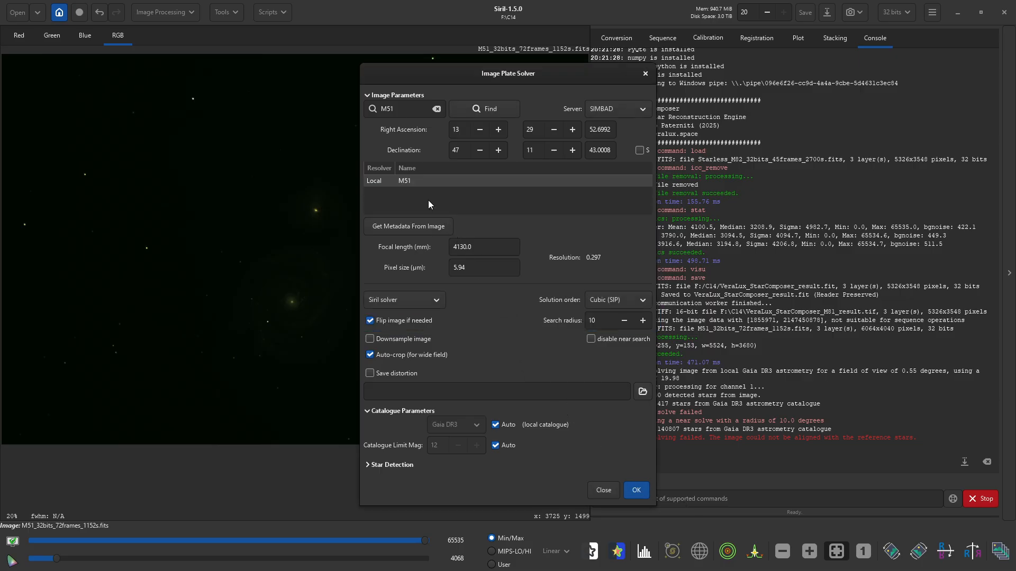
{"action": "left_click", "coordinate": [416, 183]}
{"action": "left_click", "coordinate": [635, 490]}
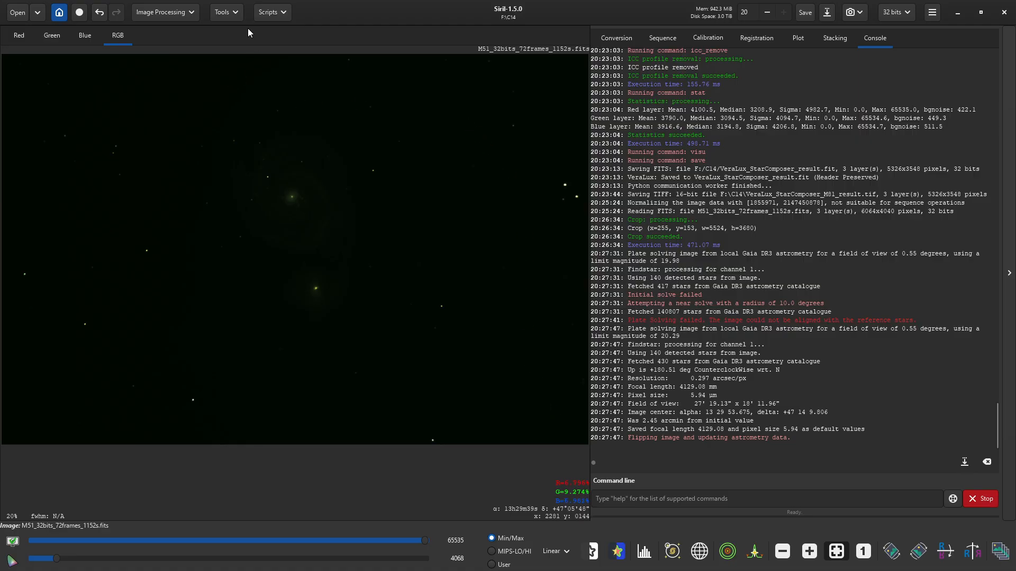
- Run Spectrophotometric Color Calibration (white balance 0.703, 0.588, 1.000), then close the fit plots and dialog
{"action": "left_click", "coordinate": [177, 14]}
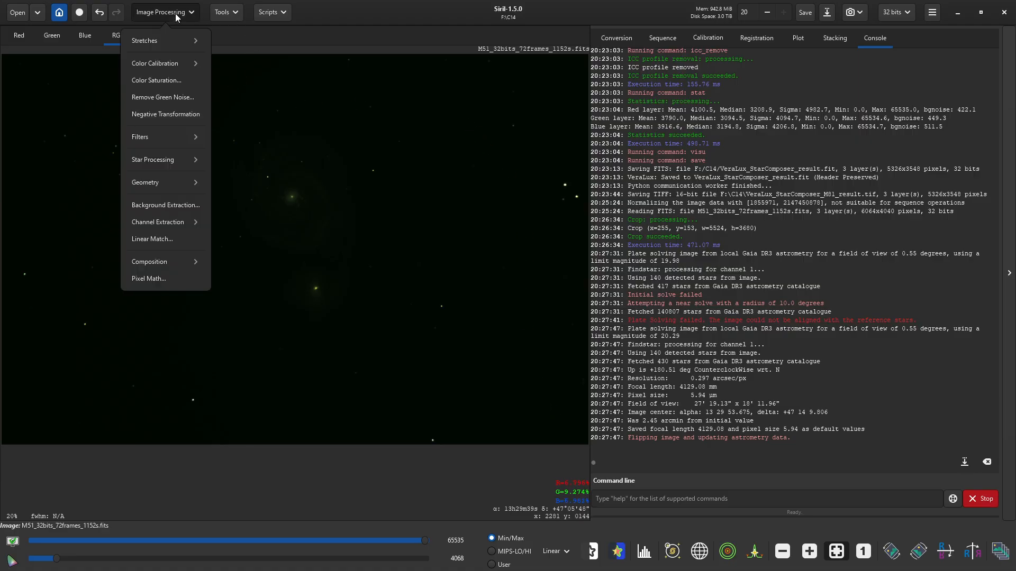
{"action": "left_click", "coordinate": [164, 64]}
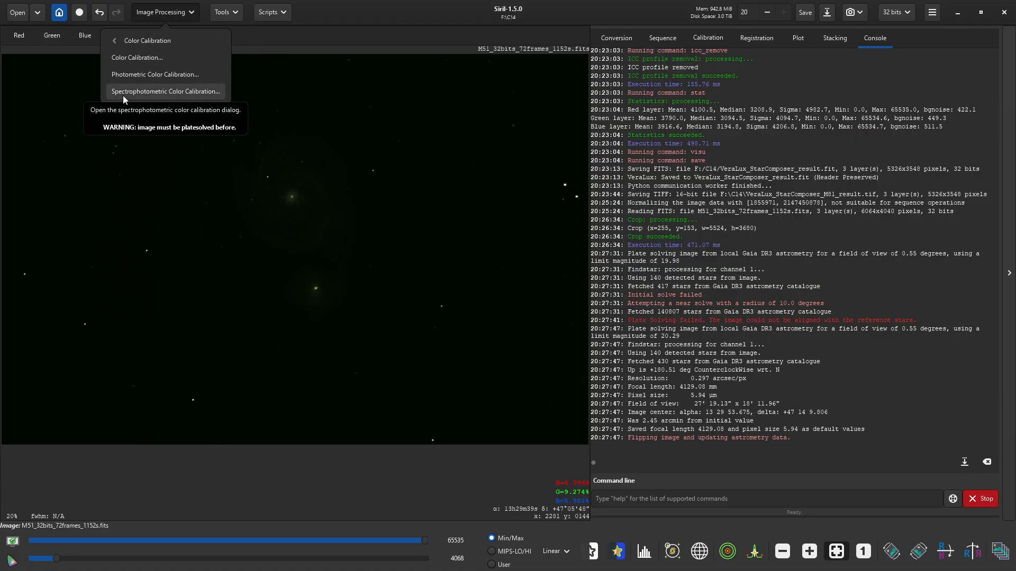
{"action": "left_click", "coordinate": [164, 95]}
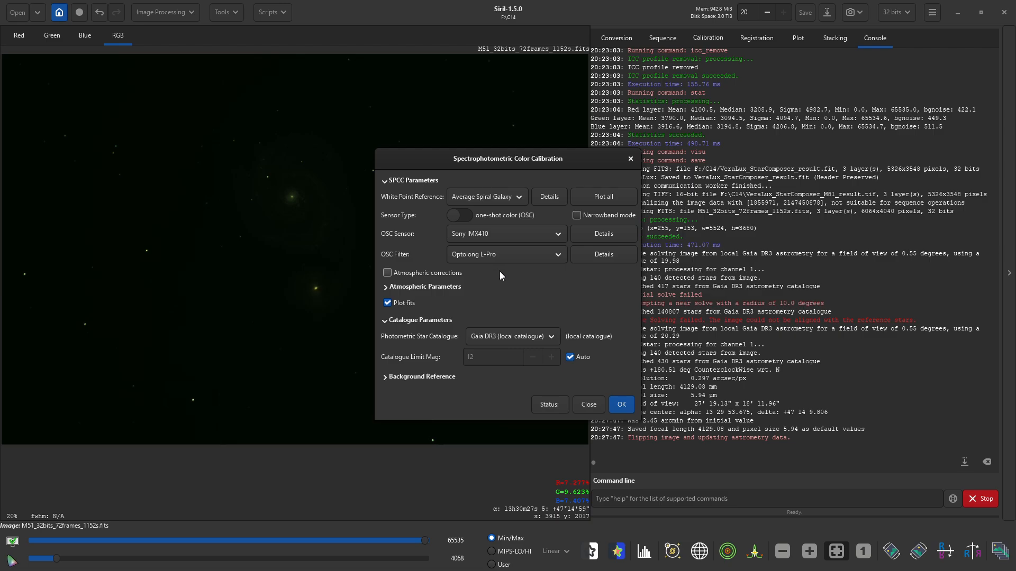
{"action": "left_click", "coordinate": [621, 405]}
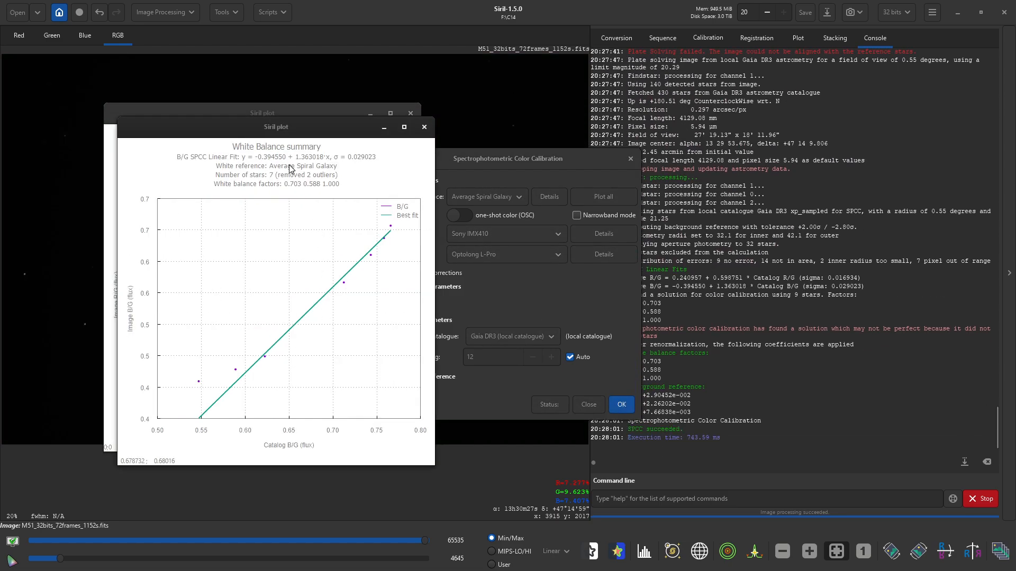
{"action": "left_click_drag", "start_coordinate": [277, 127], "coordinate": [582, 136]}
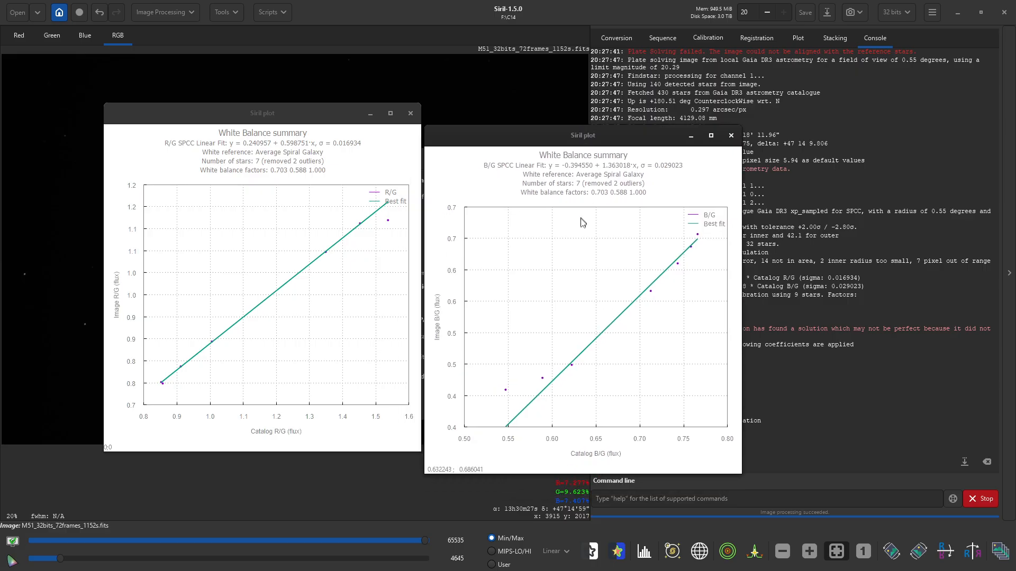
{"action": "left_click", "coordinate": [731, 136]}
{"action": "left_click", "coordinate": [410, 113]}
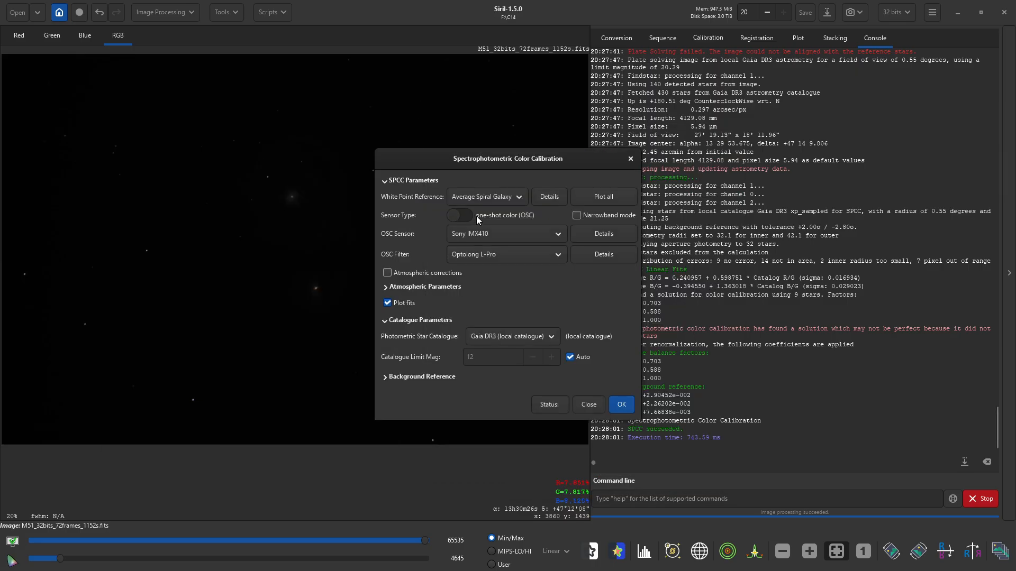
{"action": "left_click", "coordinate": [589, 405]}
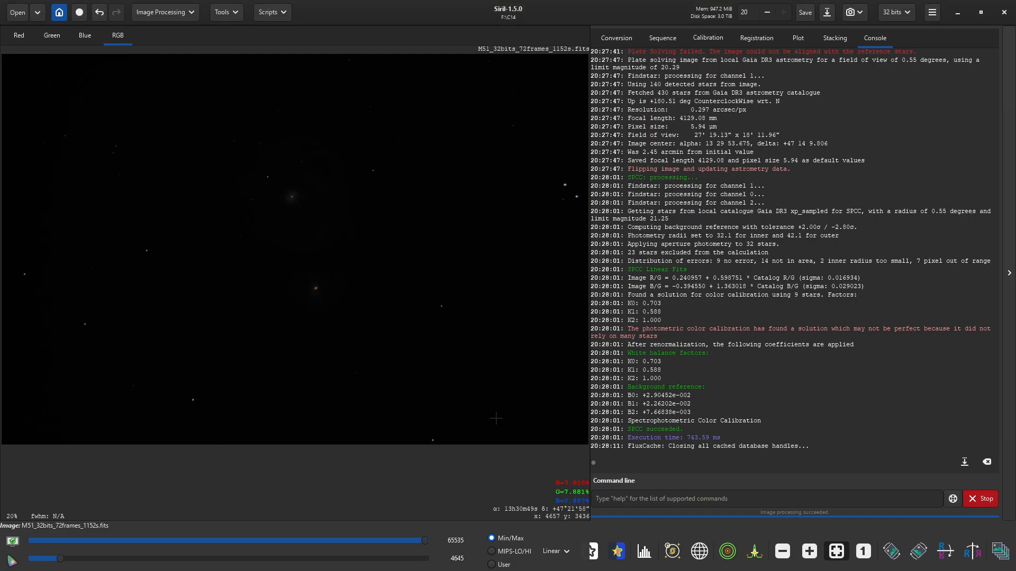
- Switch the display to AutoStretch and browse the Python scripts list
{"action": "left_click", "coordinate": [564, 552]}
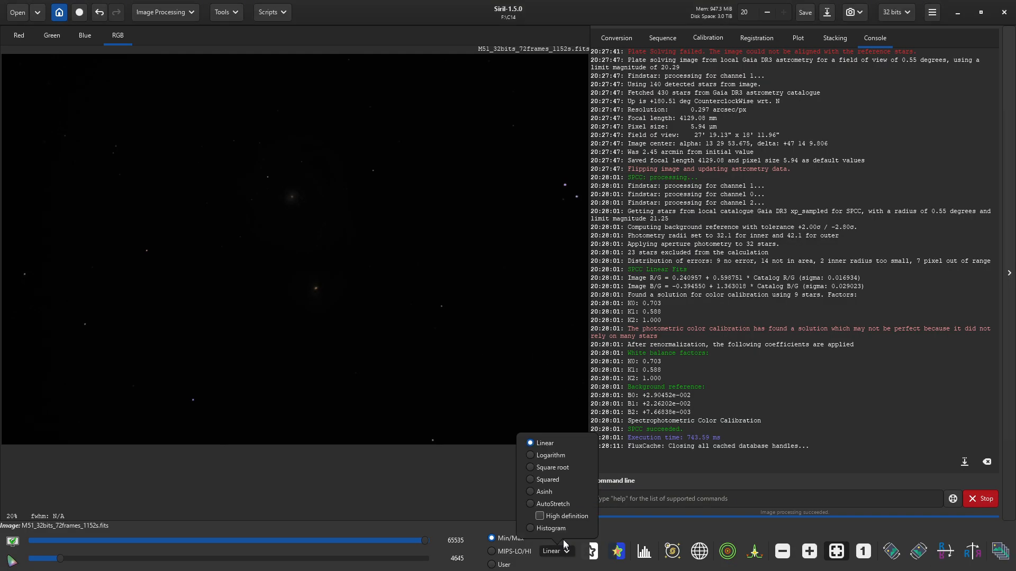
{"action": "left_click", "coordinate": [561, 504]}
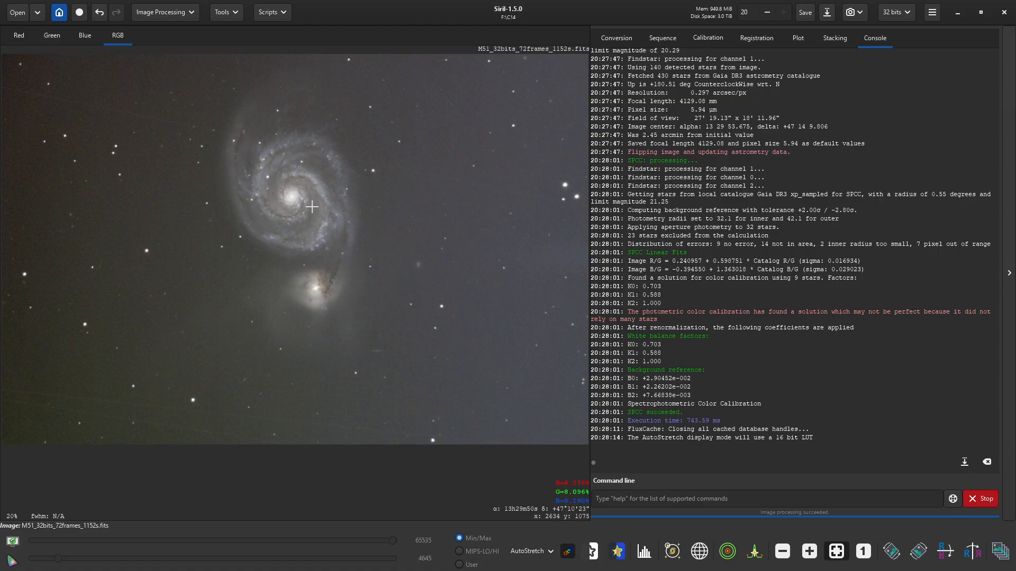
{"action": "left_click", "coordinate": [269, 12]}
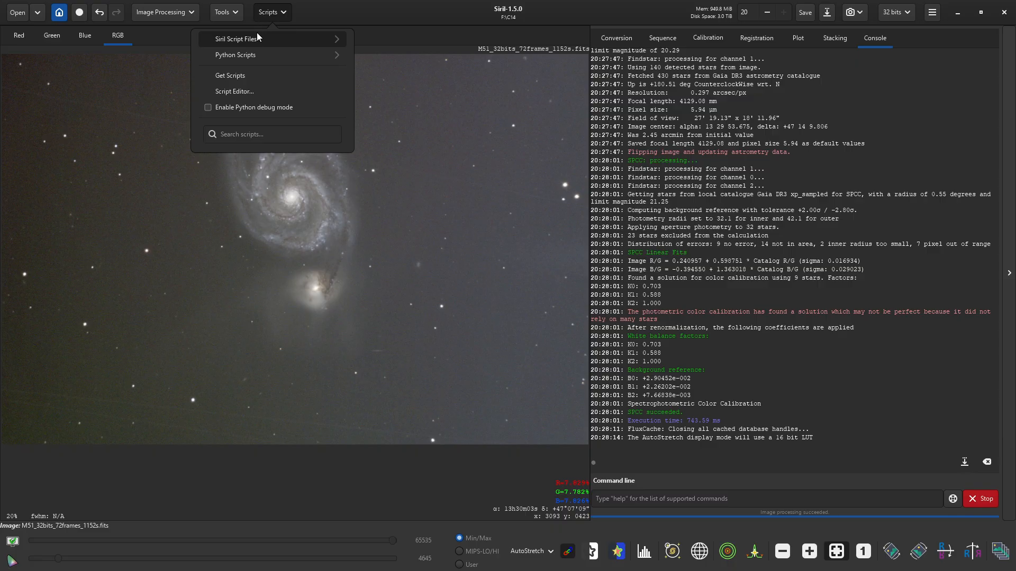
{"action": "left_click", "coordinate": [255, 51]}
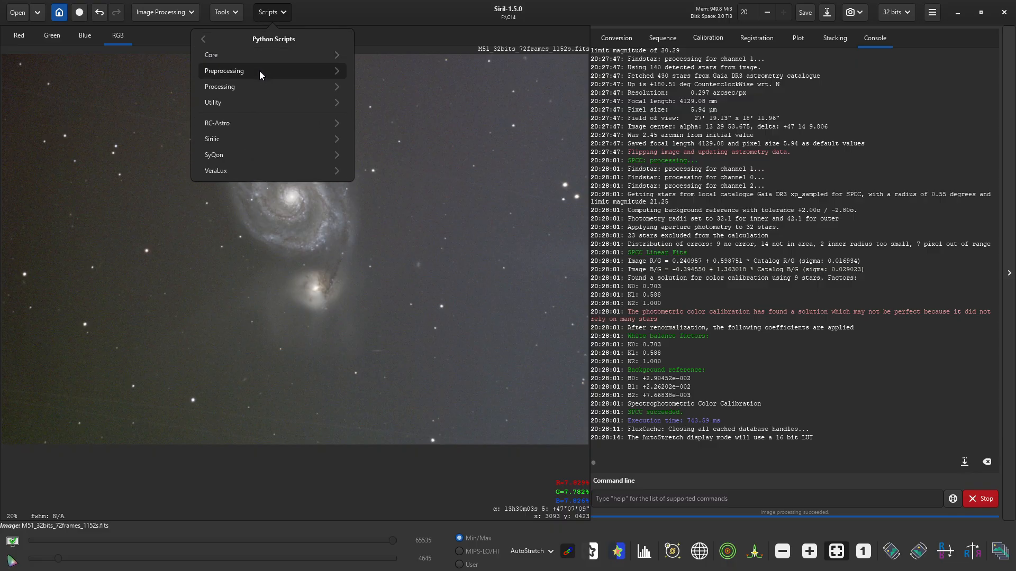
{"action": "left_click", "coordinate": [170, 30]}
- Apply Remove Green Noise with Average Neutral protection, preserving lightness
{"action": "left_click", "coordinate": [170, 20]}
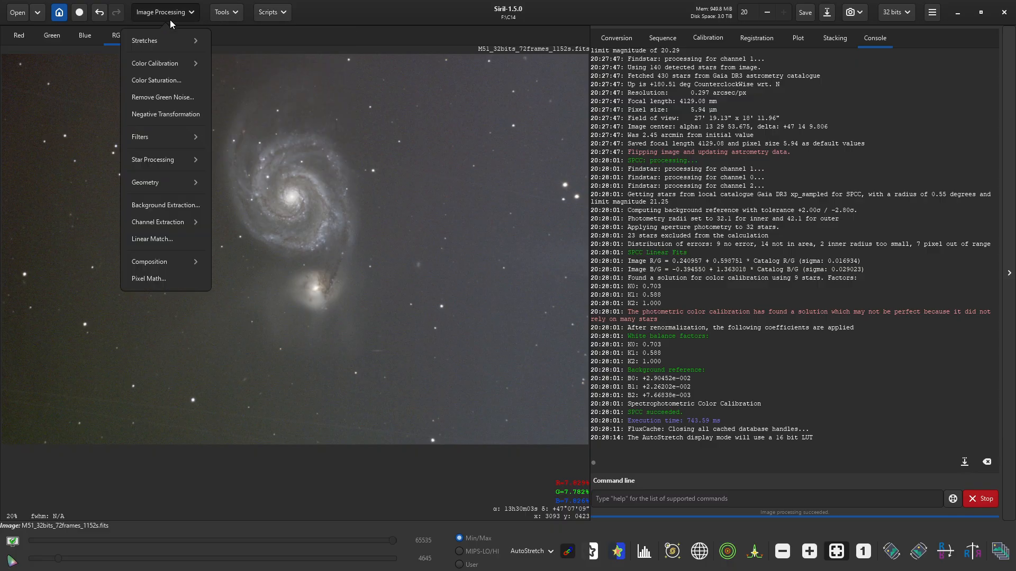
{"action": "left_click", "coordinate": [168, 95]}
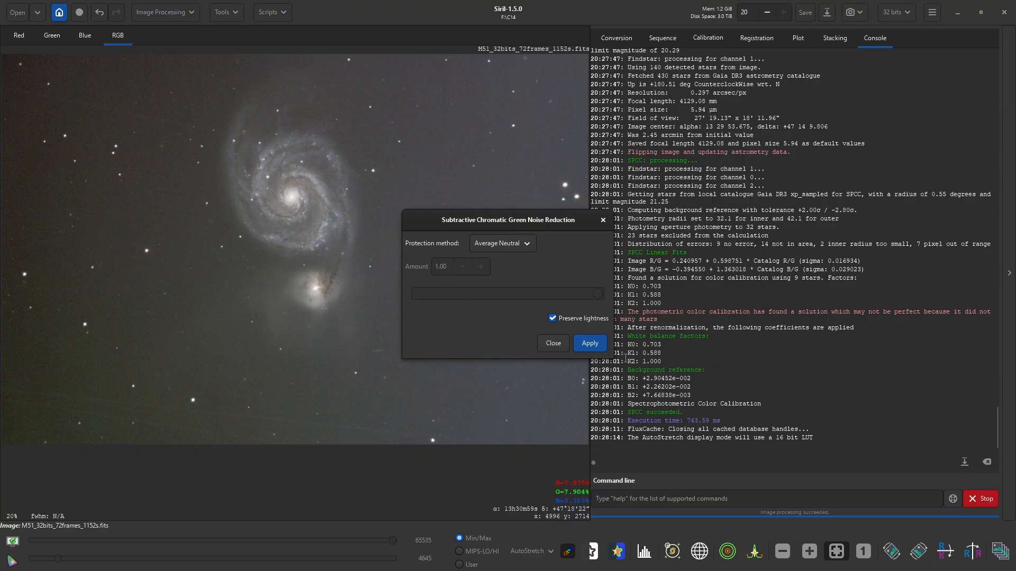
{"action": "left_click", "coordinate": [590, 343]}
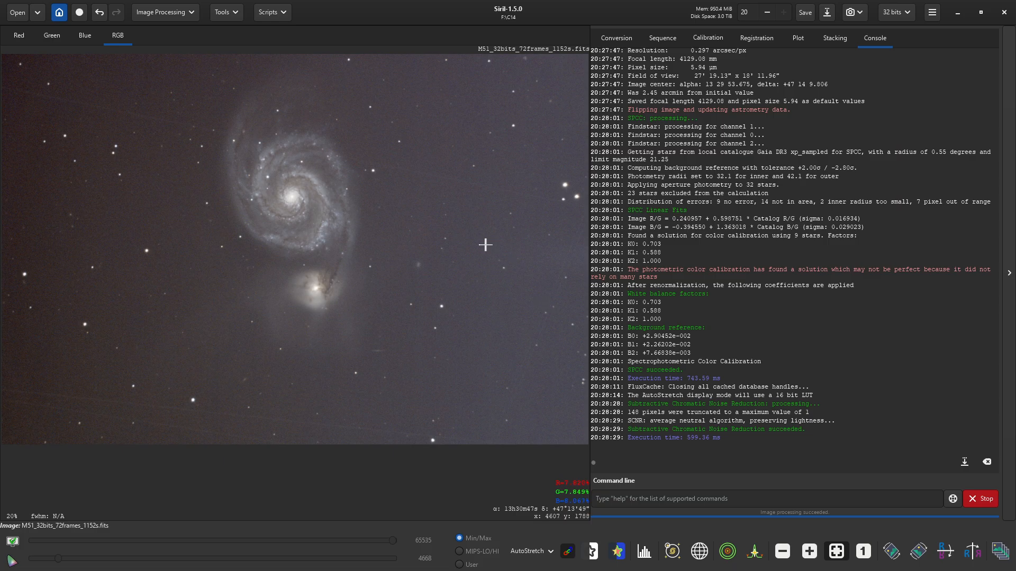
{"action": "left_click", "coordinate": [278, 16]}
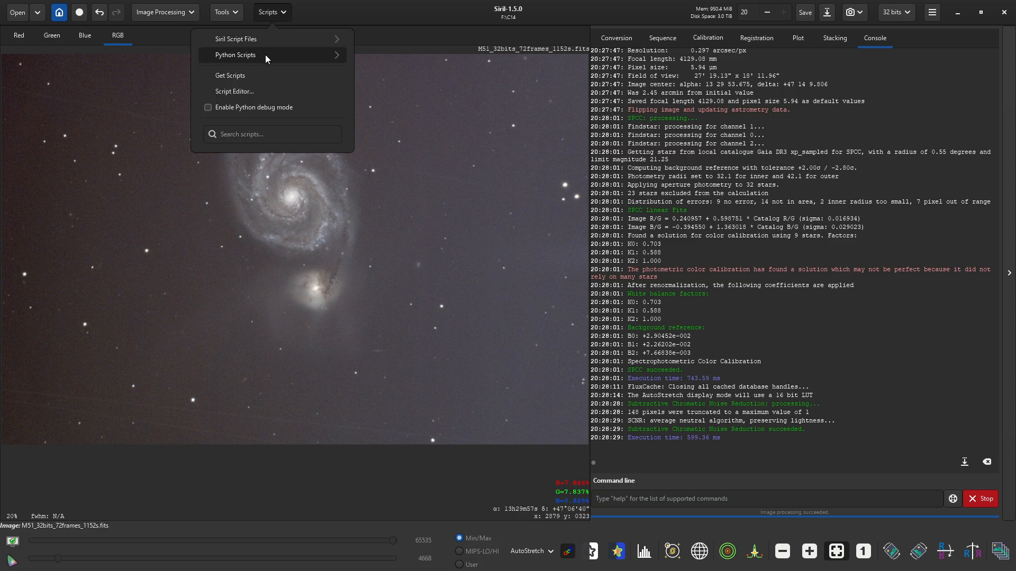
{"action": "left_click", "coordinate": [265, 55]}
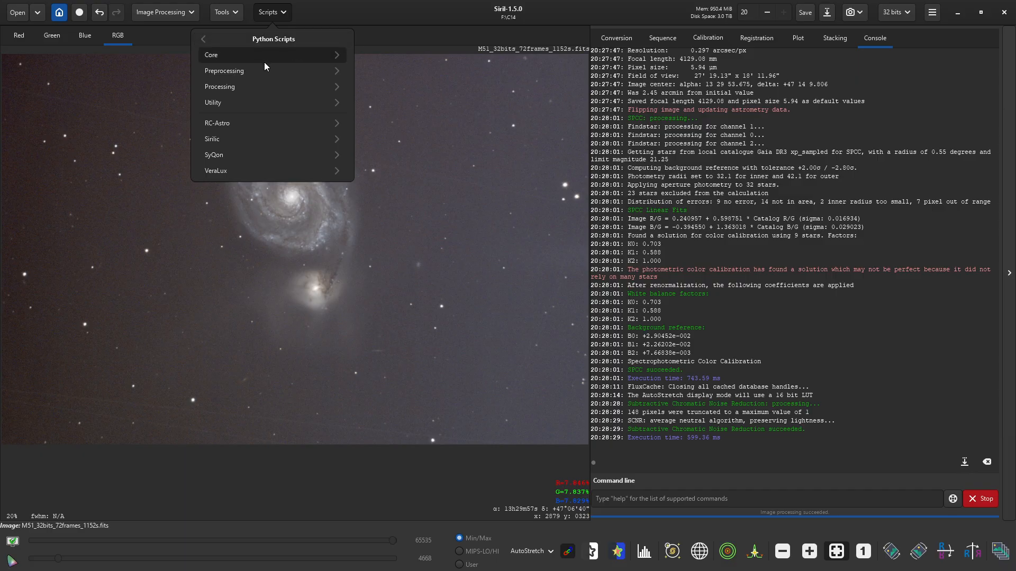
{"action": "left_click", "coordinate": [257, 91]}
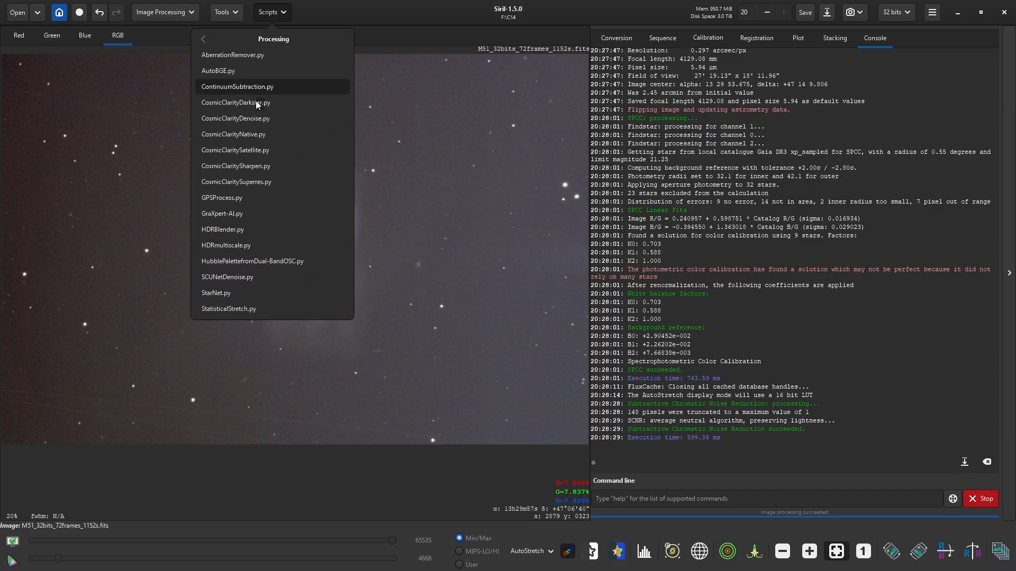
{"action": "left_click", "coordinate": [250, 217]}
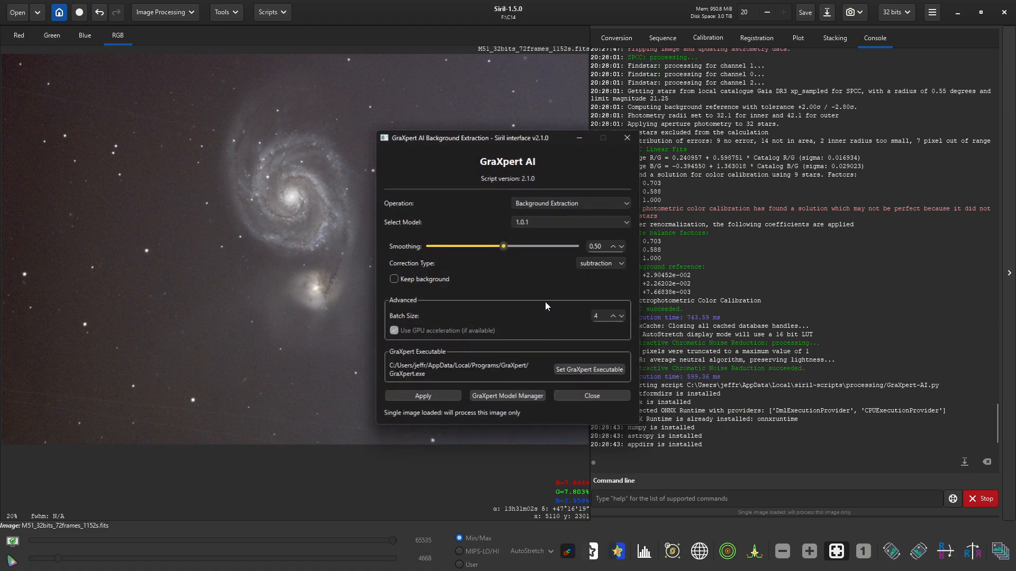
{"action": "left_click", "coordinate": [593, 396]}
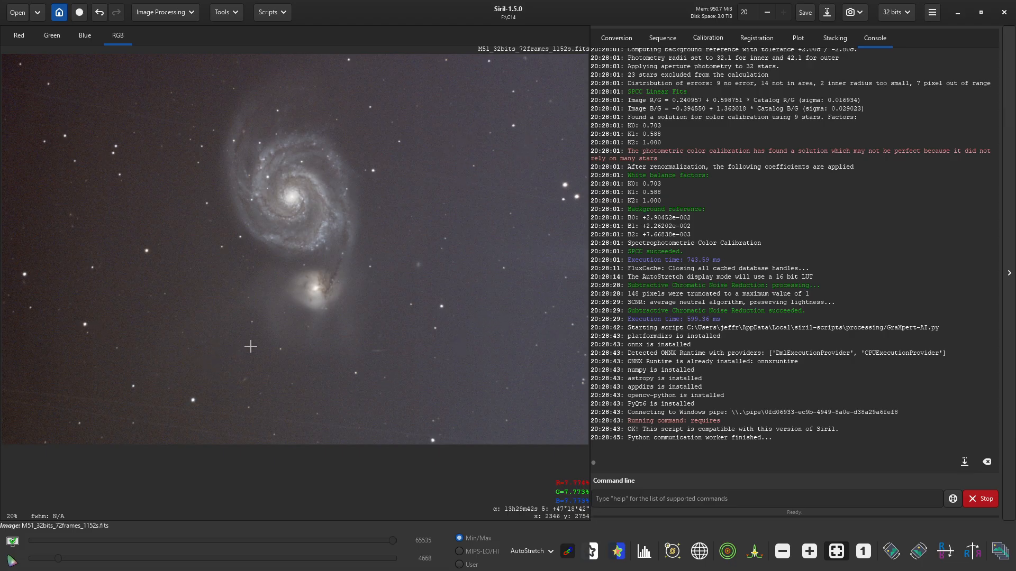
{"action": "key", "text": "alt+Tab"}
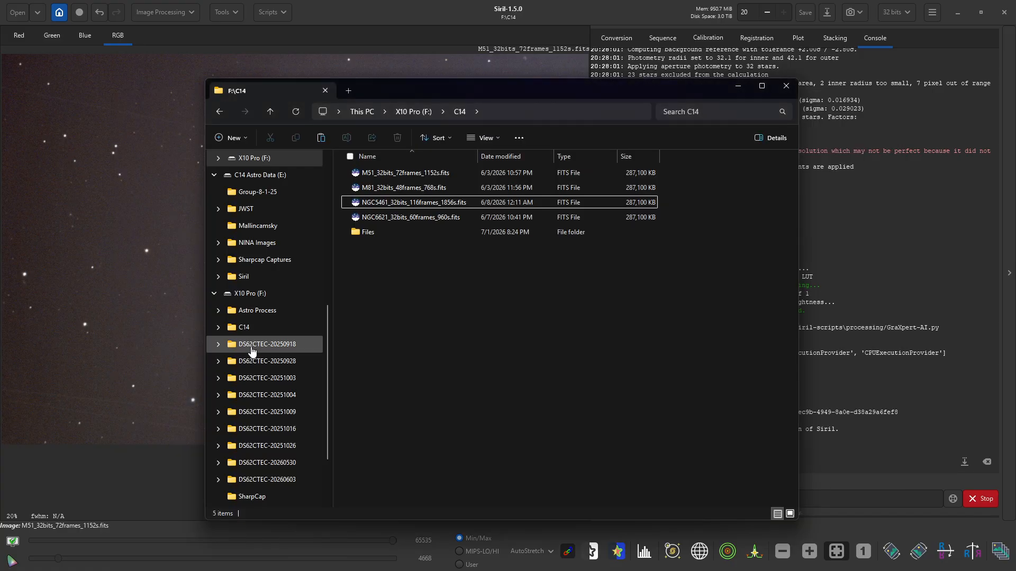
{"action": "left_click", "coordinate": [446, 7]}
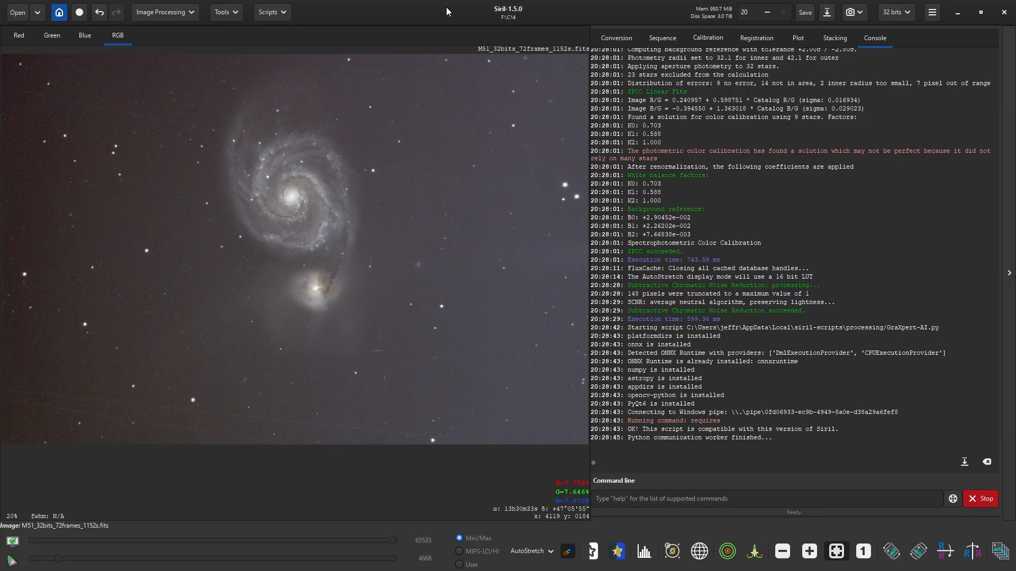
{"action": "left_click", "coordinate": [271, 15]}
- Run the GraXpert-AI script with background smoothing 0.60, then close its window
{"action": "left_click", "coordinate": [271, 54]}
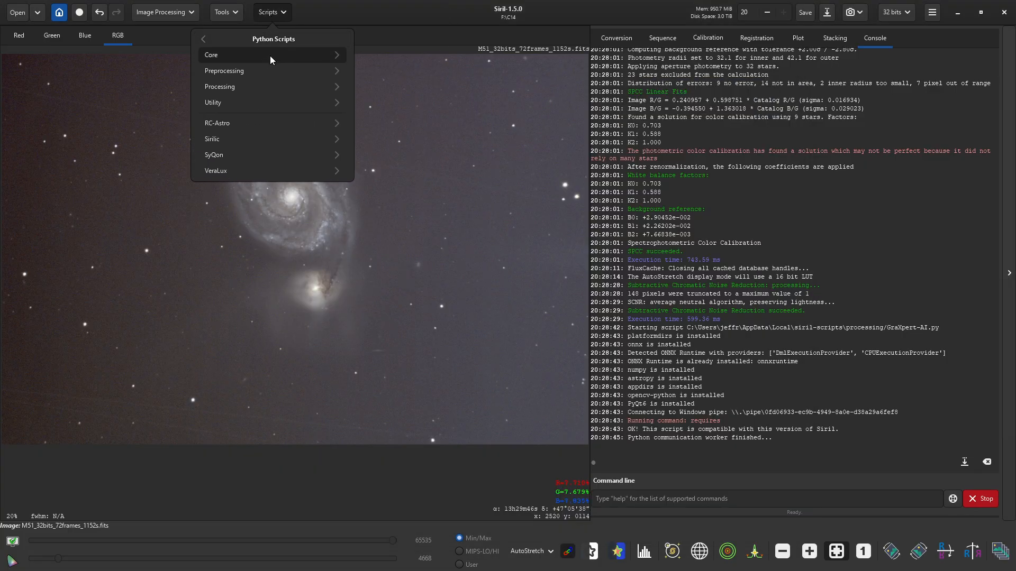
{"action": "left_click", "coordinate": [261, 86]}
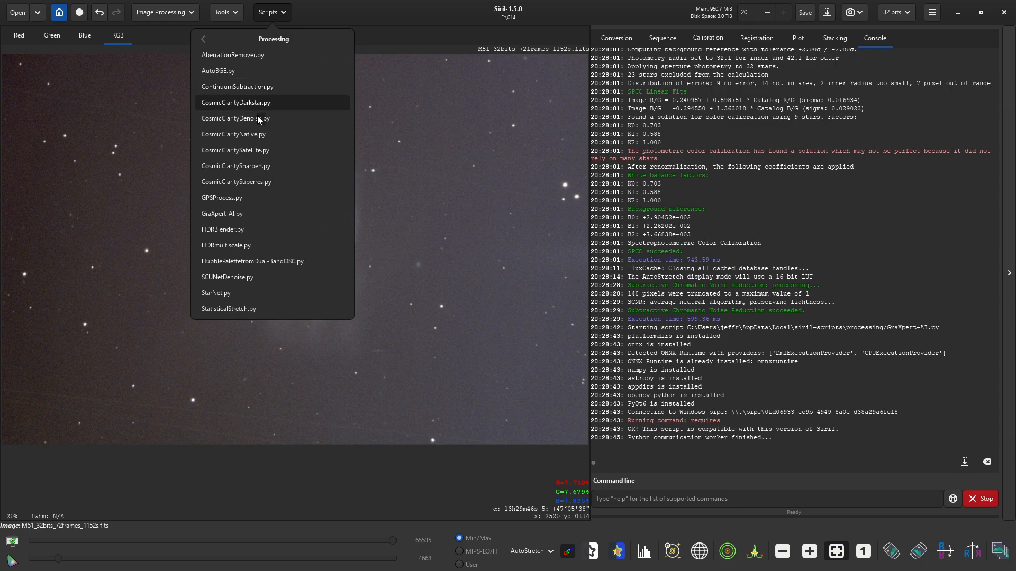
{"action": "left_click", "coordinate": [235, 216]}
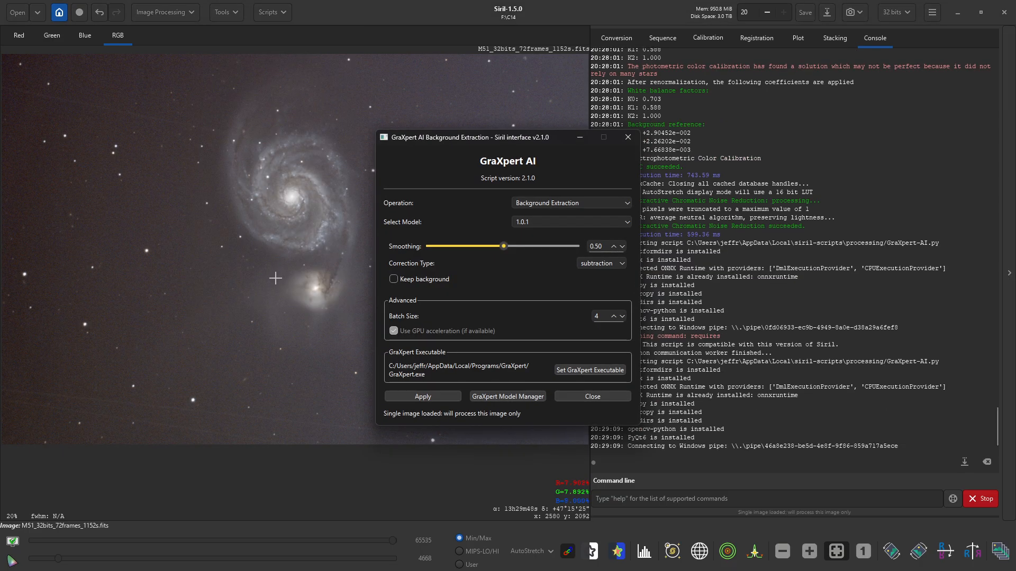
{"action": "left_click_drag", "start_coordinate": [446, 140], "coordinate": [747, 122]}
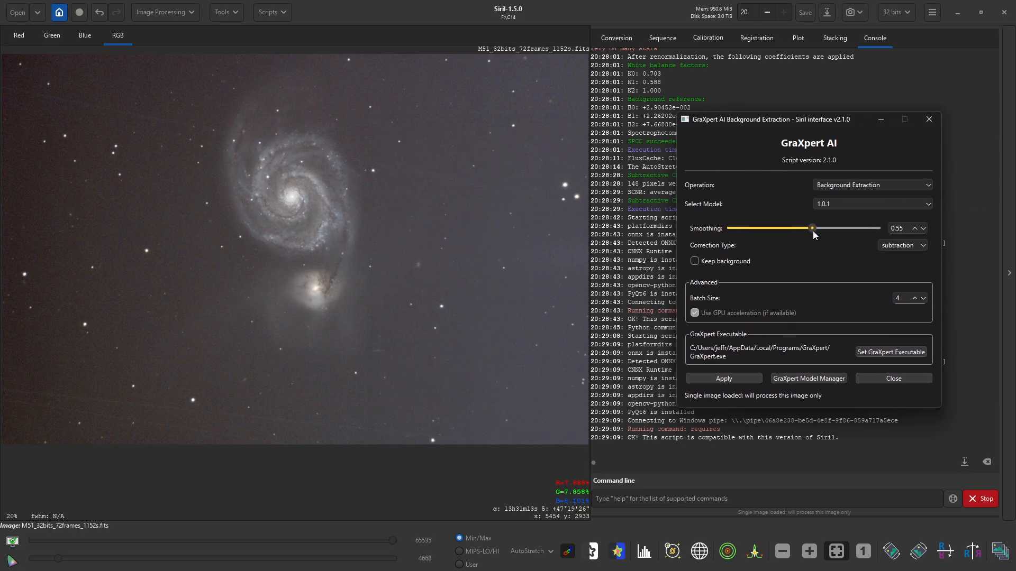
{"action": "left_click_drag", "start_coordinate": [818, 236], "coordinate": [820, 237]}
{"action": "left_click", "coordinate": [719, 377]}
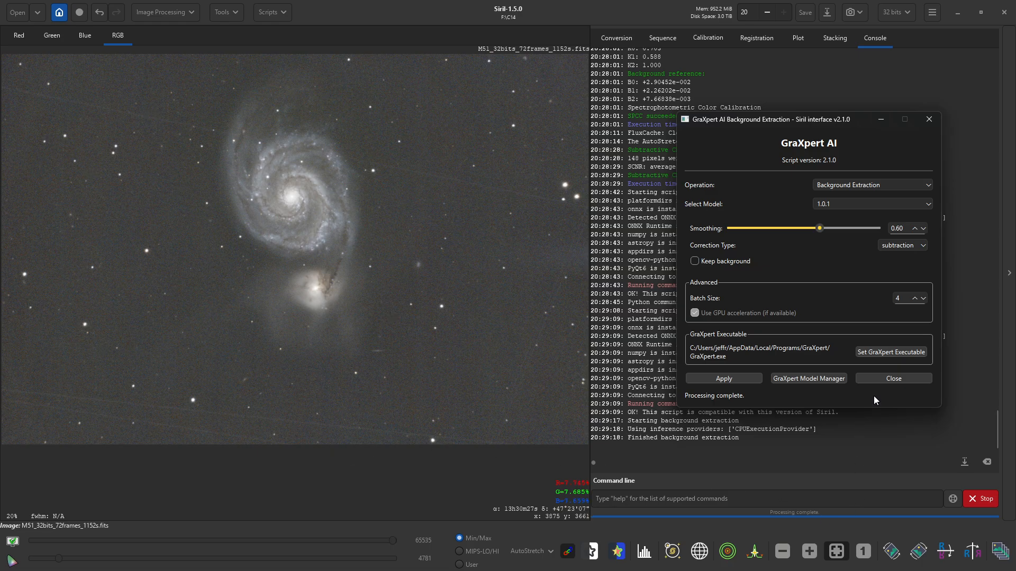
{"action": "left_click", "coordinate": [875, 380]}
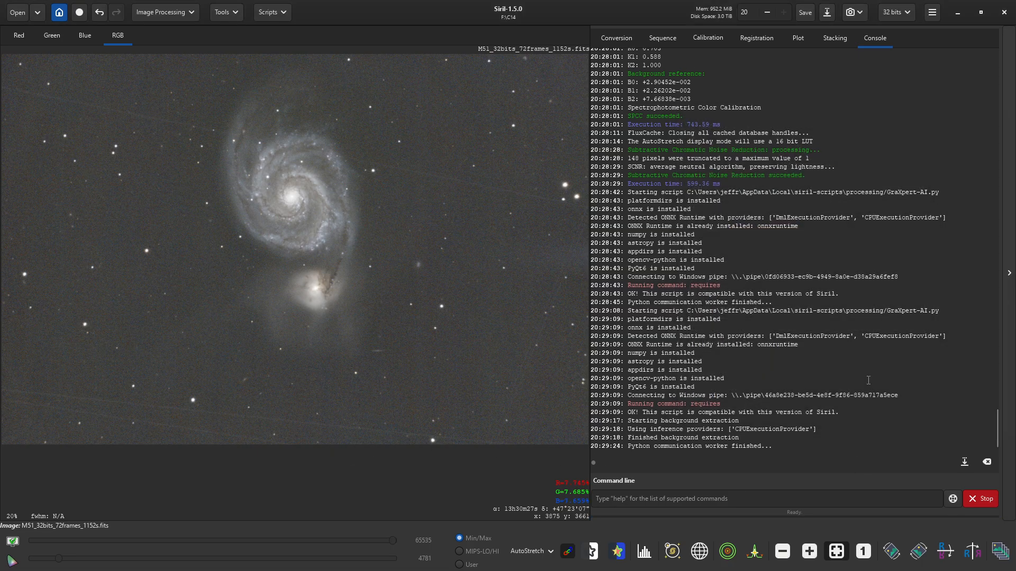
{"action": "left_click", "coordinate": [166, 16]}
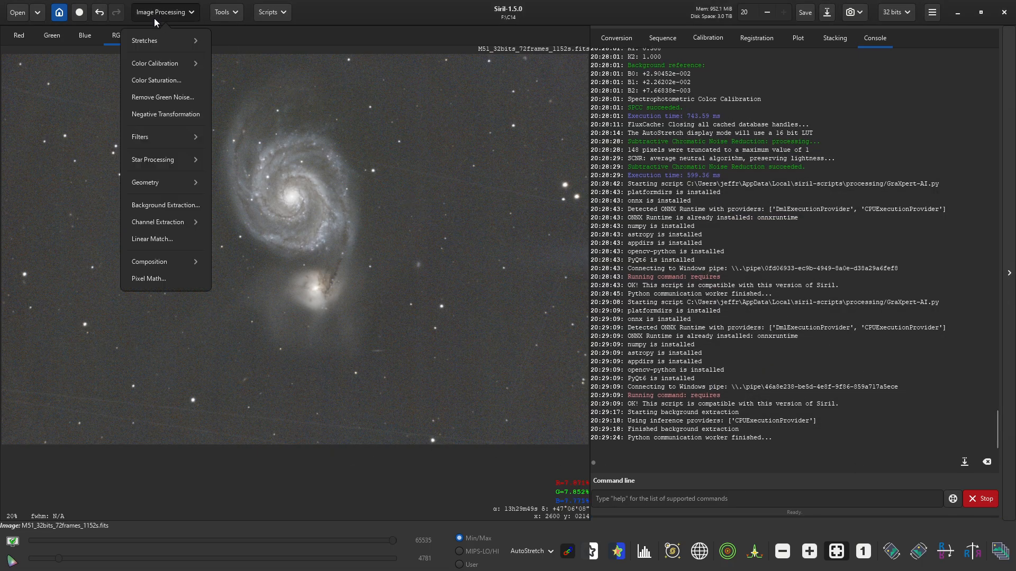
- Apply vertical Banding Reduction at amount 1.0 with Protect from Highlights enabled
{"action": "left_click", "coordinate": [140, 137]}
{"action": "left_click", "coordinate": [122, 75]}
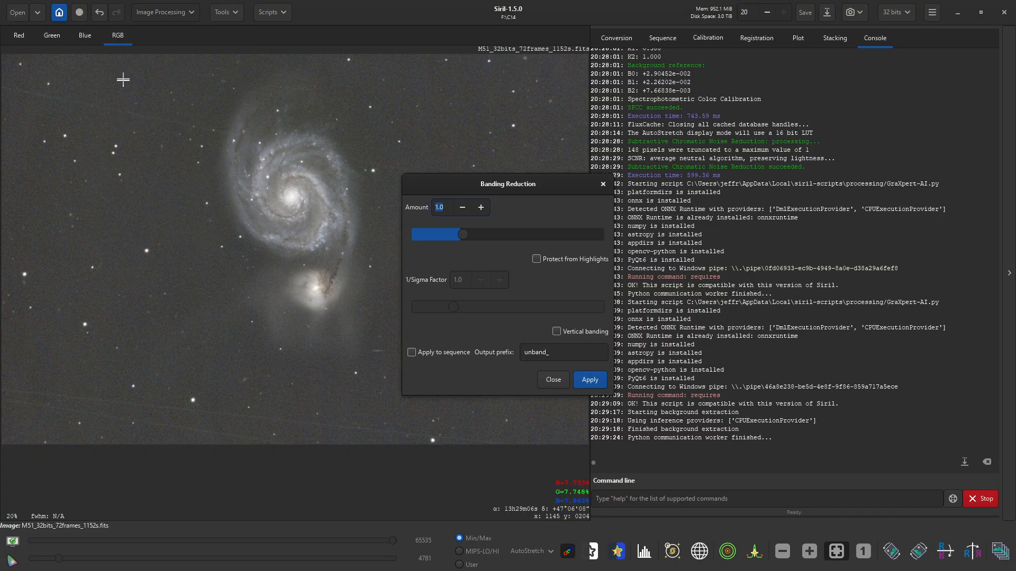
{"action": "left_click", "coordinate": [537, 259]}
{"action": "left_click", "coordinate": [556, 331]}
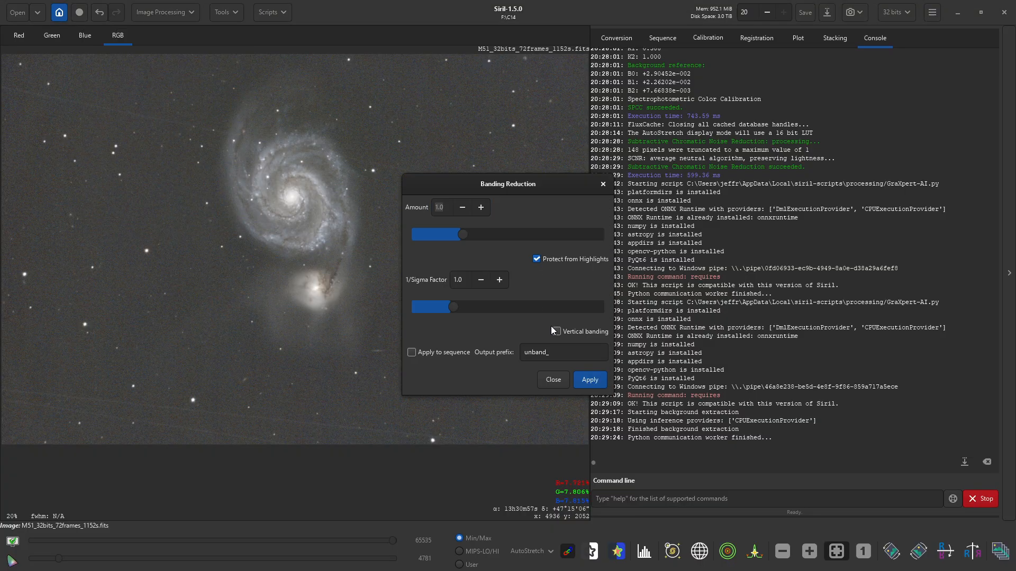
{"action": "left_click", "coordinate": [592, 383]}
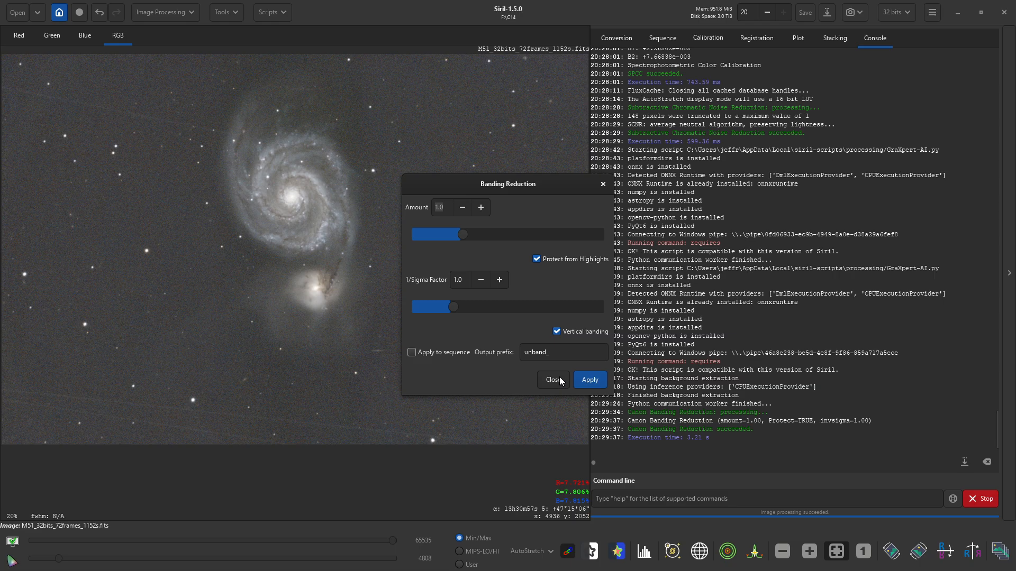
{"action": "left_click", "coordinate": [559, 380]}
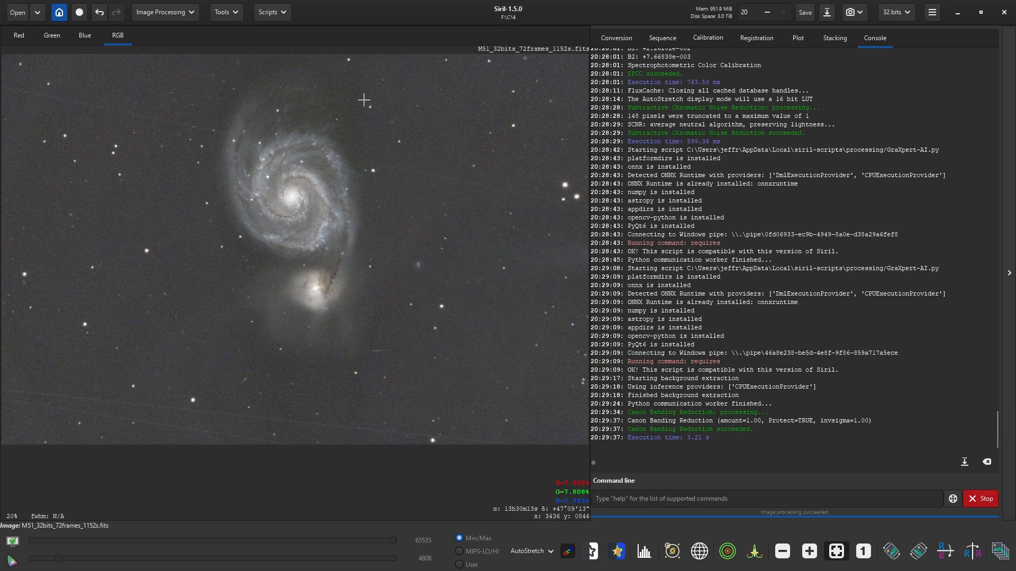
- Run the AutoBGE script with 100 sample points and polynomial degree 2
{"action": "left_click", "coordinate": [269, 12]}
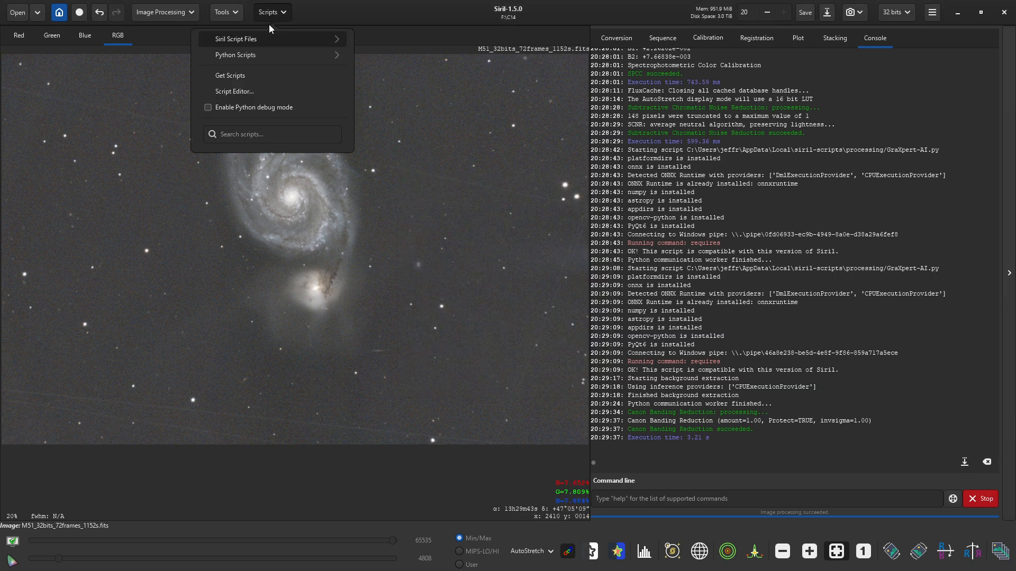
{"action": "left_click", "coordinate": [263, 53]}
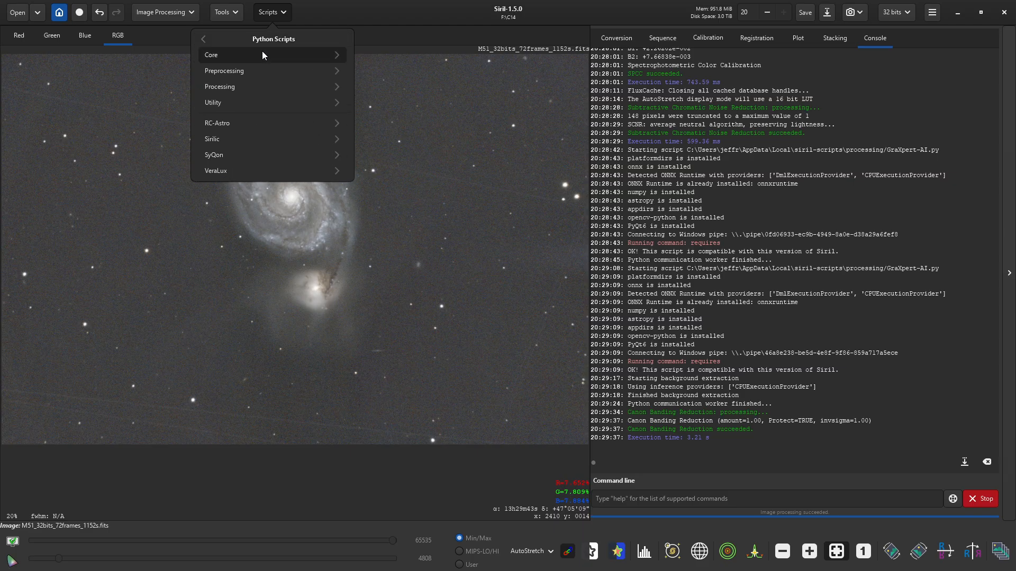
{"action": "left_click", "coordinate": [249, 88]}
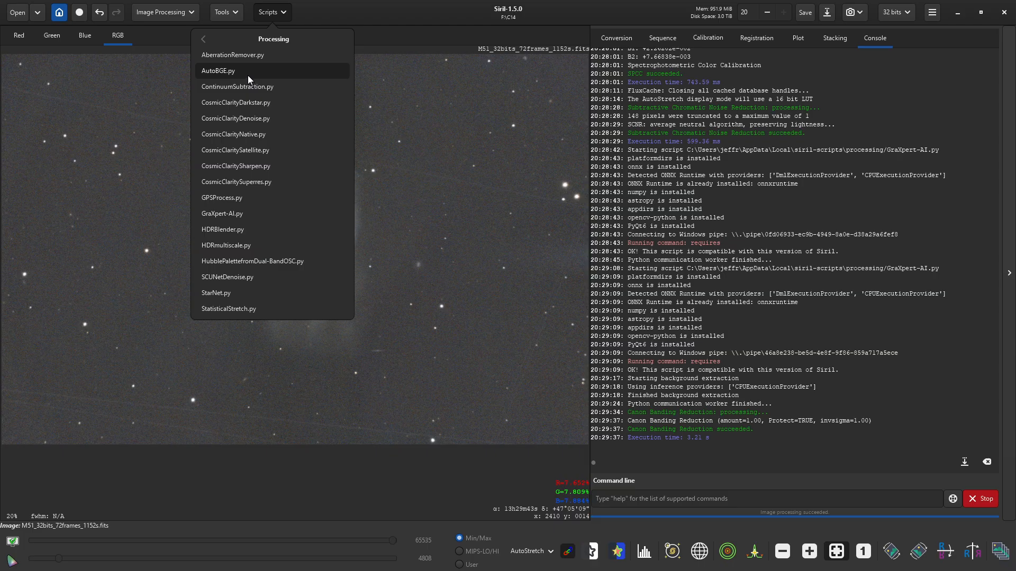
{"action": "left_click", "coordinate": [247, 74]}
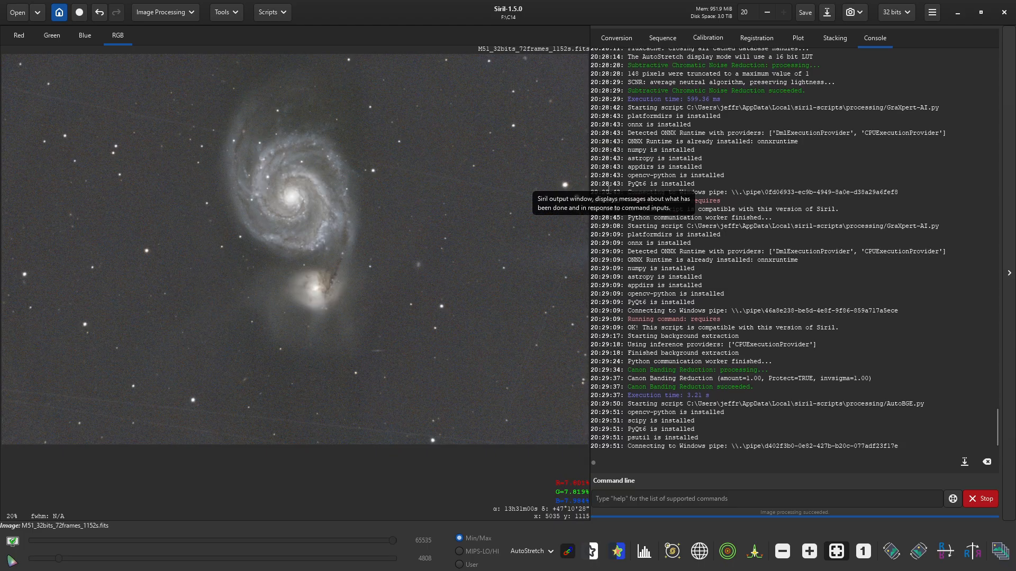
{"action": "left_click_drag", "start_coordinate": [497, 135], "coordinate": [748, 94]}
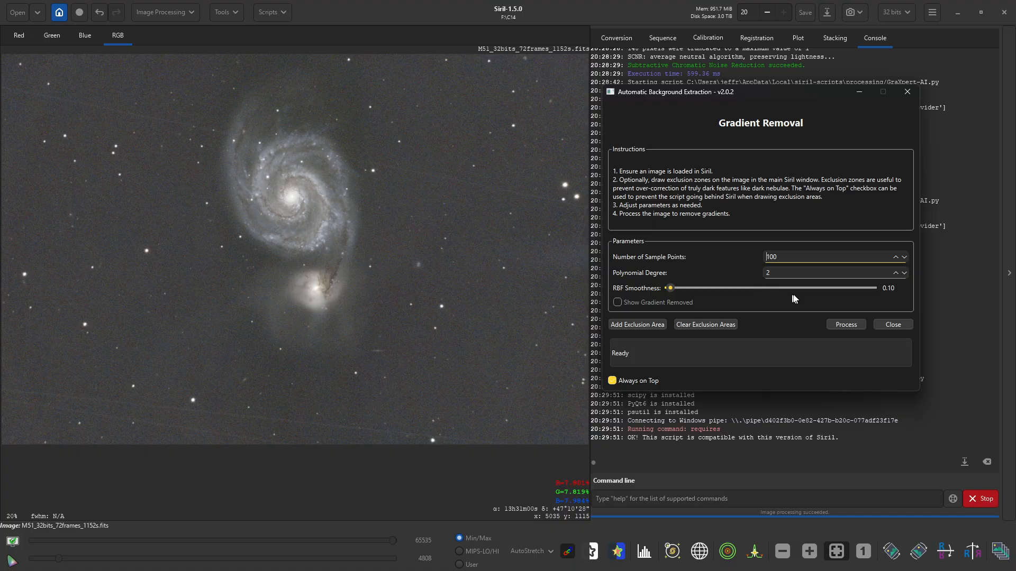
{"action": "left_click", "coordinate": [848, 324]}
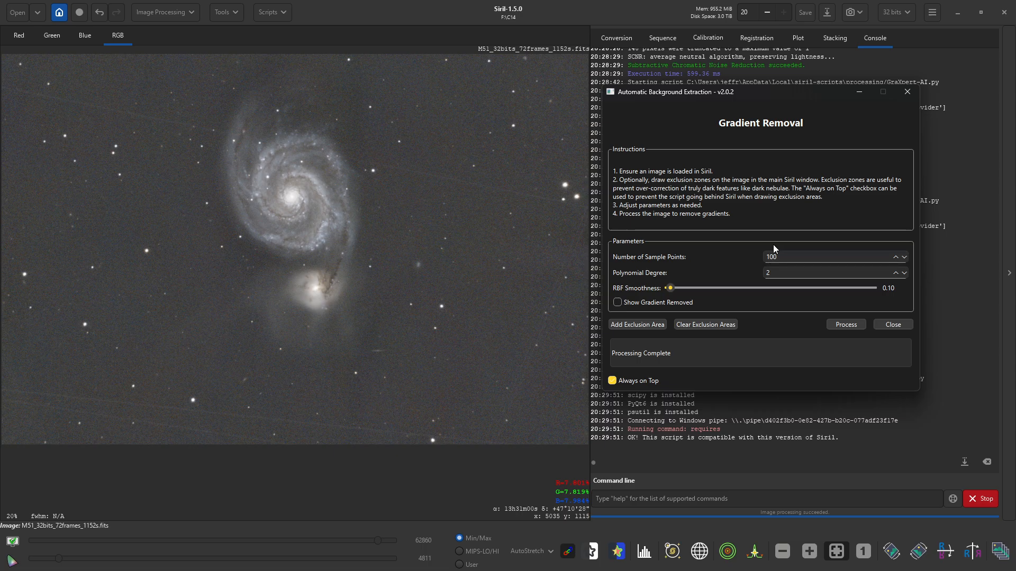
- Close AutoBGE, run the AberrationRemover script at strength 1.00, and close it when complete
{"action": "left_click", "coordinate": [882, 328]}
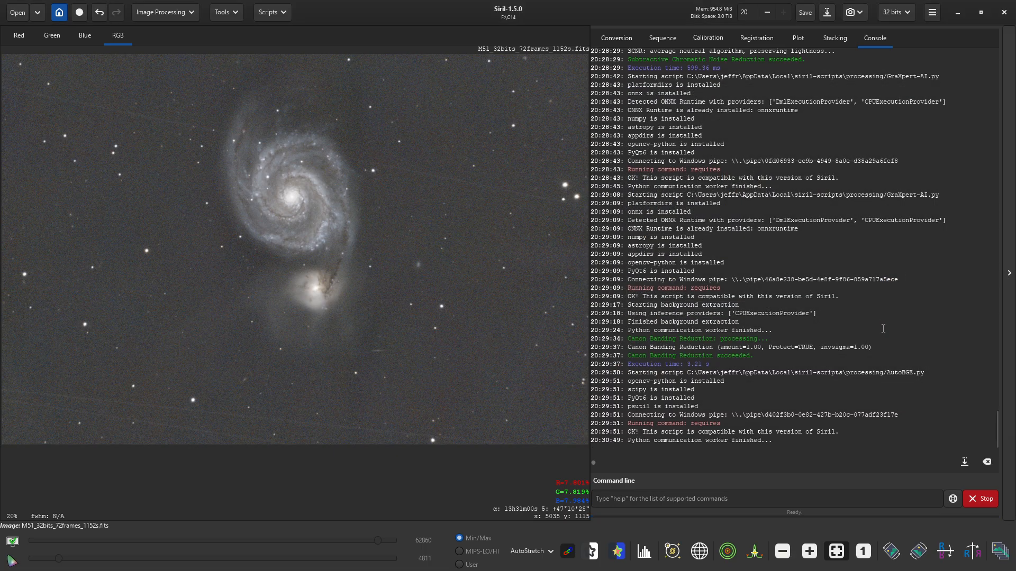
{"action": "left_click", "coordinate": [263, 12]}
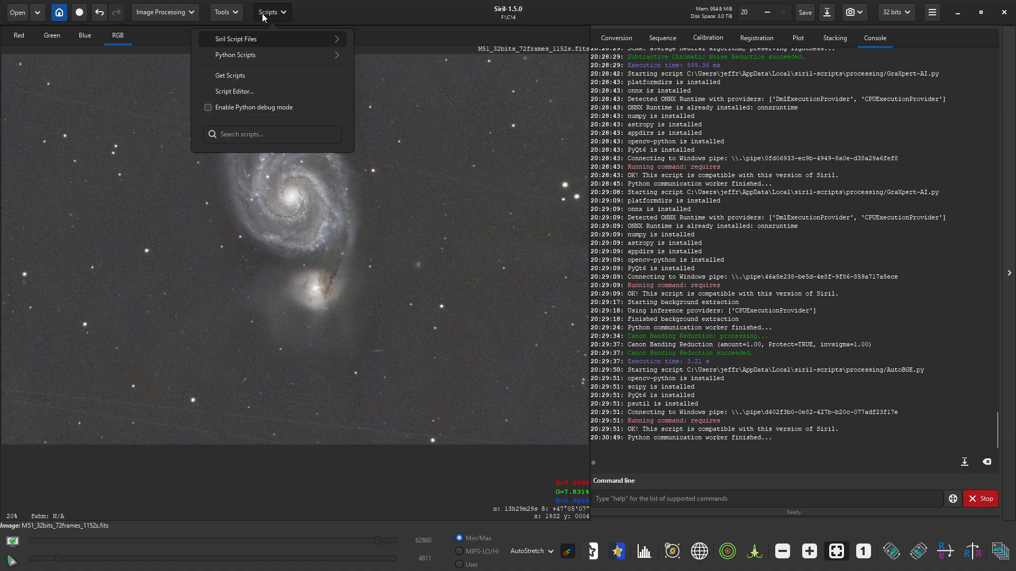
{"action": "left_click", "coordinate": [253, 55]}
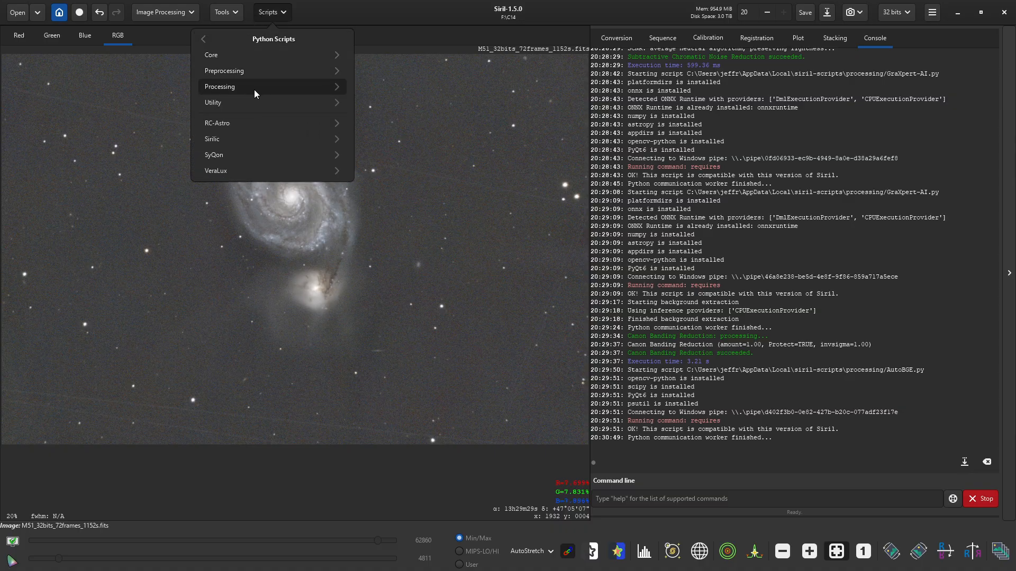
{"action": "left_click", "coordinate": [254, 88]}
{"action": "left_click", "coordinate": [275, 59]}
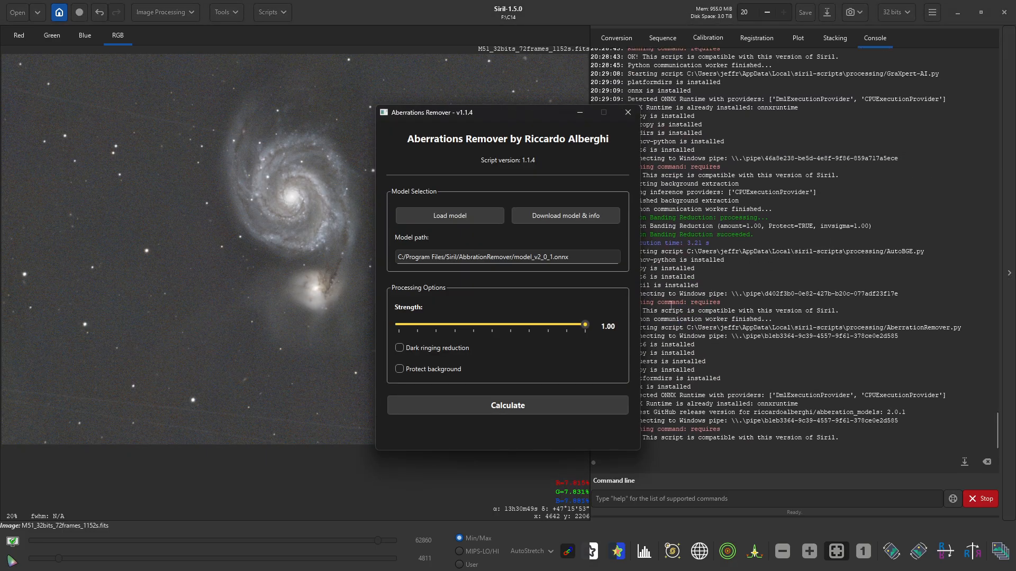
{"action": "left_click_drag", "start_coordinate": [483, 121], "coordinate": [726, 86]}
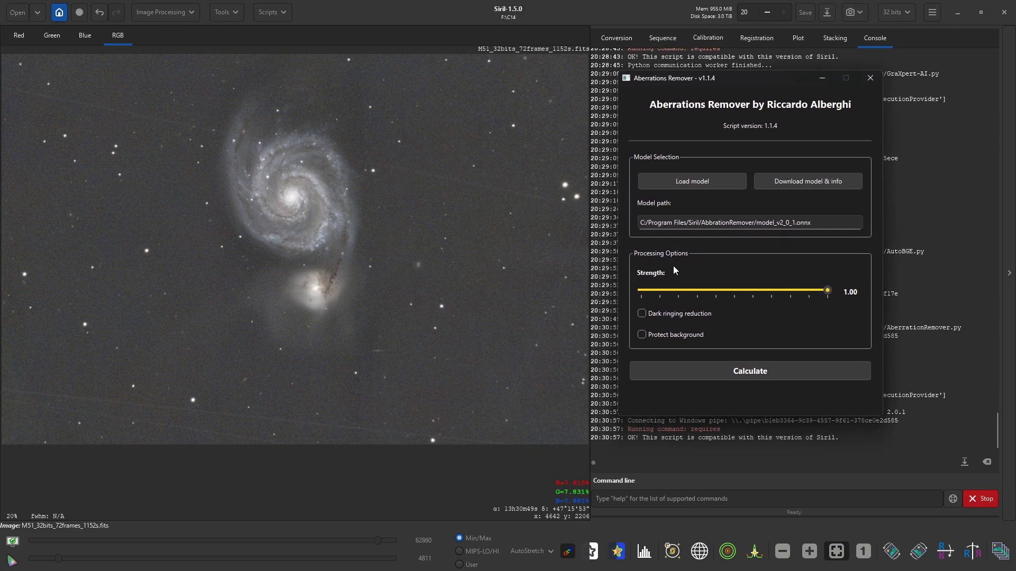
{"action": "left_click", "coordinate": [762, 366]}
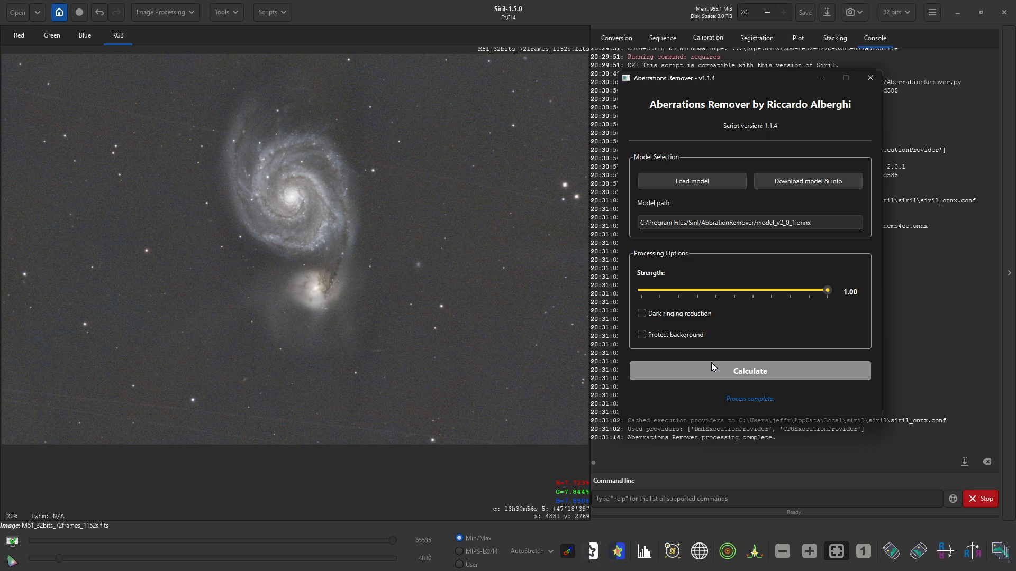
{"action": "left_click", "coordinate": [870, 78]}
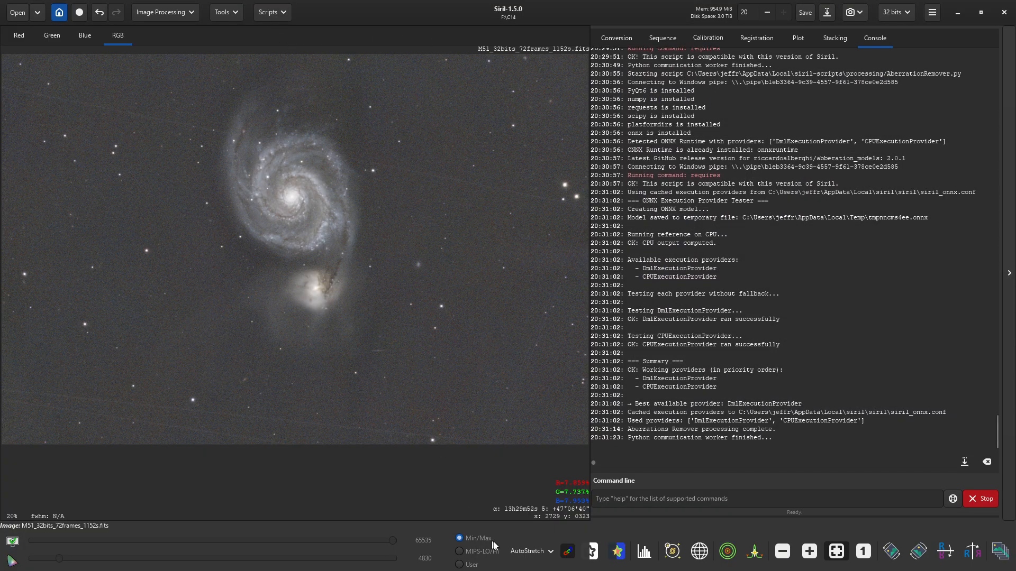
- Set the display to Linear and launch the VeraLux HyperMetric Stretch script
{"action": "left_click", "coordinate": [527, 551]}
{"action": "left_click", "coordinate": [518, 441]}
{"action": "left_click", "coordinate": [275, 11]}
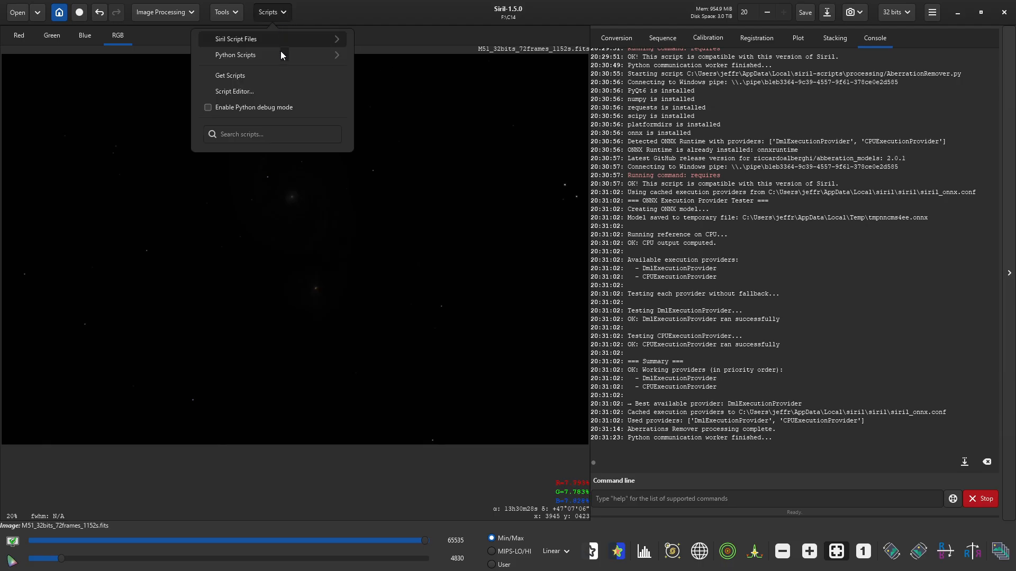
{"action": "mouse_move", "coordinate": [274, 57]}
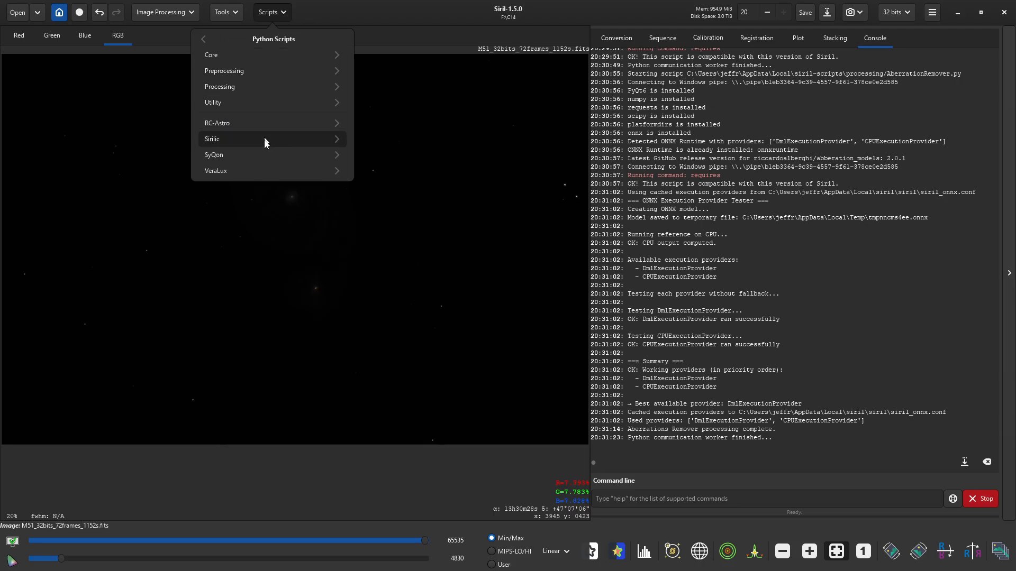
{"action": "left_click", "coordinate": [259, 169]}
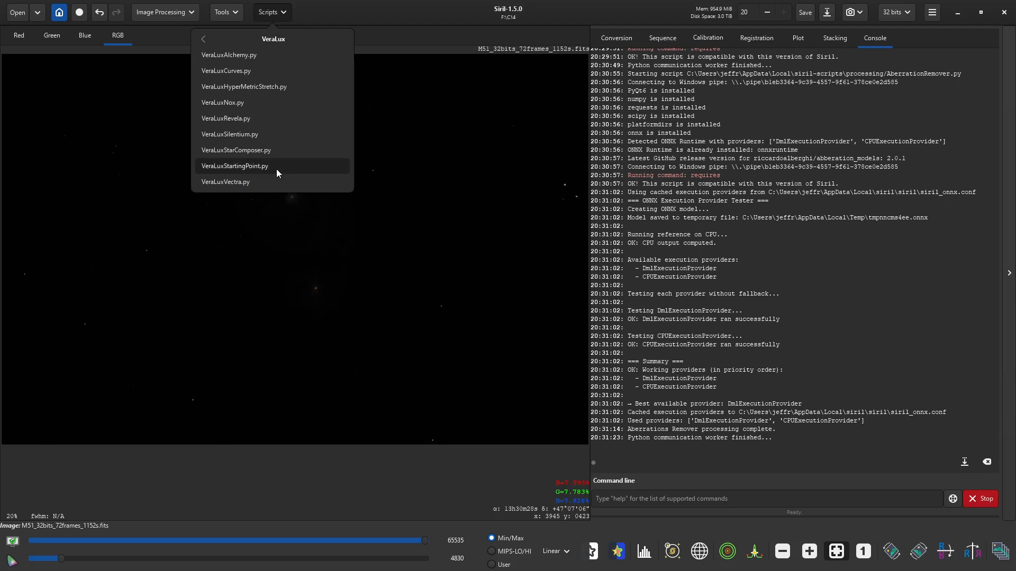
{"action": "left_click", "coordinate": [233, 88]}
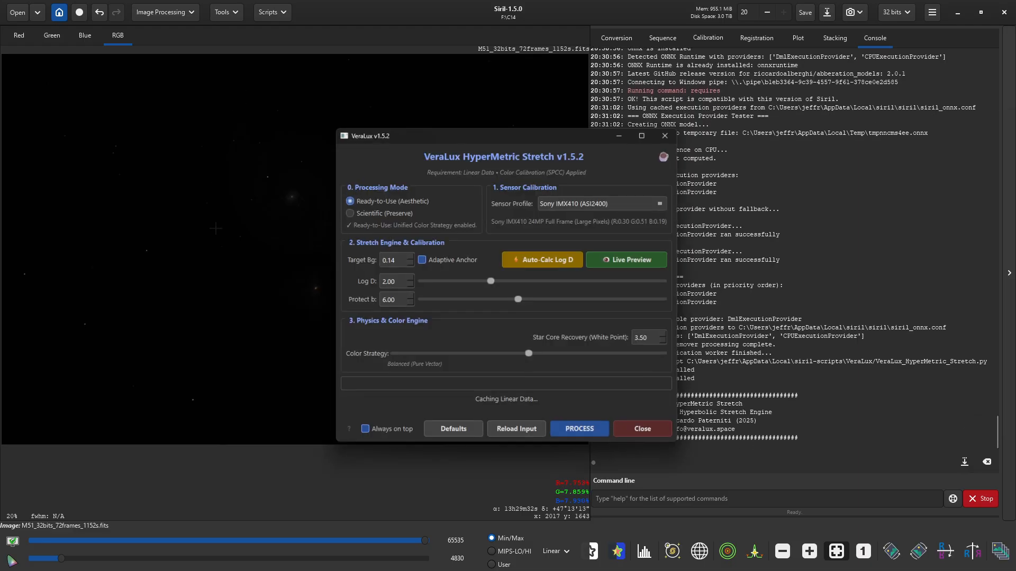
- Preview the stretch, auto-calculate Log D to 3.89, and process it in Ready-to-Use mode
{"action": "left_click_drag", "start_coordinate": [526, 129], "coordinate": [267, 119]}
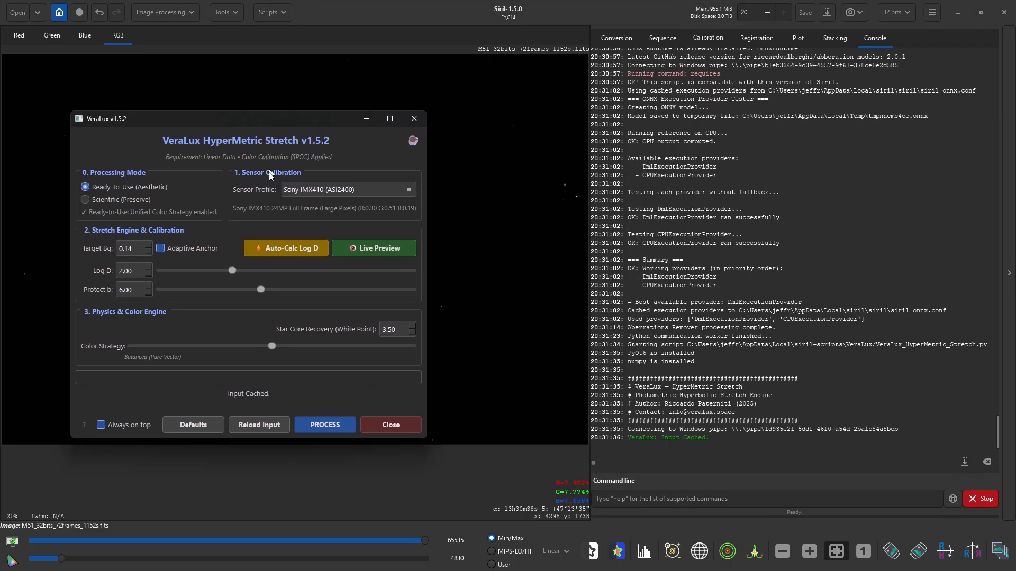
{"action": "left_click", "coordinate": [365, 247]}
{"action": "left_click_drag", "start_coordinate": [472, 119], "coordinate": [629, 114]}
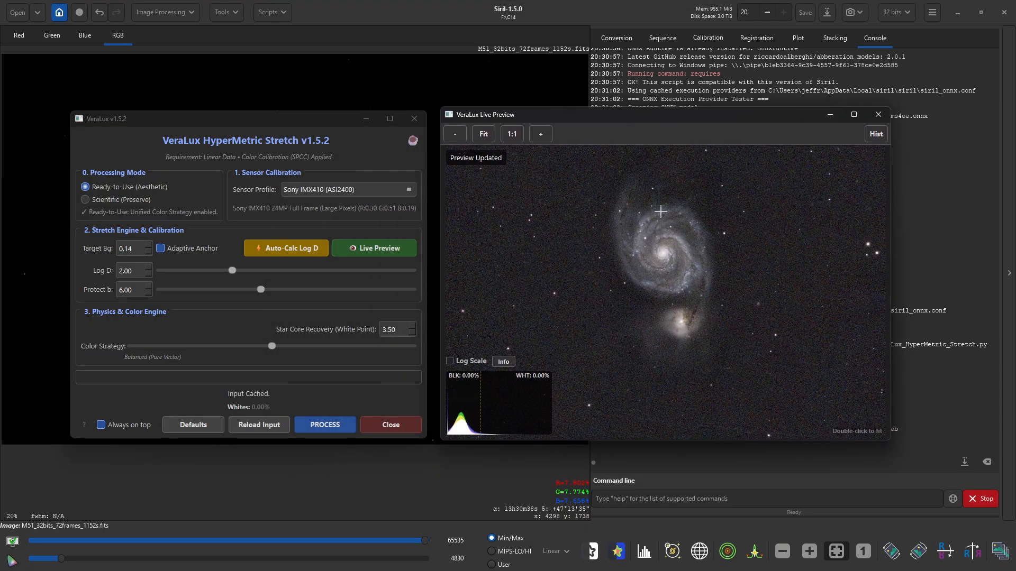
{"action": "left_click", "coordinate": [287, 249]}
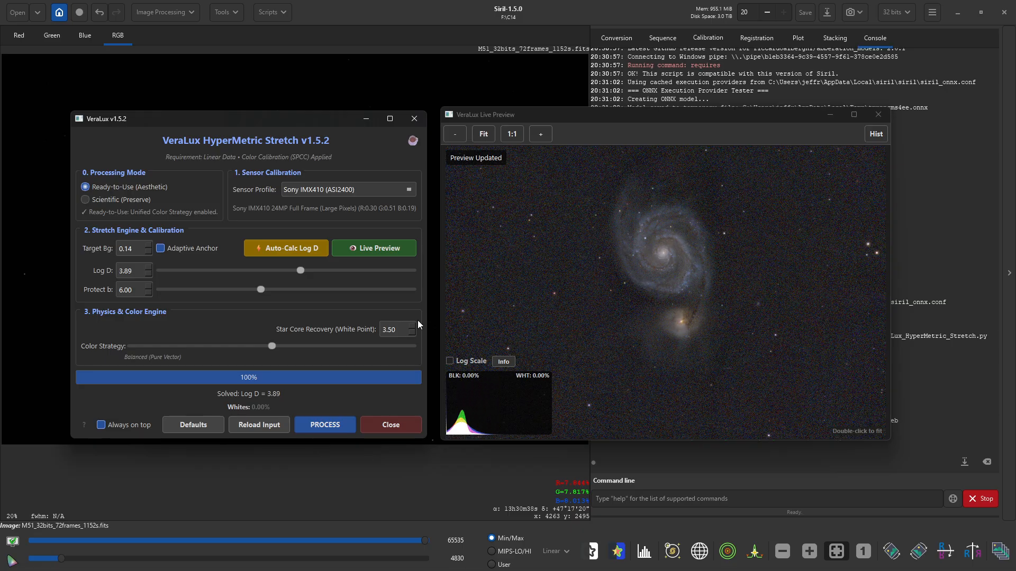
{"action": "left_click", "coordinate": [331, 426]}
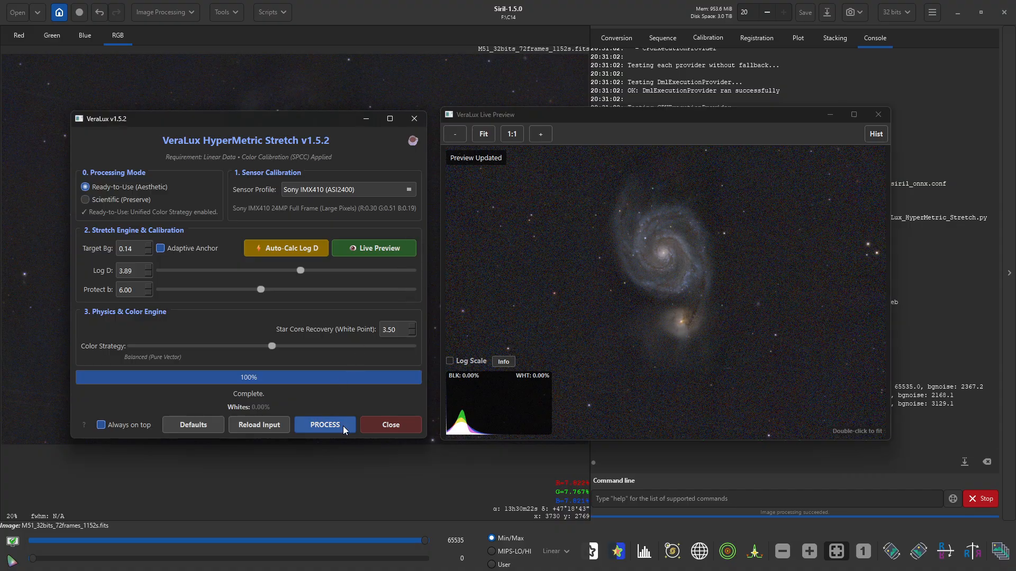
{"action": "left_click", "coordinate": [378, 427]}
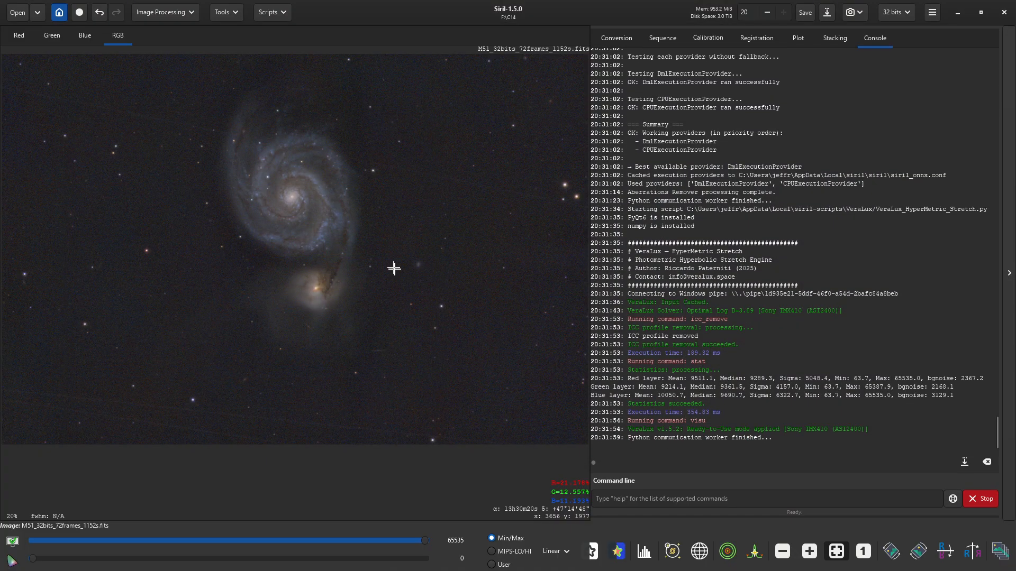
- Run SyQon Parallax for aberration correction, 3.0 star reduction and 1.33 sharpening
{"action": "left_click", "coordinate": [274, 14]}
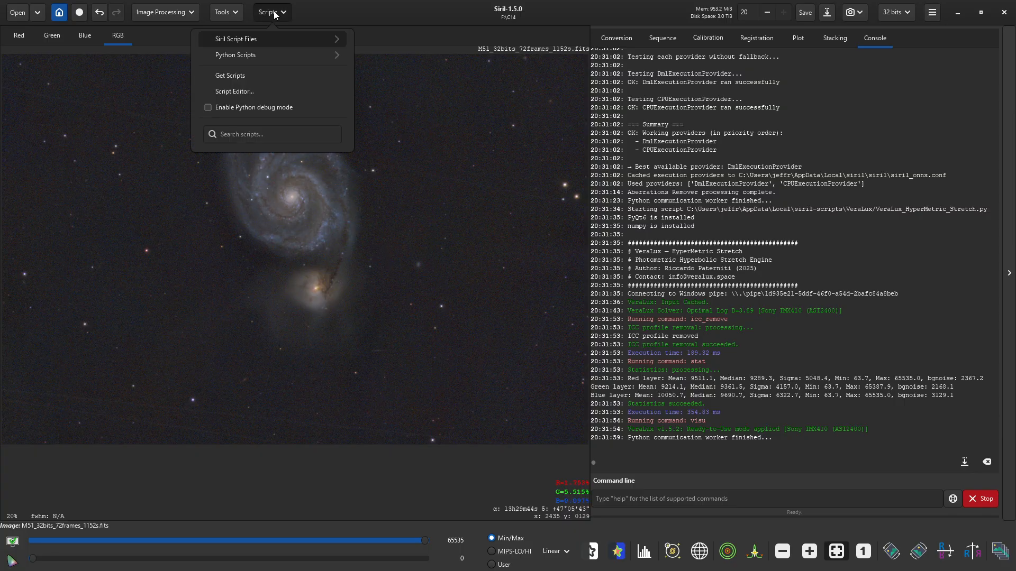
{"action": "left_click", "coordinate": [271, 56]}
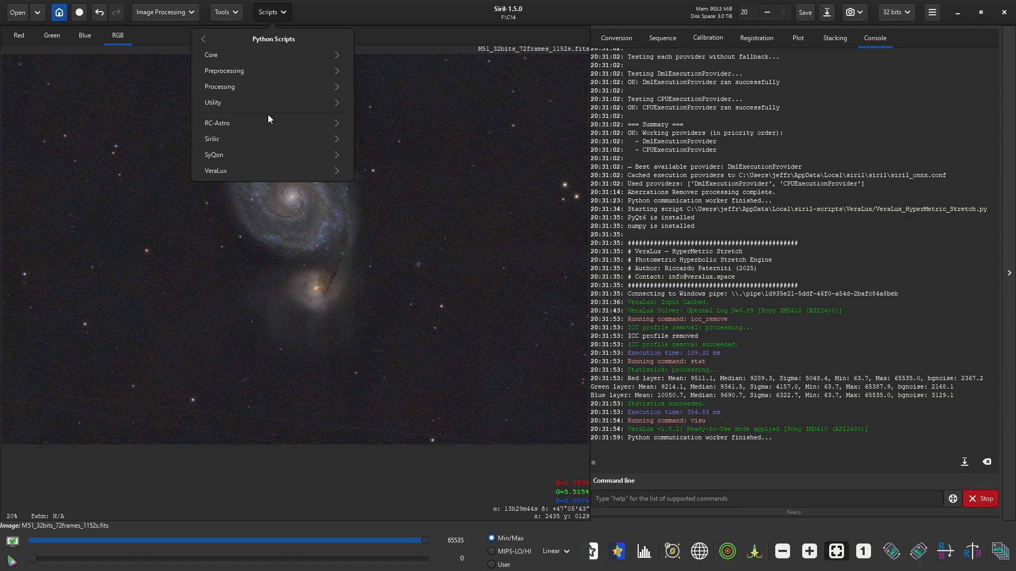
{"action": "left_click", "coordinate": [265, 154]}
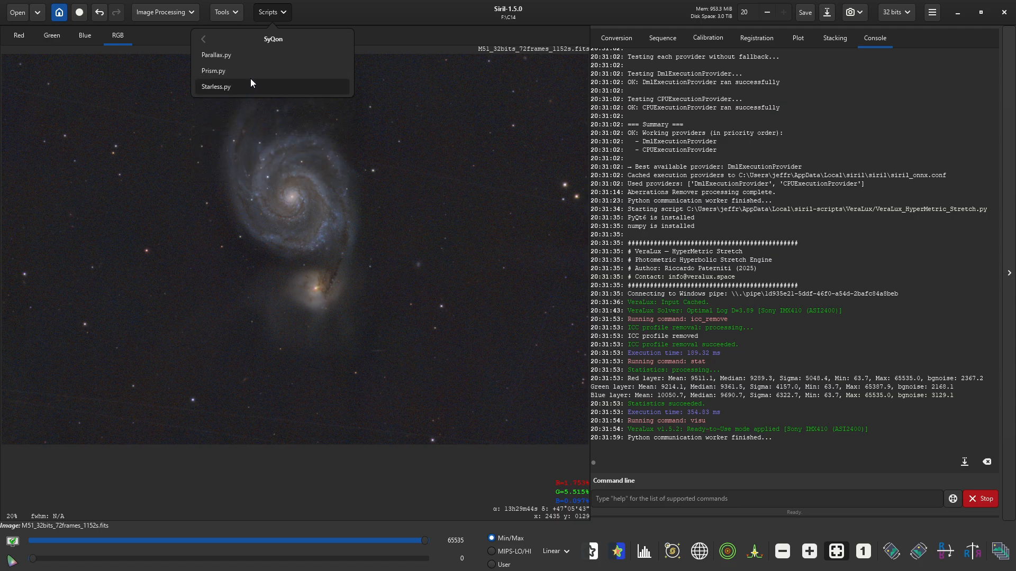
{"action": "left_click", "coordinate": [243, 56]}
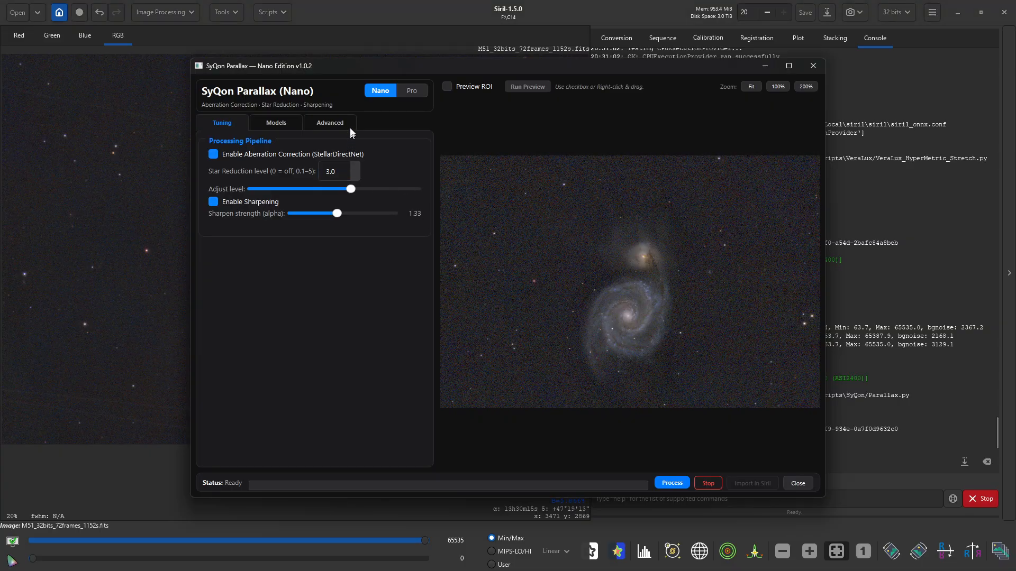
{"action": "left_click", "coordinate": [676, 484]}
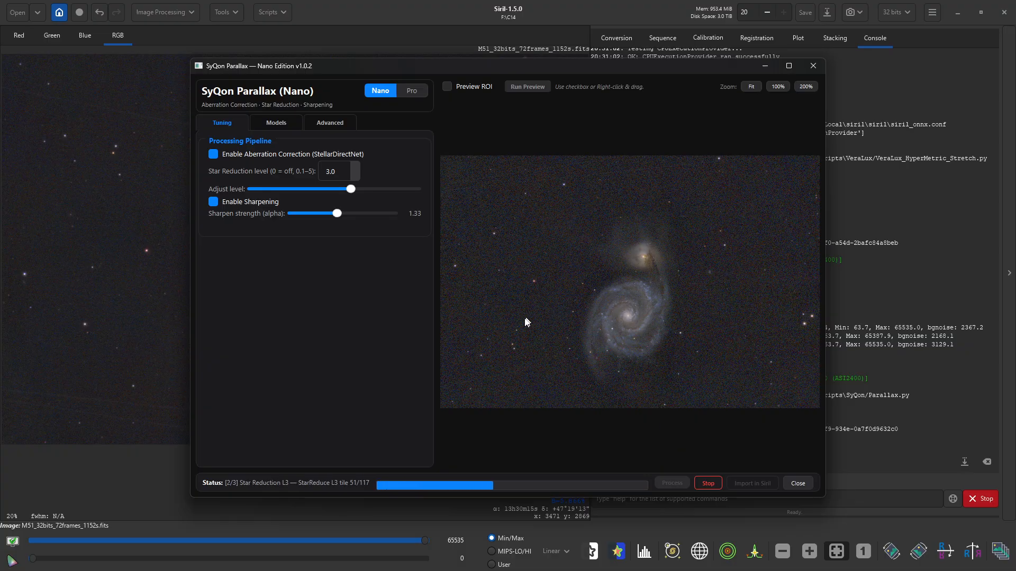
- Compare before and after with the slider, then import the Parallax result into M51
{"action": "scroll", "coordinate": [503, 339], "scroll_direction": "up", "scroll_amount": 3}
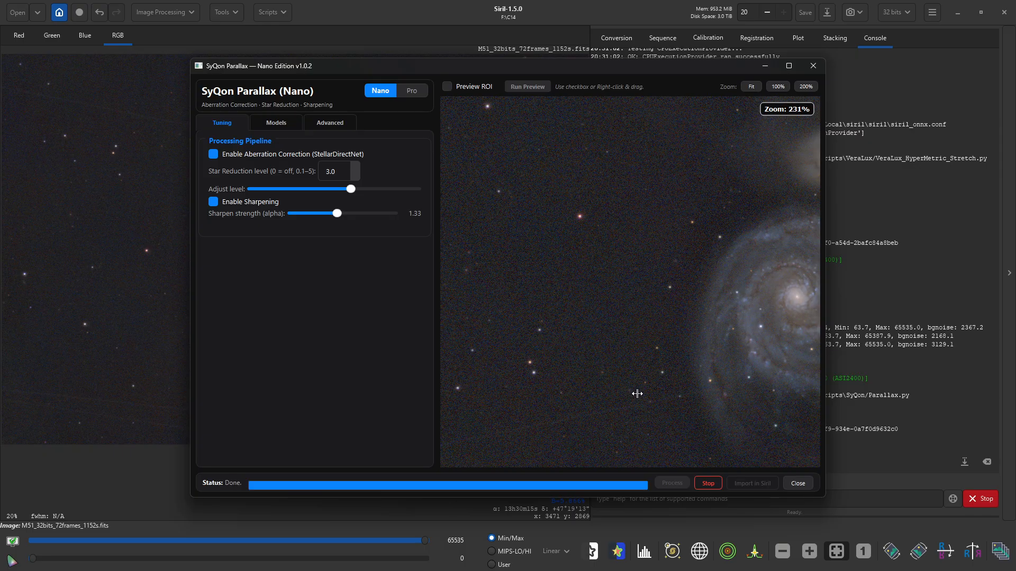
{"action": "left_click_drag", "start_coordinate": [630, 282], "coordinate": [709, 281]}
{"action": "mouse_move", "coordinate": [647, 283]}
{"action": "left_mouse_down"}
{"action": "mouse_move", "coordinate": [696, 282]}
{"action": "mouse_move", "coordinate": [644, 282]}
{"action": "left_mouse_up"}
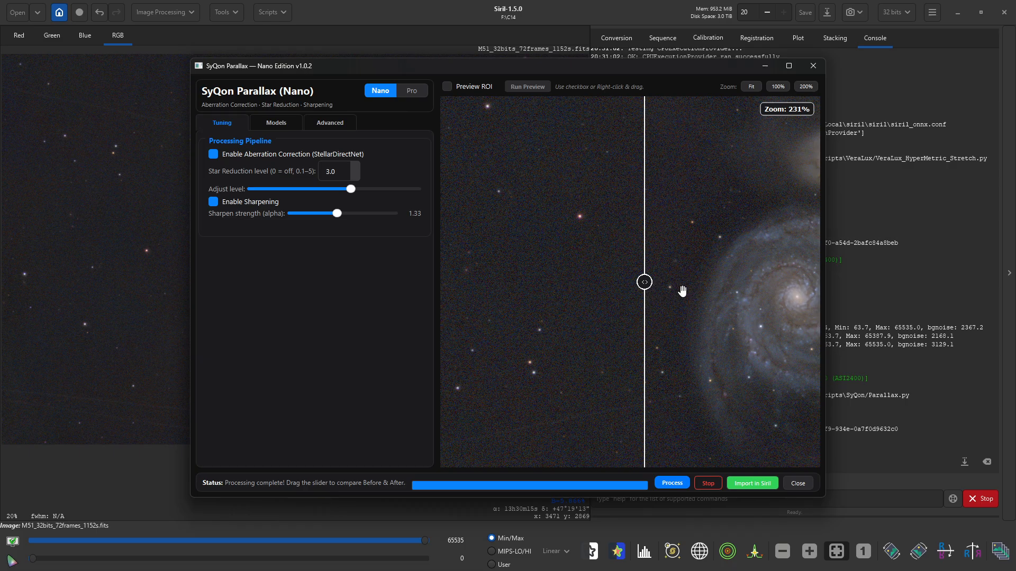
{"action": "left_click_drag", "start_coordinate": [644, 239], "coordinate": [478, 251]}
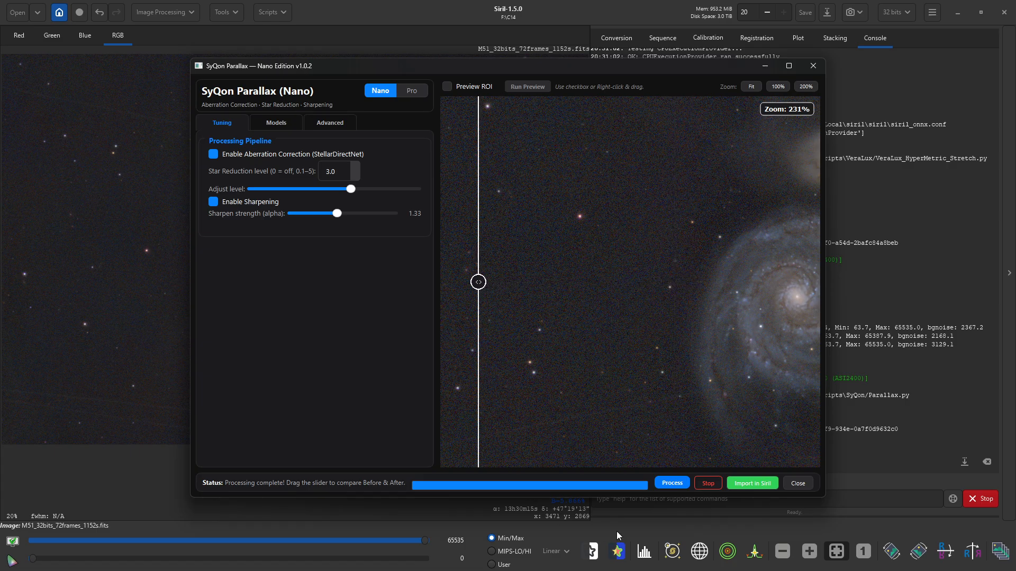
{"action": "left_click", "coordinate": [755, 484]}
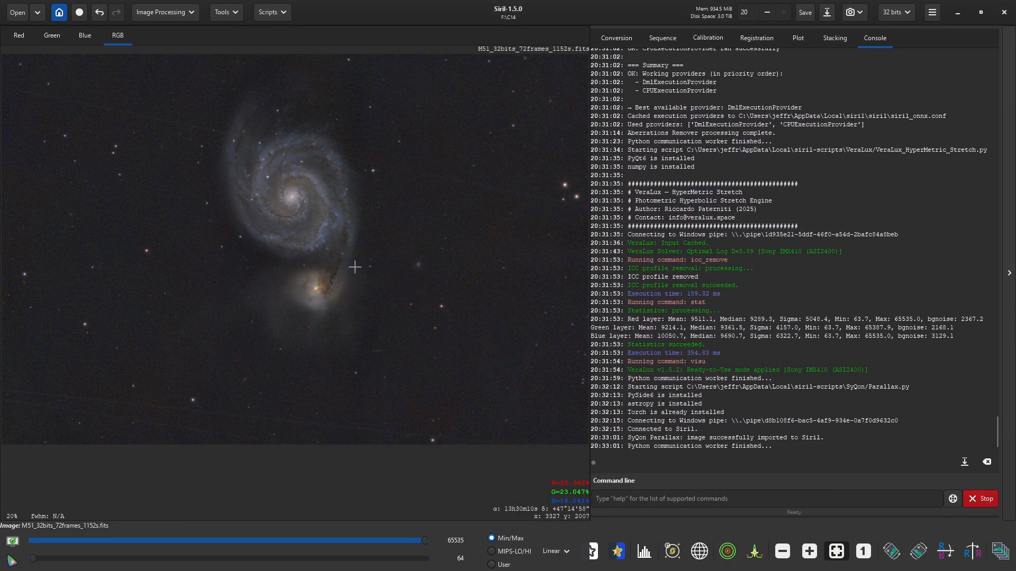
- Launch SyQon Prism and start denoising with the Prism Mini model at 96% strength
{"action": "left_click", "coordinate": [272, 15]}
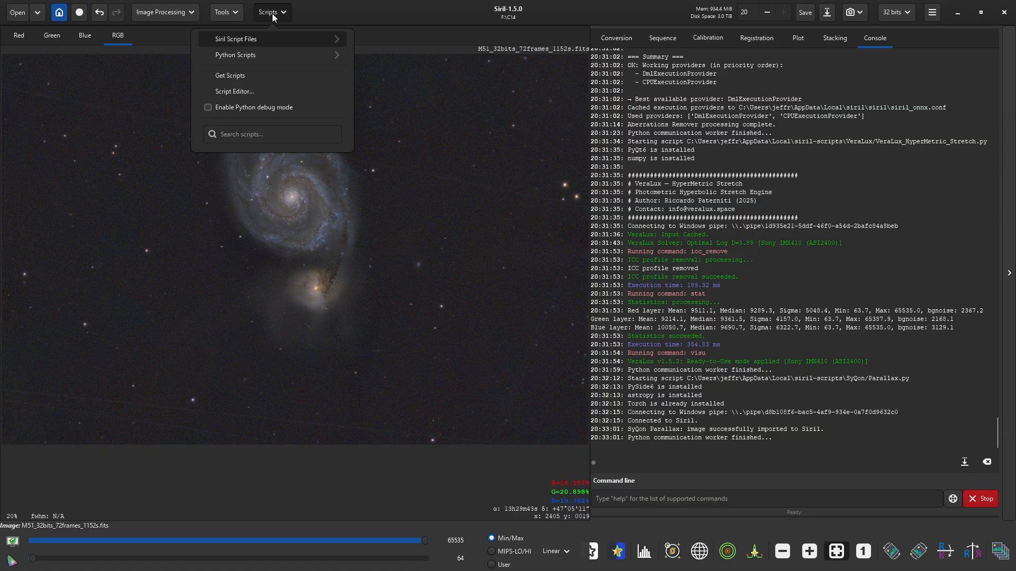
{"action": "left_click", "coordinate": [270, 61]}
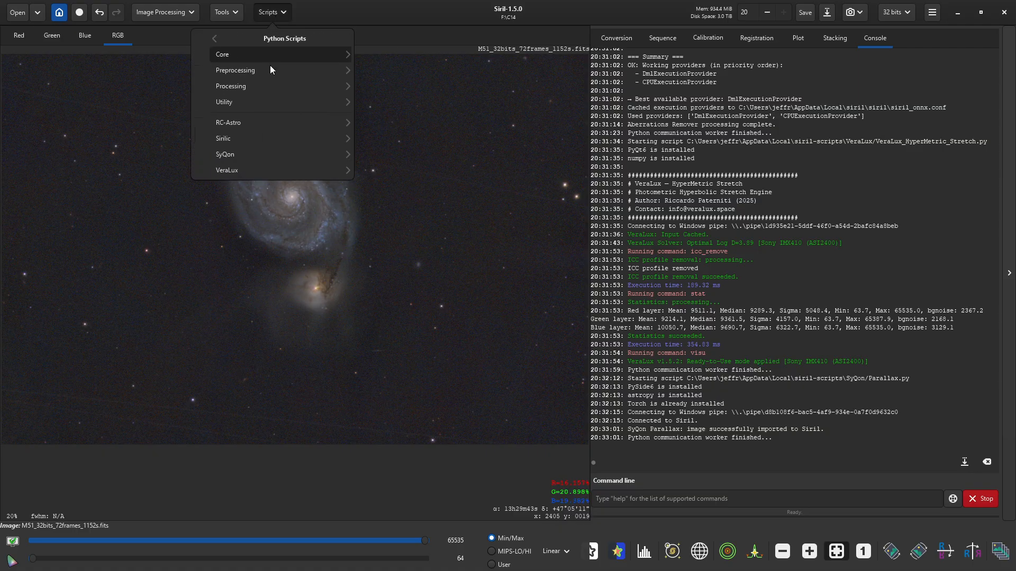
{"action": "left_click", "coordinate": [259, 154]}
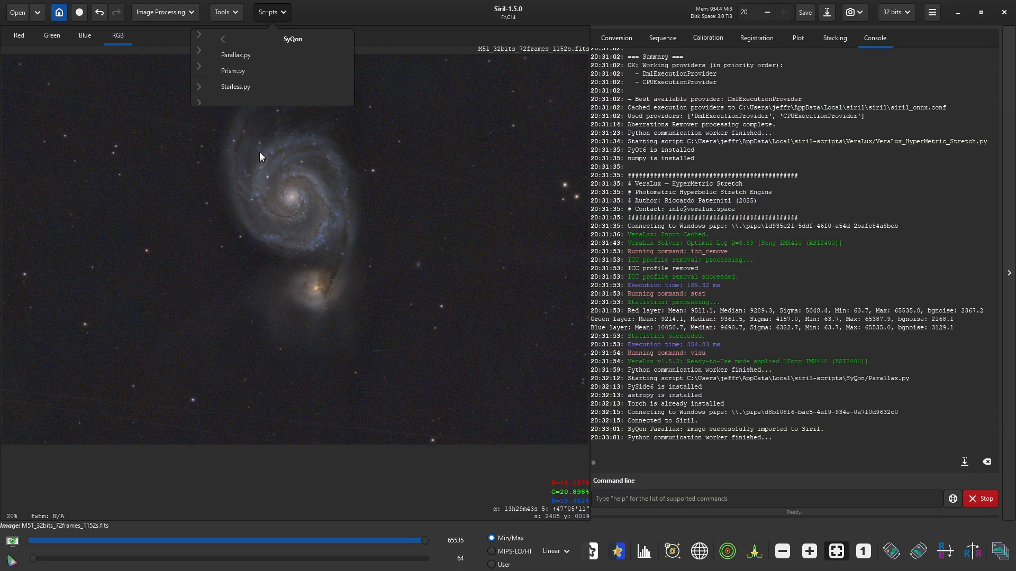
{"action": "left_click", "coordinate": [243, 72]}
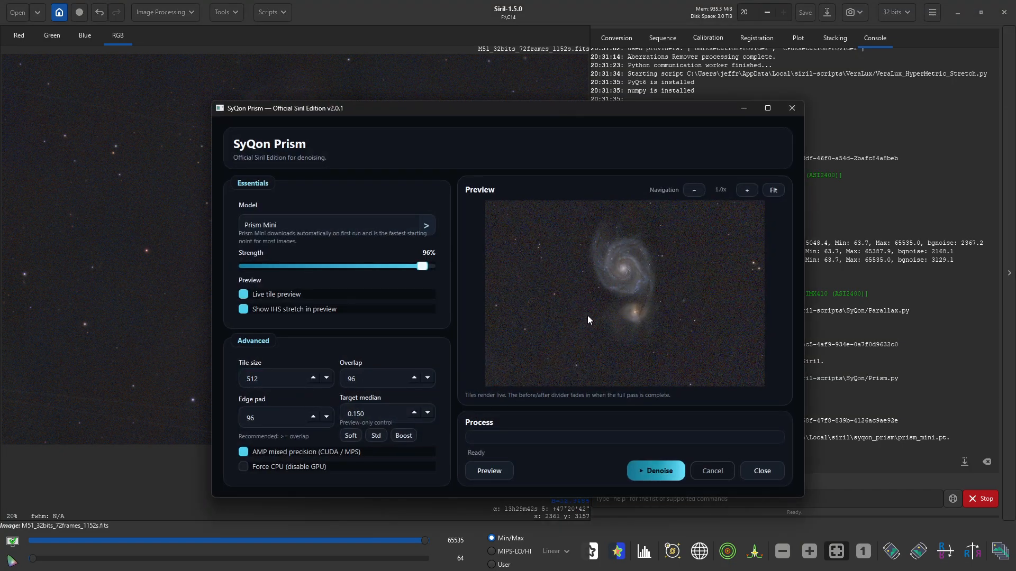
{"action": "left_click", "coordinate": [652, 471]}
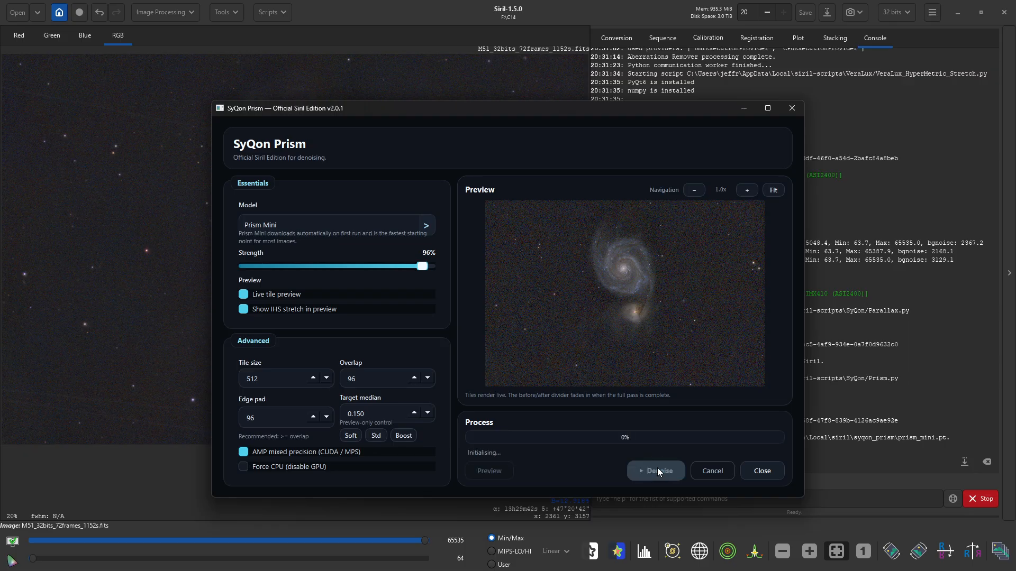
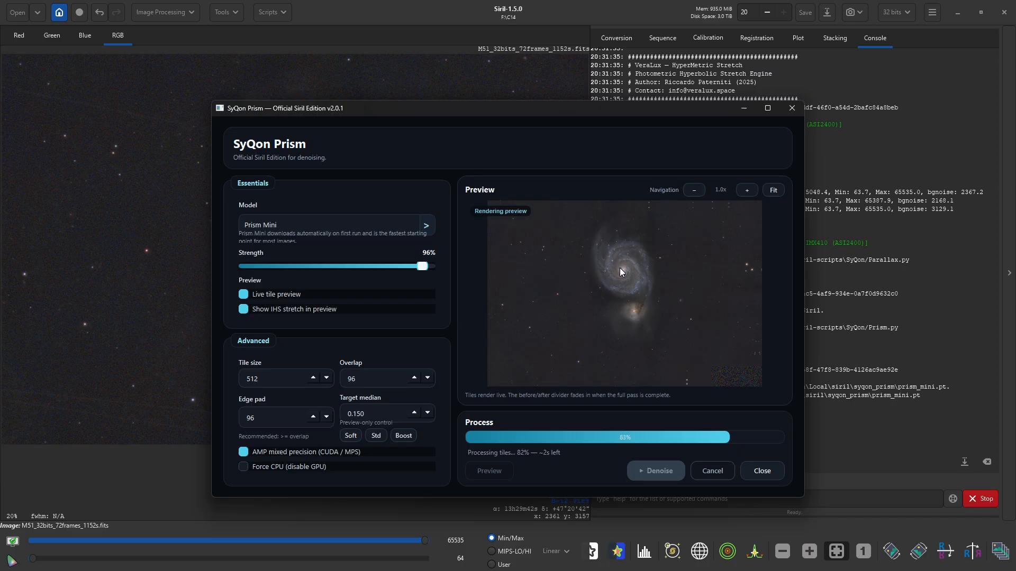
- Compare the Prism-denoised galaxy core against the noisy original with the divider, then close Prism
{"action": "scroll", "coordinate": [621, 268], "scroll_direction": "up", "scroll_amount": 4}
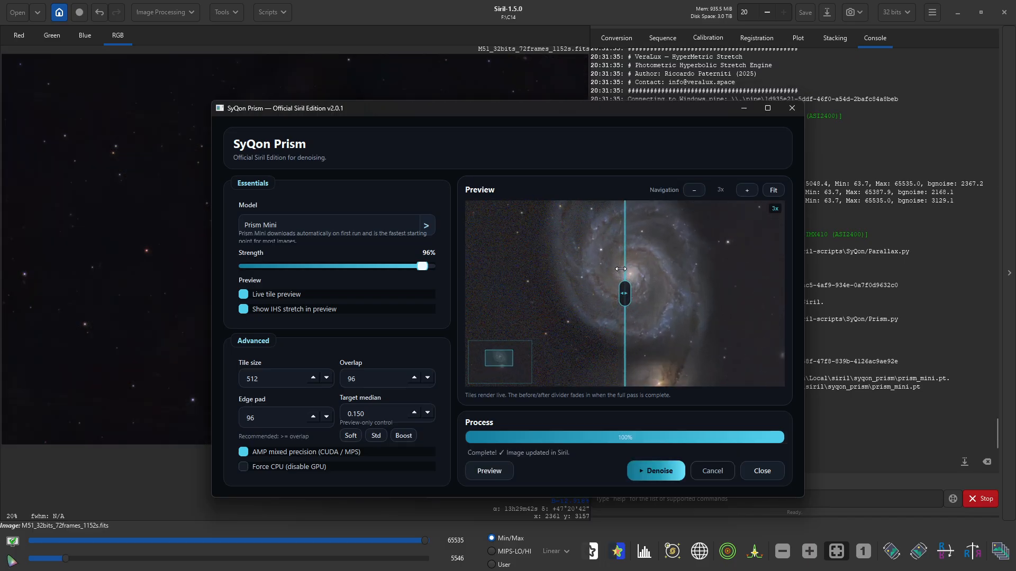
{"action": "scroll", "coordinate": [619, 279], "scroll_direction": "up", "scroll_amount": 1}
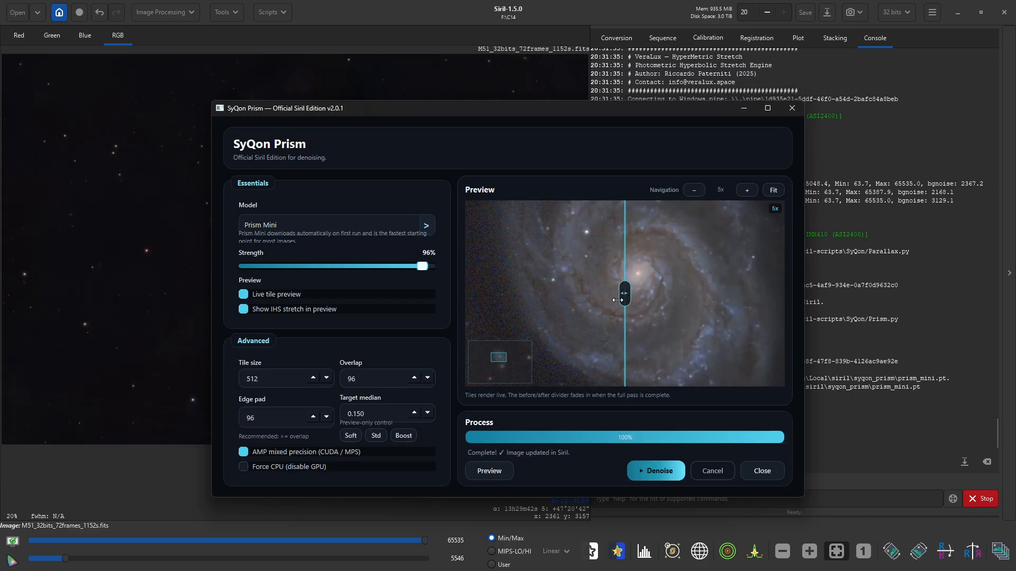
{"action": "left_click_drag", "start_coordinate": [625, 299], "coordinate": [516, 312]}
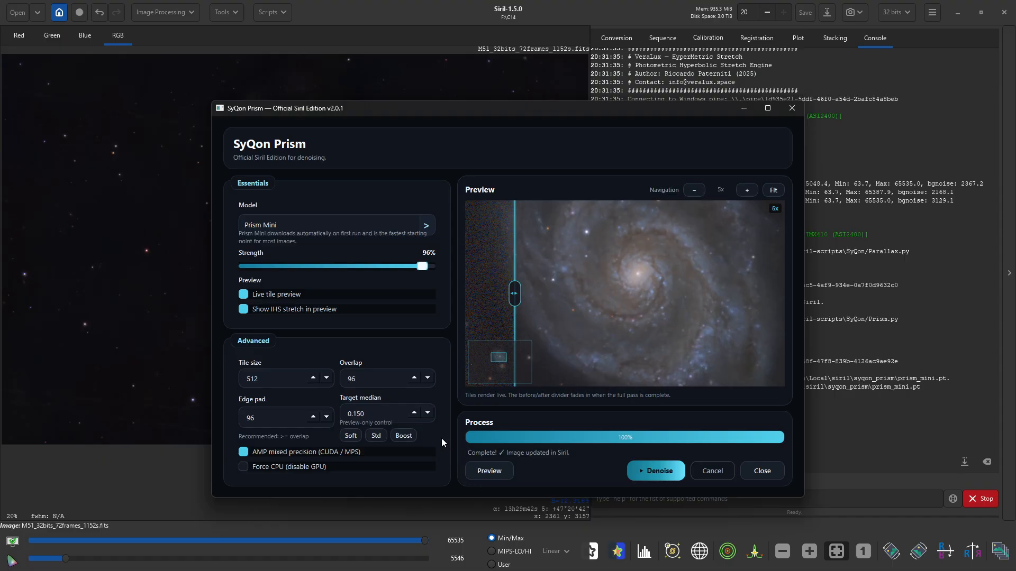
{"action": "left_click_drag", "start_coordinate": [516, 293], "coordinate": [635, 287]}
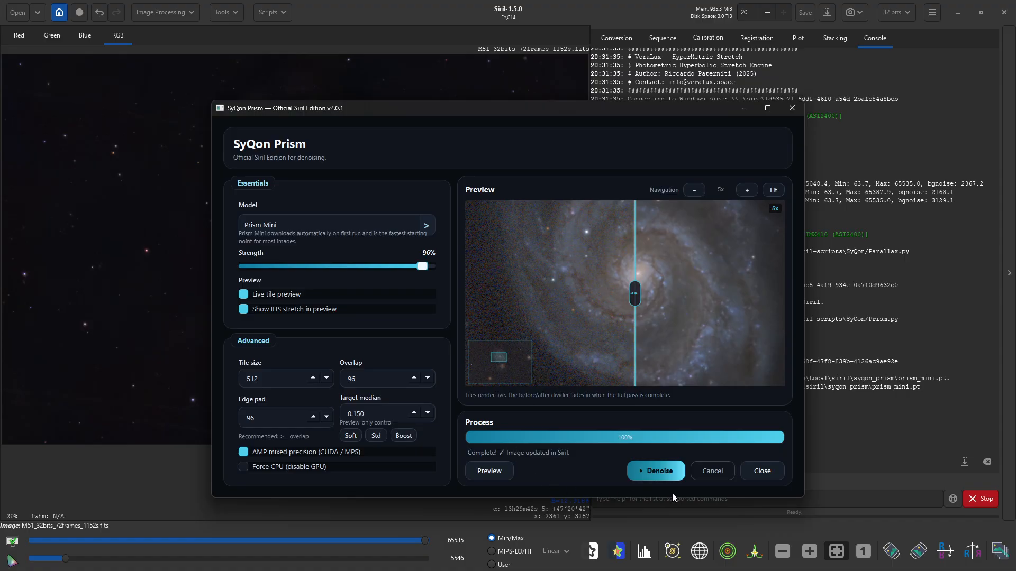
{"action": "left_click", "coordinate": [755, 473]}
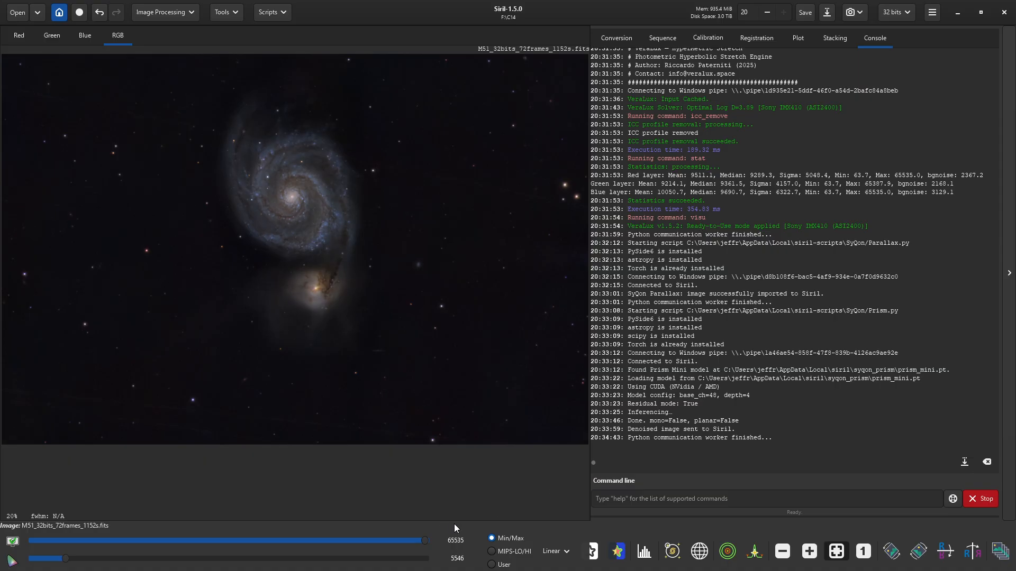
- Open Generalised Hyperbolic Stretch using Even weighted luminance and Linear stretch (BP shift)
{"action": "left_click", "coordinate": [563, 552]}
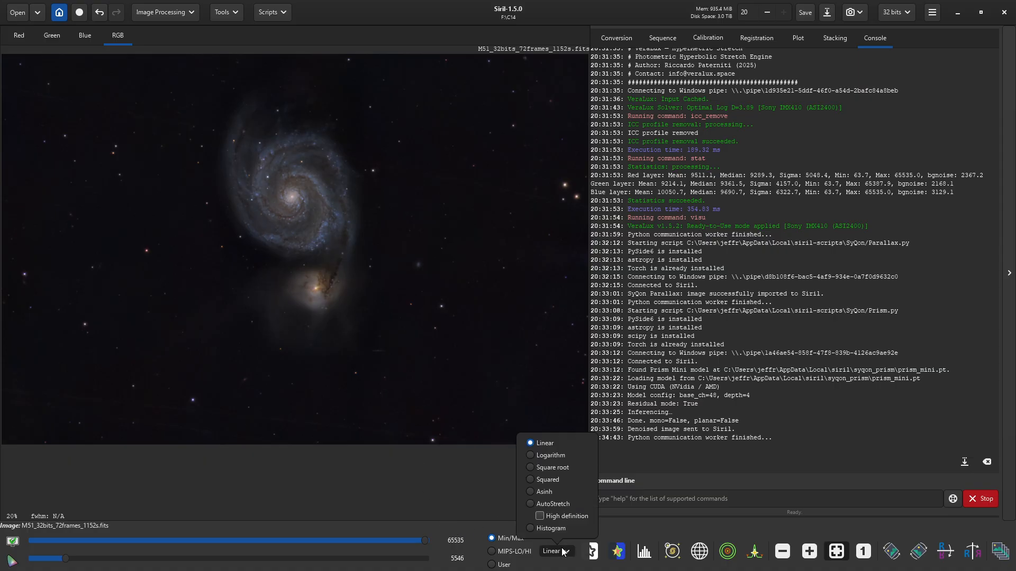
{"action": "left_click", "coordinate": [563, 552]}
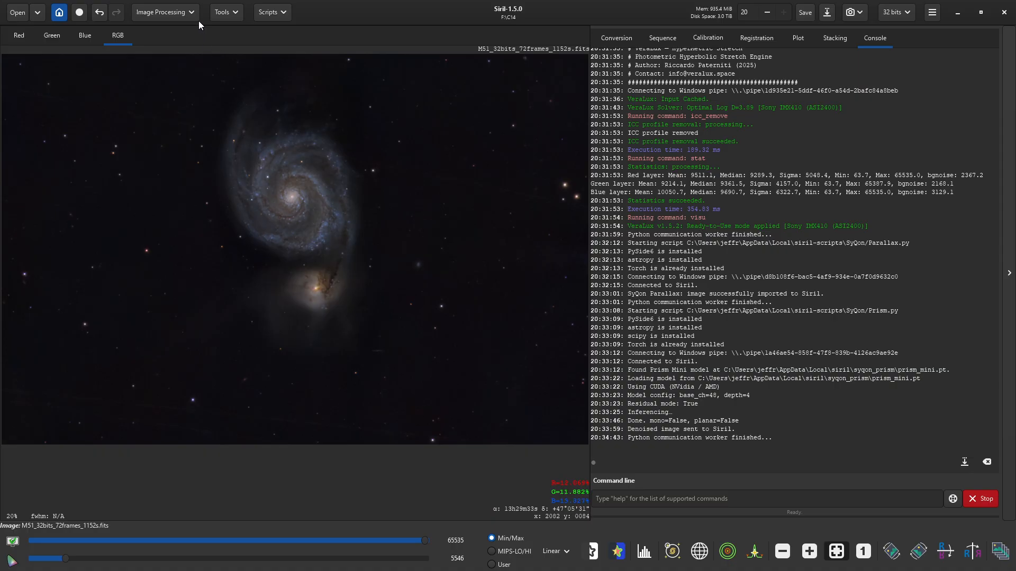
{"action": "left_click", "coordinate": [160, 14]}
{"action": "left_click", "coordinate": [155, 39]}
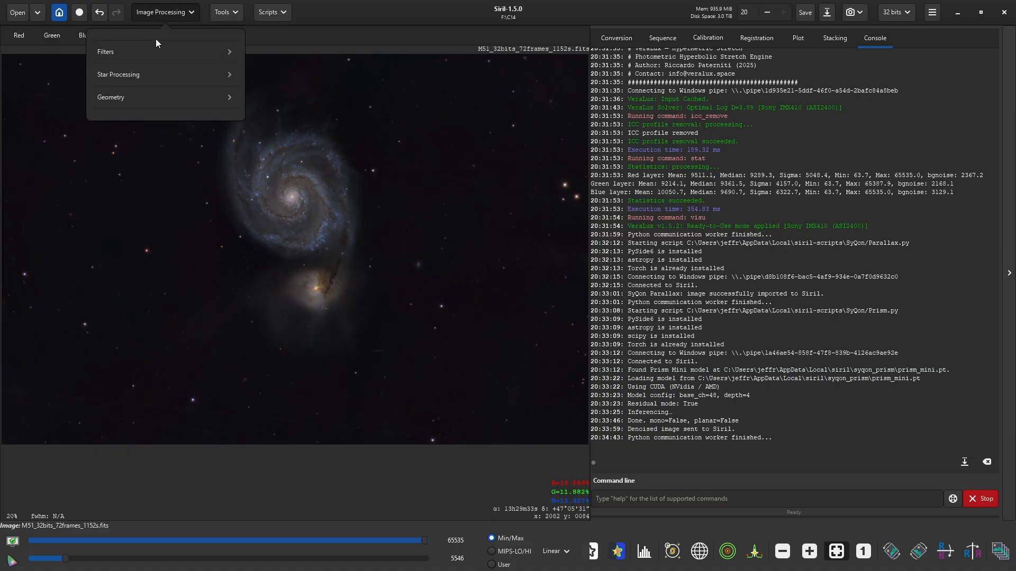
{"action": "left_click", "coordinate": [140, 110]}
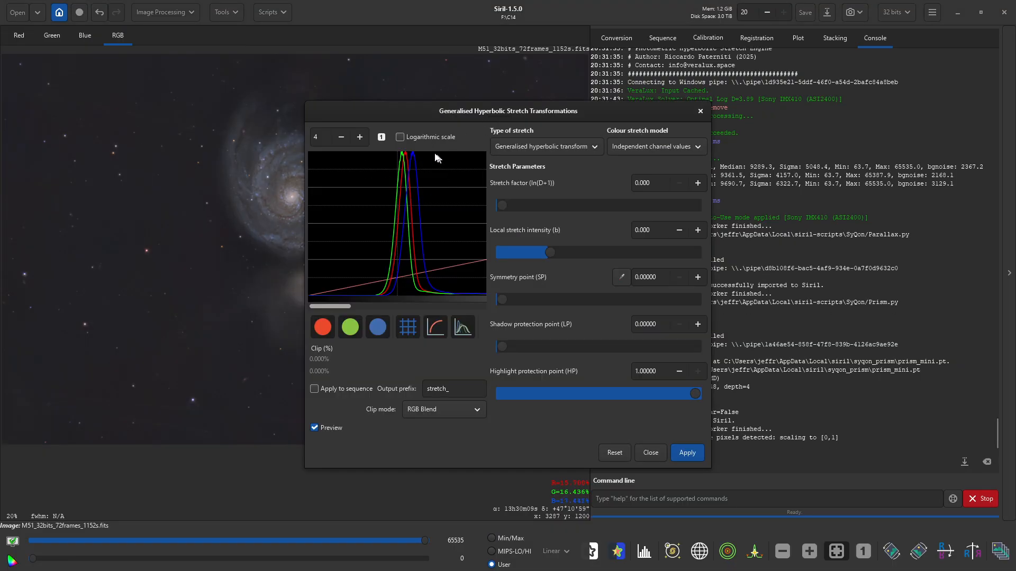
{"action": "left_click_drag", "start_coordinate": [492, 111], "coordinate": [780, 61]}
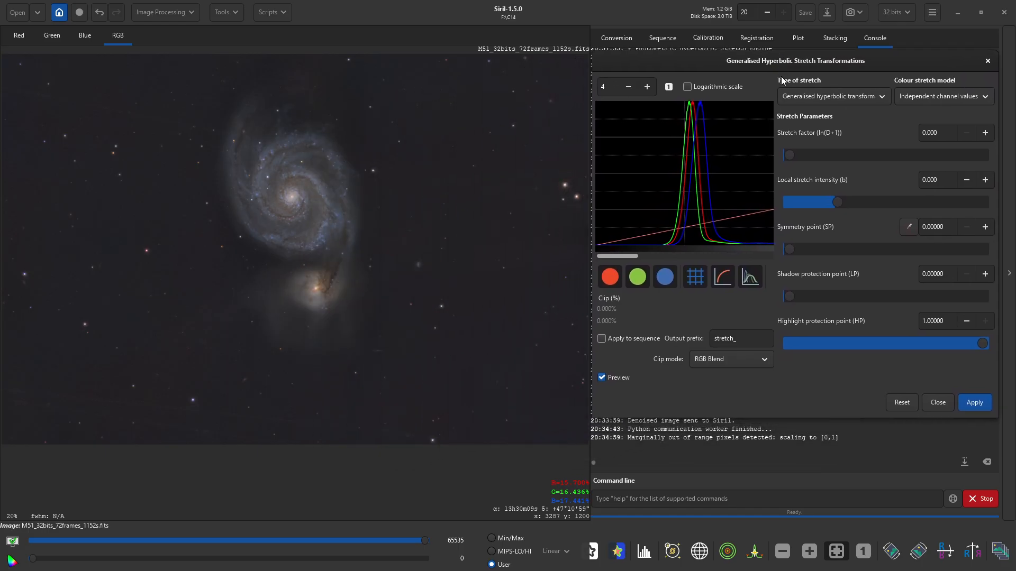
{"action": "left_click", "coordinate": [938, 96]}
{"action": "left_click", "coordinate": [932, 155]}
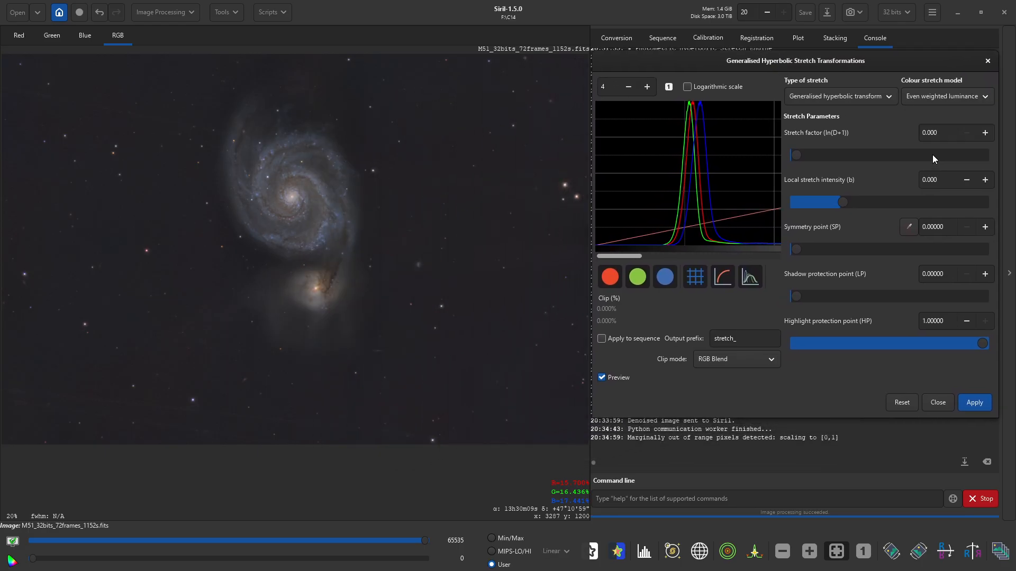
{"action": "left_click", "coordinate": [858, 97]}
{"action": "left_click", "coordinate": [854, 197]}
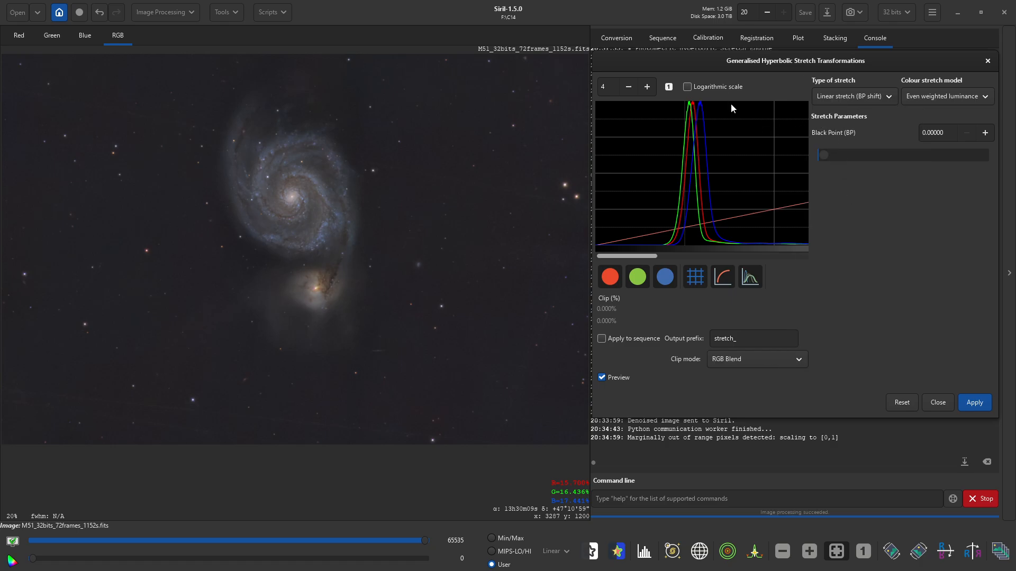
- Hide the green histogram channel and apply a 0.006 black point shift
{"action": "left_click", "coordinate": [637, 278]}
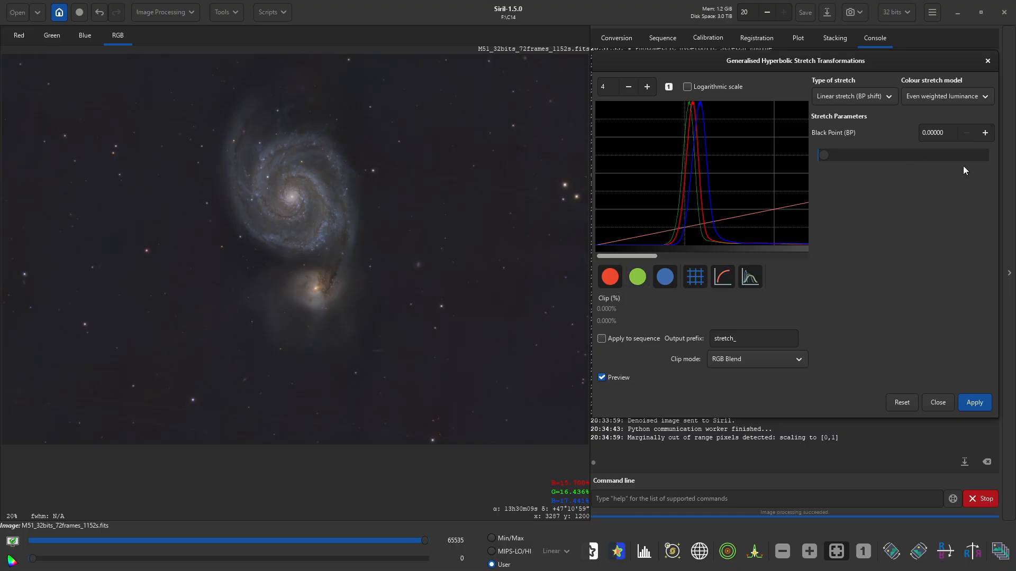
{"action": "left_click", "coordinate": [985, 133]}
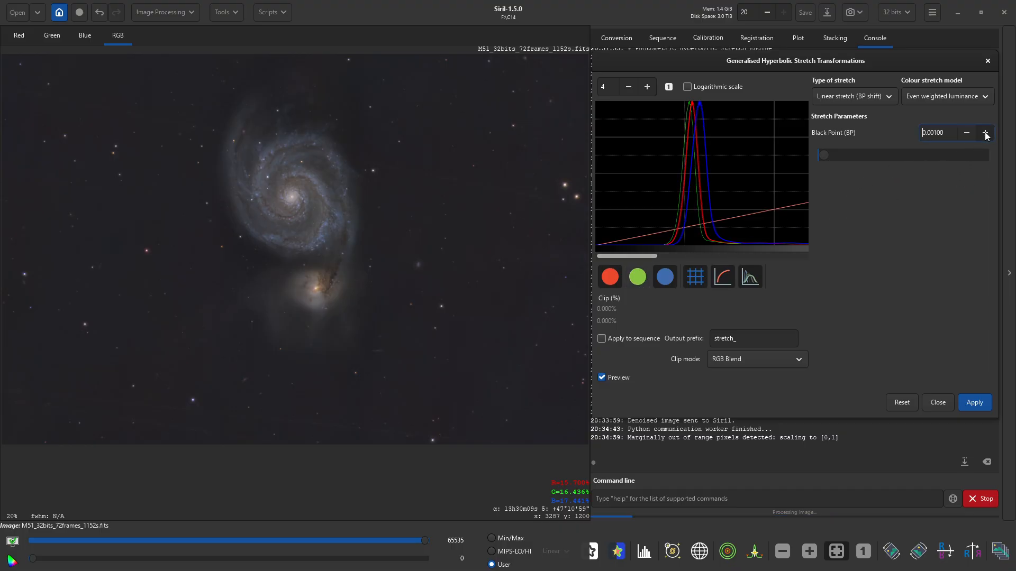
{"action": "left_click", "coordinate": [985, 132]}
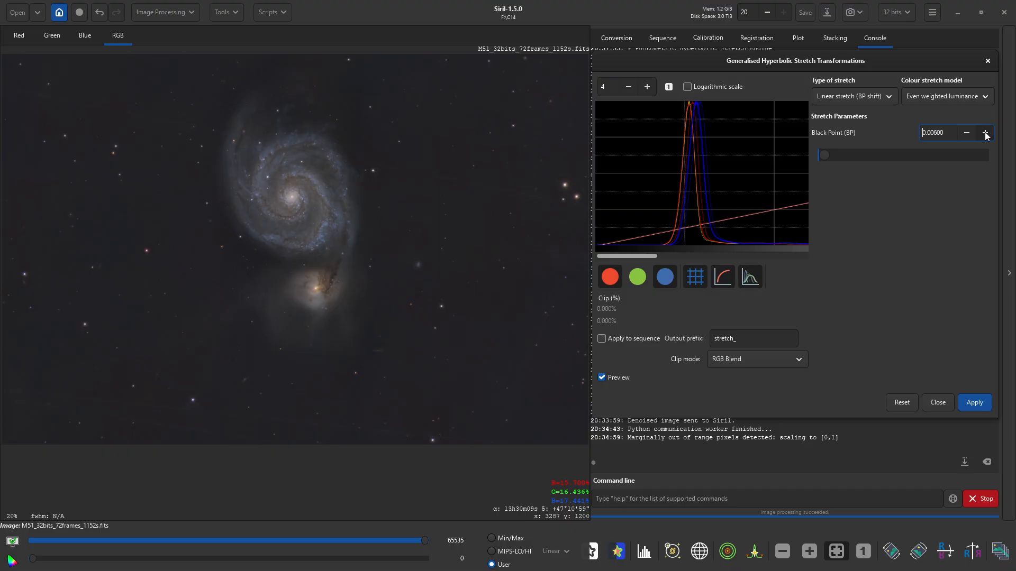
{"action": "left_click", "coordinate": [975, 403]}
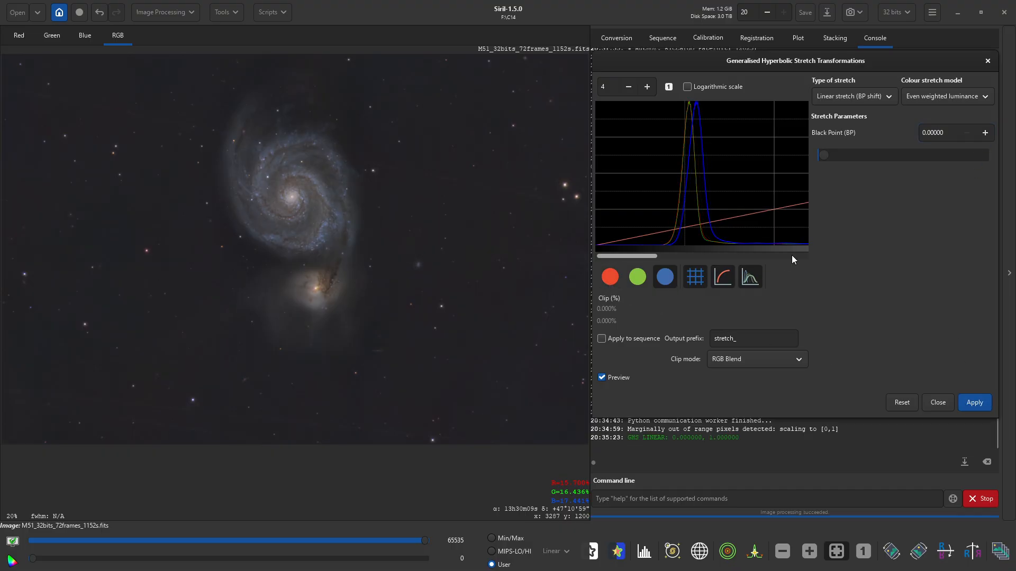
- Apply a further 0.011 black point shift
{"action": "left_click", "coordinate": [984, 133]}
{"action": "left_click", "coordinate": [983, 134]}
{"action": "left_click", "coordinate": [983, 134]}
{"action": "left_click", "coordinate": [983, 134]}
{"action": "left_click", "coordinate": [984, 133]}
{"action": "left_click", "coordinate": [984, 133]}
{"action": "left_click", "coordinate": [984, 134]}
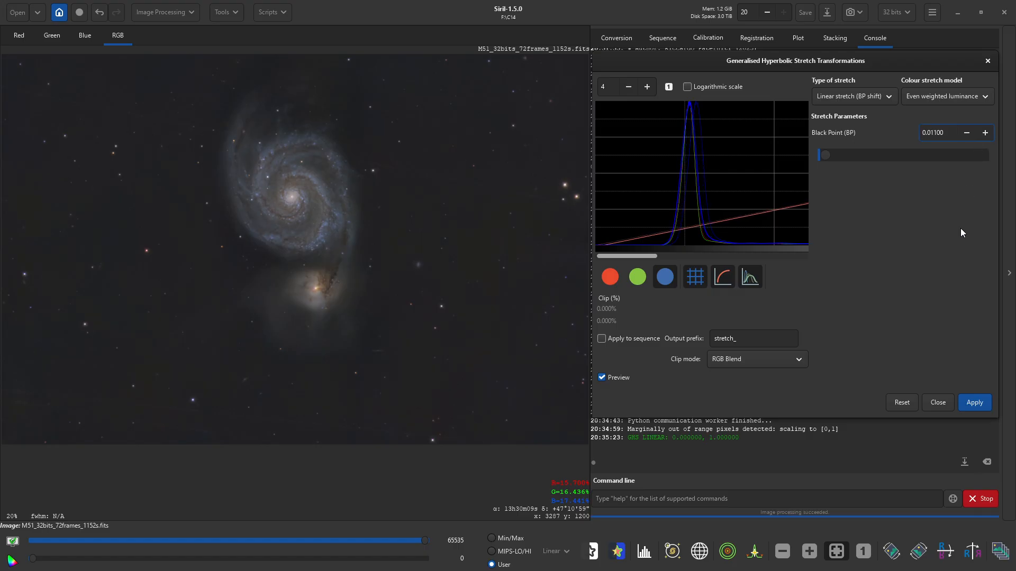
{"action": "left_click", "coordinate": [969, 404]}
- Restore all histogram channels and apply a 0.086 black point shift
{"action": "left_click", "coordinate": [638, 277]}
{"action": "left_click", "coordinate": [610, 277]}
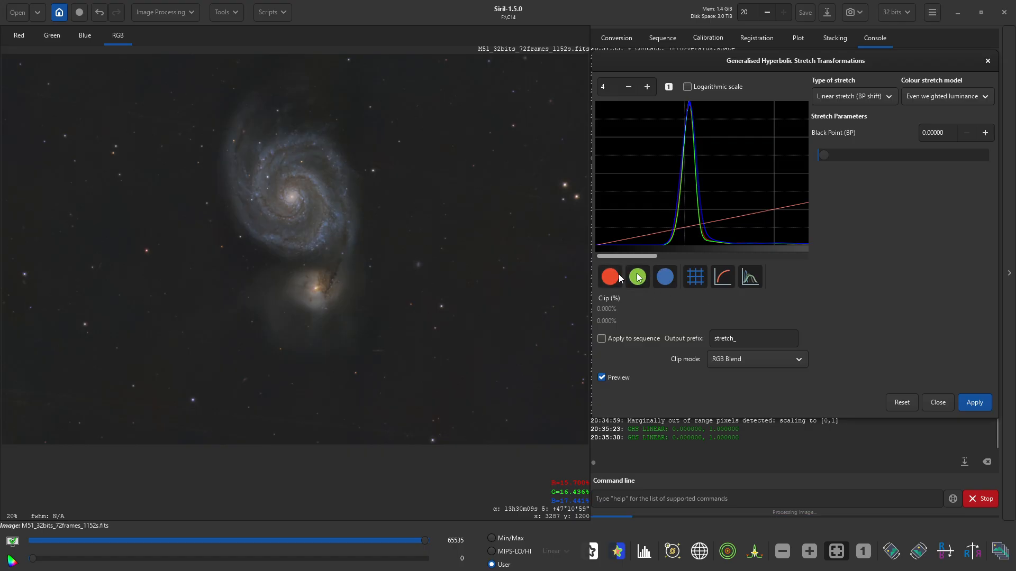
{"action": "left_click", "coordinate": [985, 133]}
{"action": "left_click", "coordinate": [985, 133]}
{"action": "left_click", "coordinate": [984, 132]}
{"action": "left_click", "coordinate": [984, 133]}
{"action": "left_click", "coordinate": [985, 133]}
{"action": "left_click", "coordinate": [985, 133]}
{"action": "left_click", "coordinate": [984, 133]}
{"action": "left_click", "coordinate": [985, 133]}
{"action": "left_click", "coordinate": [985, 132]}
{"action": "left_click", "coordinate": [985, 133]}
{"action": "left_click", "coordinate": [984, 133]}
{"action": "left_click", "coordinate": [985, 133]}
{"action": "left_click", "coordinate": [984, 132]}
{"action": "left_click", "coordinate": [985, 133]}
{"action": "left_click", "coordinate": [985, 133]}
{"action": "left_click", "coordinate": [985, 133]}
{"action": "left_click", "coordinate": [984, 133]}
{"action": "left_click", "coordinate": [984, 133]}
{"action": "left_click", "coordinate": [985, 132]}
{"action": "left_click", "coordinate": [984, 133]}
{"action": "left_click", "coordinate": [985, 132]}
{"action": "left_click", "coordinate": [985, 133]}
{"action": "left_click", "coordinate": [985, 133]}
{"action": "left_click", "coordinate": [984, 132]}
{"action": "left_click", "coordinate": [984, 133]}
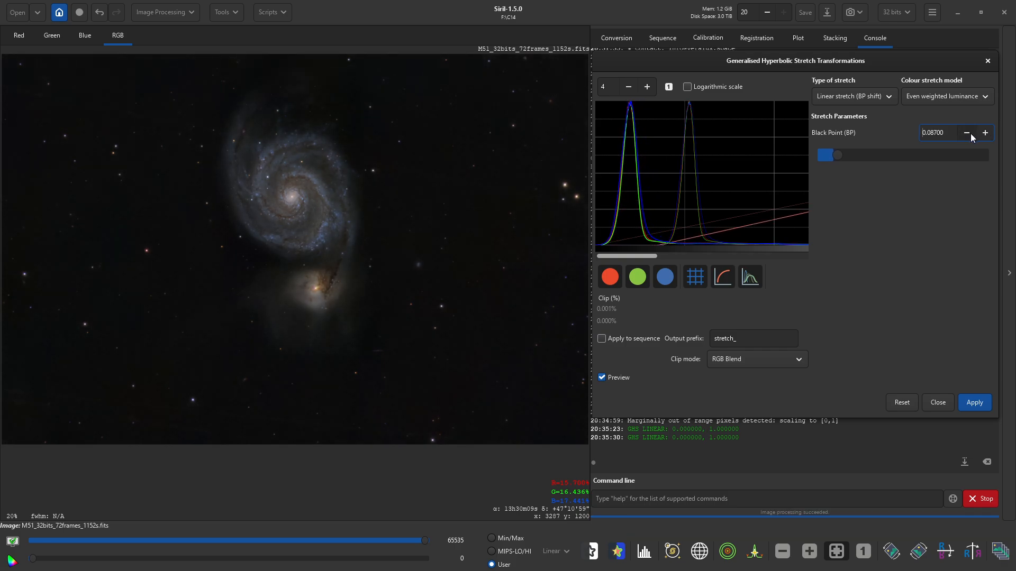
{"action": "left_click", "coordinate": [967, 133]}
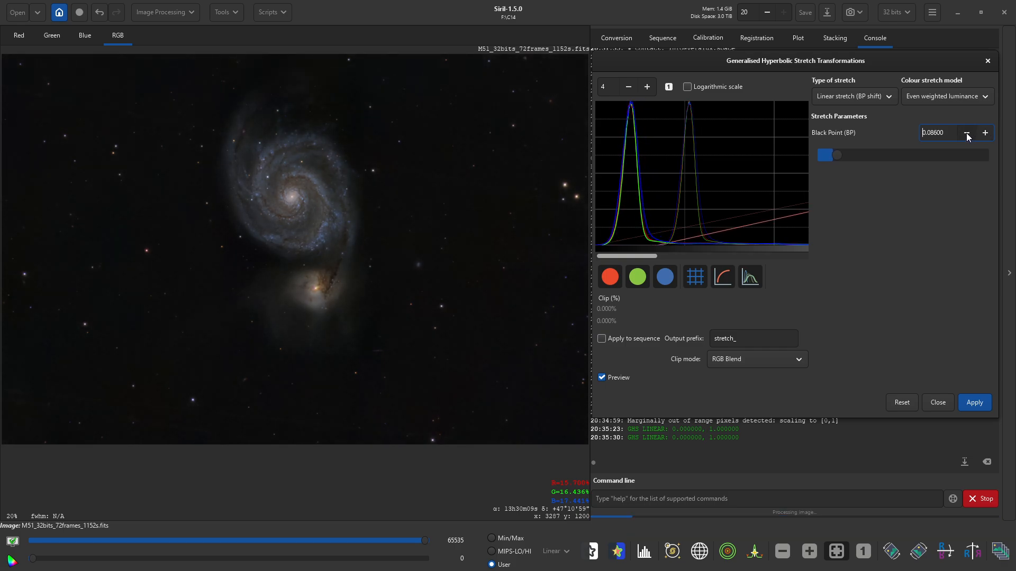
{"action": "left_click", "coordinate": [973, 401]}
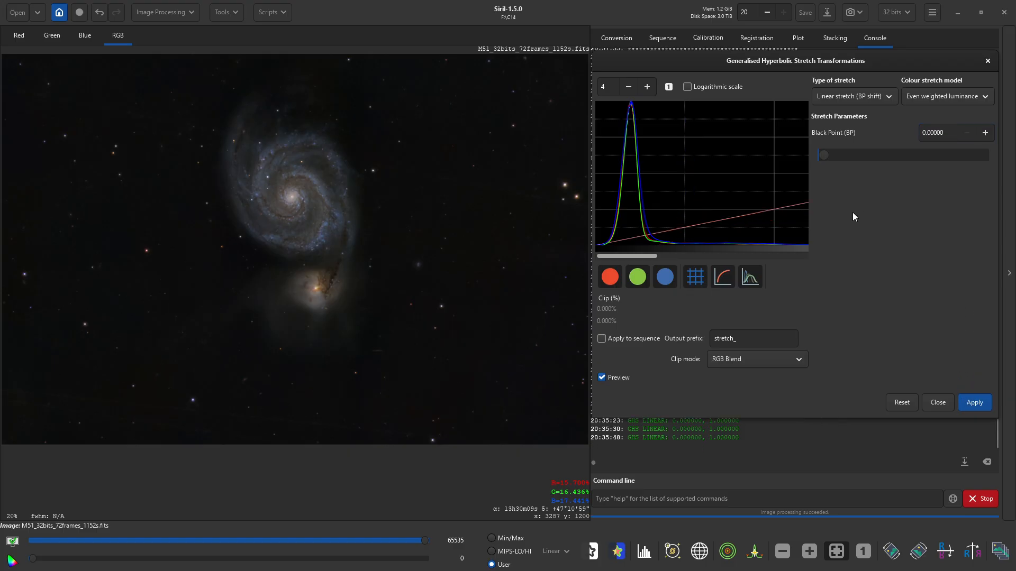
{"action": "left_click", "coordinate": [854, 101]}
- Switch to the generalised hyperbolic transform with stretch factor 0.6
{"action": "left_click", "coordinate": [853, 118]}
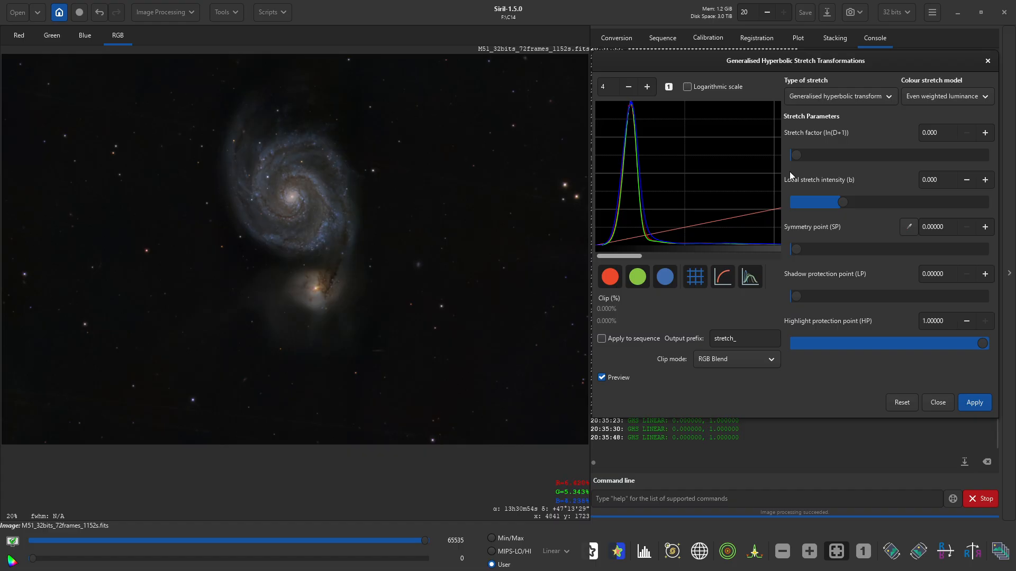
{"action": "left_click", "coordinate": [944, 136]}
{"action": "type", "text": "0.8"}
{"action": "key", "text": "Return"}
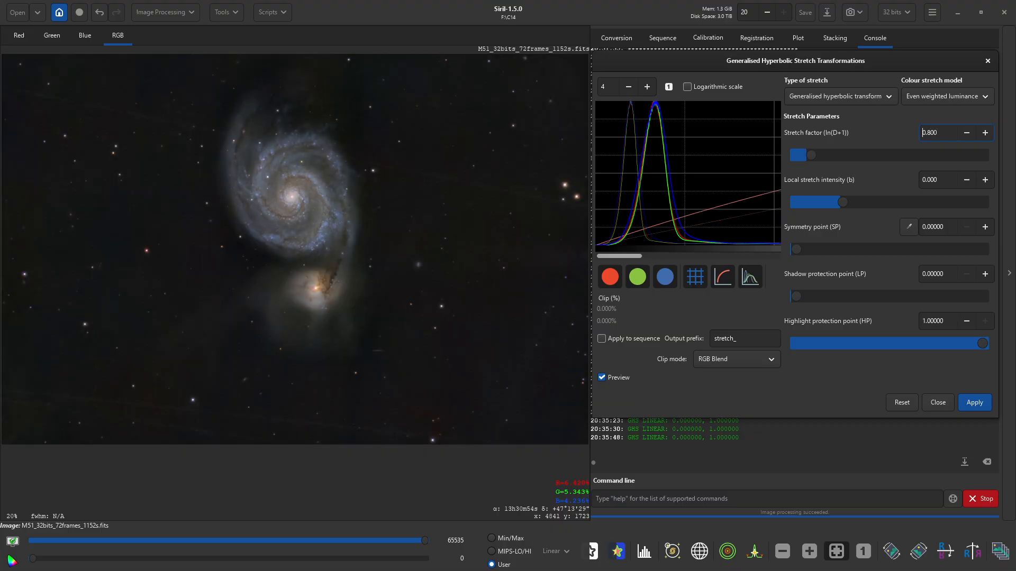
{"action": "double_click", "coordinate": [939, 133]}
{"action": "type", "text": ".6"}
{"action": "key", "text": "Return"}
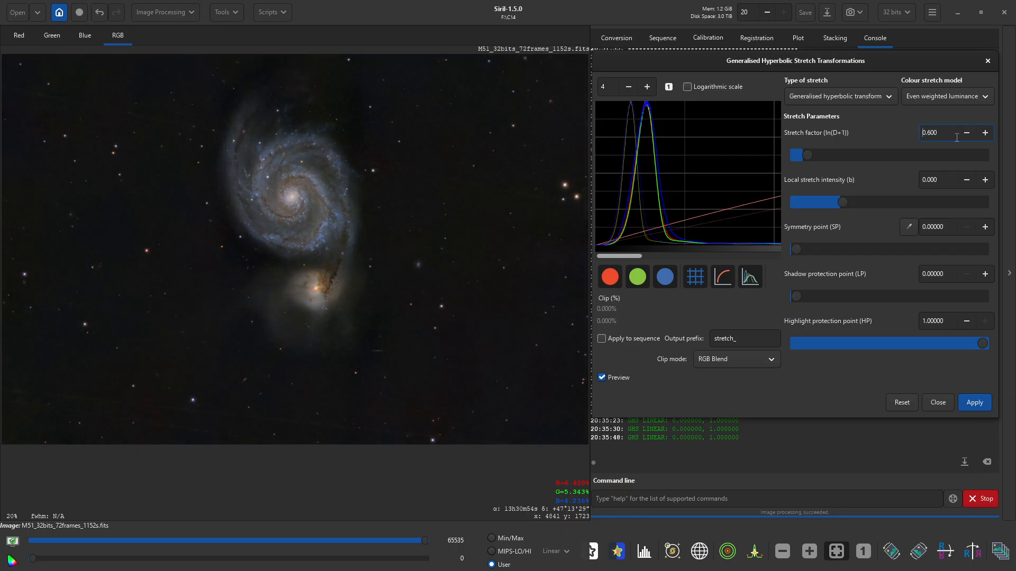
- Set highlight protection to 0.8 and apply the hyperbolic stretch
{"action": "double_click", "coordinate": [939, 181]}
{"action": "type", "text": "0."}
{"action": "double_click", "coordinate": [949, 323]}
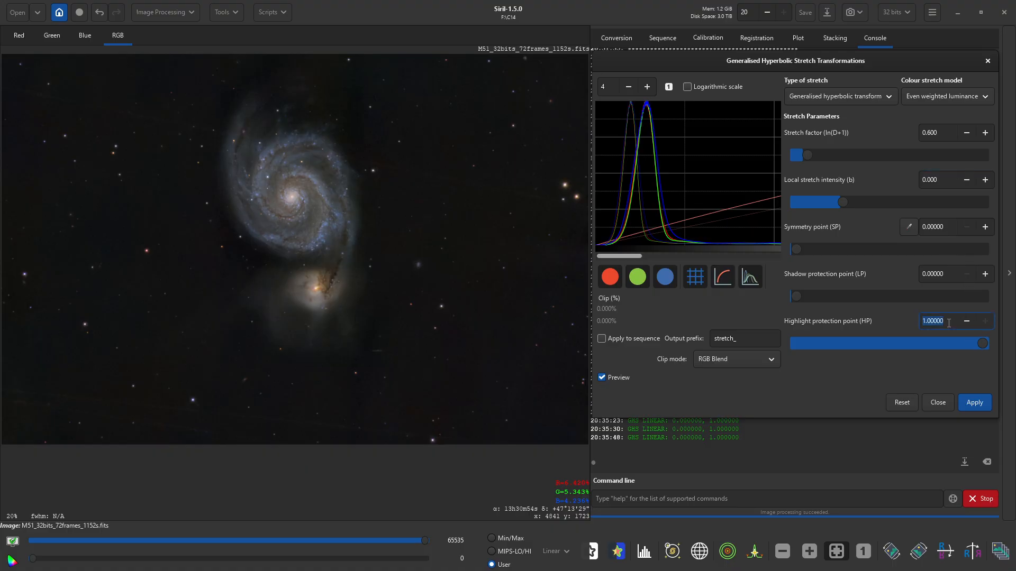
{"action": "type", "text": ".8"}
{"action": "key", "text": "Return"}
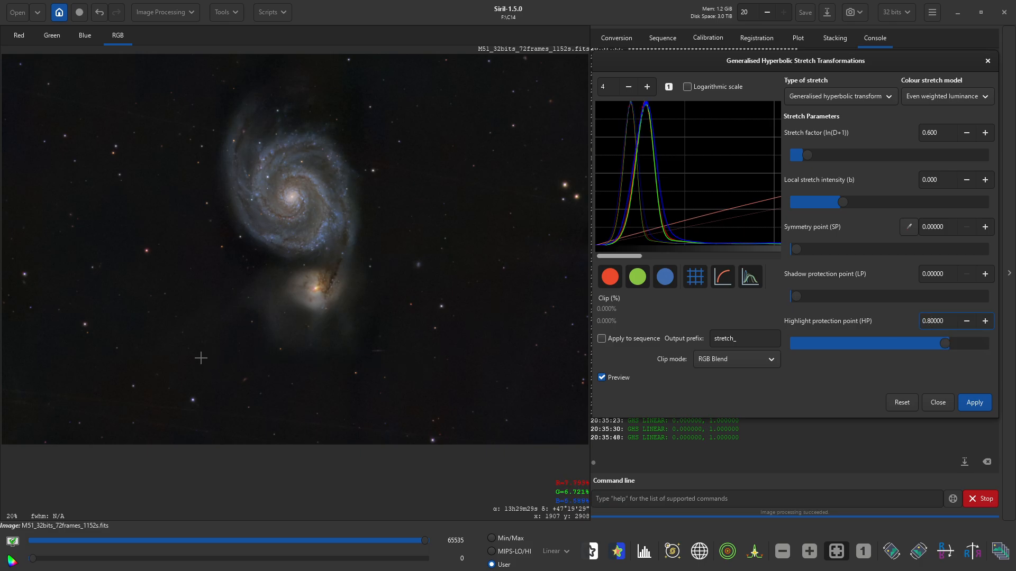
{"action": "scroll", "coordinate": [259, 220], "scroll_direction": "up", "scroll_amount": 4}
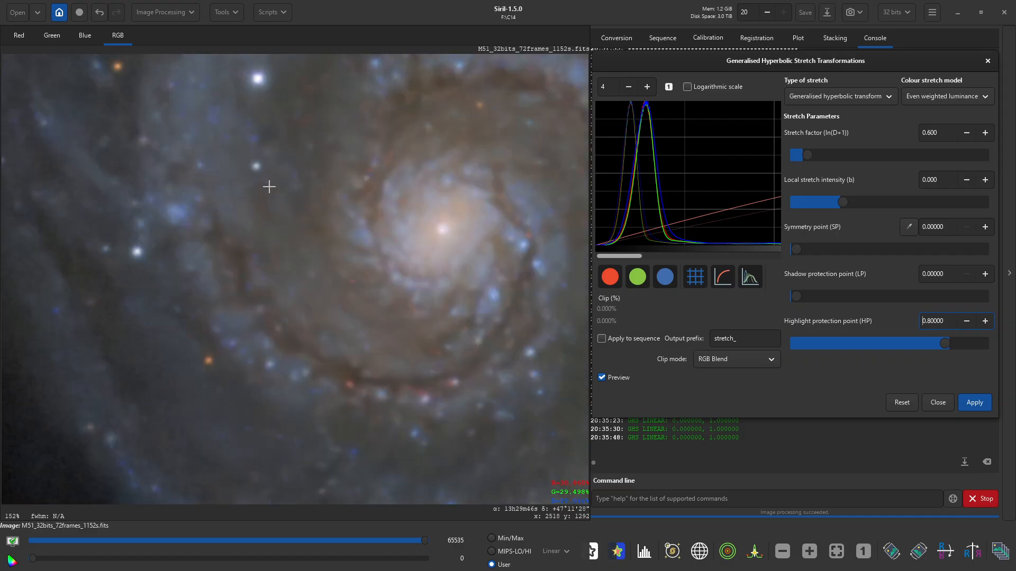
{"action": "scroll", "coordinate": [269, 187], "scroll_direction": "down", "scroll_amount": 2}
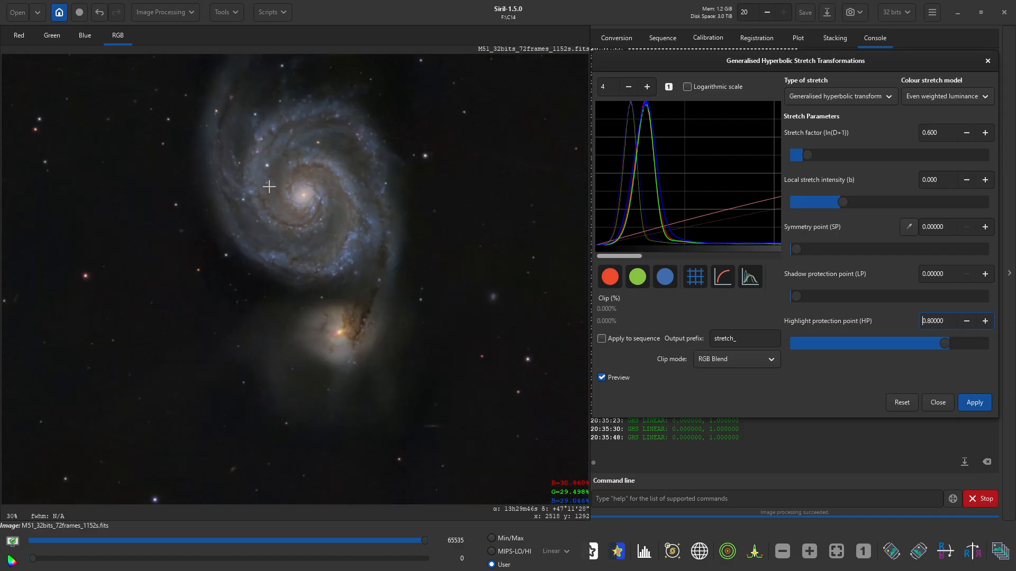
{"action": "scroll", "coordinate": [268, 186], "scroll_direction": "down", "scroll_amount": 1}
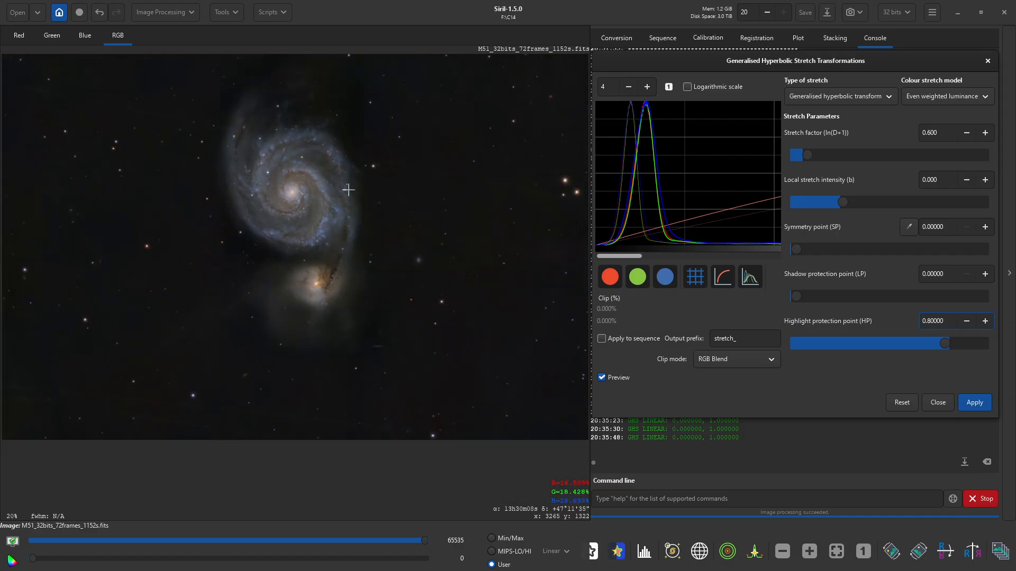
{"action": "left_click", "coordinate": [973, 401]}
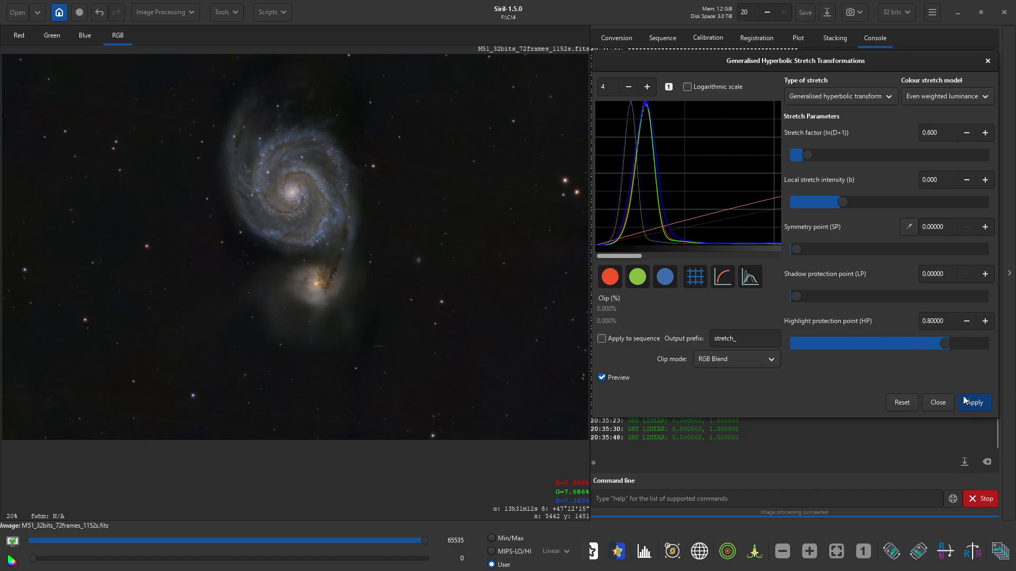
{"action": "left_click", "coordinate": [831, 98]}
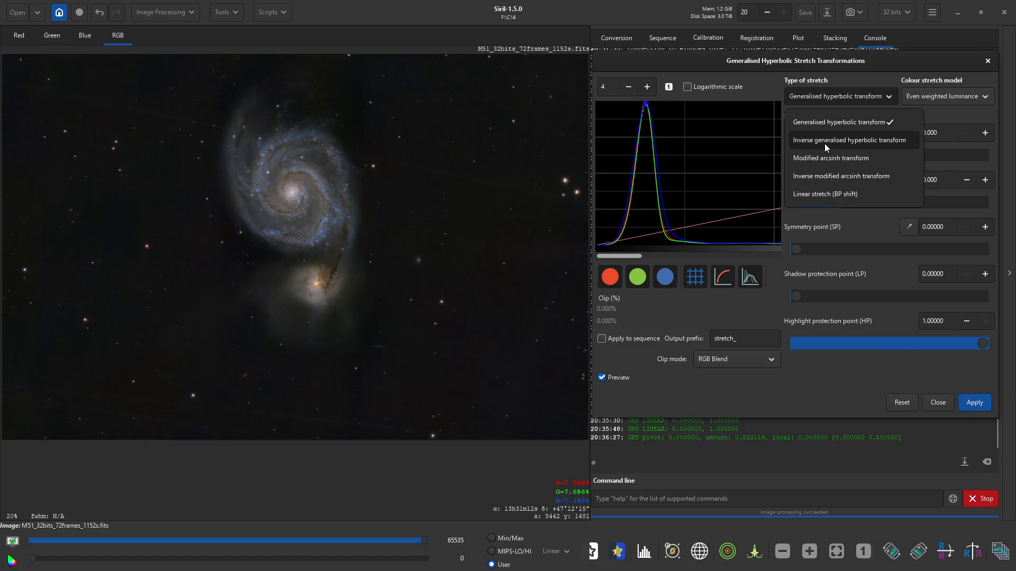
- Apply a small 0.001 linear black point shift
{"action": "left_click", "coordinate": [828, 195]}
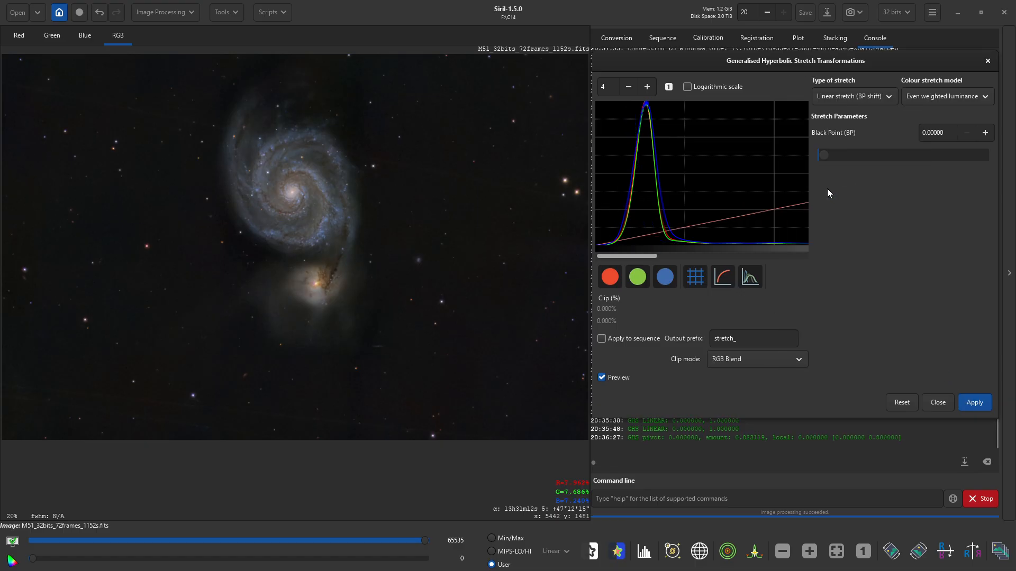
{"action": "left_click", "coordinate": [986, 133]}
{"action": "left_click", "coordinate": [985, 133]}
{"action": "left_click", "coordinate": [967, 133]}
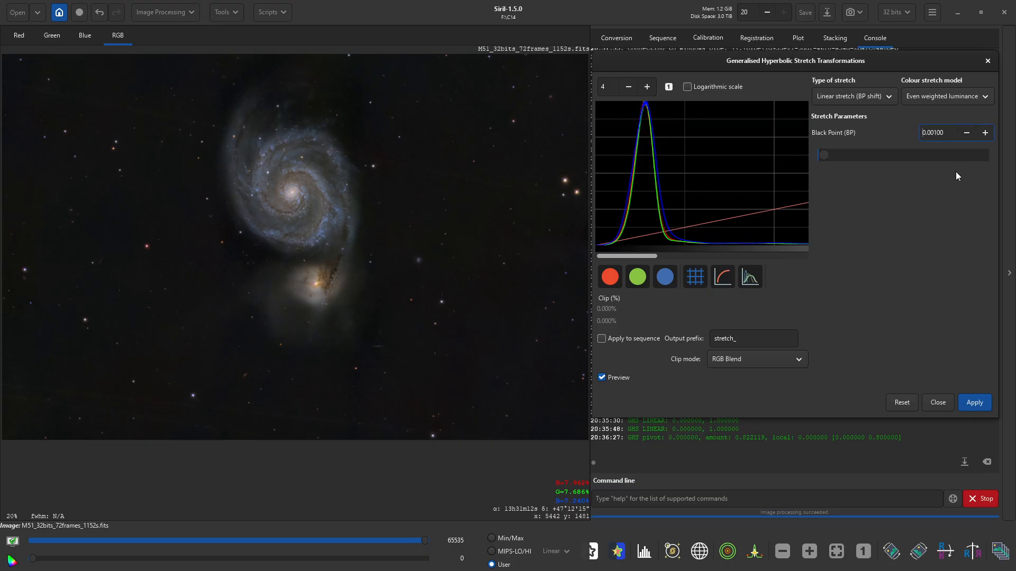
{"action": "left_click", "coordinate": [974, 402]}
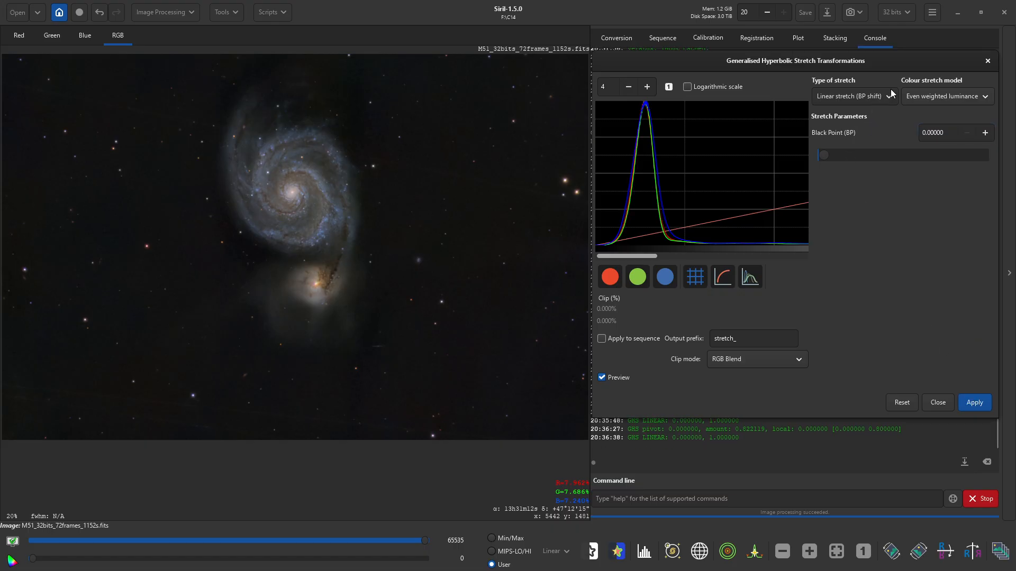
- Apply a hyperbolic stretch with factor 0.2 and highlight protection 0.8, then close GHS
{"action": "left_click", "coordinate": [856, 96]}
{"action": "left_click", "coordinate": [852, 121]}
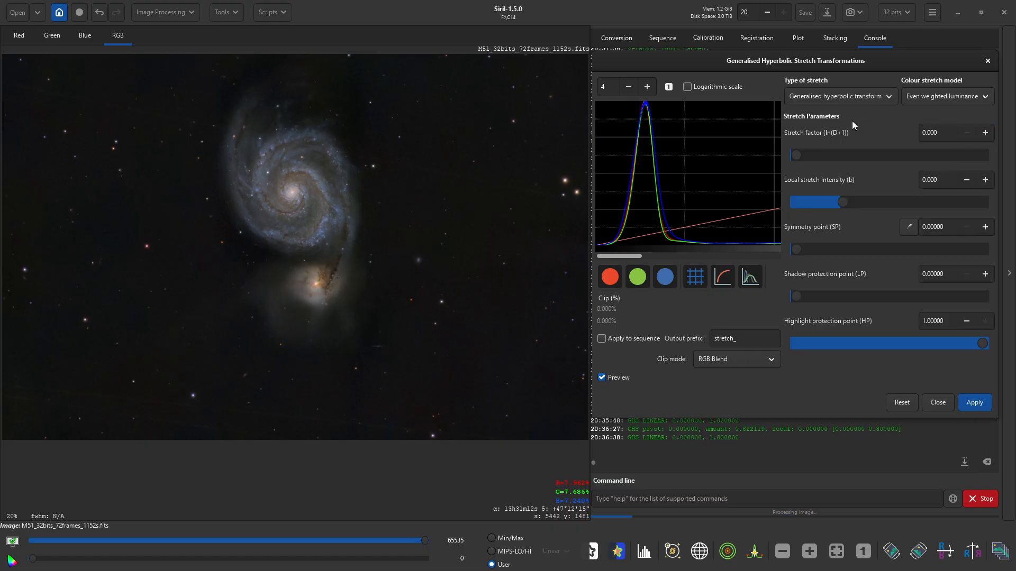
{"action": "double_click", "coordinate": [934, 135]}
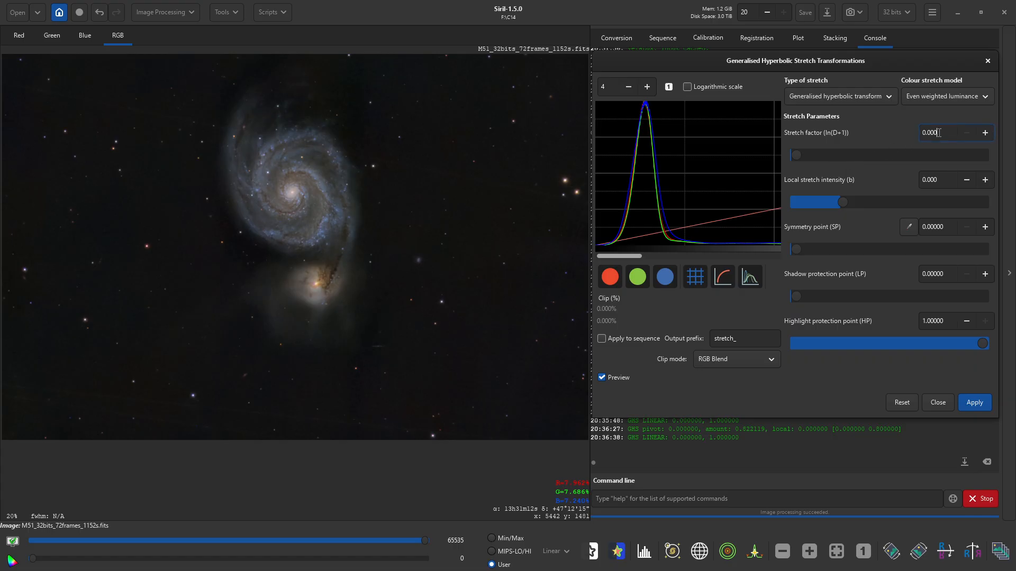
{"action": "type", "text": "200"}
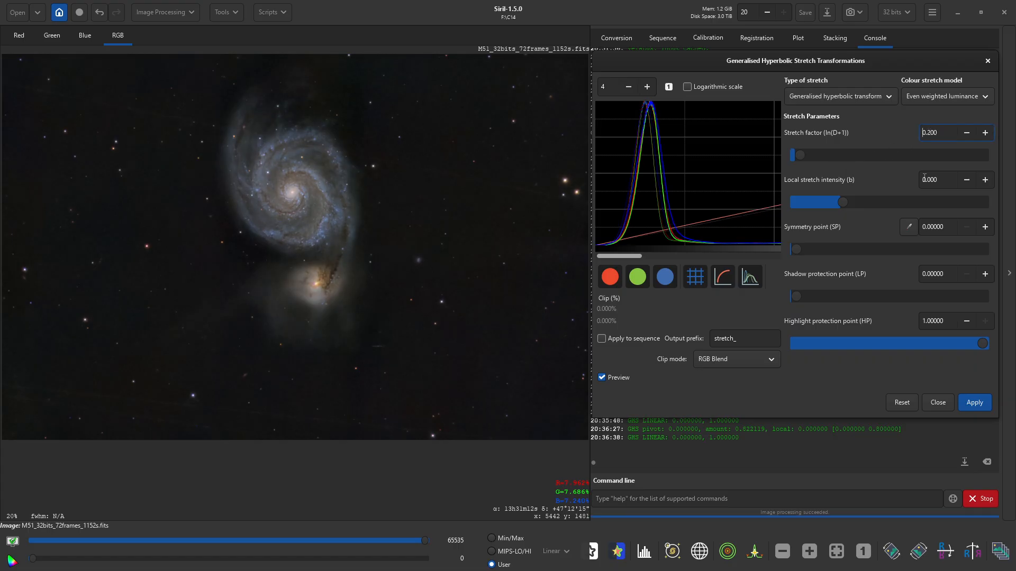
{"action": "double_click", "coordinate": [951, 320]}
{"action": "triple_click", "coordinate": [952, 317]}
{"action": "type", "text": "0.8"}
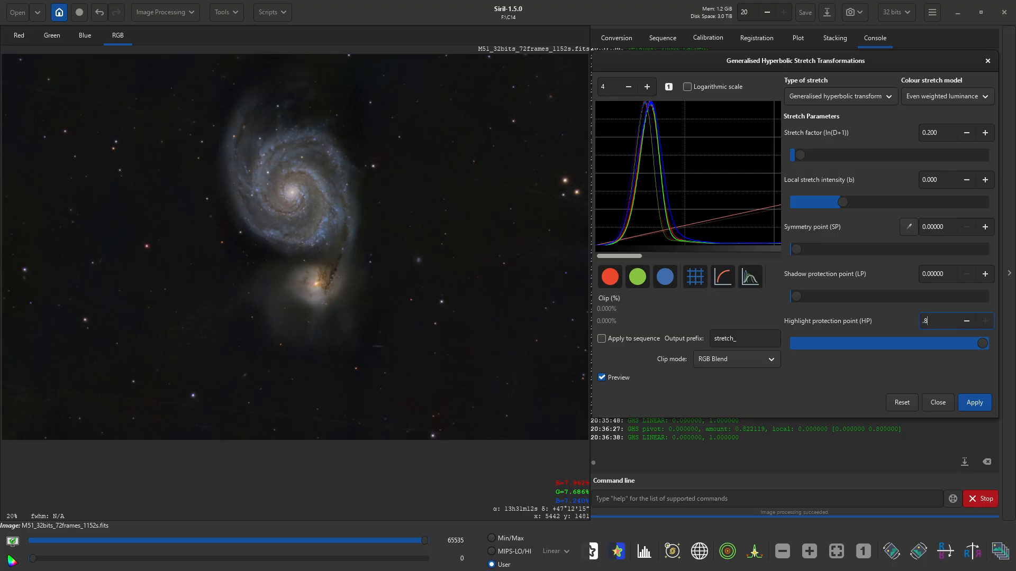
{"action": "key", "text": "Return"}
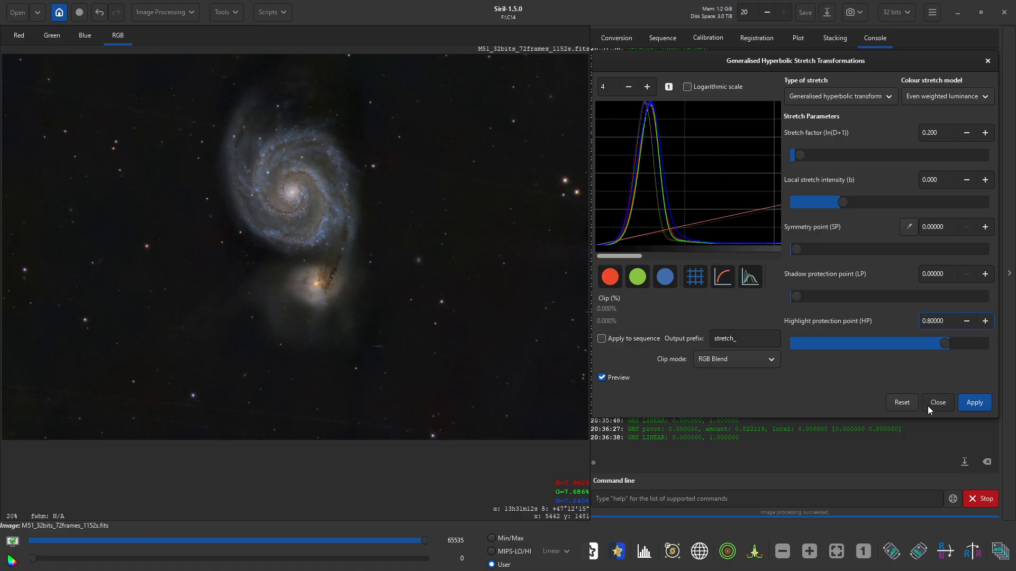
{"action": "left_click", "coordinate": [963, 410]}
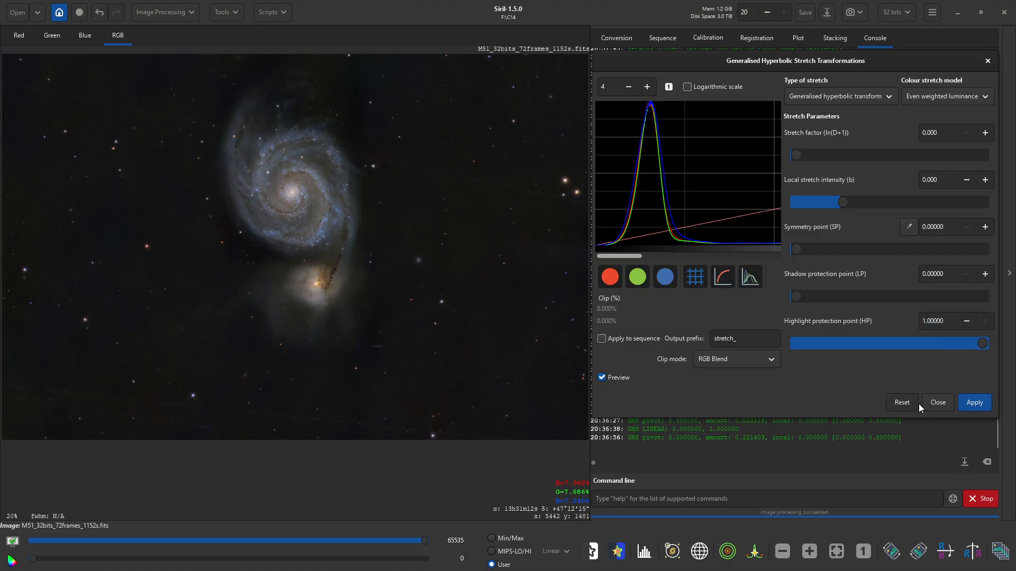
{"action": "left_click", "coordinate": [938, 402]}
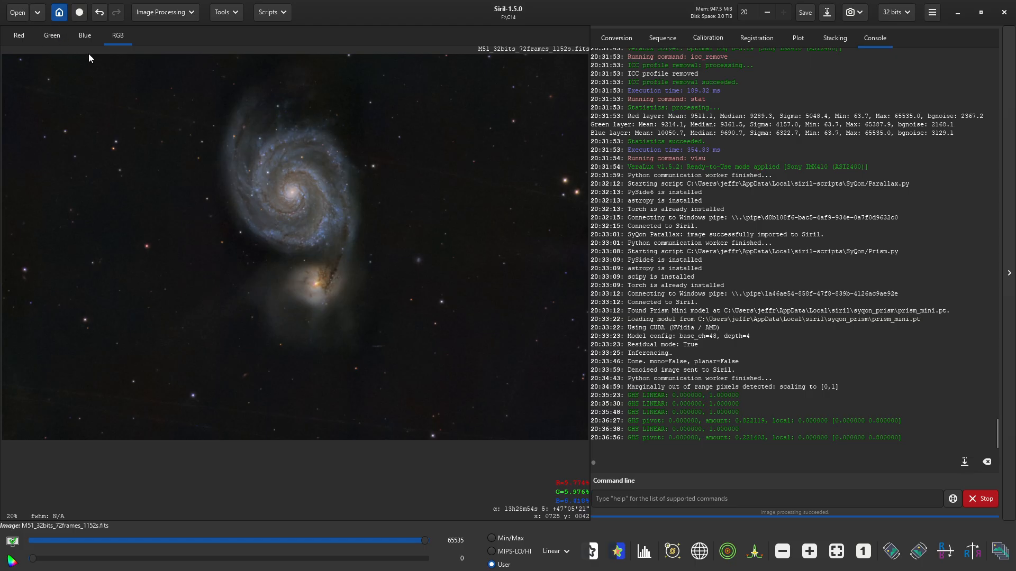
- Run the RC-Astro StarXTerminator script on M51 and close it once finished
{"action": "left_click", "coordinate": [269, 16]}
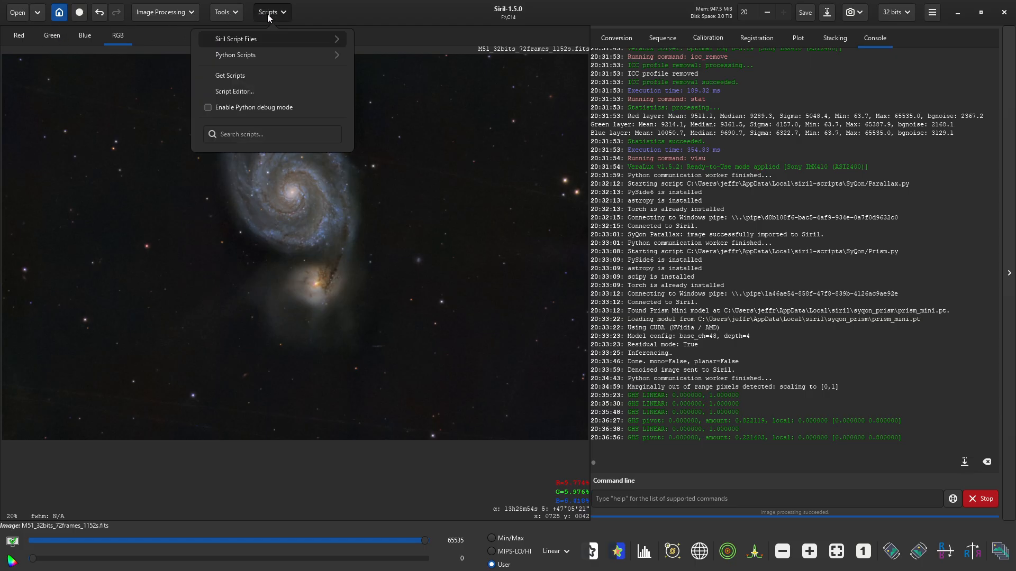
{"action": "left_click", "coordinate": [259, 56]}
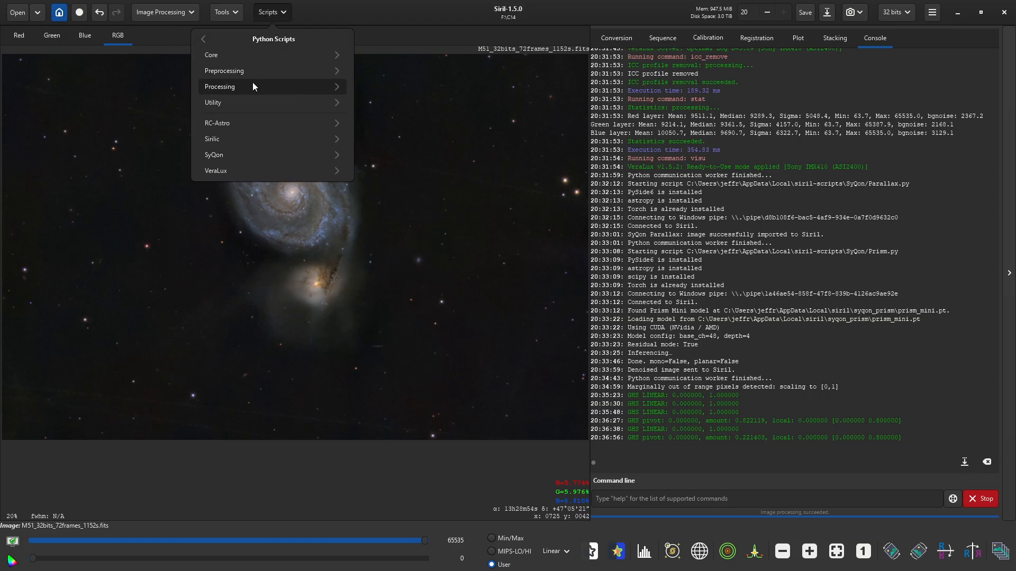
{"action": "left_click", "coordinate": [244, 124]}
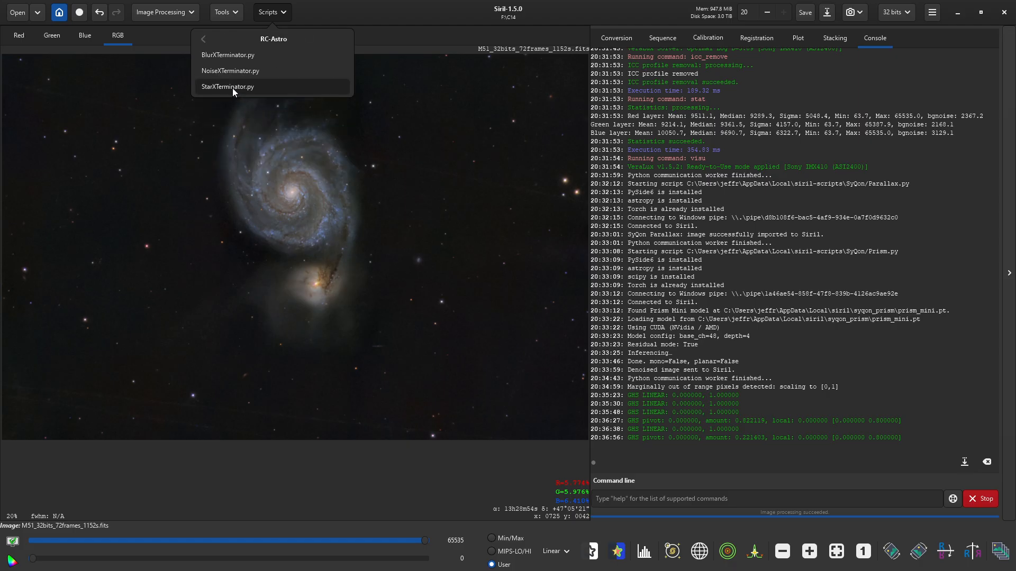
{"action": "left_click", "coordinate": [233, 88]}
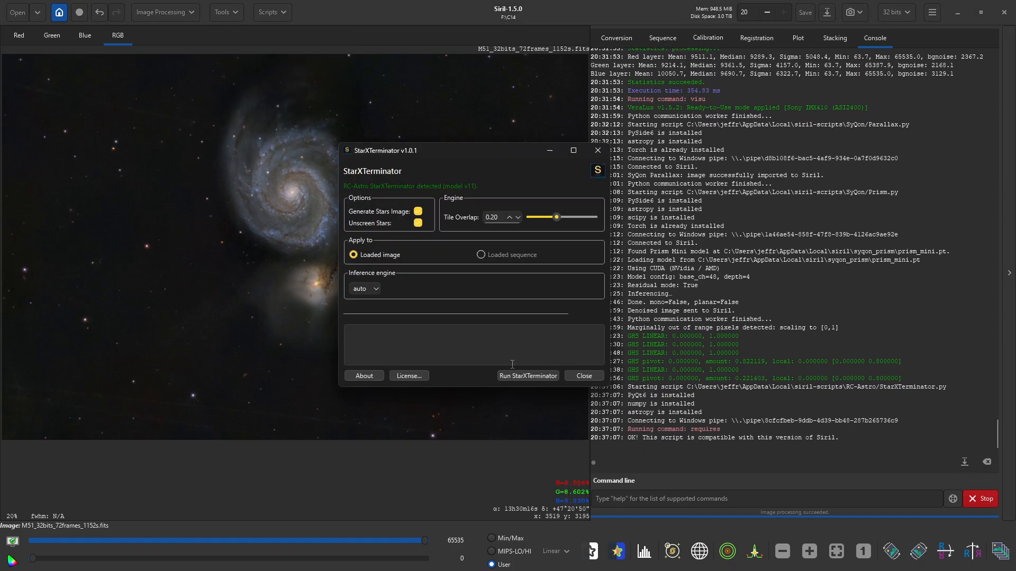
{"action": "left_click", "coordinate": [512, 377]}
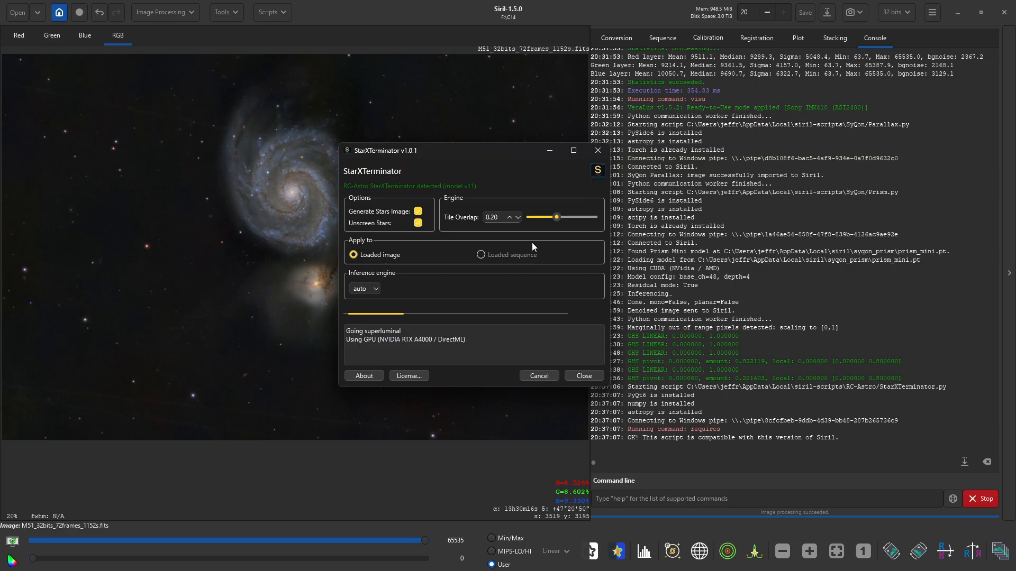
{"action": "left_click_drag", "start_coordinate": [462, 153], "coordinate": [737, 144]}
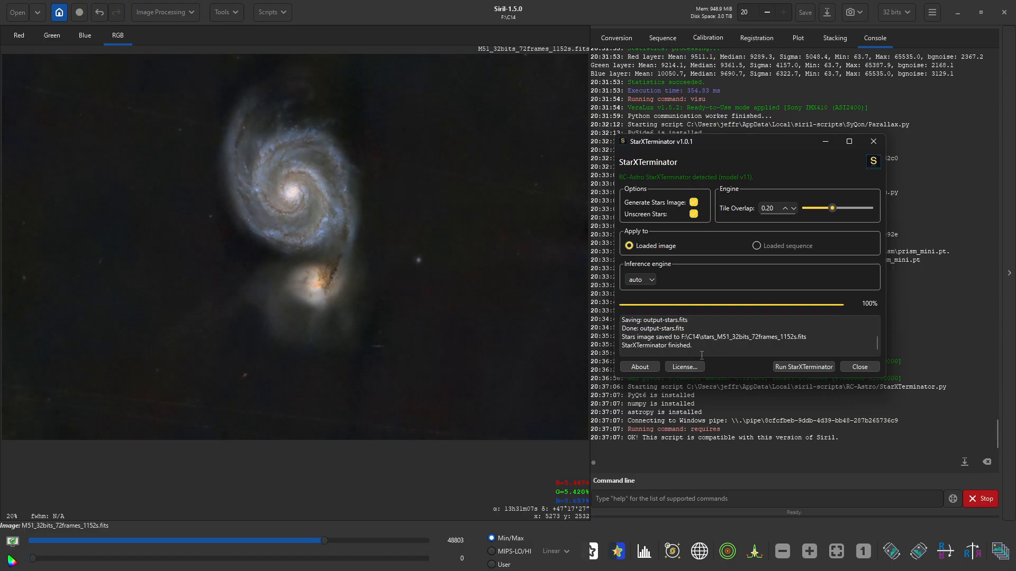
{"action": "left_click", "coordinate": [860, 366]}
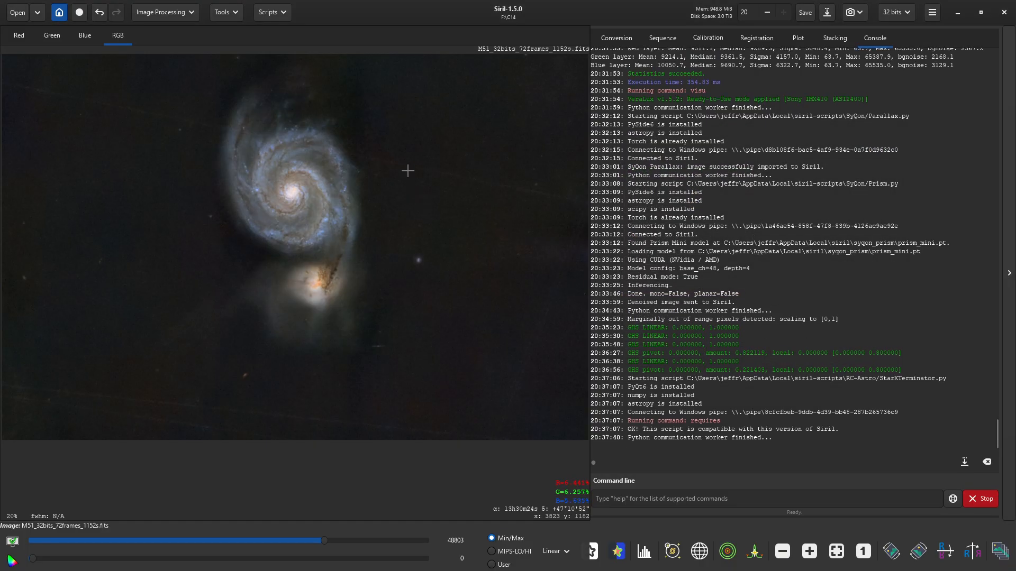
- In VeraLux Curves, lift an upper point and lower a shadow point to form an S-curve
{"action": "left_click", "coordinate": [269, 15]}
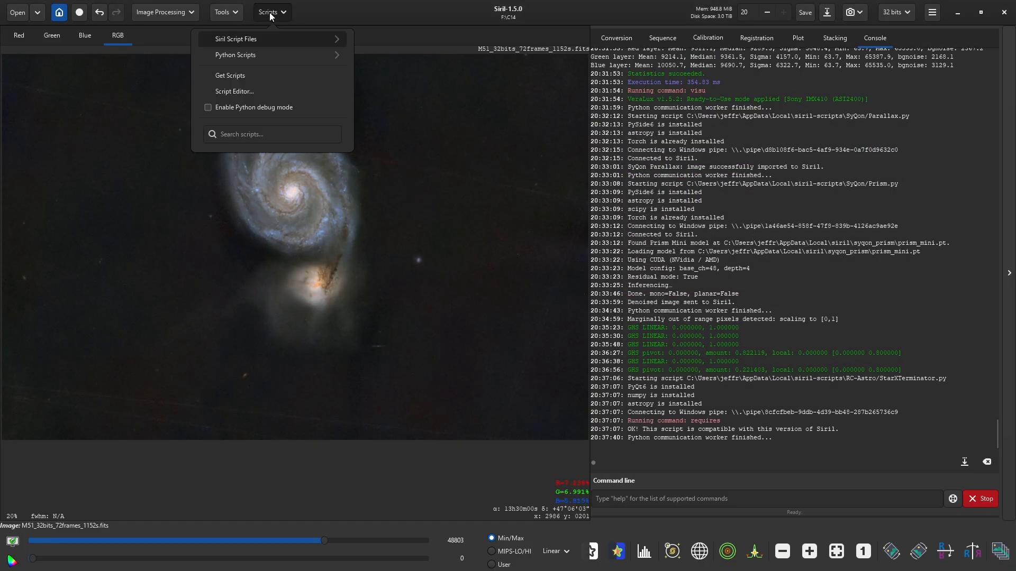
{"action": "left_click", "coordinate": [263, 56]}
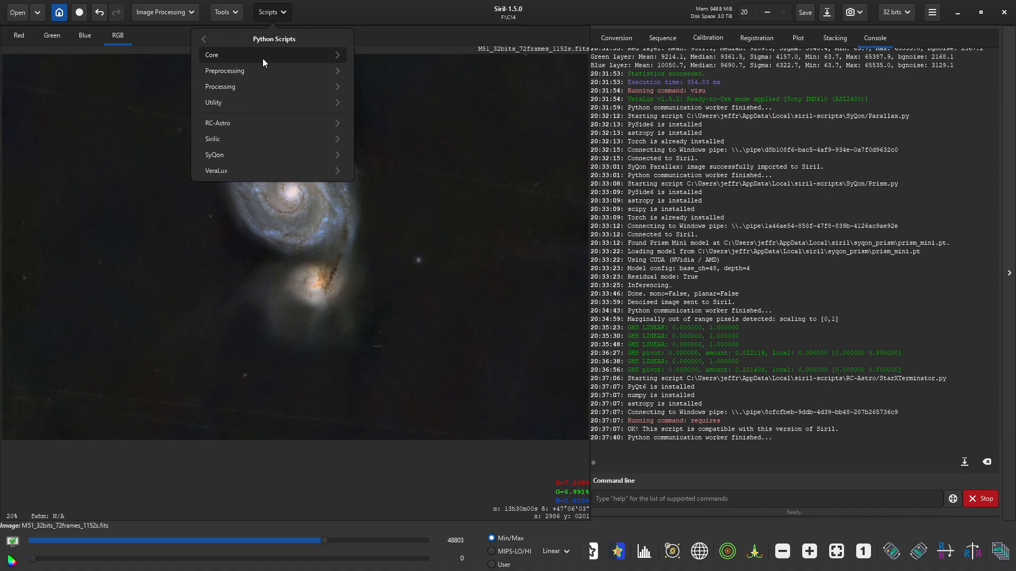
{"action": "left_click", "coordinate": [247, 174]}
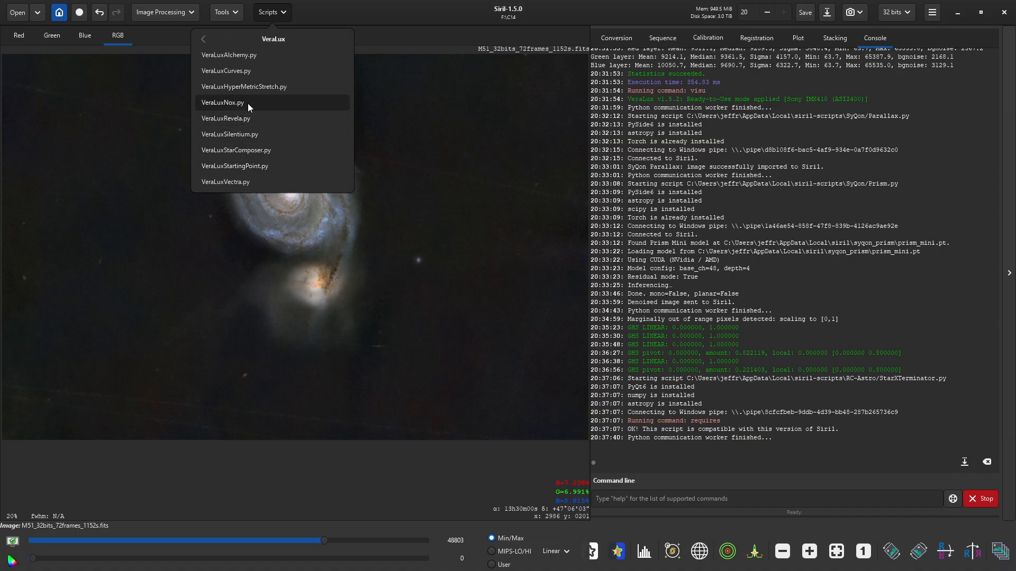
{"action": "left_click", "coordinate": [227, 71]}
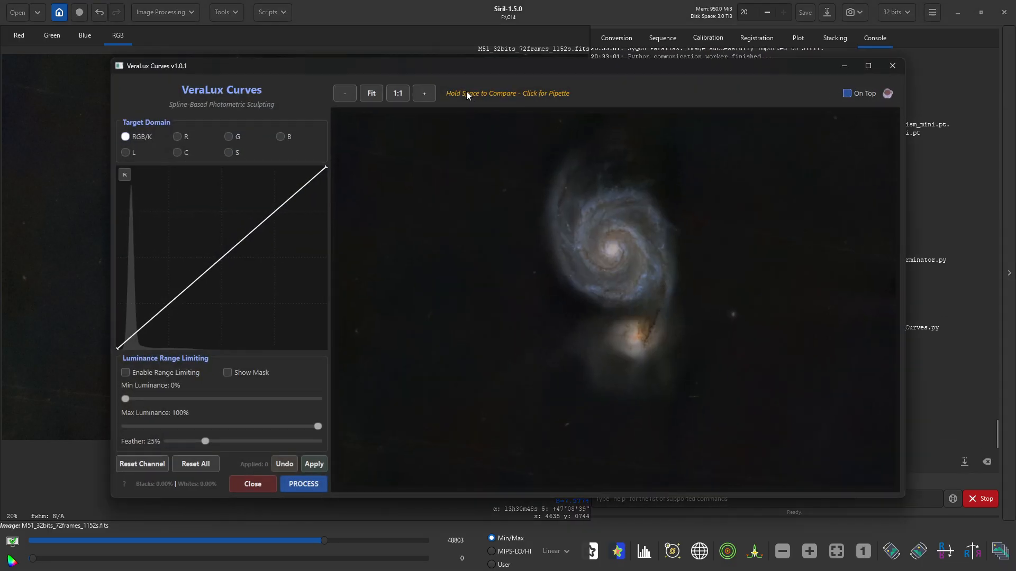
{"action": "left_click_drag", "start_coordinate": [276, 214], "coordinate": [276, 206]}
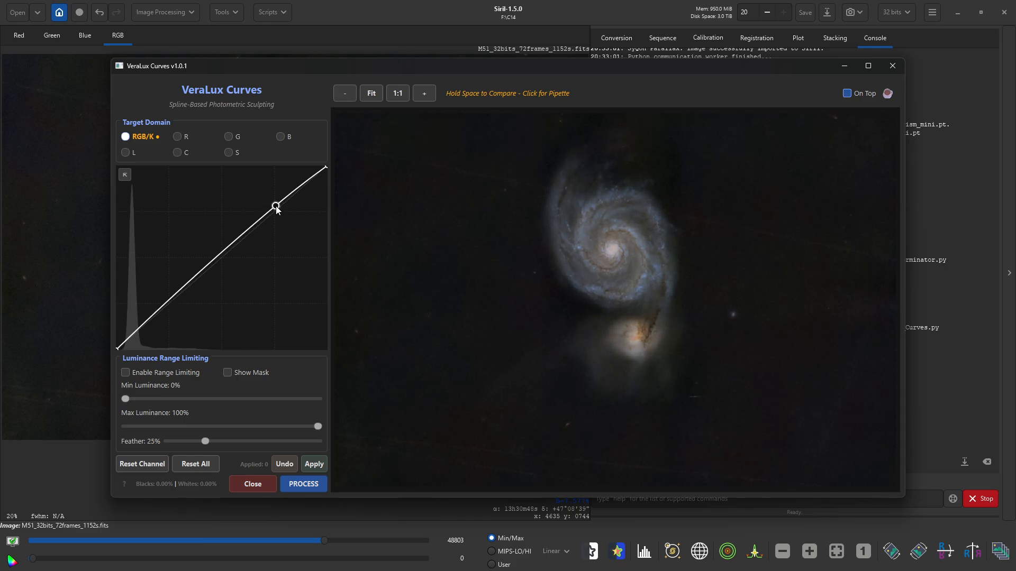
{"action": "left_click_drag", "start_coordinate": [170, 303], "coordinate": [170, 311]}
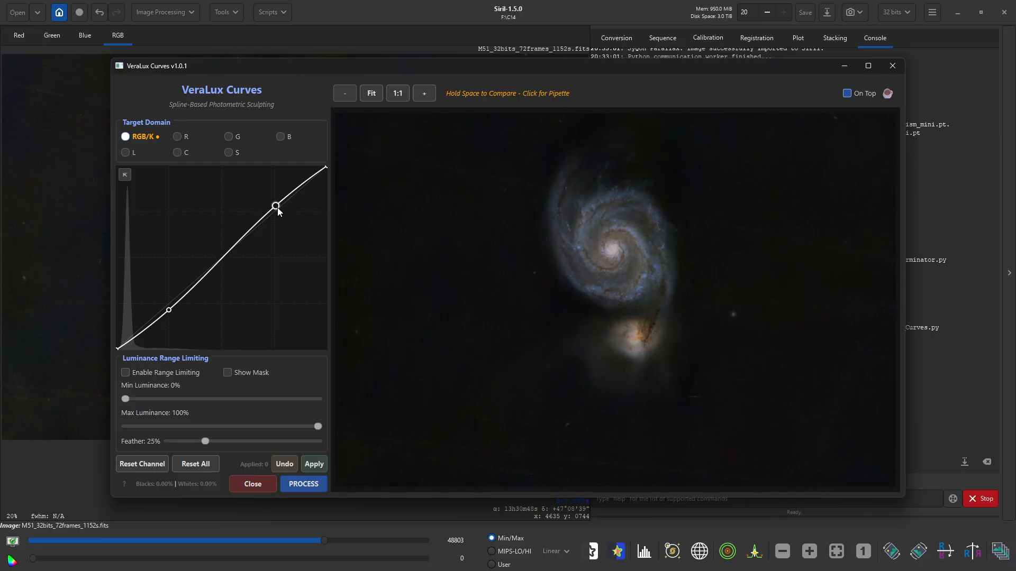
{"action": "left_click_drag", "start_coordinate": [276, 207], "coordinate": [276, 205]}
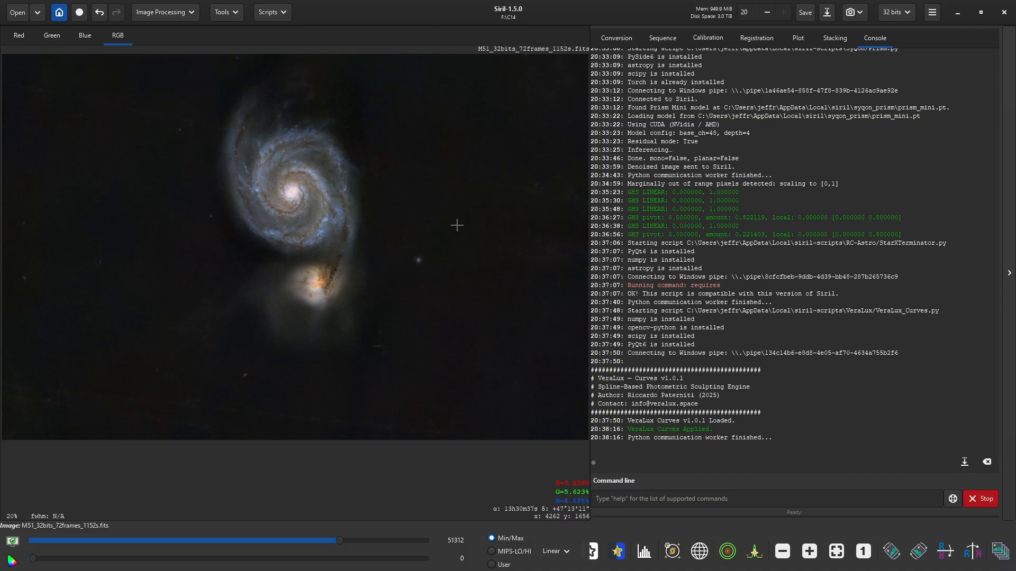
- Launch VeraLux Revela and zoom its preview onto the galaxy core
{"action": "left_click", "coordinate": [271, 16]}
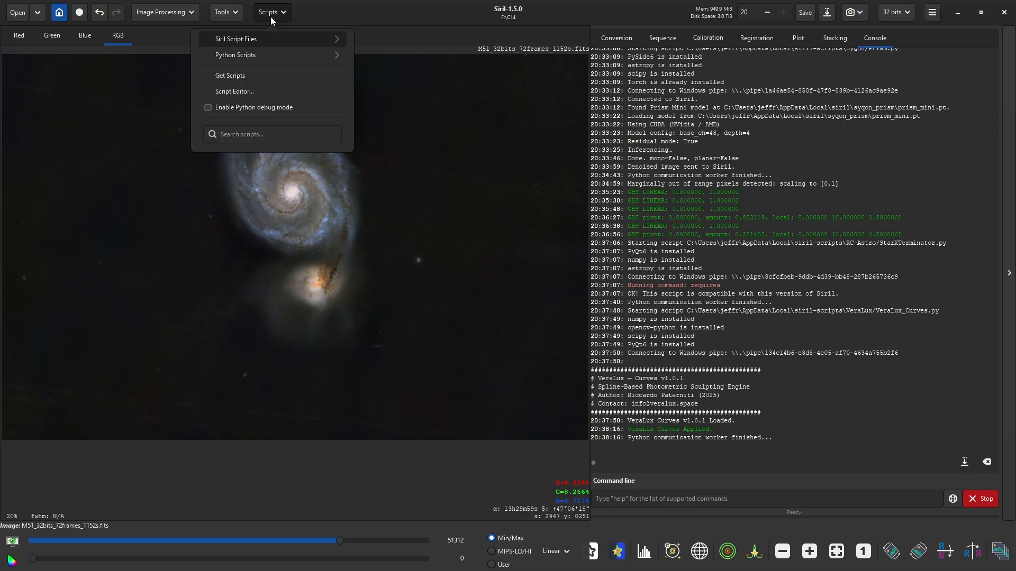
{"action": "left_click", "coordinate": [268, 55]}
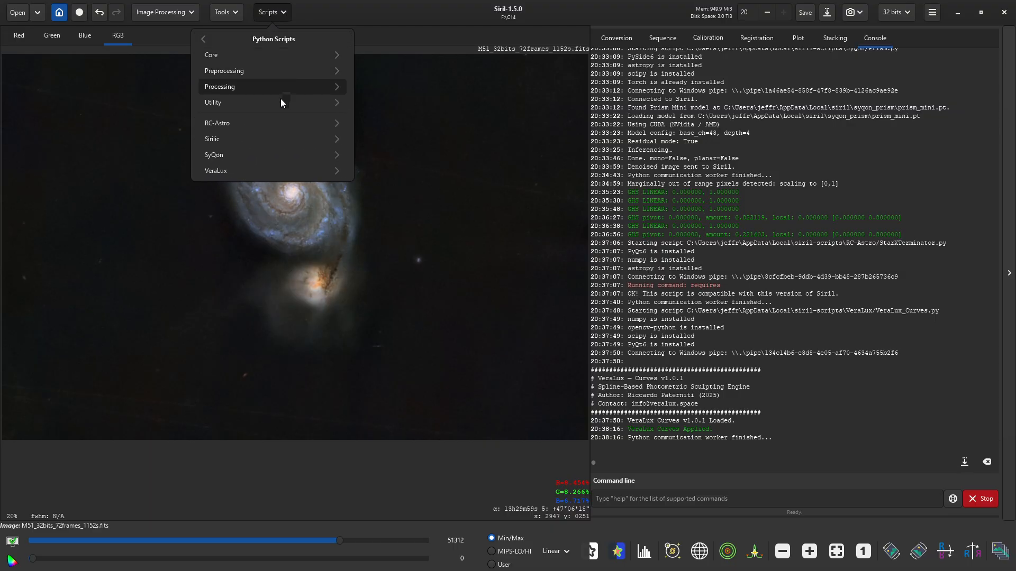
{"action": "left_click", "coordinate": [266, 168]}
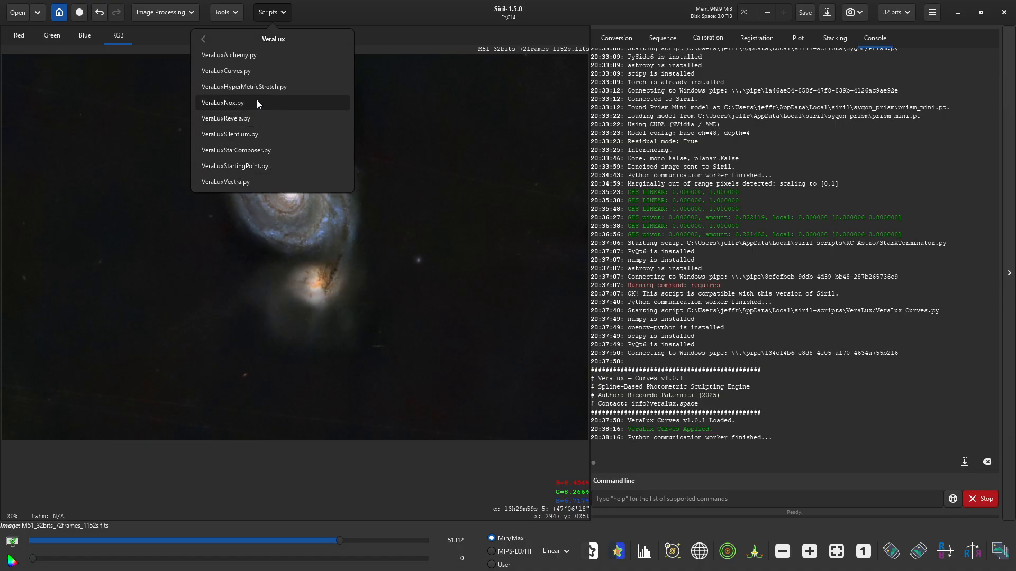
{"action": "left_click", "coordinate": [254, 118]}
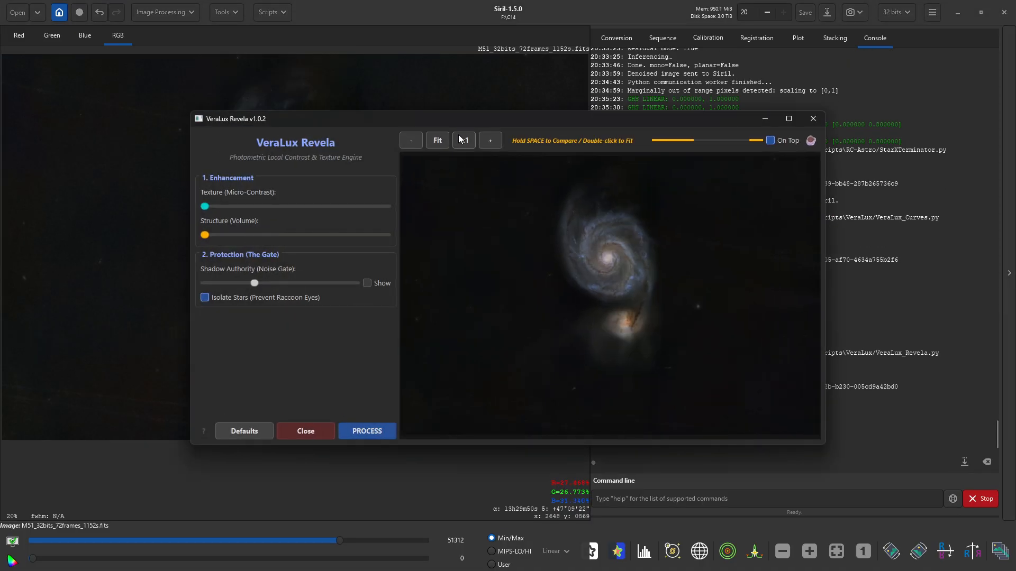
{"action": "scroll", "coordinate": [600, 243], "scroll_direction": "up", "scroll_amount": 2}
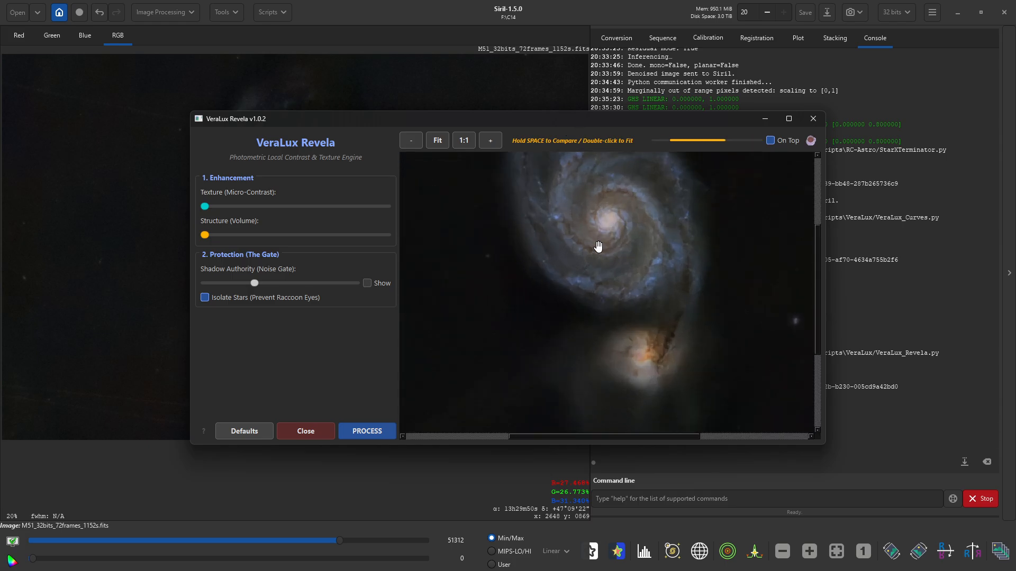
{"action": "left_click_drag", "start_coordinate": [606, 212], "coordinate": [618, 259]}
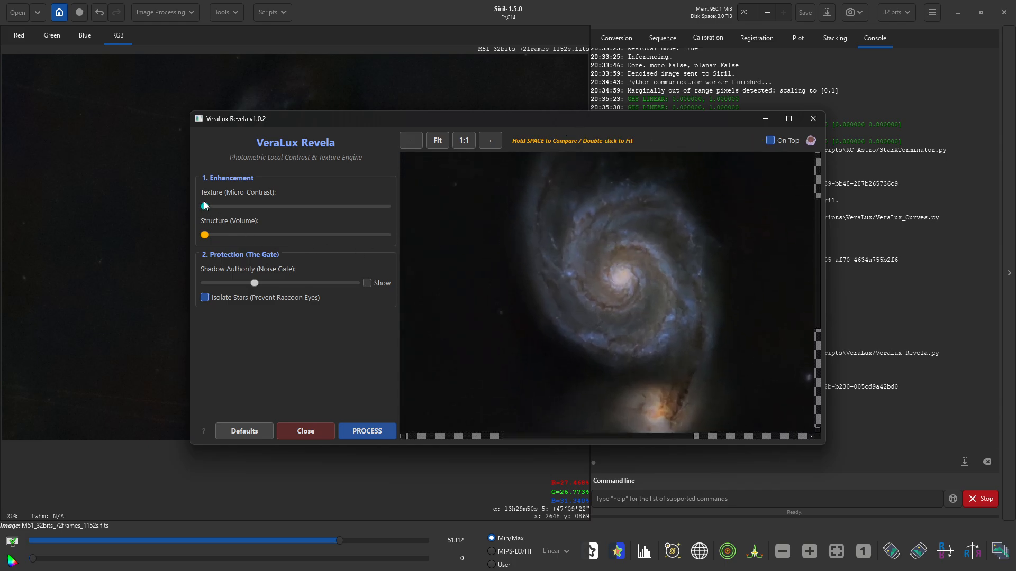
- Raise the texture and structure enhancement sliders and process the image
{"action": "left_click_drag", "start_coordinate": [205, 206], "coordinate": [268, 206]}
{"action": "left_click_drag", "start_coordinate": [206, 235], "coordinate": [287, 235]}
{"action": "left_click_drag", "start_coordinate": [269, 207], "coordinate": [279, 207]}
{"action": "left_click_drag", "start_coordinate": [289, 236], "coordinate": [300, 238]}
{"action": "left_click", "coordinate": [374, 433]}
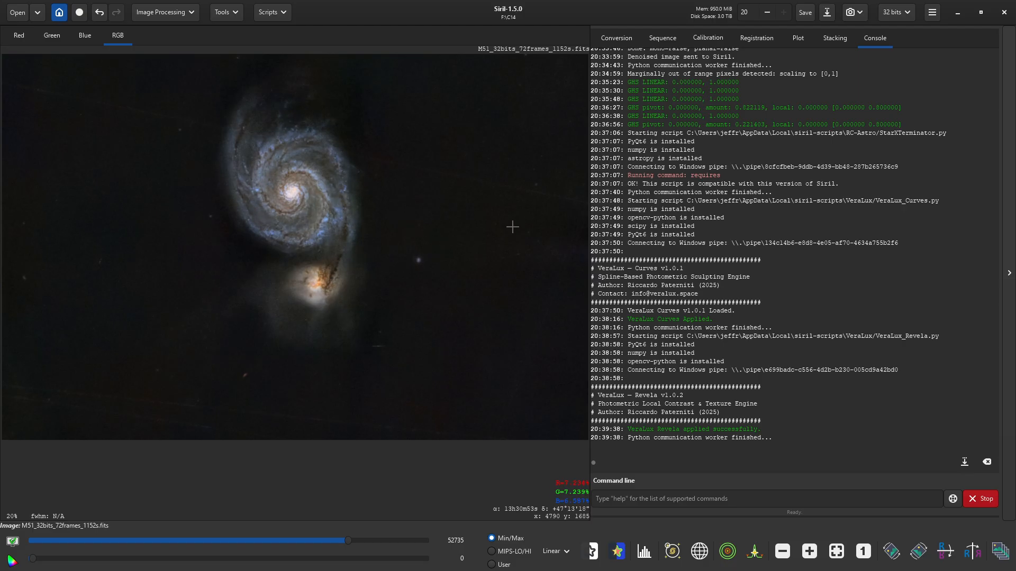
- Relaunch VeraLux Curves, pulling a shadow point down and lifting an upper point
{"action": "left_click", "coordinate": [272, 16]}
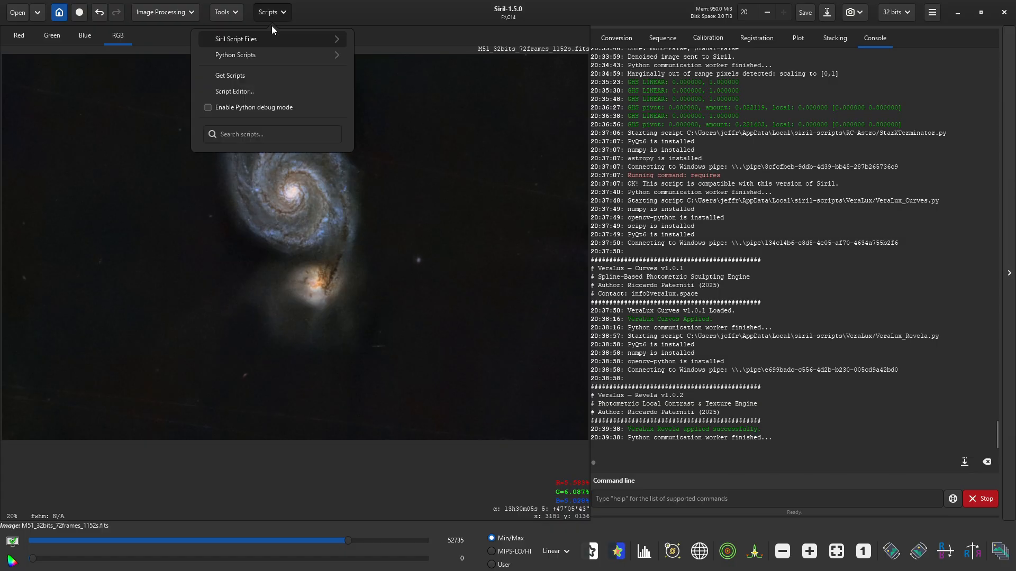
{"action": "left_click", "coordinate": [272, 55]}
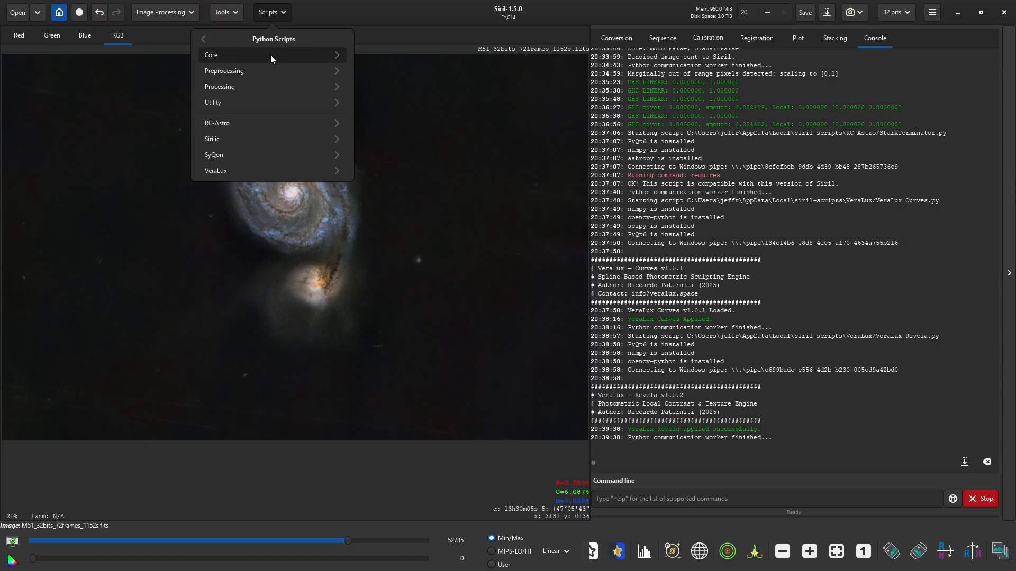
{"action": "left_click", "coordinate": [251, 89]}
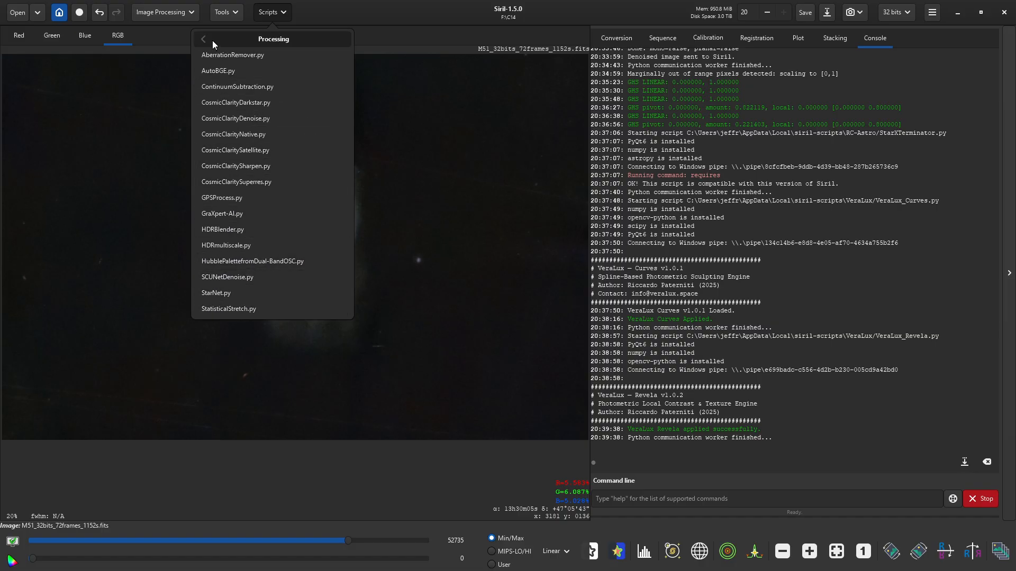
{"action": "left_click", "coordinate": [212, 42]}
{"action": "left_click", "coordinate": [227, 155]}
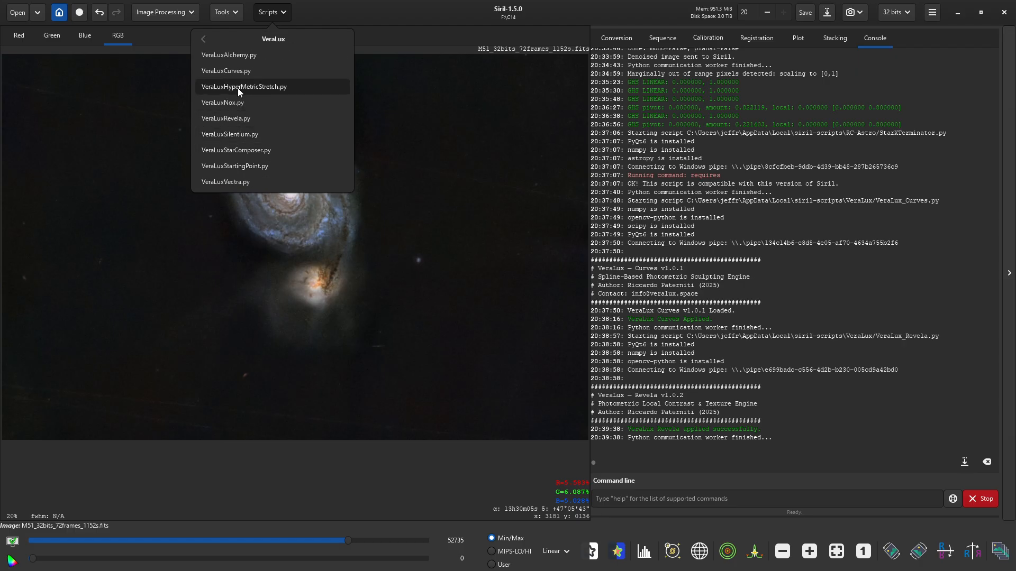
{"action": "left_click", "coordinate": [240, 70]}
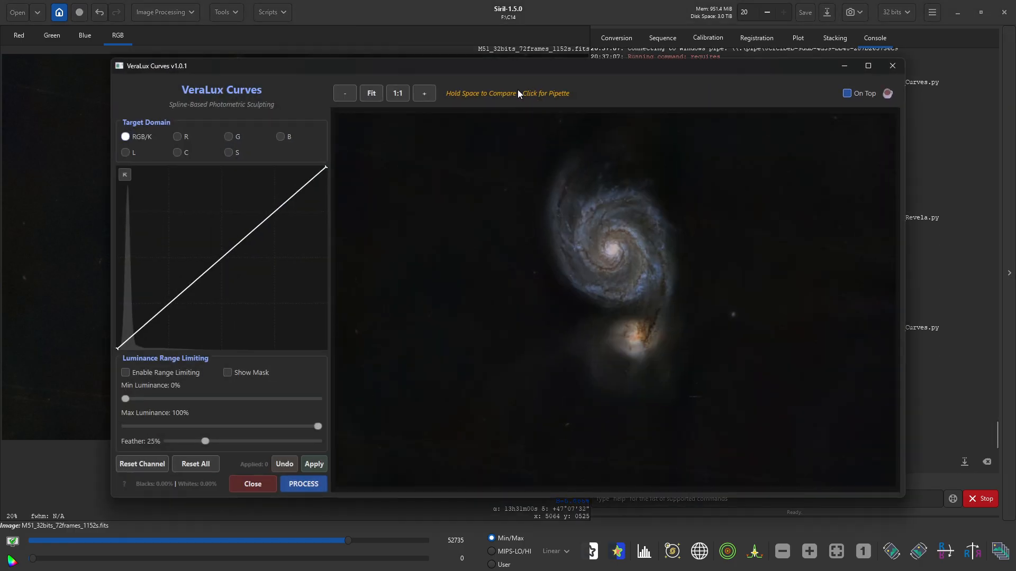
{"action": "left_click", "coordinate": [168, 308]}
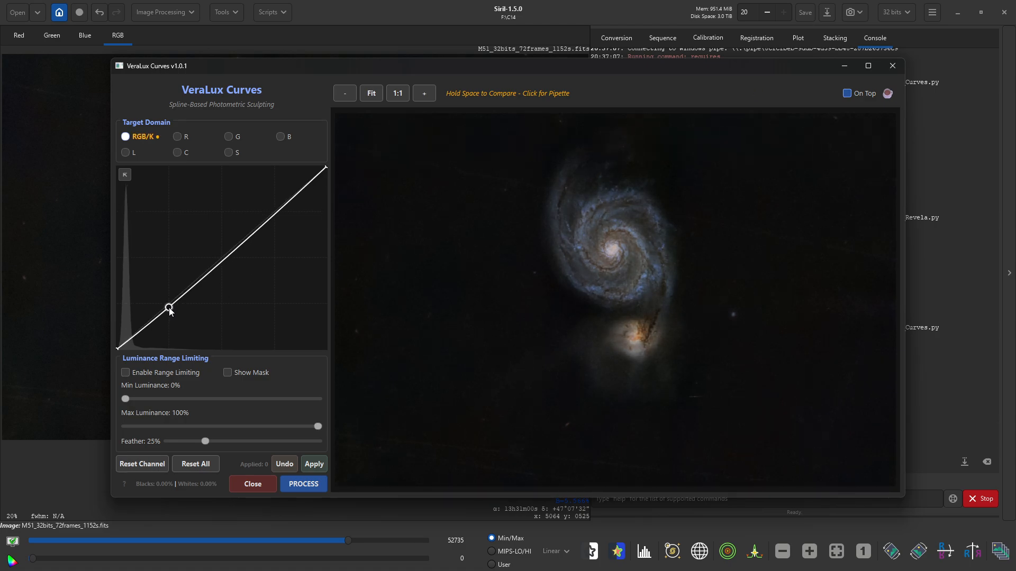
{"action": "left_click_drag", "start_coordinate": [169, 310], "coordinate": [168, 311]}
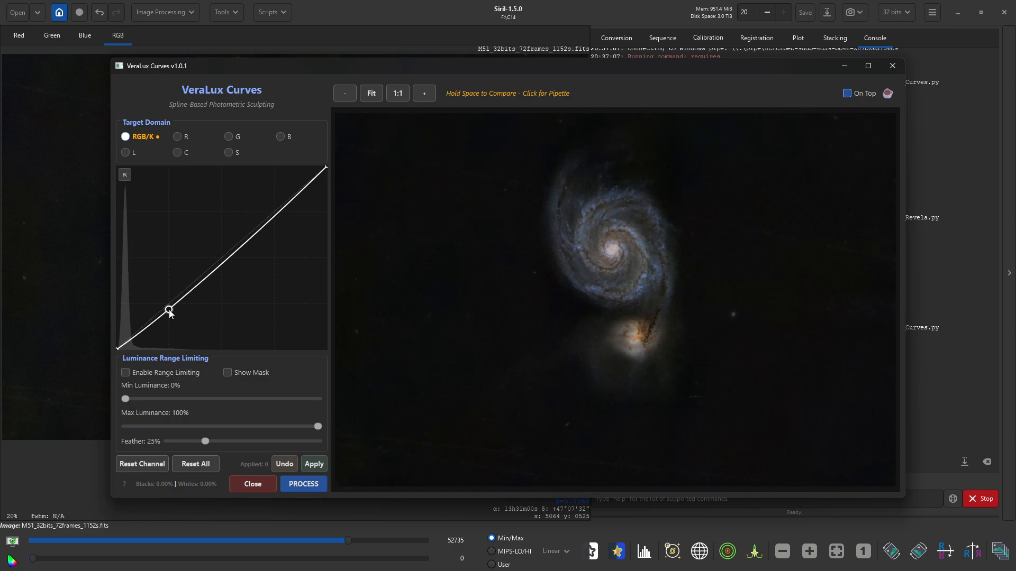
{"action": "left_click_drag", "start_coordinate": [276, 217], "coordinate": [275, 211]}
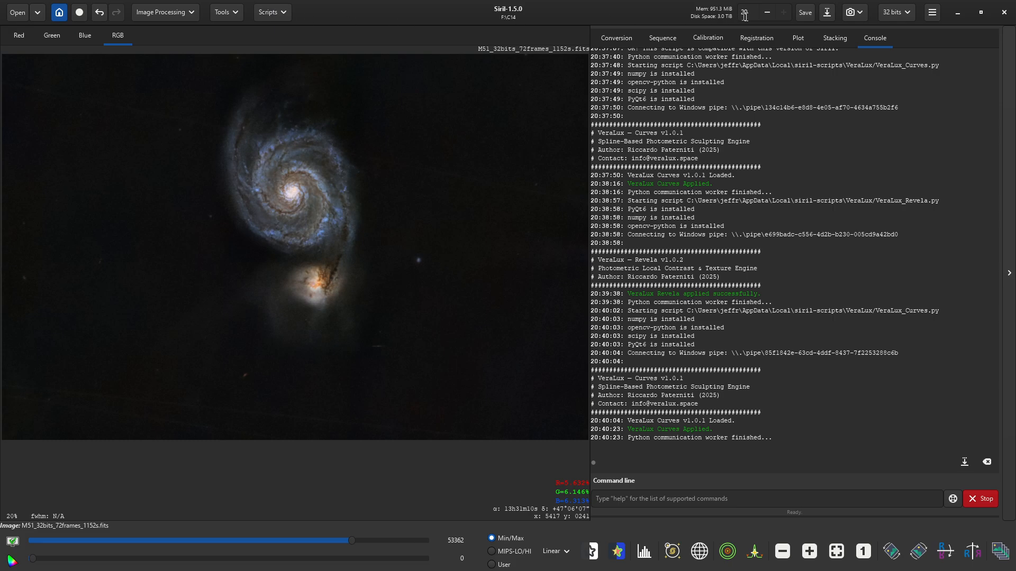
- Save the image as Starless_M51_32bits_72frames_1152s.fits in 32-bit floating point
{"action": "left_click", "coordinate": [827, 13]}
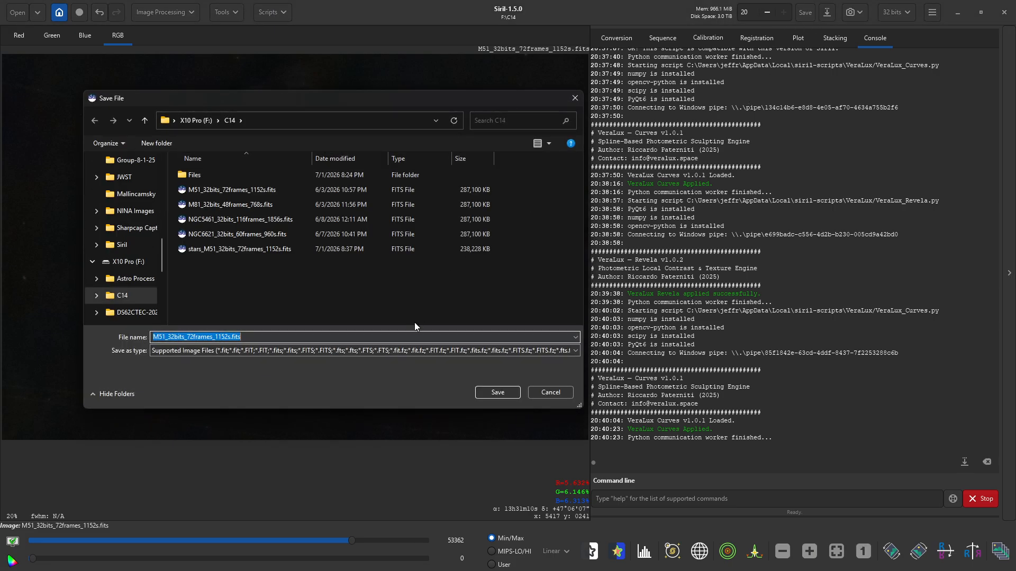
{"action": "left_click", "coordinate": [152, 337]}
{"action": "type", "text": "Starless"}
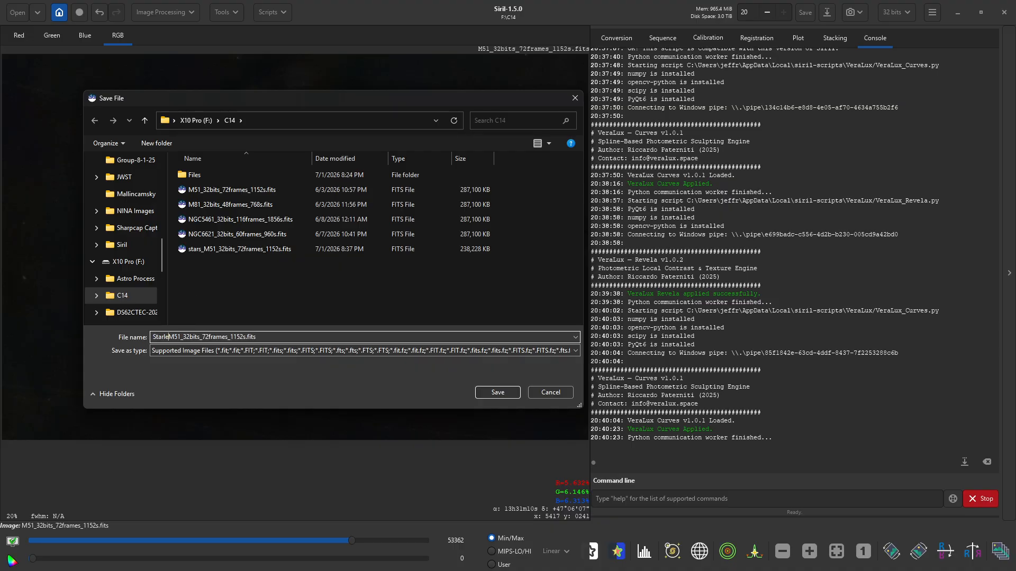
{"action": "type", "text": "_"}
{"action": "left_click", "coordinate": [497, 393]}
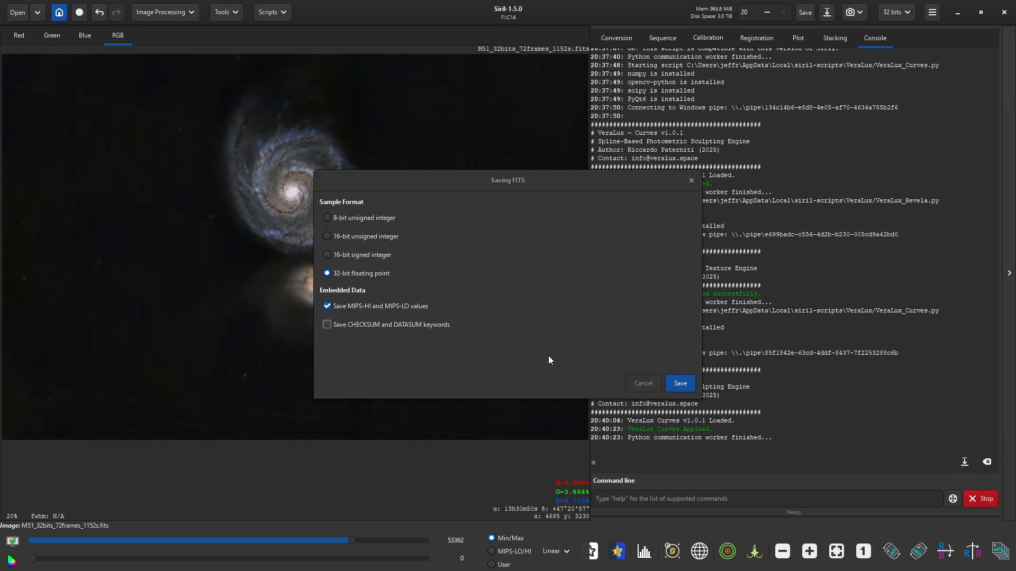
{"action": "left_click", "coordinate": [680, 383]}
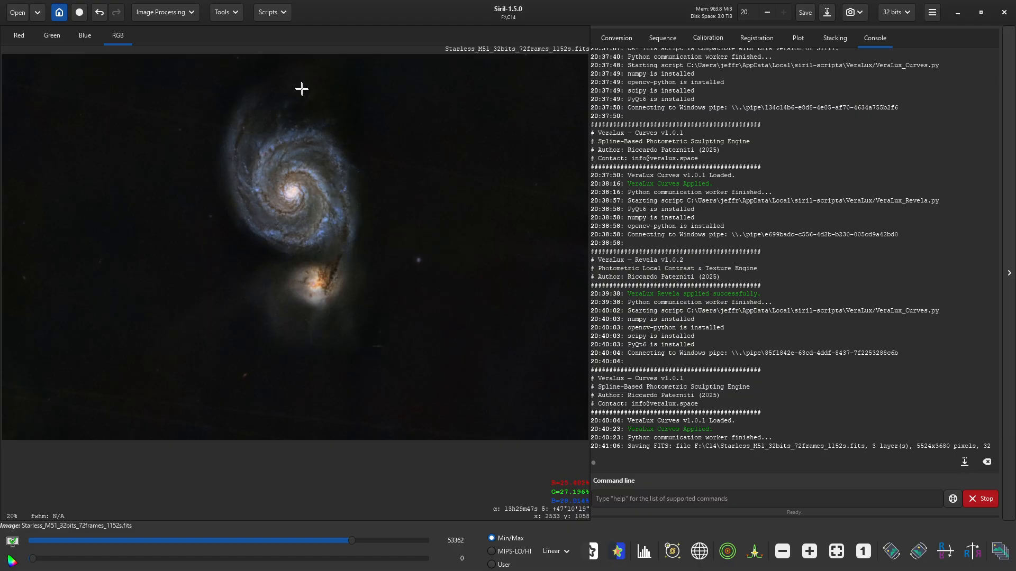
- Launch VeraLux StarComposer and load stars_M51 as the starmask
{"action": "left_click", "coordinate": [271, 12]}
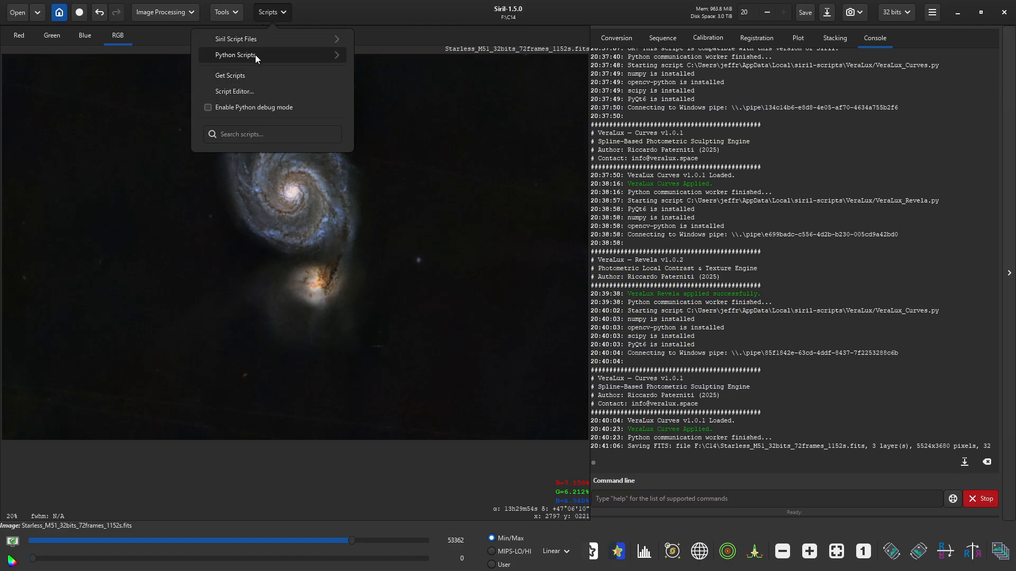
{"action": "left_click", "coordinate": [255, 55]}
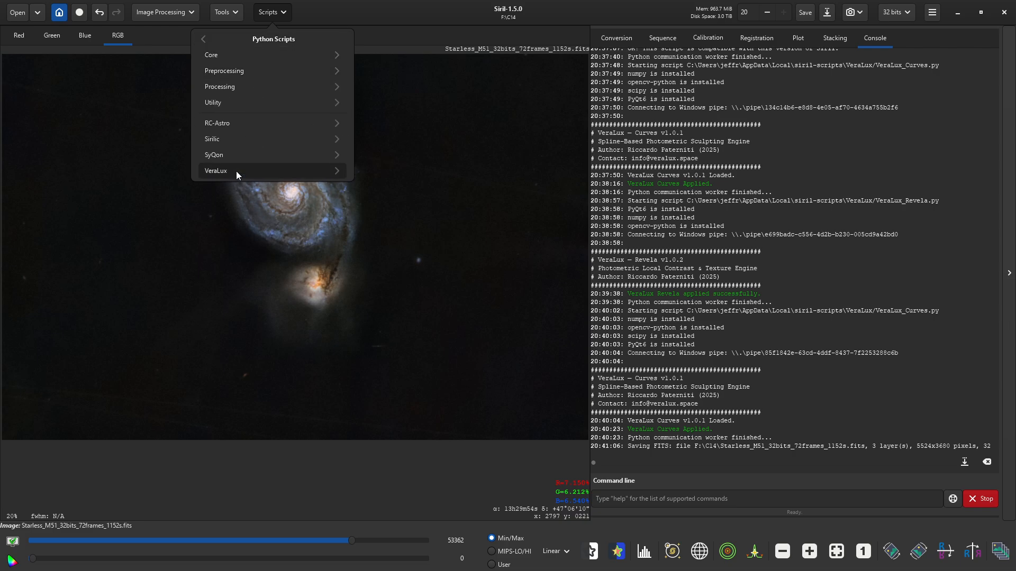
{"action": "left_click", "coordinate": [236, 170]}
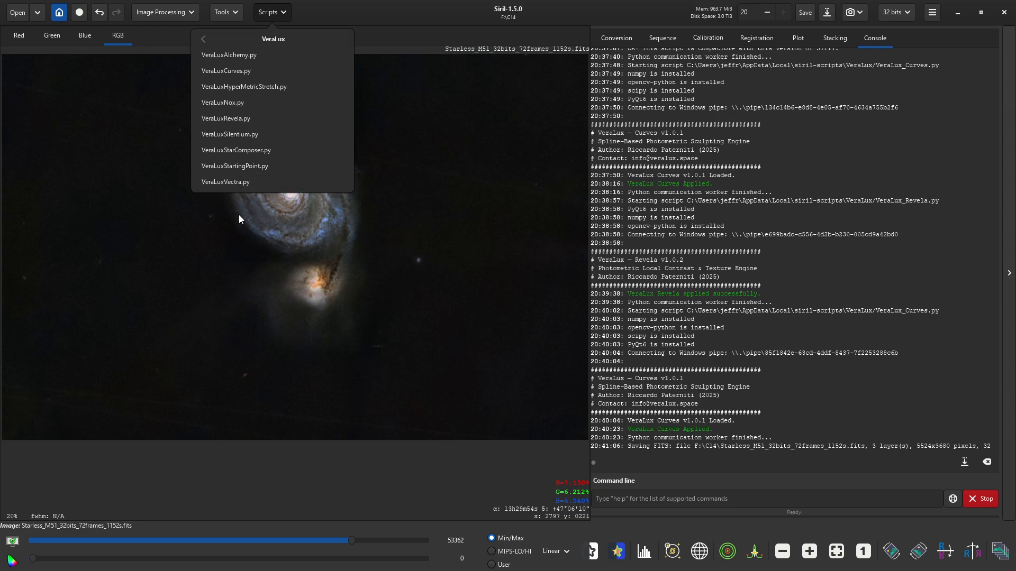
{"action": "left_click", "coordinate": [242, 154]}
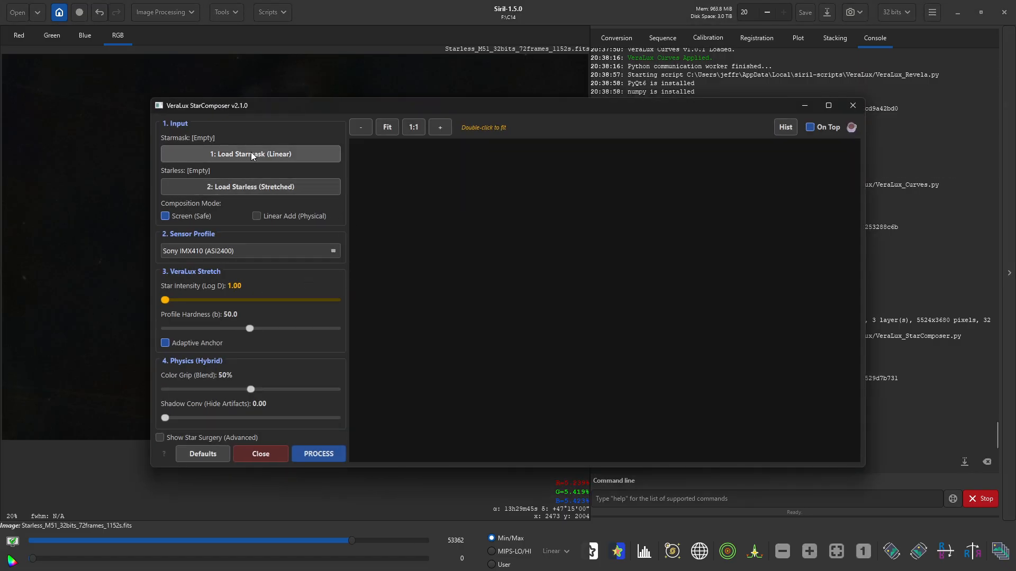
{"action": "left_click", "coordinate": [252, 154]}
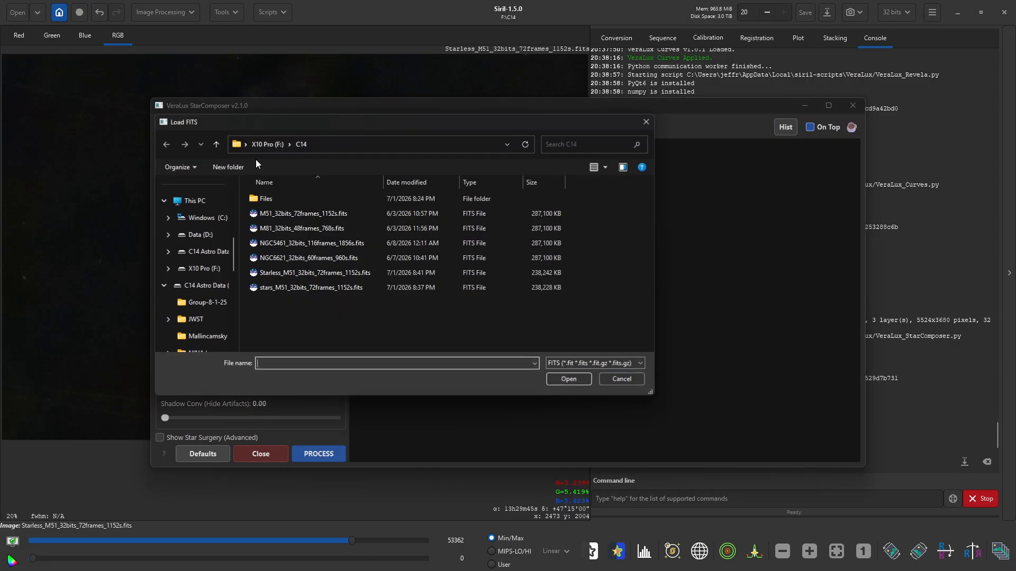
{"action": "left_click", "coordinate": [297, 287]}
{"action": "left_click", "coordinate": [569, 379]}
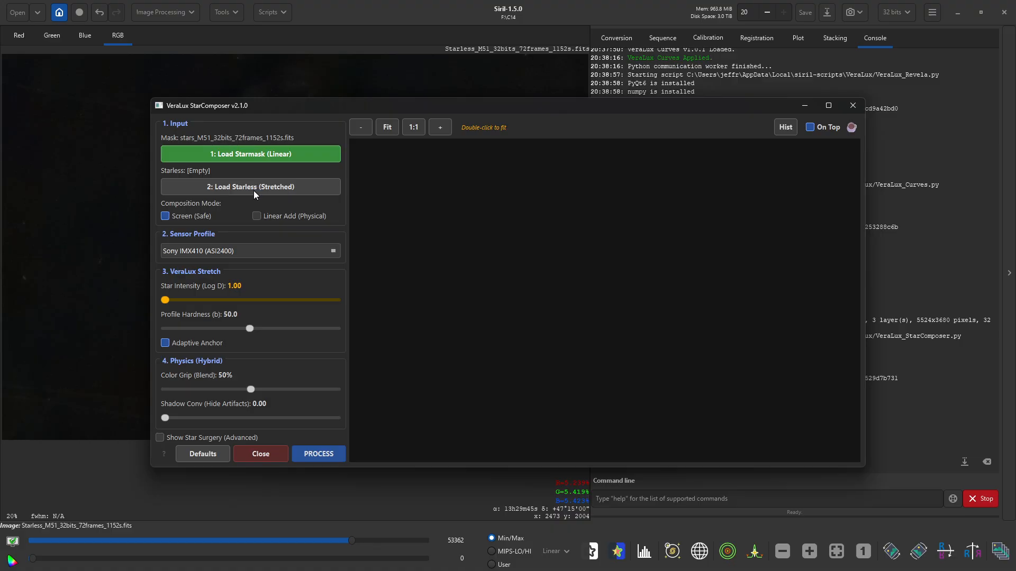
- Load Starless_M51 from the C14 folder as the starless base
{"action": "left_click", "coordinate": [253, 189]}
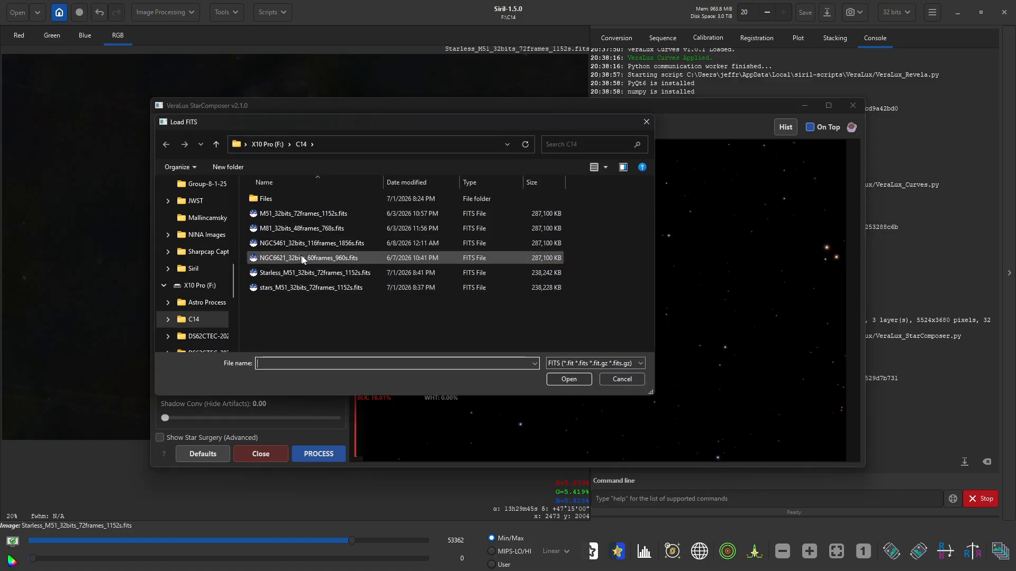
{"action": "left_click", "coordinate": [319, 291]}
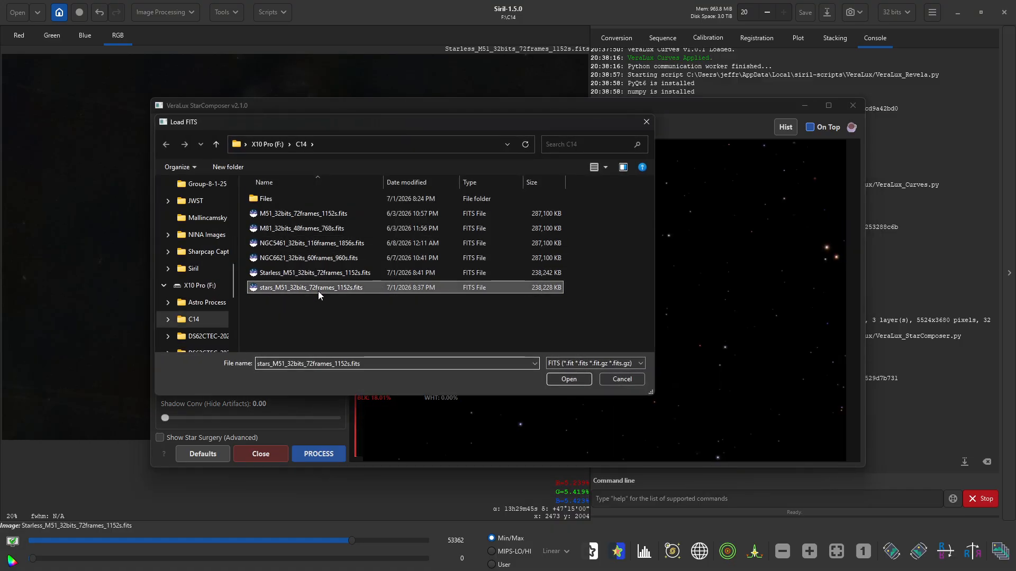
{"action": "left_click", "coordinate": [317, 273]}
{"action": "left_click", "coordinate": [569, 379]}
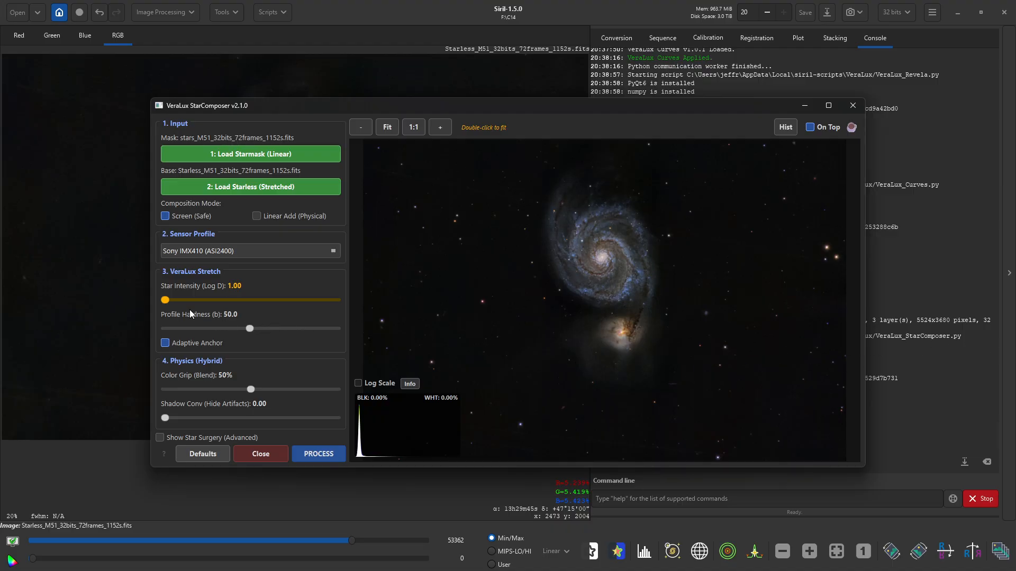
- Set Star Intensity to 2.18, preview and process the star recombination, then close StarComposer
{"action": "left_click_drag", "start_coordinate": [168, 300], "coordinate": [172, 303]}
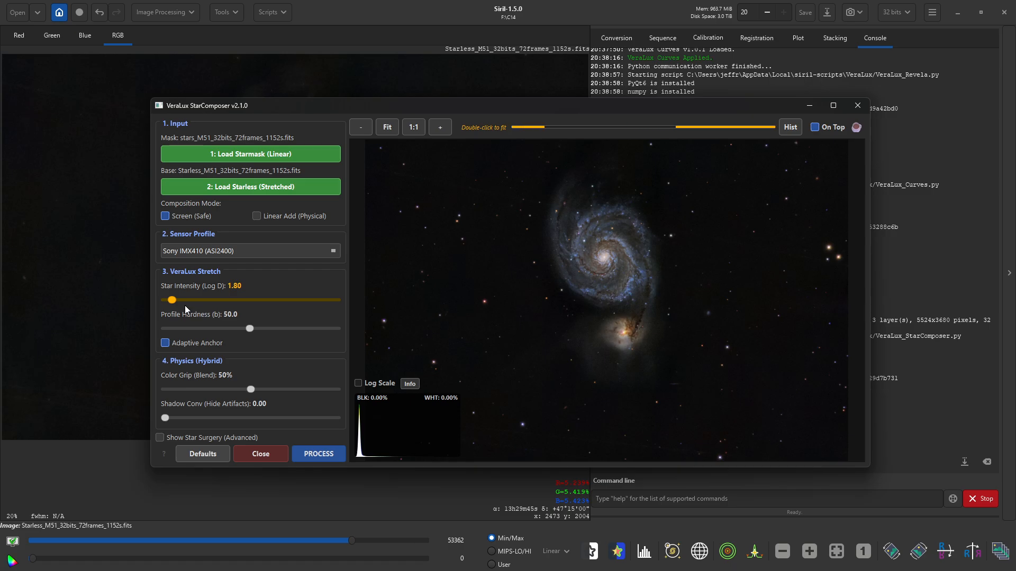
{"action": "left_click_drag", "start_coordinate": [175, 300], "coordinate": [176, 301]}
{"action": "left_click_drag", "start_coordinate": [177, 301], "coordinate": [174, 301]}
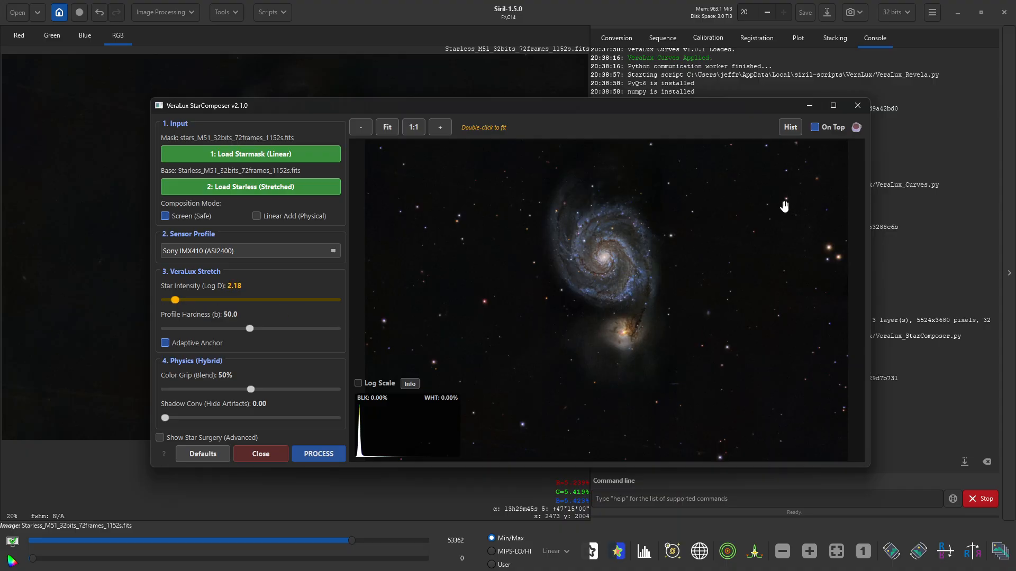
{"action": "left_click", "coordinate": [324, 454]}
{"action": "left_click", "coordinate": [319, 456]}
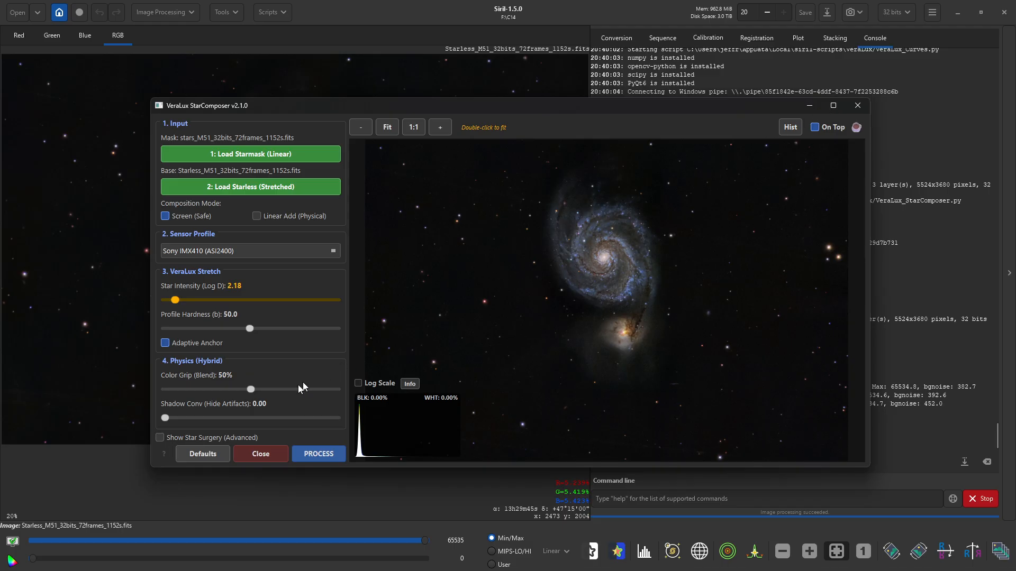
{"action": "left_click", "coordinate": [254, 456]}
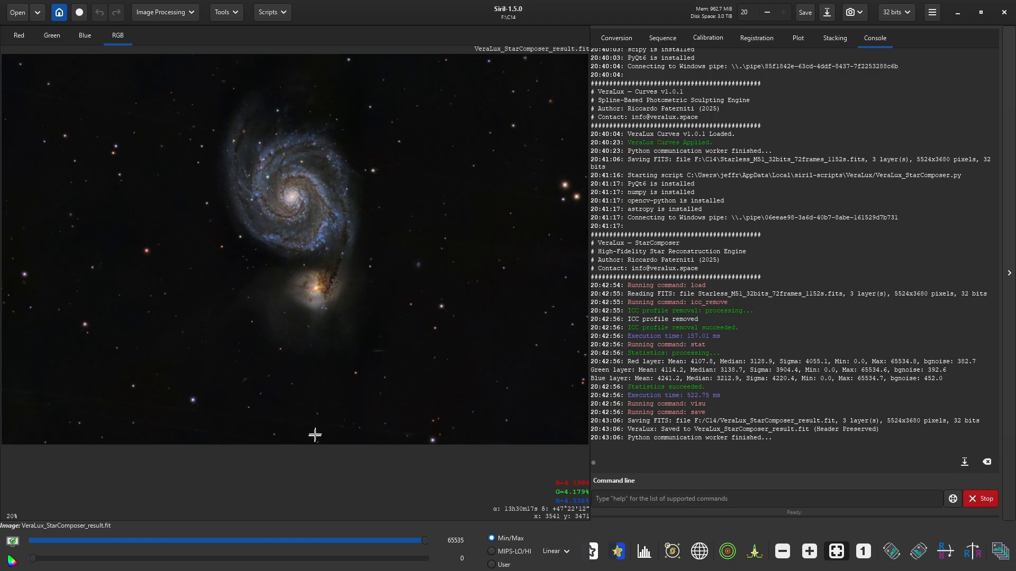
- Zoom around the StarComposer result, mark a small background area, then fit the whole image to the window
{"action": "scroll", "coordinate": [305, 187], "scroll_direction": "up", "scroll_amount": 2}
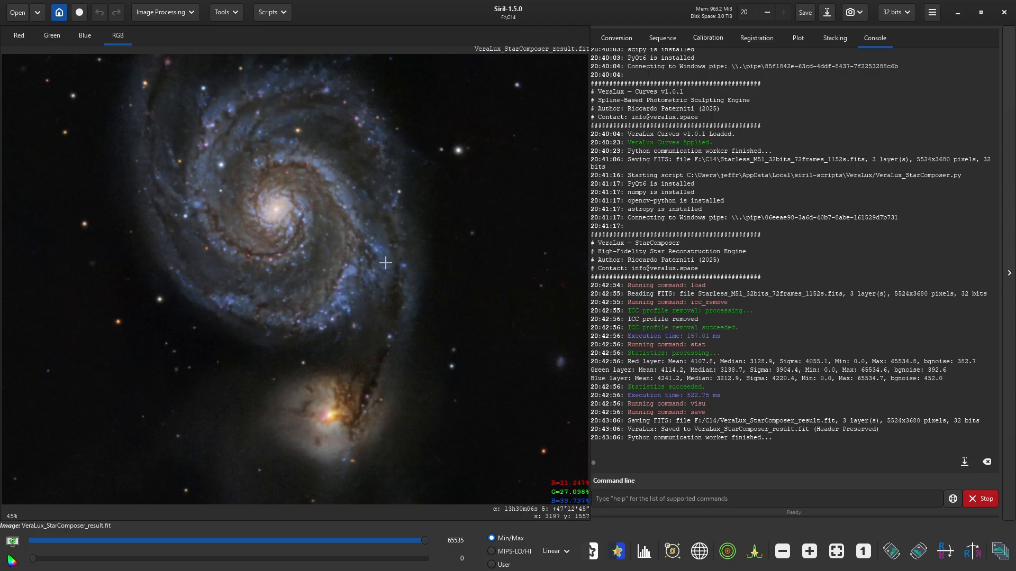
{"action": "scroll", "coordinate": [386, 262], "scroll_direction": "down", "scroll_amount": 3}
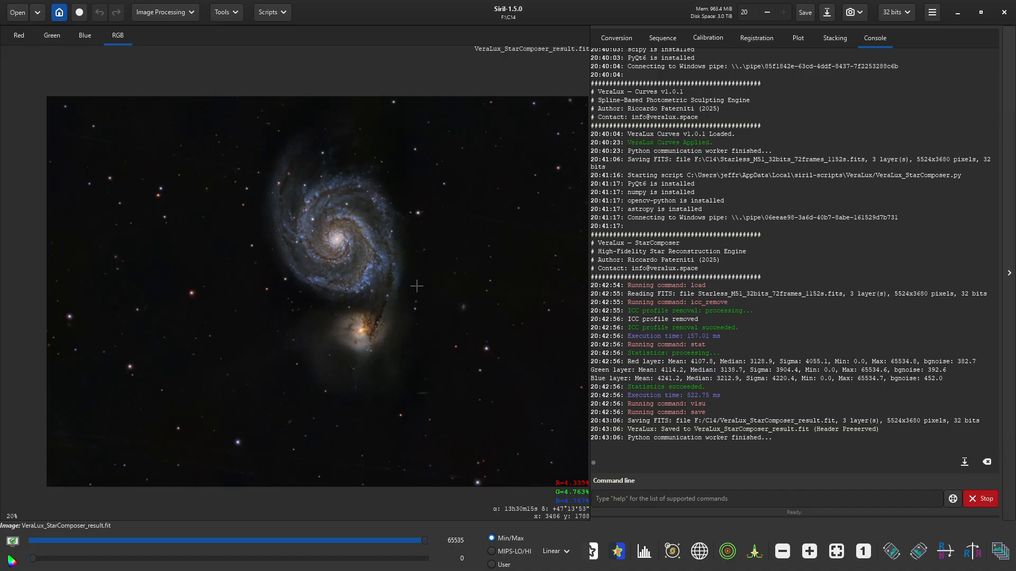
{"action": "scroll", "coordinate": [420, 286], "scroll_direction": "down", "scroll_amount": 1}
{"action": "scroll", "coordinate": [423, 284], "scroll_direction": "up", "scroll_amount": 2}
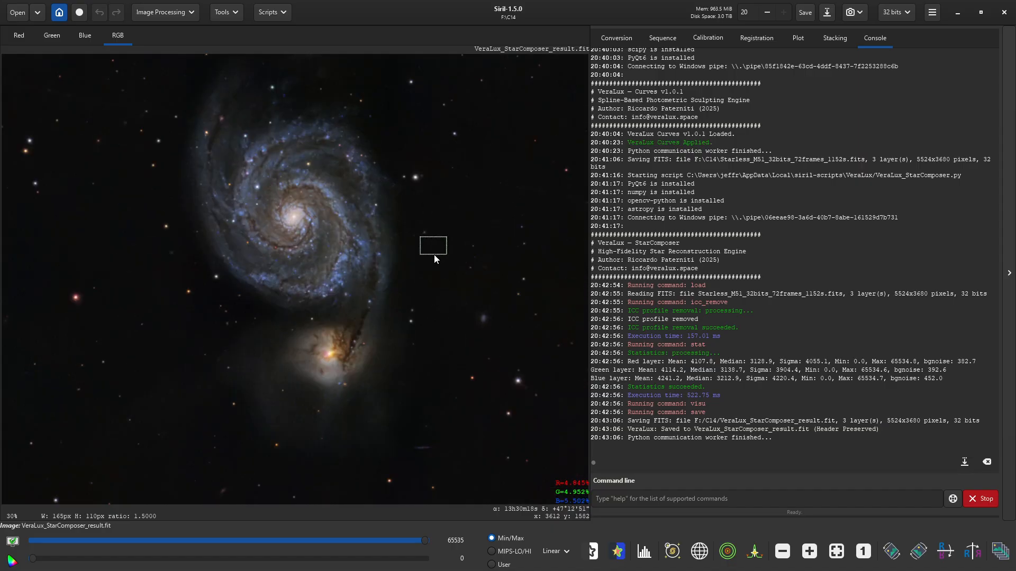
{"action": "left_click_drag", "start_coordinate": [481, 276], "coordinate": [464, 292]}
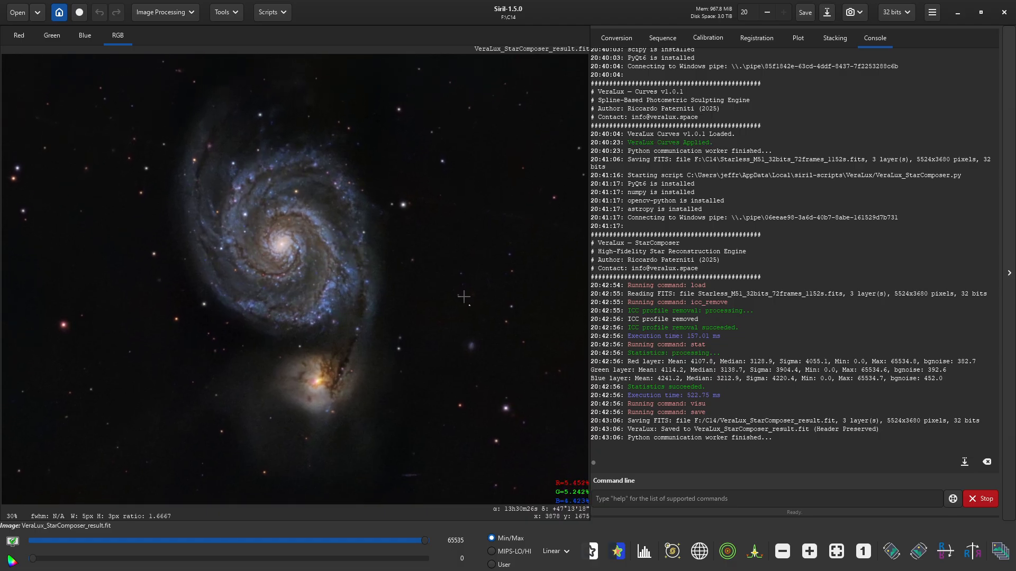
{"action": "scroll", "coordinate": [463, 297], "scroll_direction": "up", "scroll_amount": 2}
{"action": "scroll", "coordinate": [455, 297], "scroll_direction": "down", "scroll_amount": 2}
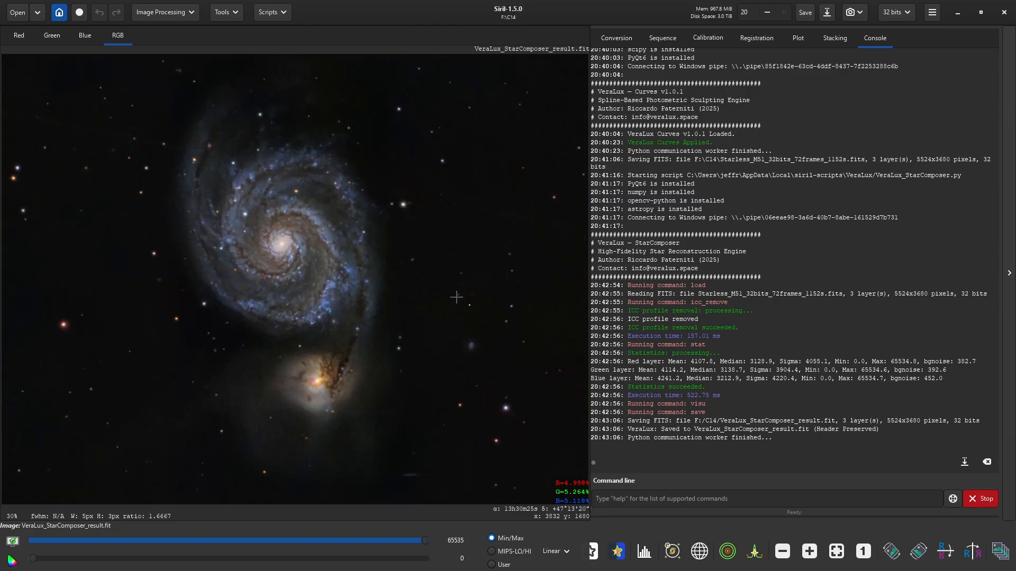
{"action": "left_click", "coordinate": [836, 550]}
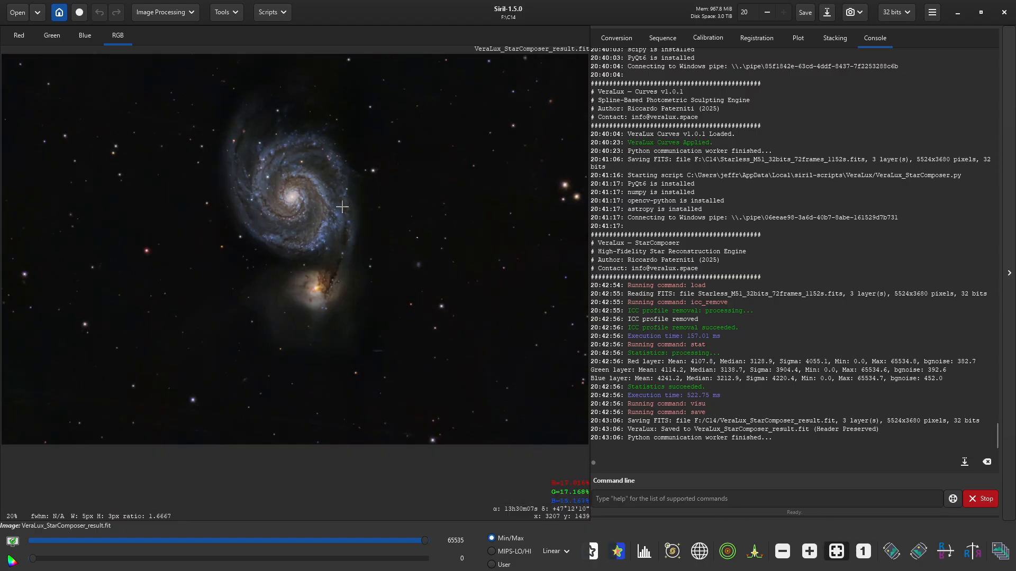
- Start Save As and change the file name to VeraLux_StarComposer_M51_result.fit
{"action": "left_click", "coordinate": [827, 13]}
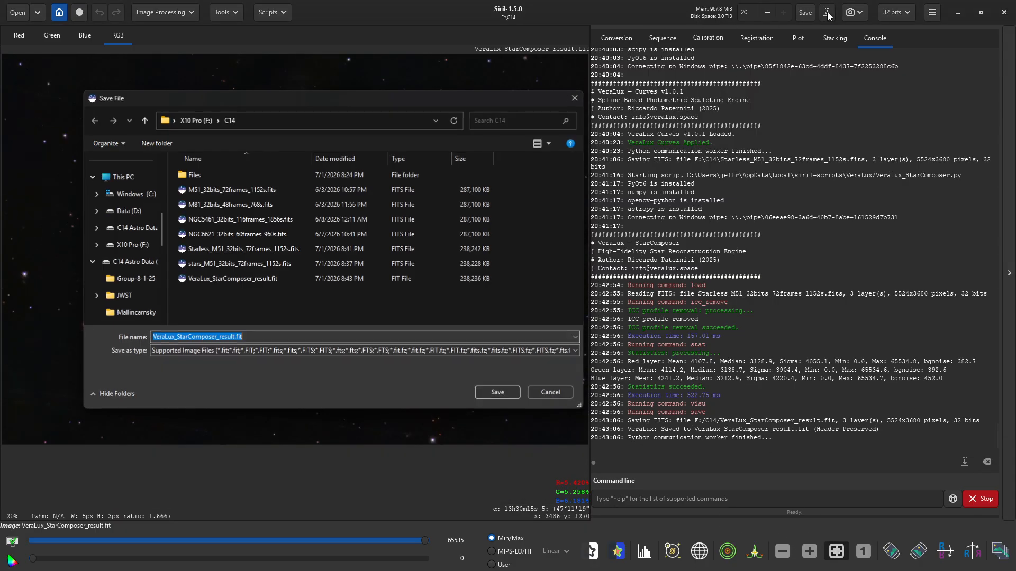
{"action": "left_click", "coordinate": [218, 336]}
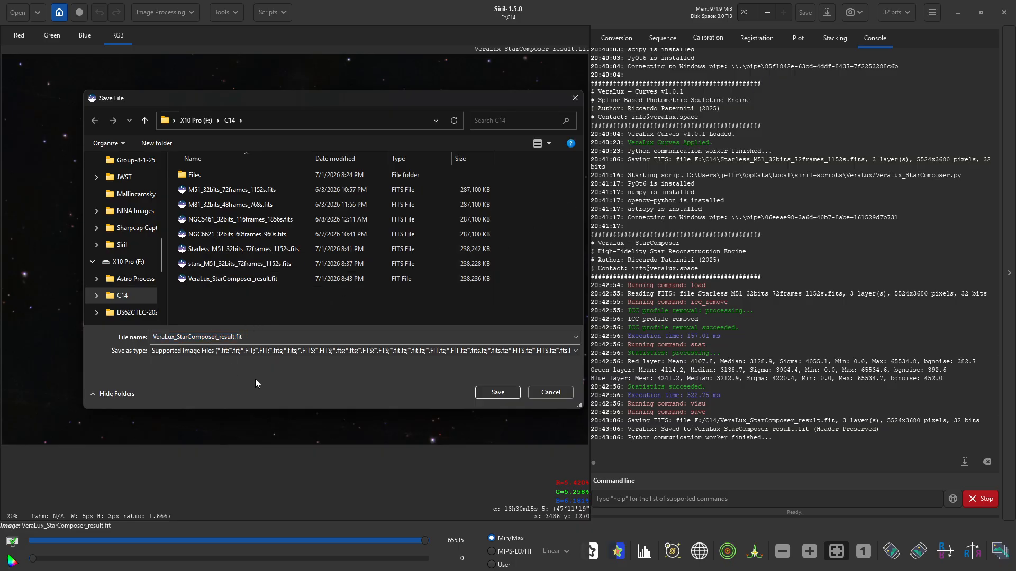
{"action": "type", "text": "_M51__"}
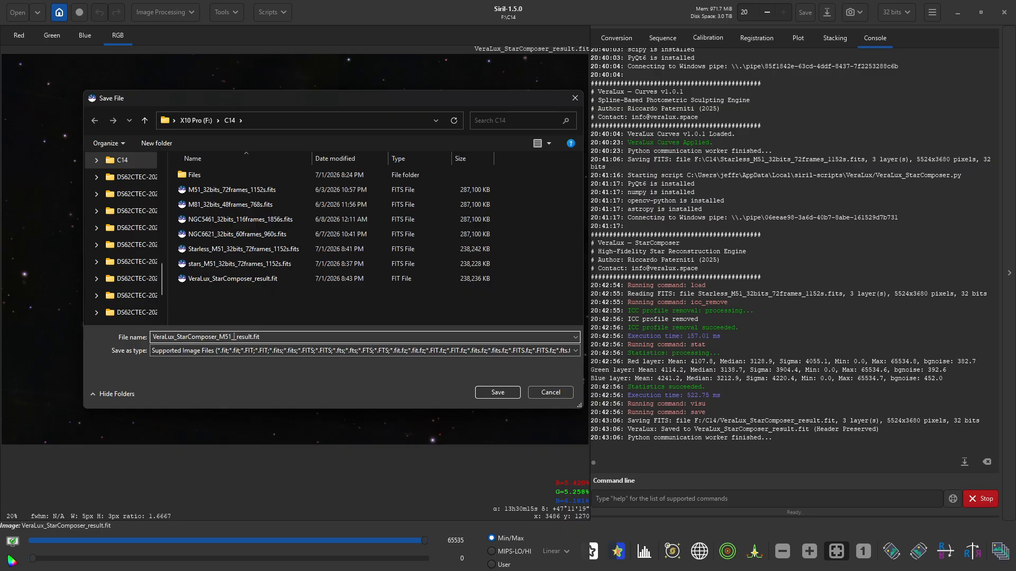
{"action": "key", "text": "BackSpace"}
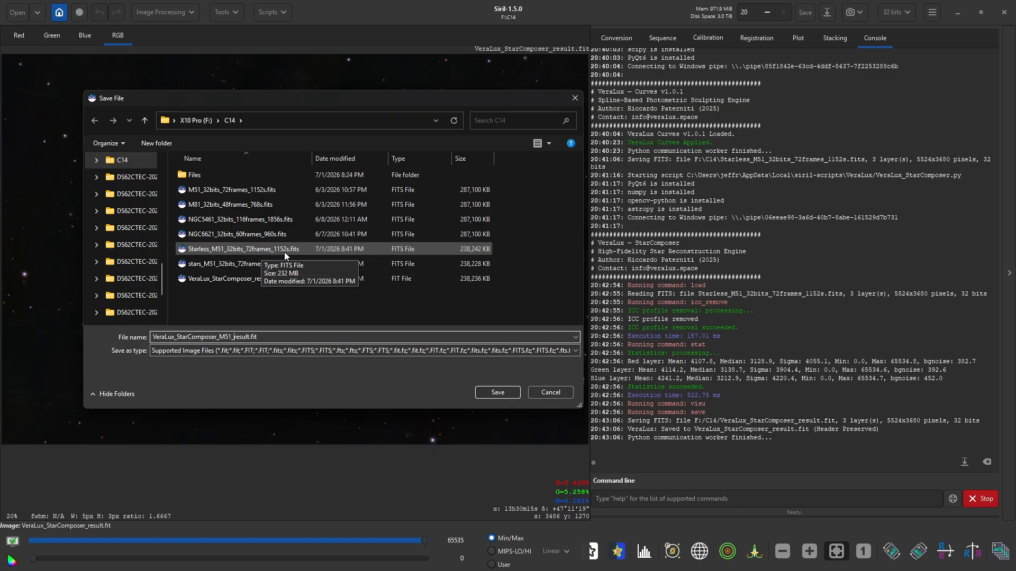
- Confirm the name in C14 and write the image as a 16-bit signed integer FITS
{"action": "left_click", "coordinate": [489, 395]}
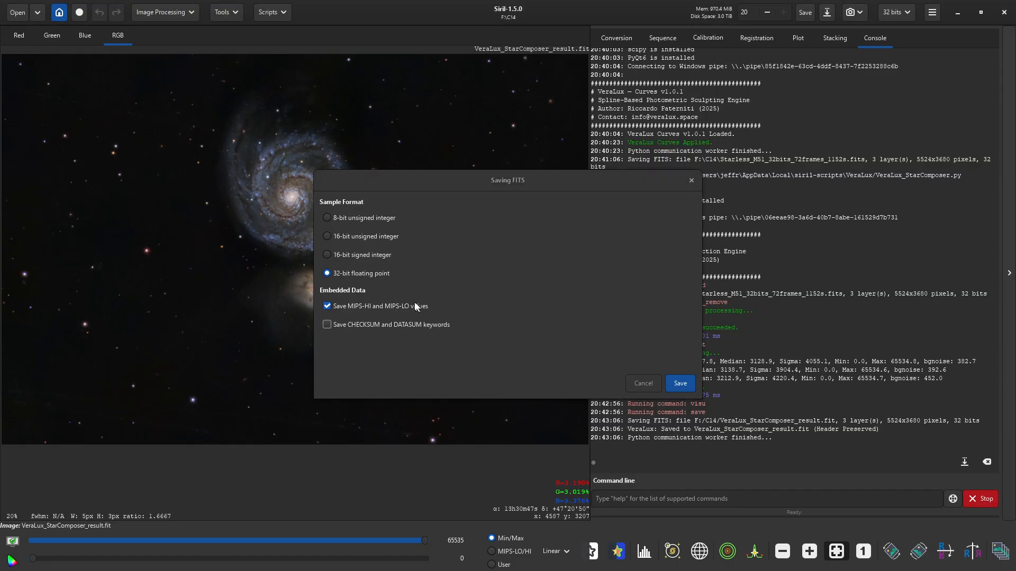
{"action": "left_click", "coordinate": [361, 256]}
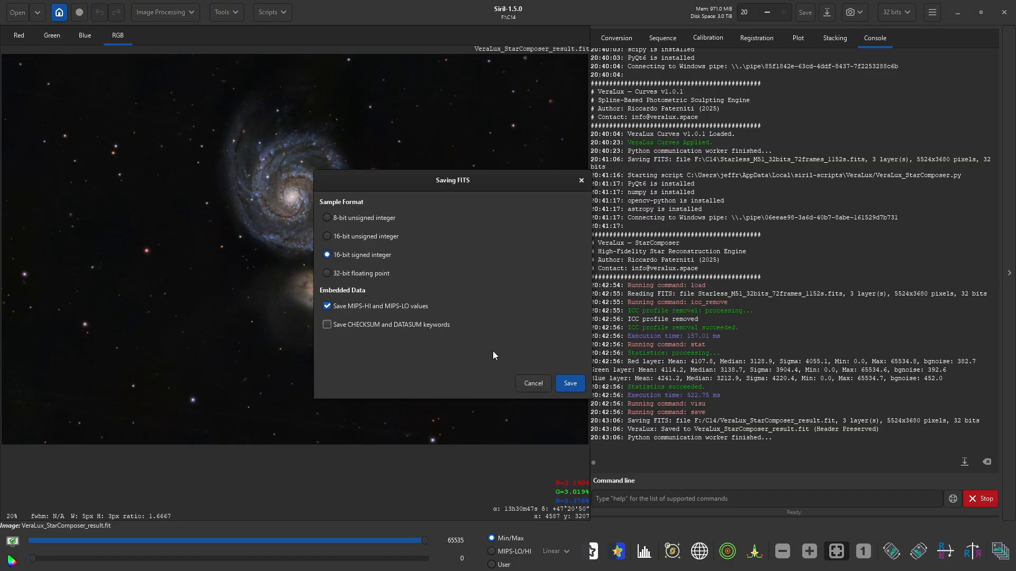
{"action": "left_click", "coordinate": [565, 386]}
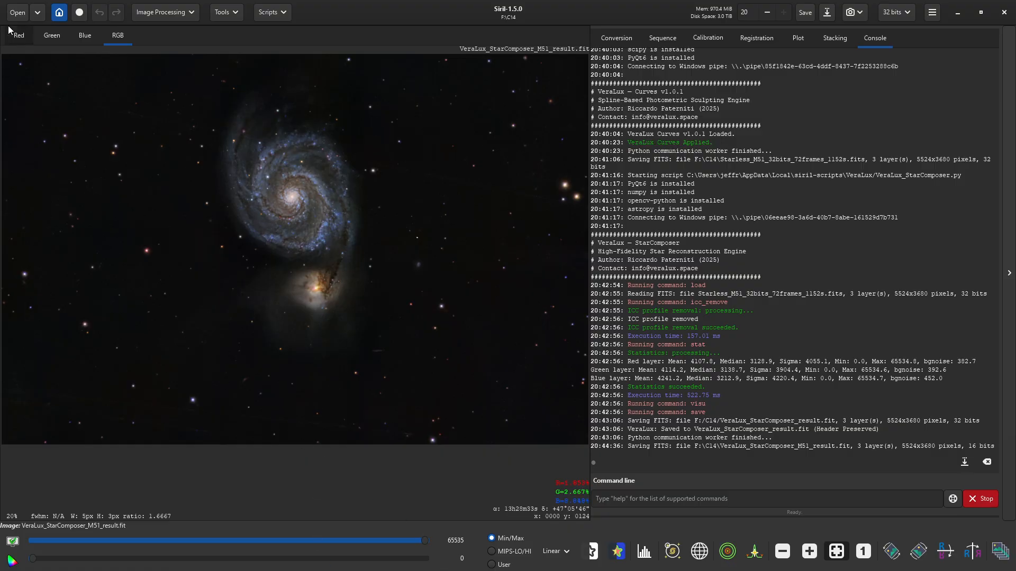
- Switch from Siril to File Explorer and select the four newest files in C14
{"action": "left_click", "coordinate": [17, 12]}
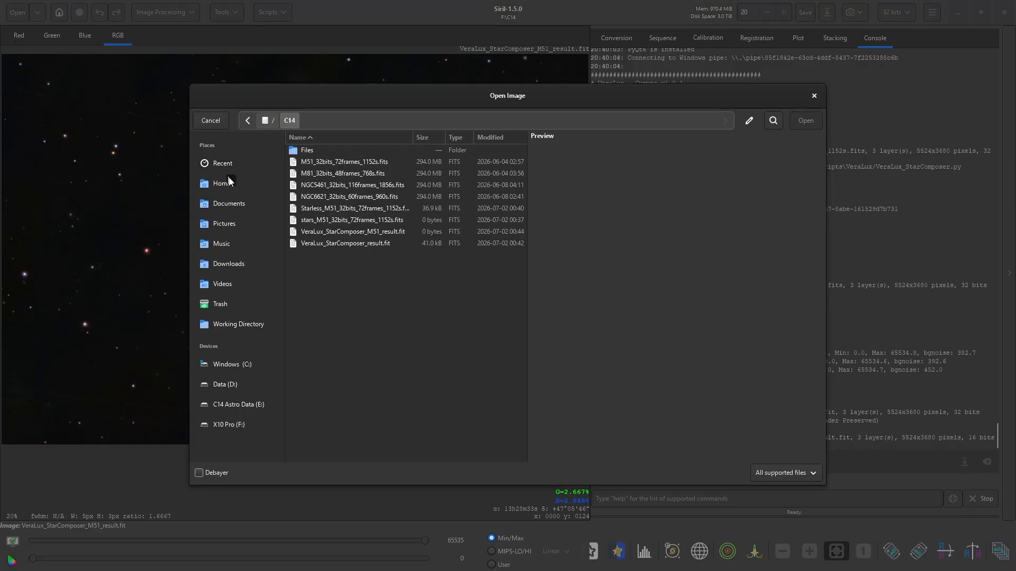
{"action": "left_click", "coordinate": [814, 95]}
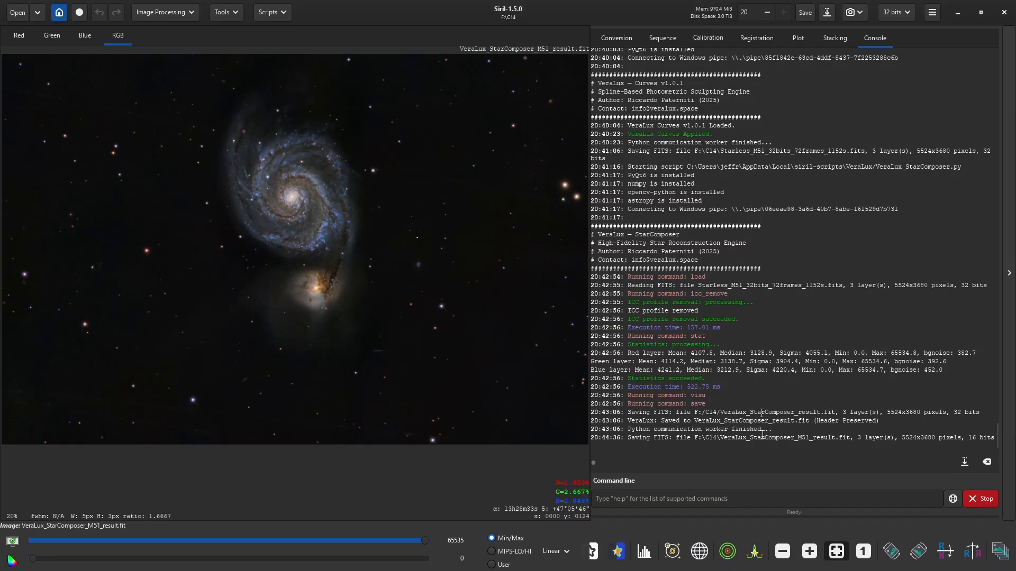
{"action": "key", "text": "alt+Tab"}
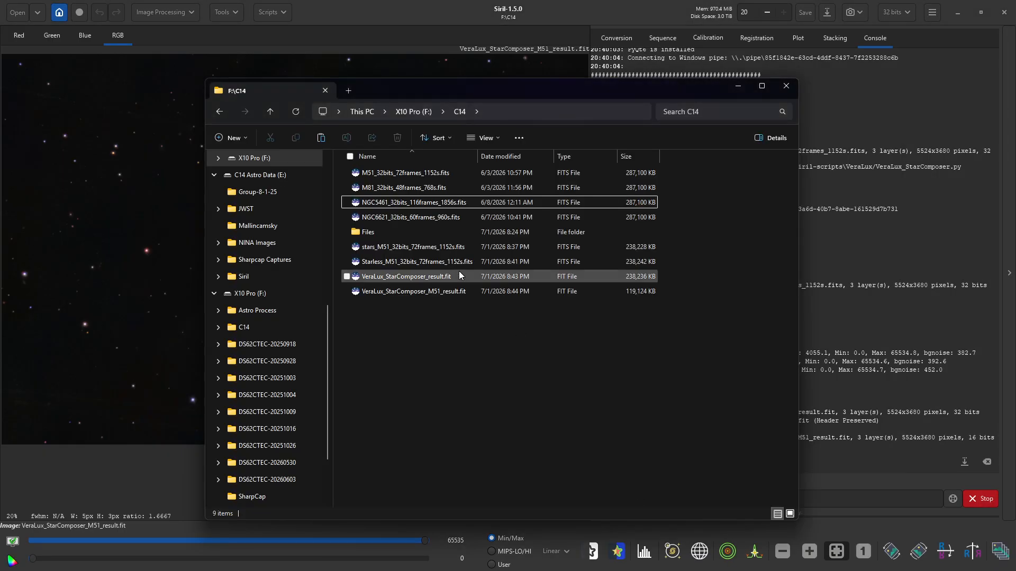
{"action": "left_click_drag", "start_coordinate": [459, 319], "coordinate": [365, 235]}
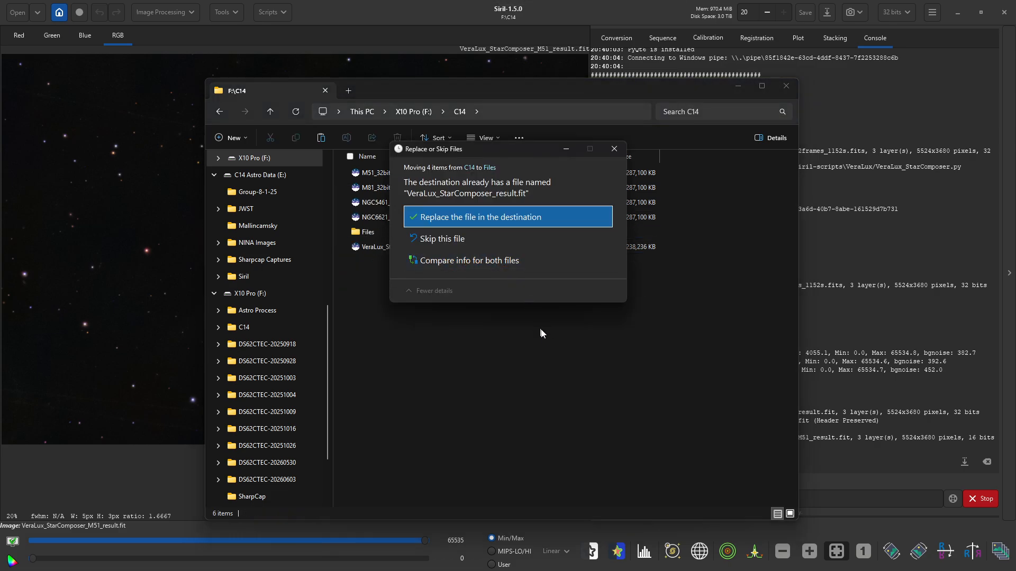
{"action": "key", "text": "Escape"}
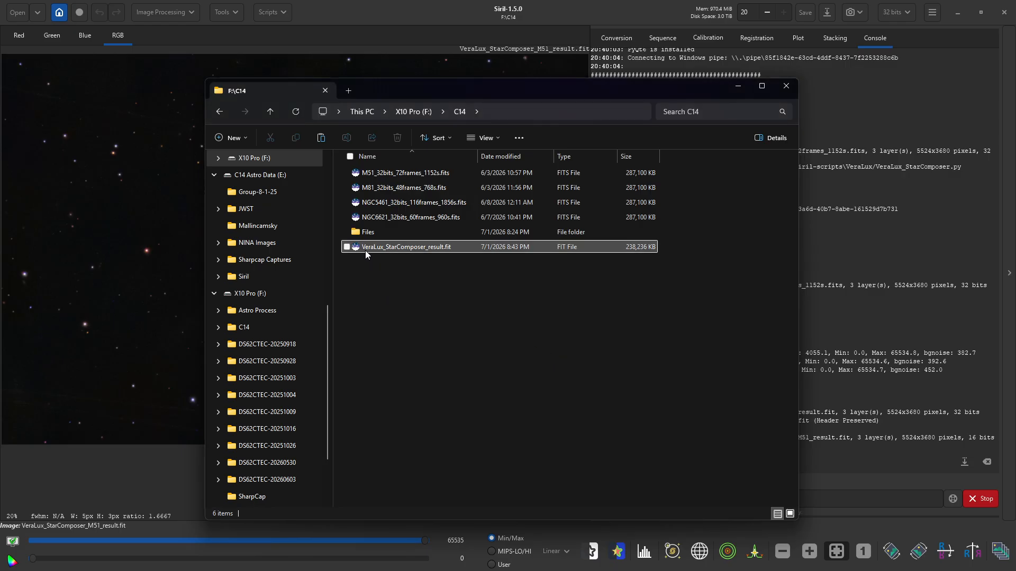
- Move the files into the Files folder, leaving VeraLux_StarComposer_result.fit behind, and bring Siril forward
{"action": "left_click", "coordinate": [422, 249]}
{"action": "left_click", "coordinate": [428, 248]}
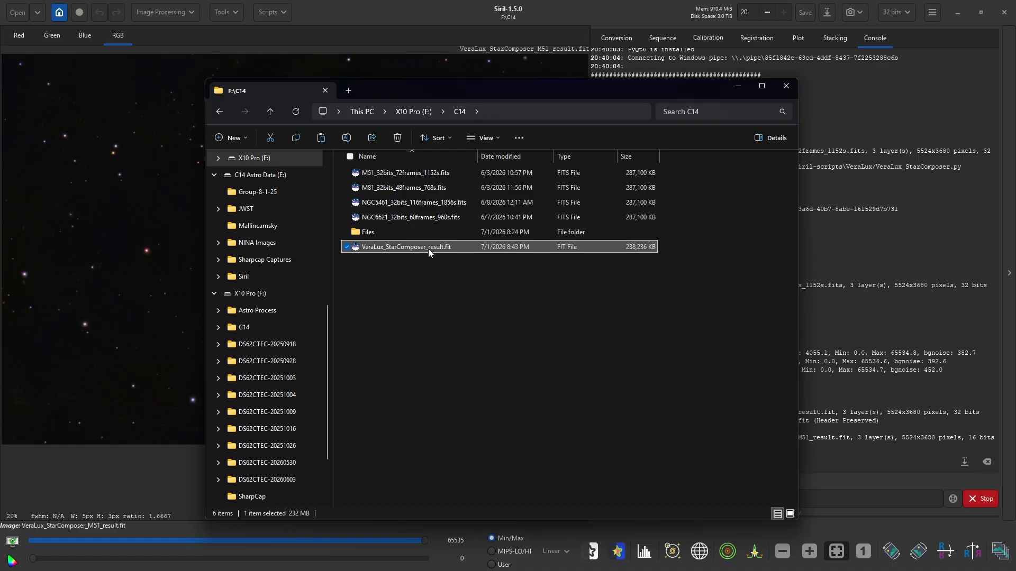
{"action": "left_click", "coordinate": [427, 249]}
{"action": "double_click", "coordinate": [356, 232]}
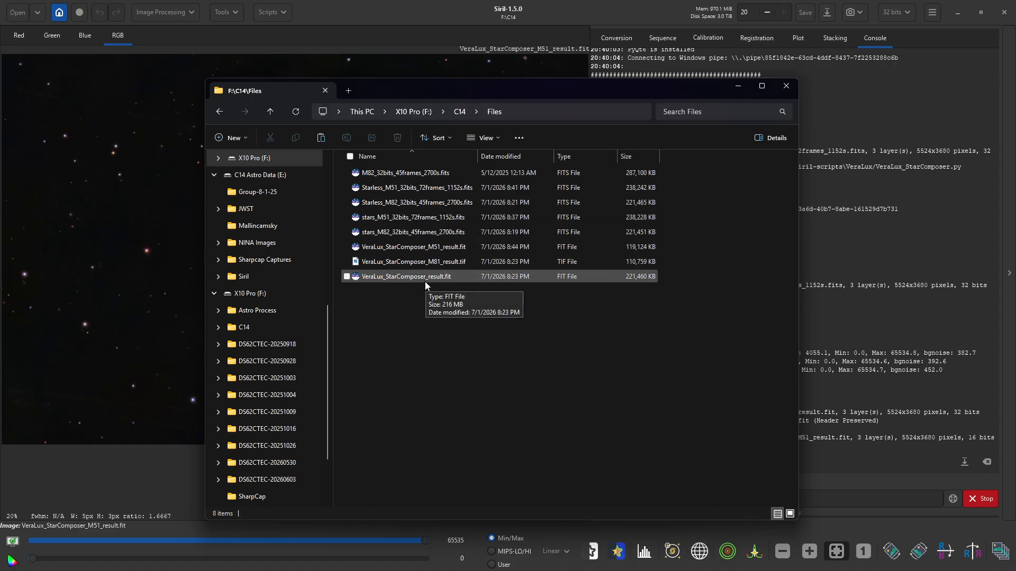
{"action": "left_click", "coordinate": [739, 90]}
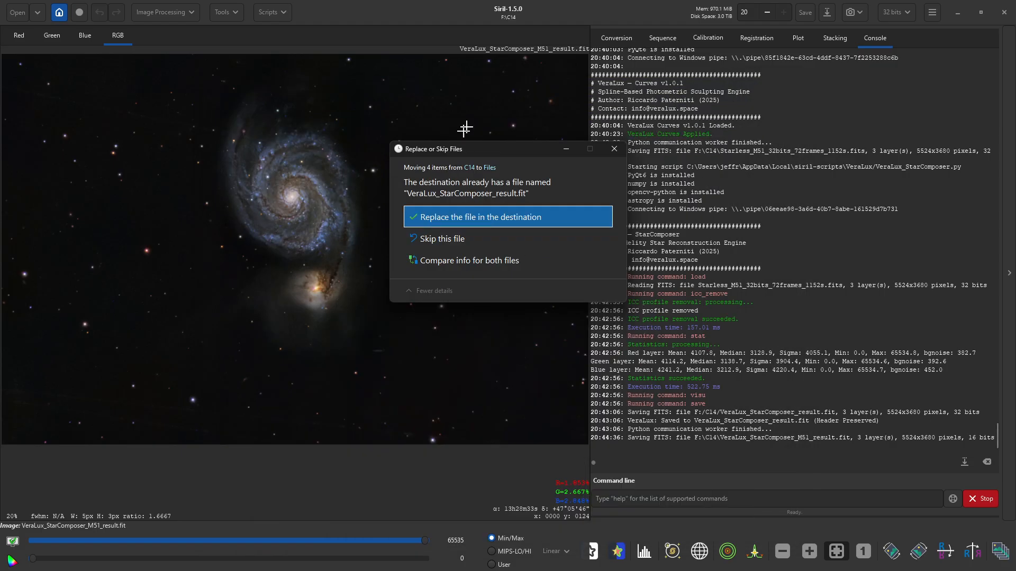
{"action": "left_click", "coordinate": [390, 7]}
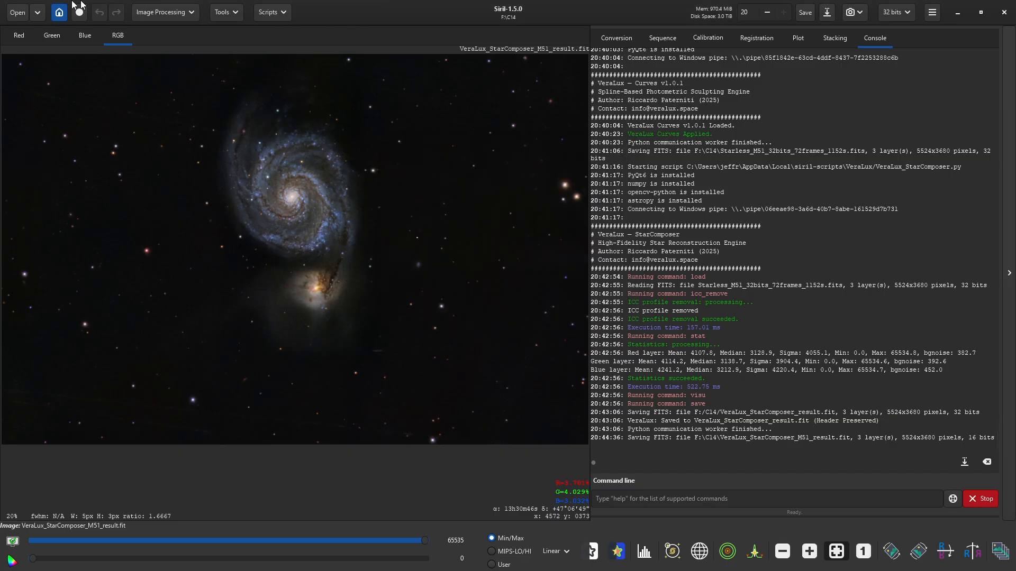
{"action": "left_click", "coordinate": [12, 12]}
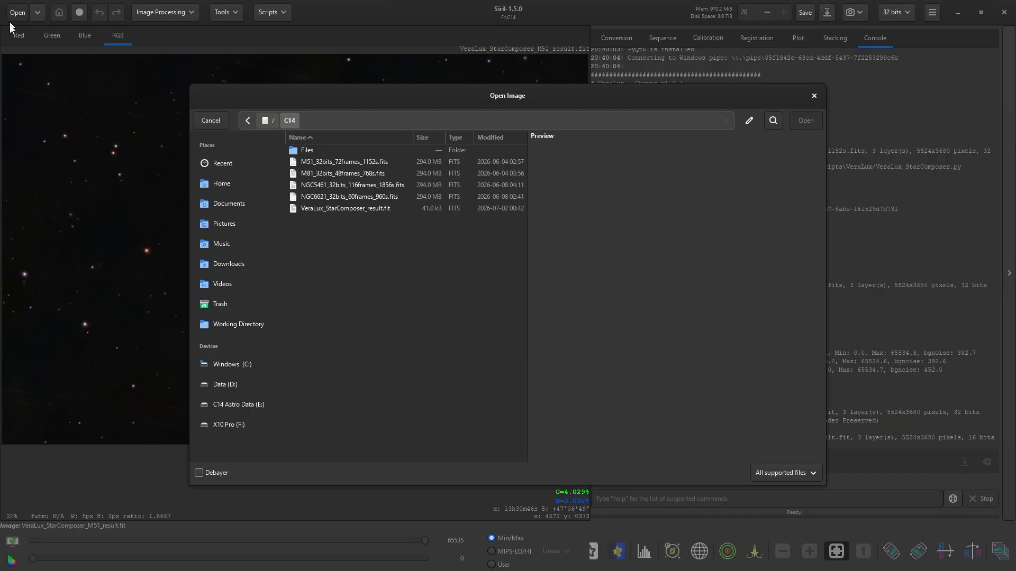
{"action": "left_click", "coordinate": [320, 208]}
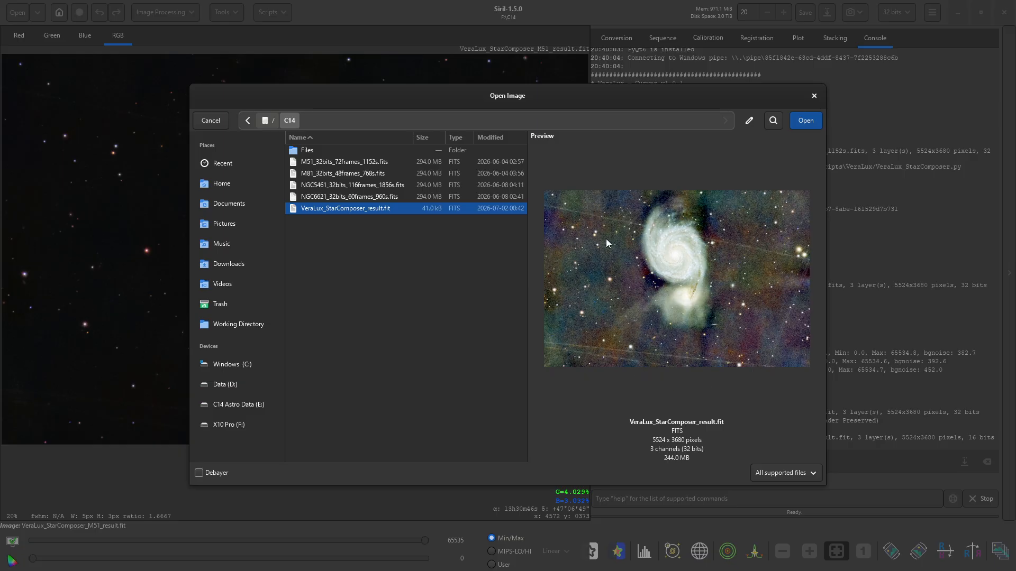
{"action": "left_click", "coordinate": [813, 98]}
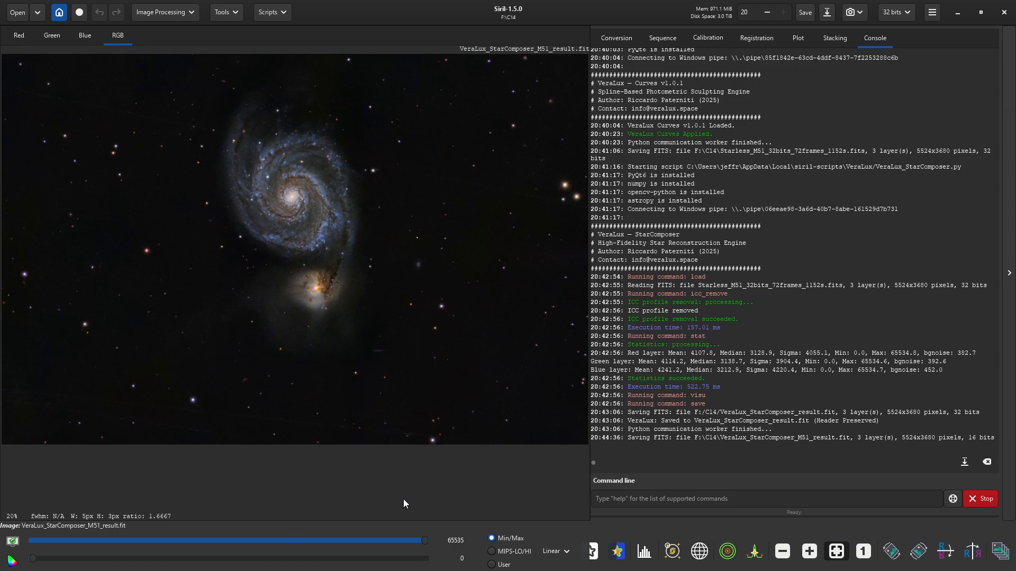
- Dismiss the file replace prompt and bring File Explorer to the front
{"action": "key", "text": "alt+Tab"}
{"action": "key", "text": "alt+Tab"}
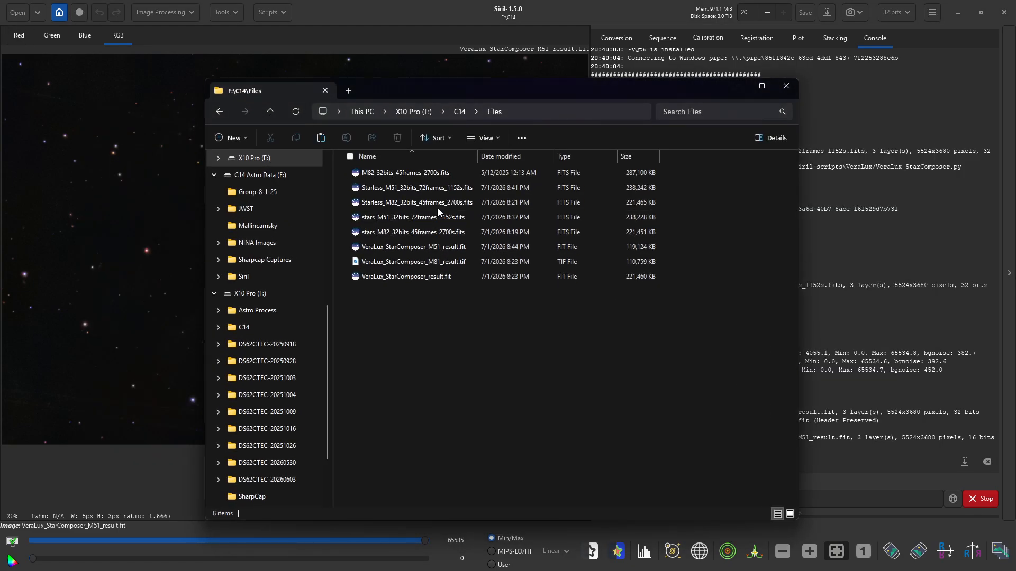
{"action": "key", "text": "alt+Tab"}
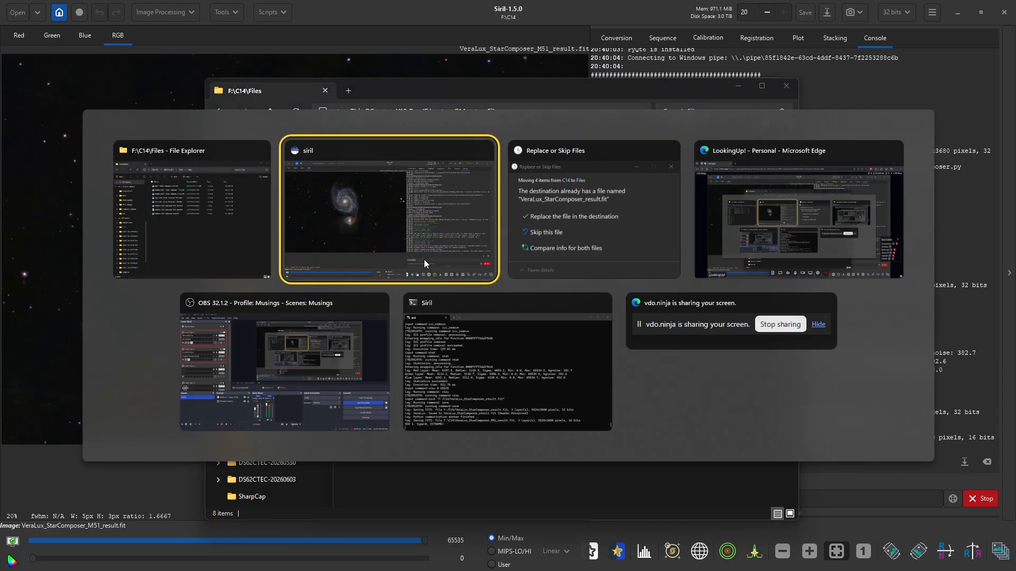
{"action": "key", "text": "alt+Tab"}
{"action": "key", "text": "alt+Tab"}
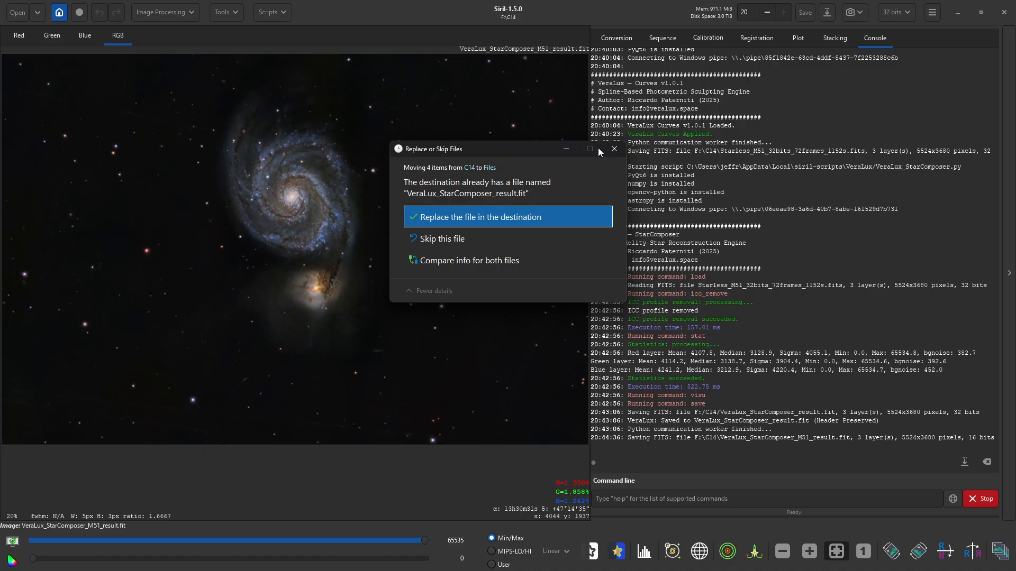
{"action": "left_click", "coordinate": [614, 148]}
{"action": "key", "text": "alt+Tab"}
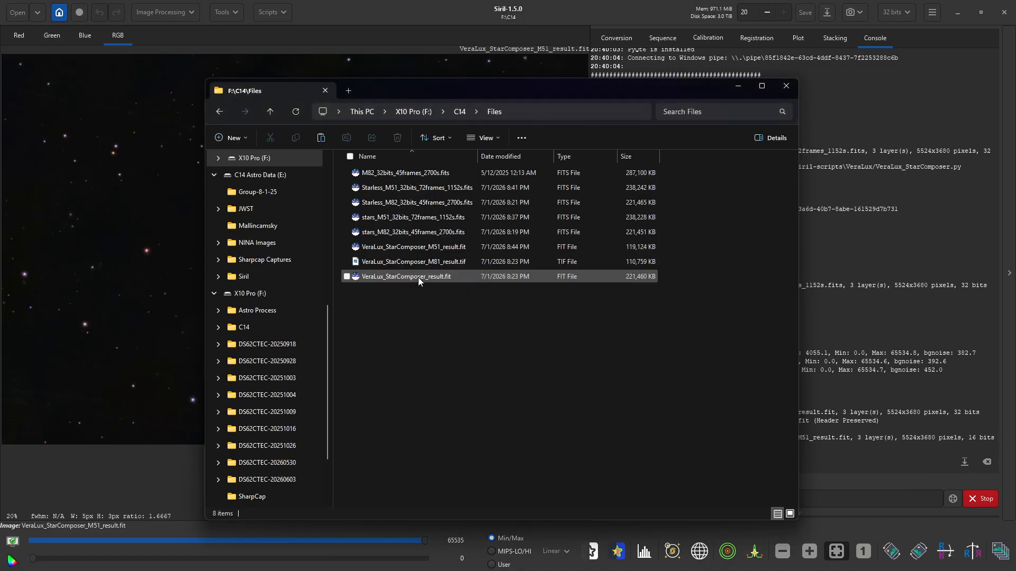
- Rename the older result file in Files to VeraLux_StarComposer_M51_ B_result.fit
{"action": "left_click", "coordinate": [429, 277]}
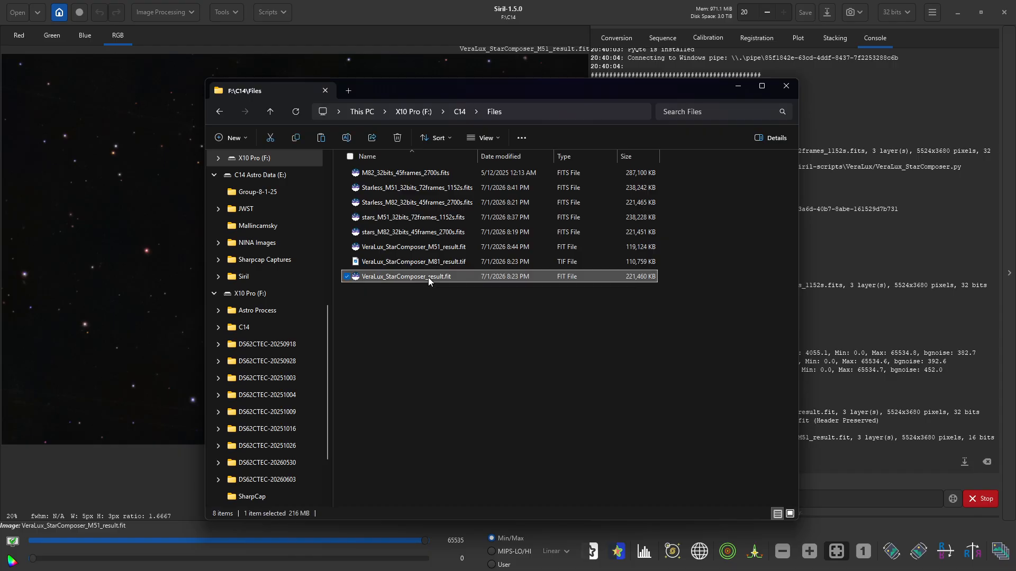
{"action": "left_click", "coordinate": [428, 277]}
{"action": "left_click", "coordinate": [428, 277]}
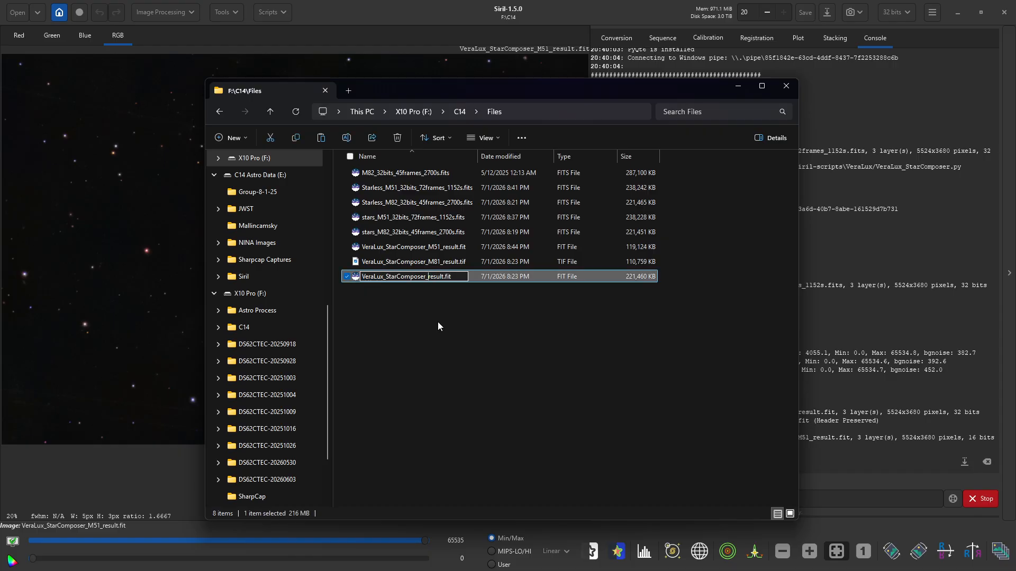
{"action": "type", "text": "51"}
{"action": "type", "text": "M"}
{"action": "key", "text": "Right"}
{"action": "type", "text": "_ B_"}
{"action": "left_click", "coordinate": [500, 344]}
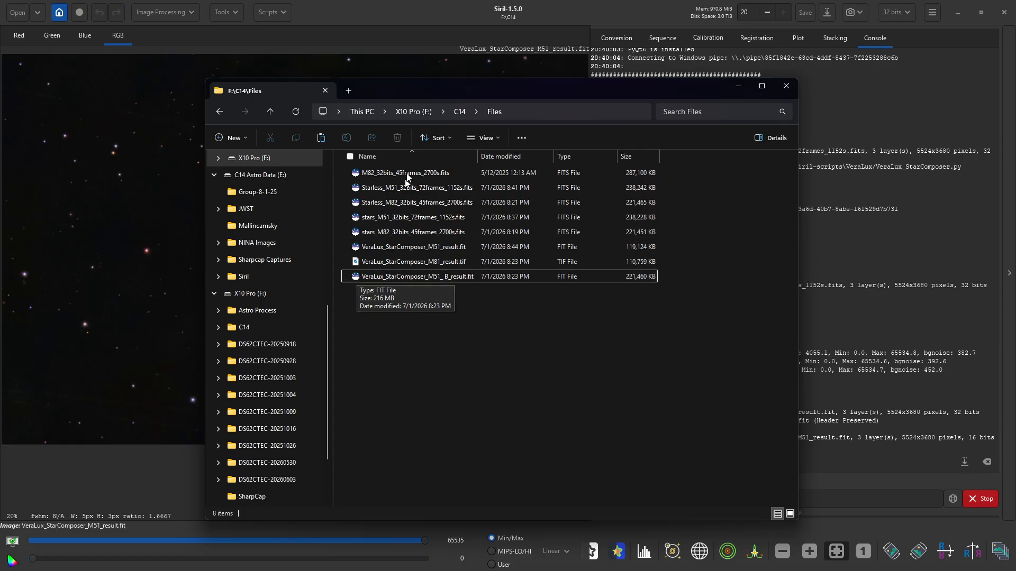
- Return to C14, leave VeraLux_StarComposer_result.fit unrenamed, and move Explorer aside
{"action": "left_click", "coordinate": [458, 113]}
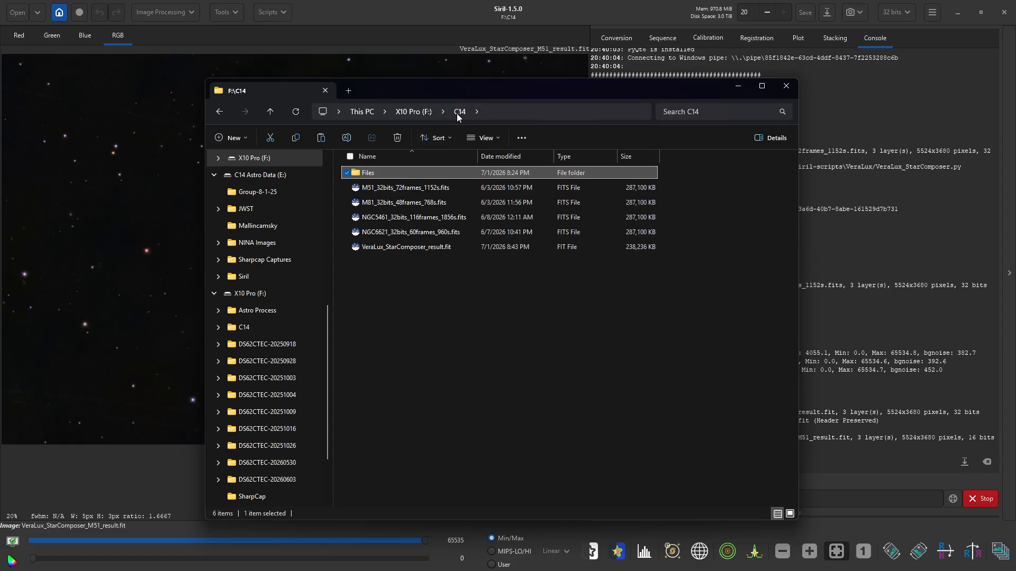
{"action": "left_click", "coordinate": [421, 247]}
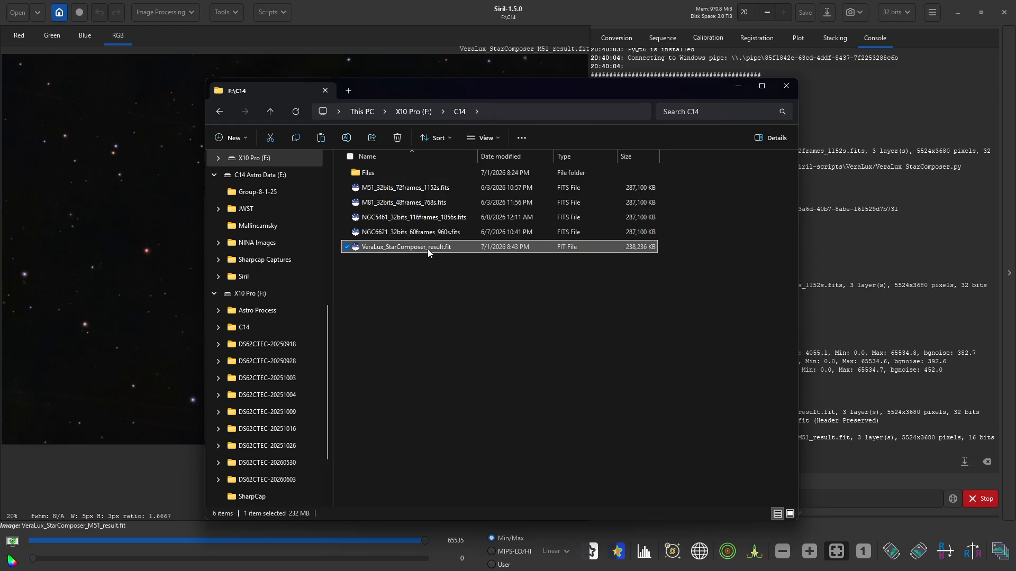
{"action": "left_click", "coordinate": [428, 248]}
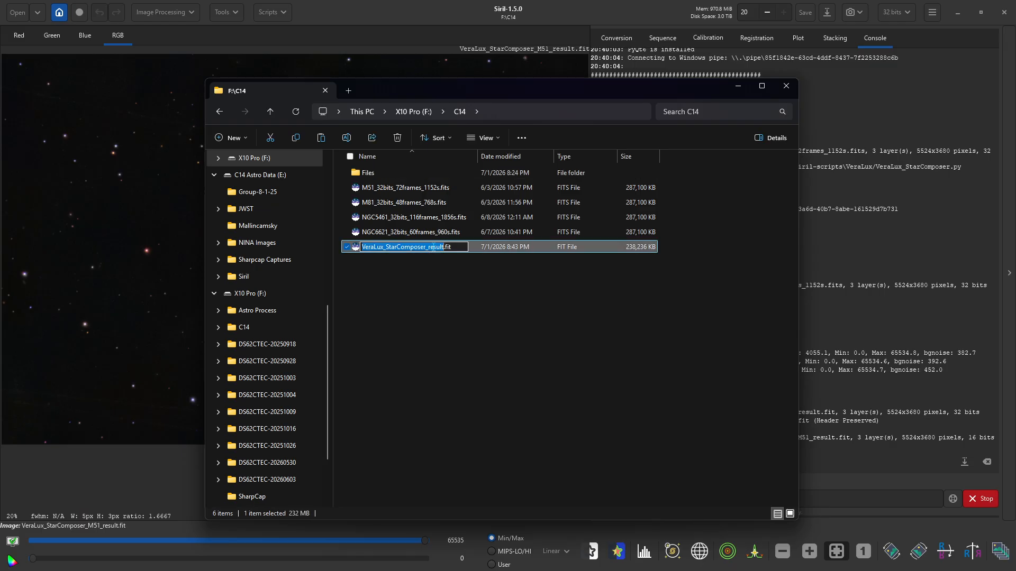
{"action": "left_click", "coordinate": [407, 293]}
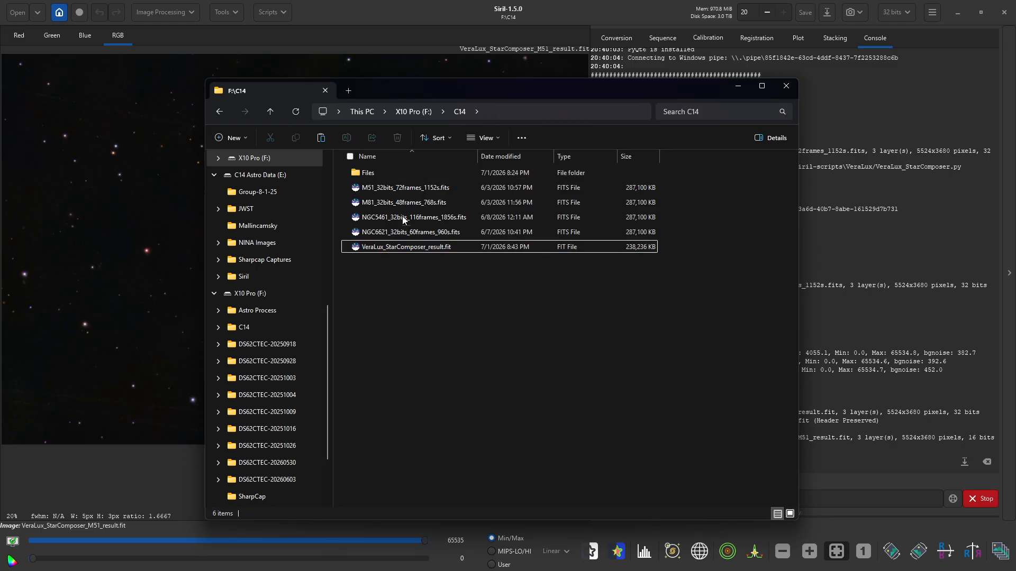
{"action": "left_click_drag", "start_coordinate": [421, 88], "coordinate": [527, 92]}
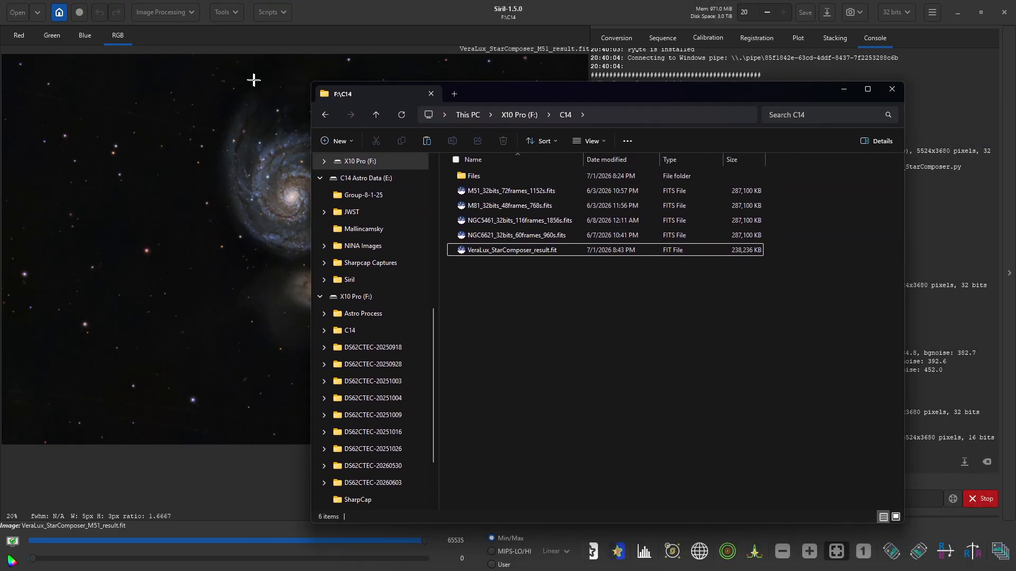
- Preview VeraLux_StarComposer_result.fit in the Open dialog, then close it without loading
{"action": "left_click", "coordinate": [15, 19]}
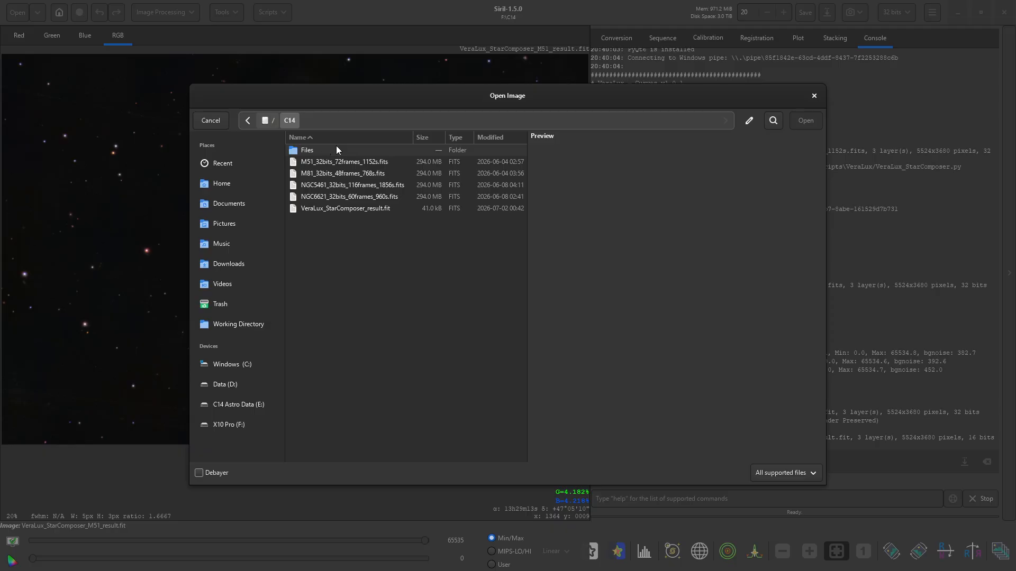
{"action": "left_click", "coordinate": [311, 208]}
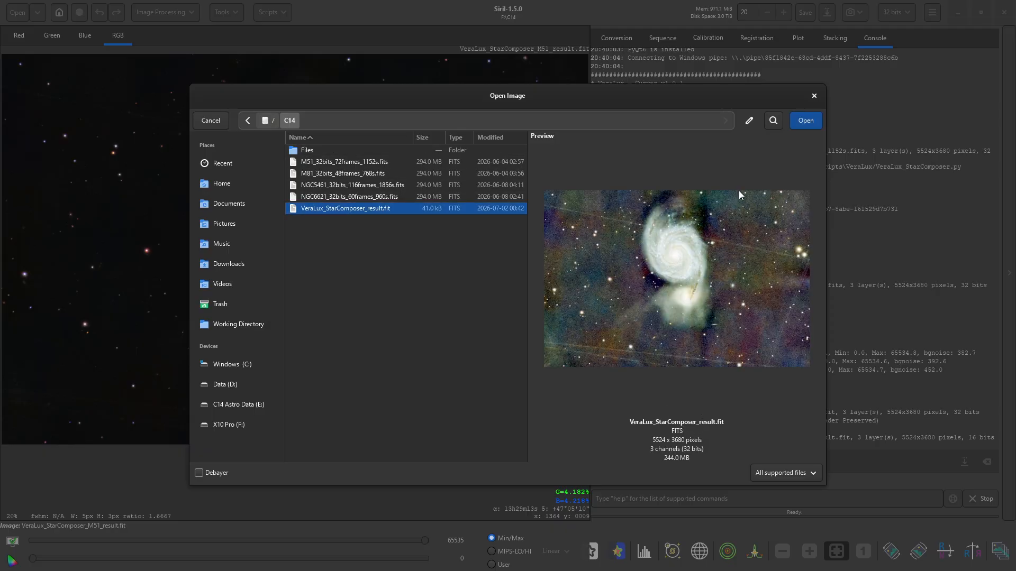
{"action": "left_click", "coordinate": [814, 96]}
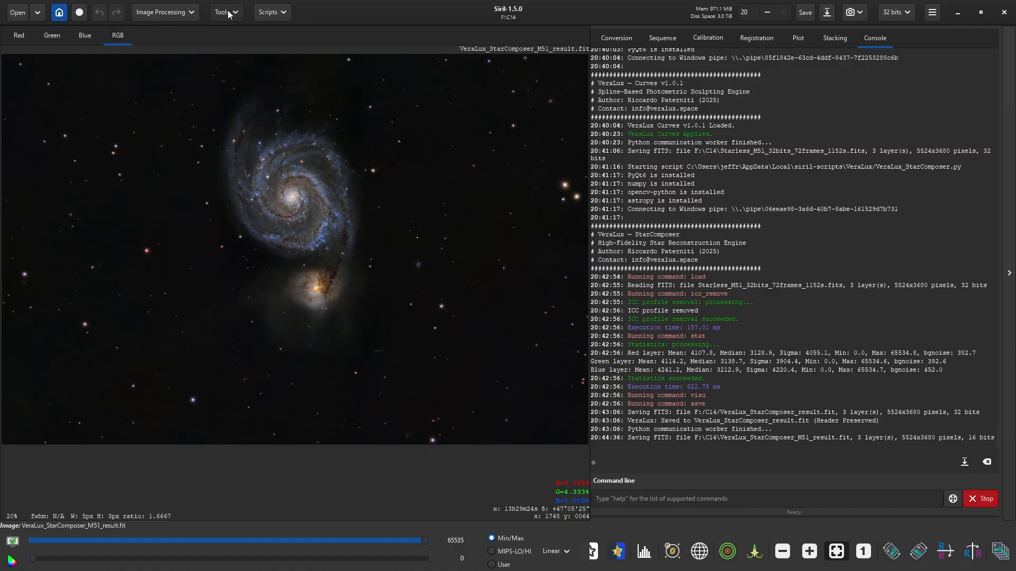
- Rename VeraLux_StarComposer_result.fit to VeraLux_StarComposer_M51_A_result.fit in File Explorer
{"action": "key", "text": "alt+Tab"}
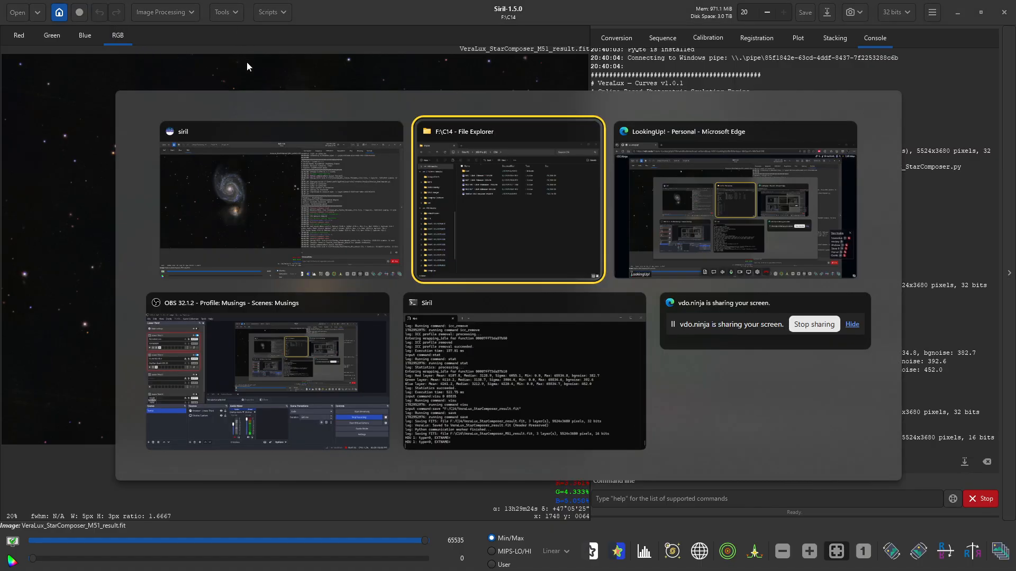
{"action": "left_click", "coordinate": [536, 252]}
{"action": "left_click", "coordinate": [535, 252]}
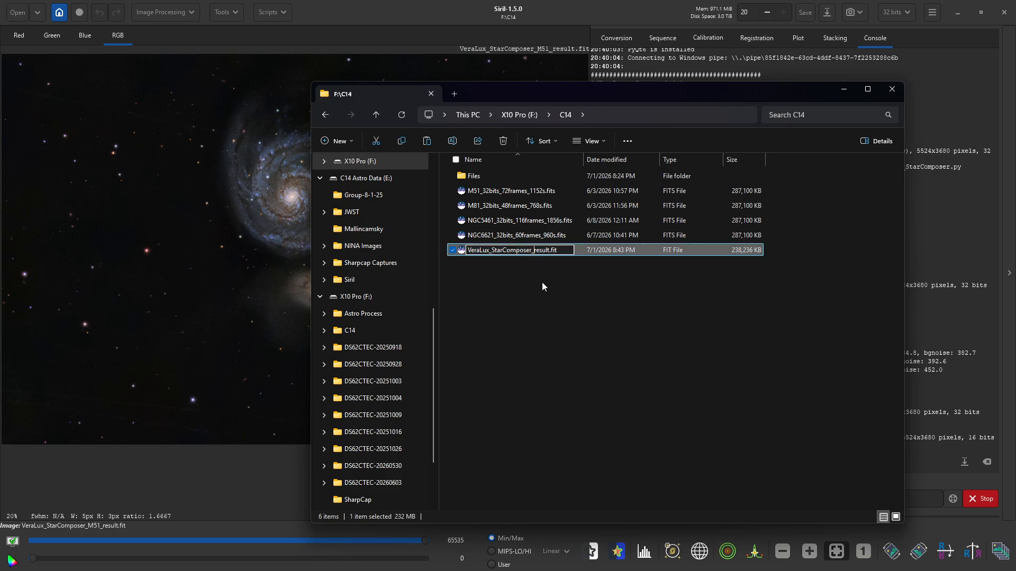
{"action": "type", "text": "M51_A_"}
{"action": "left_click", "coordinate": [547, 306]}
- Move the renamed result and M51_32bits_72frames_1152s.fits into Files, then return to Siril
{"action": "left_click_drag", "start_coordinate": [469, 254], "coordinate": [486, 175]}
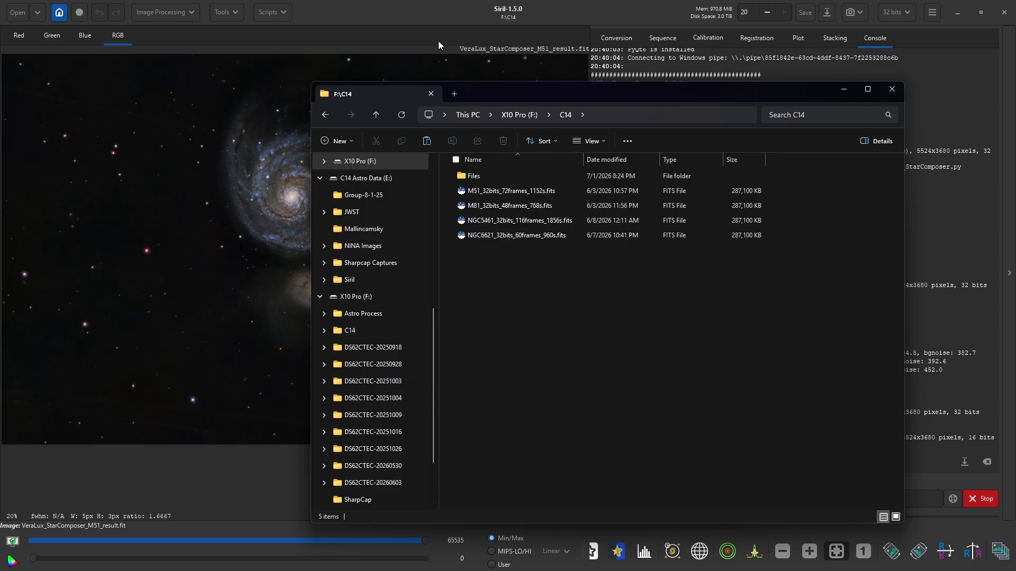
{"action": "left_click_drag", "start_coordinate": [468, 196], "coordinate": [482, 178]}
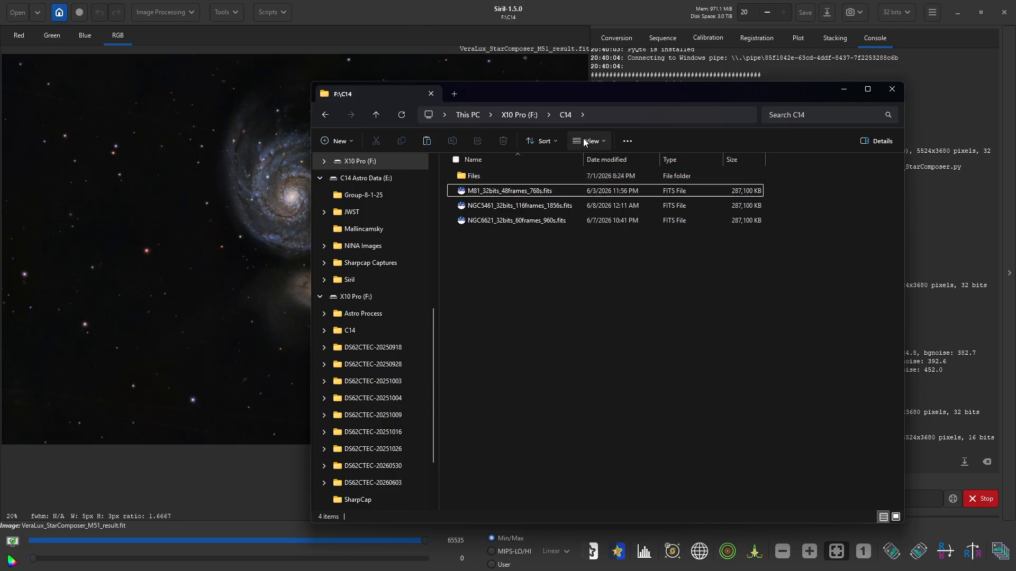
{"action": "left_click", "coordinate": [427, 5]}
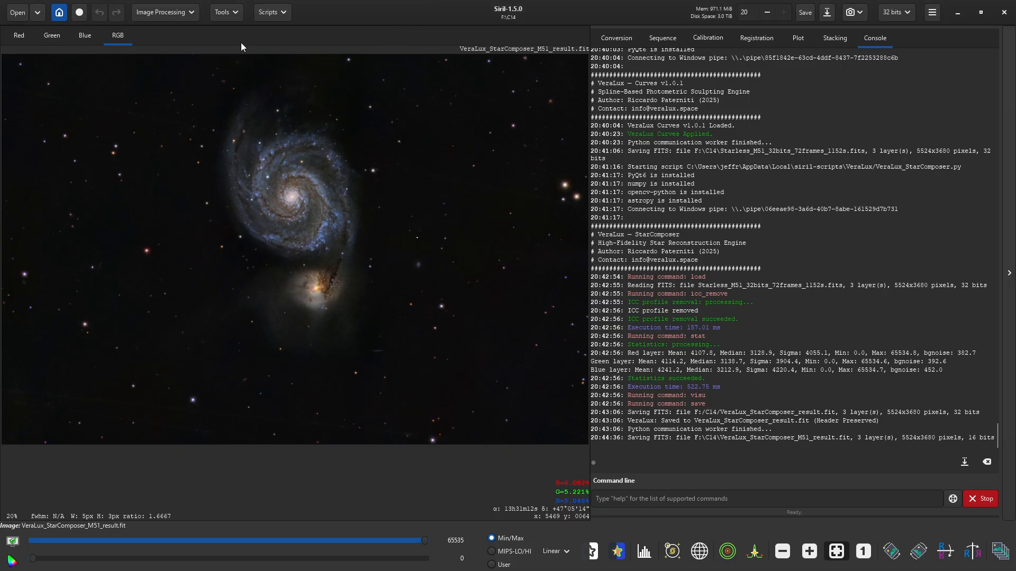
- Verify C14 holds only the M81, NGC5461 and NGC6621 stacks, then switch to File Explorer
{"action": "left_click", "coordinate": [18, 12]}
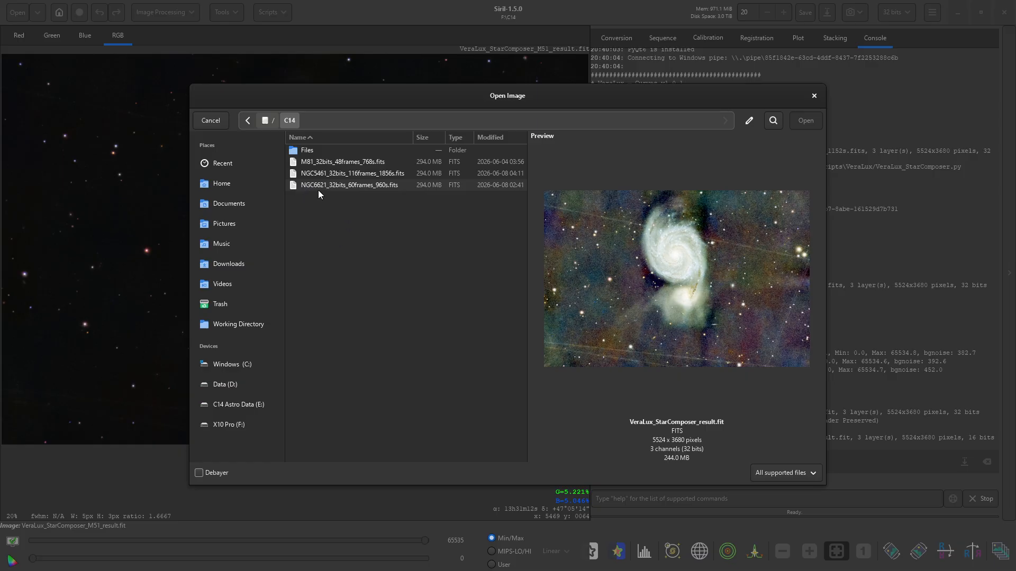
{"action": "left_click", "coordinate": [814, 95]}
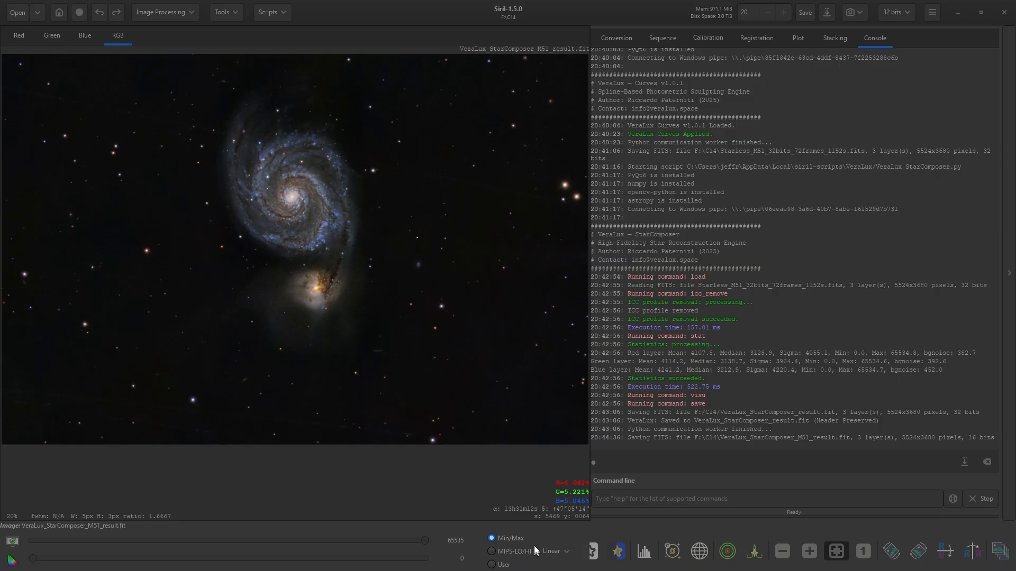
{"action": "key", "text": "alt+Tab"}
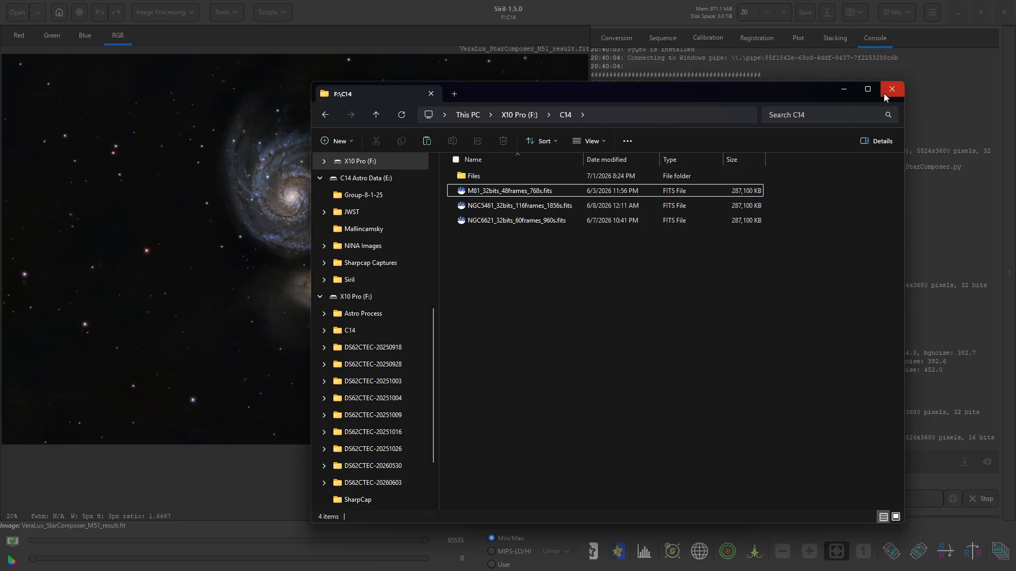
- Close the Siril terminal window and relaunch Siril from the pinned Start menu tile
{"action": "key", "text": "alt+Tab"}
{"action": "key", "text": "alt+Tab"}
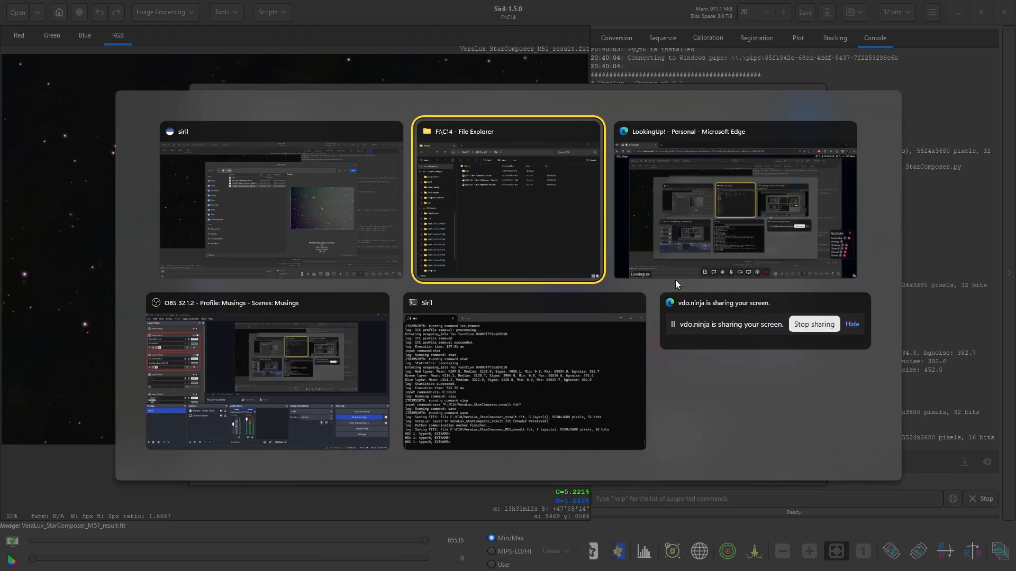
{"action": "key", "text": "alt+Tab"}
{"action": "key", "text": "alt+Tab"}
{"action": "key", "text": "alt+Tab"}
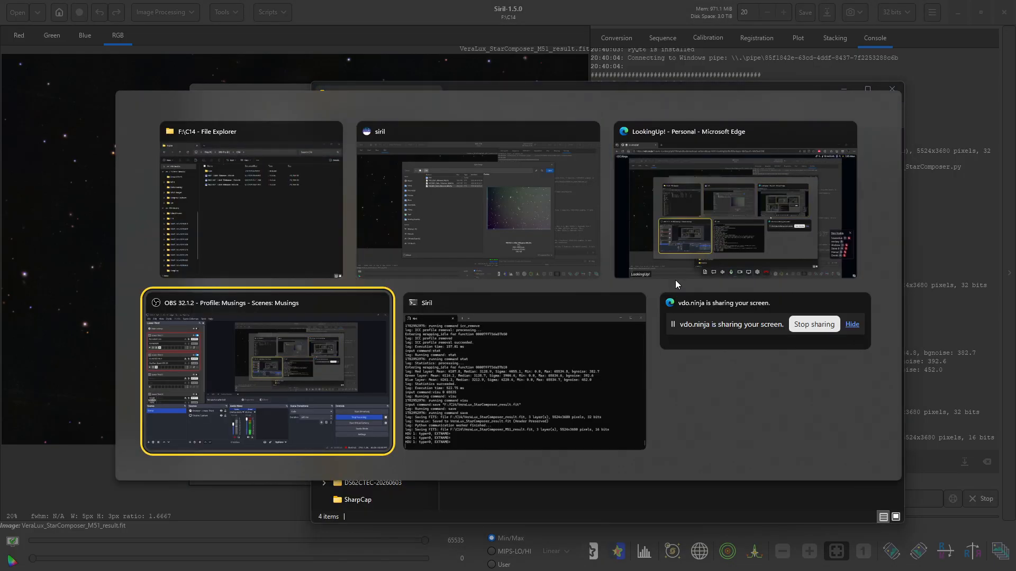
{"action": "key", "text": "alt+Tab"}
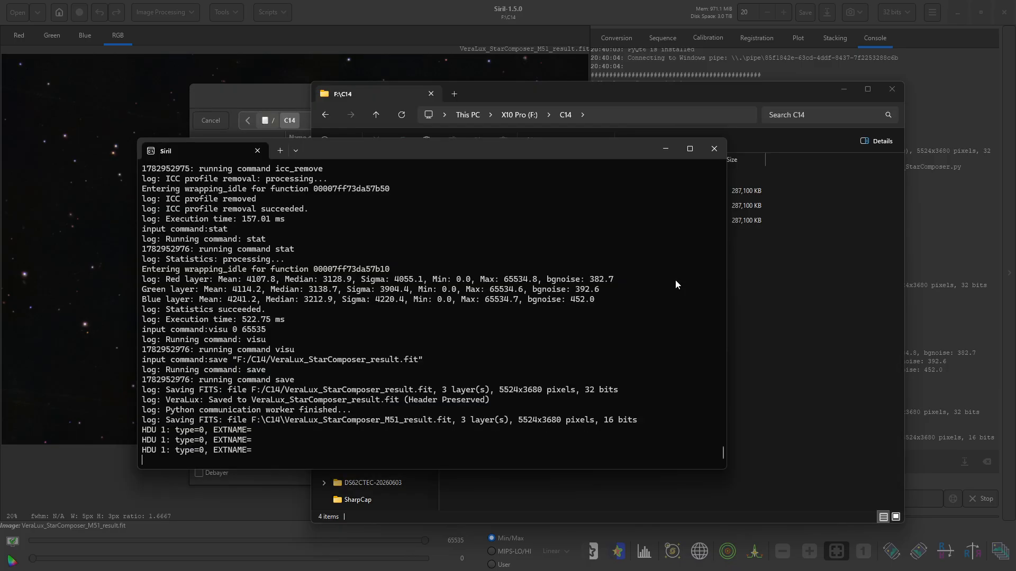
{"action": "left_click", "coordinate": [714, 151]}
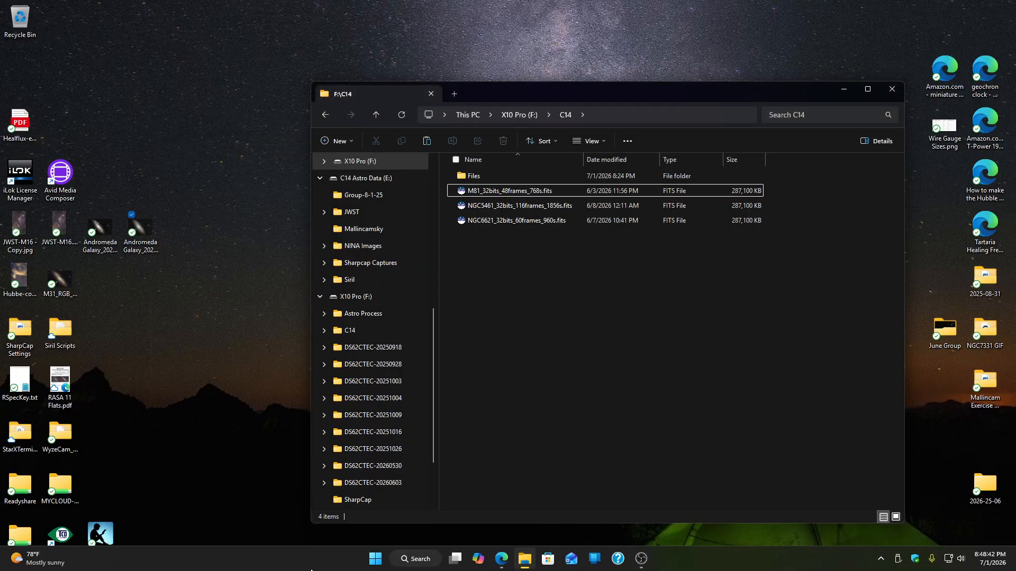
{"action": "left_click", "coordinate": [375, 559]}
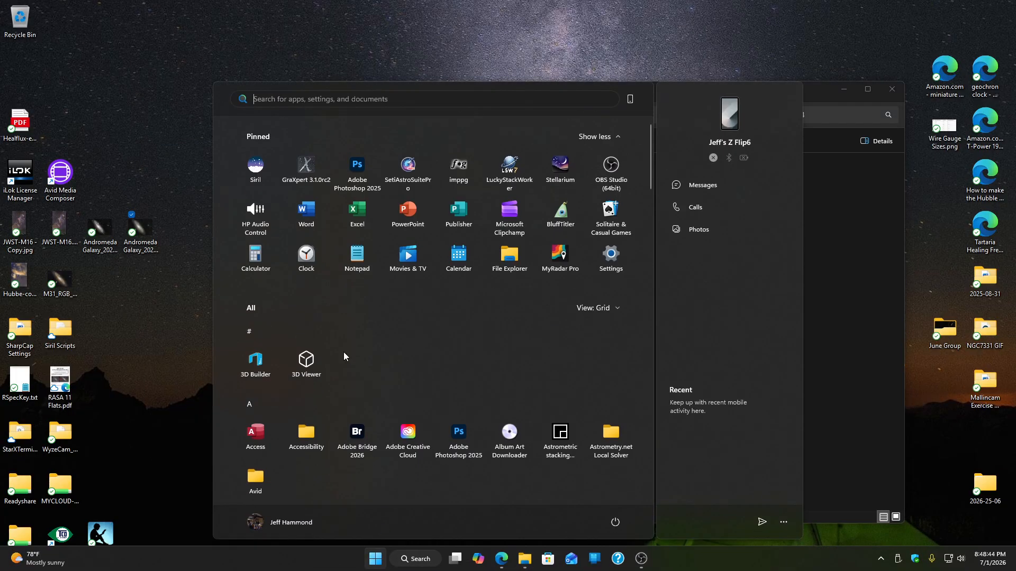
{"action": "left_click", "coordinate": [258, 179]}
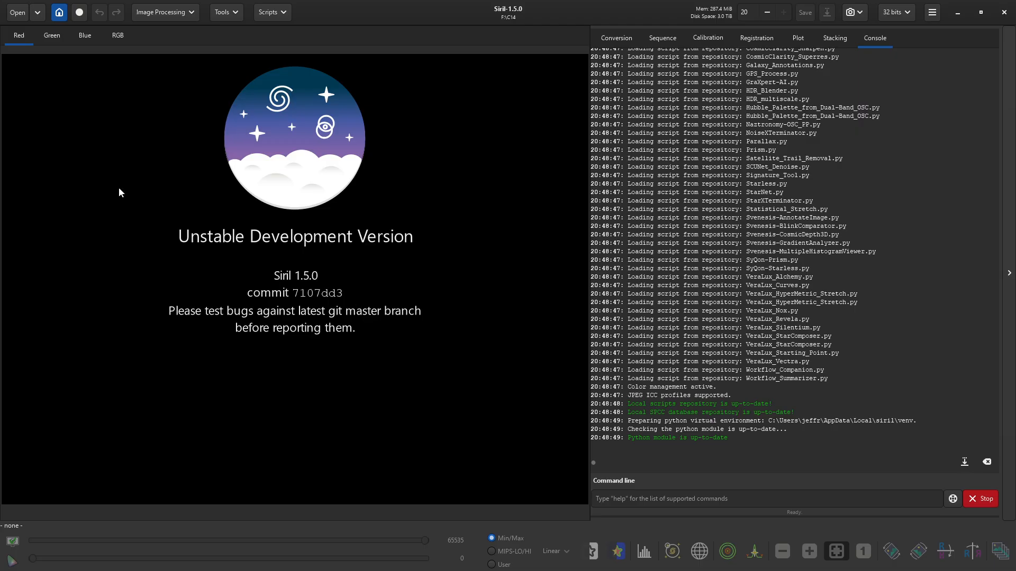
- Preview the NGC5461, NGC6621 and M81 stacks in the C14 folder, then select NGC5461_32bits_116frames_1856s.fits
{"action": "left_click", "coordinate": [21, 15]}
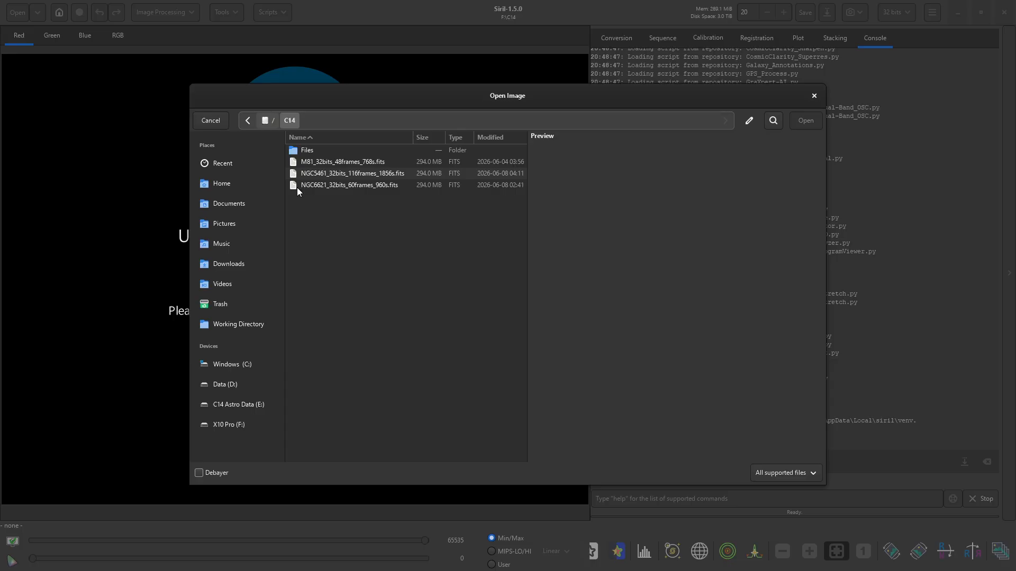
{"action": "left_click", "coordinate": [296, 179]}
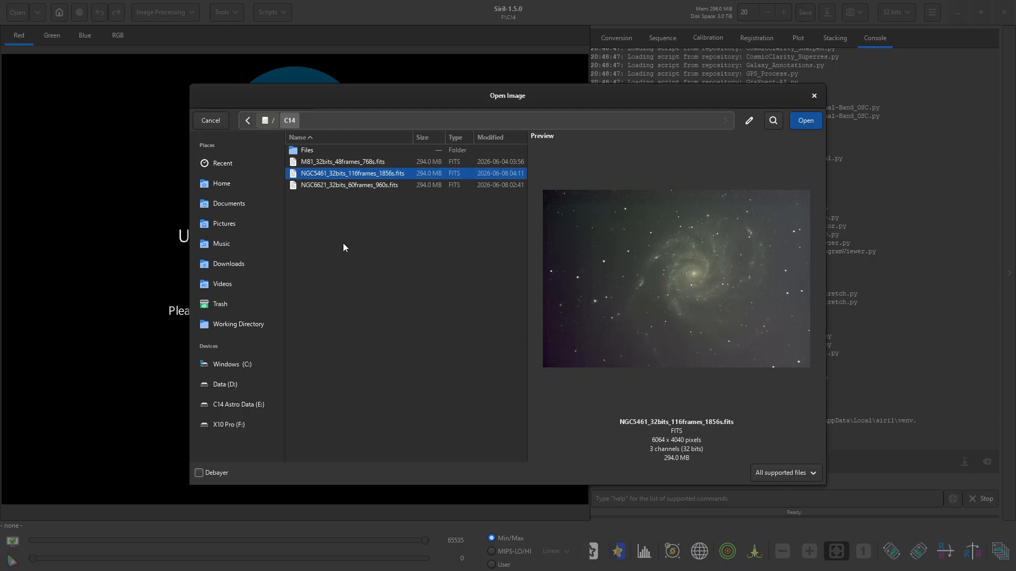
{"action": "left_click", "coordinate": [295, 186]}
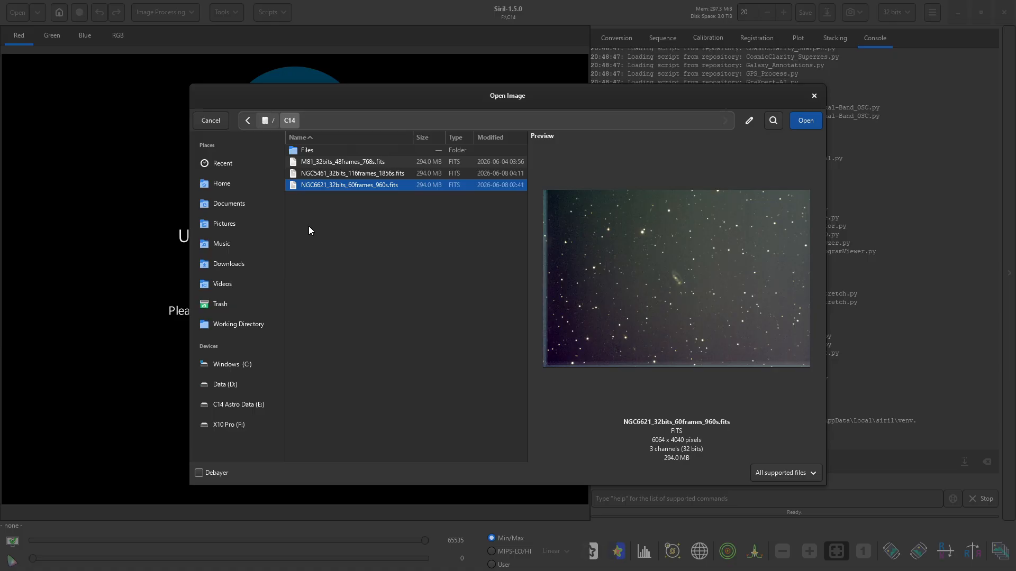
{"action": "key", "text": "Up"}
{"action": "key", "text": "Up"}
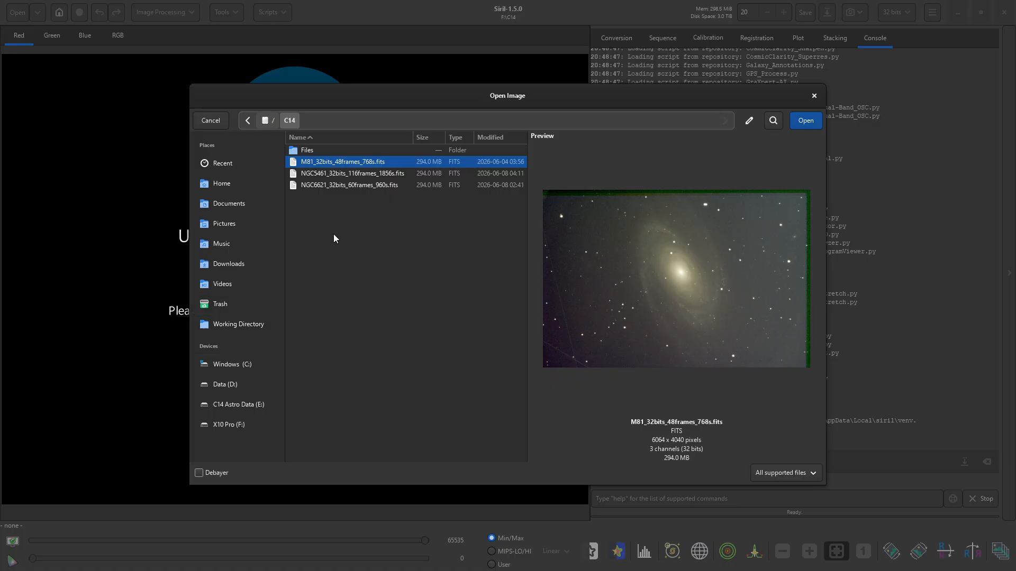
{"action": "left_click", "coordinate": [294, 185]}
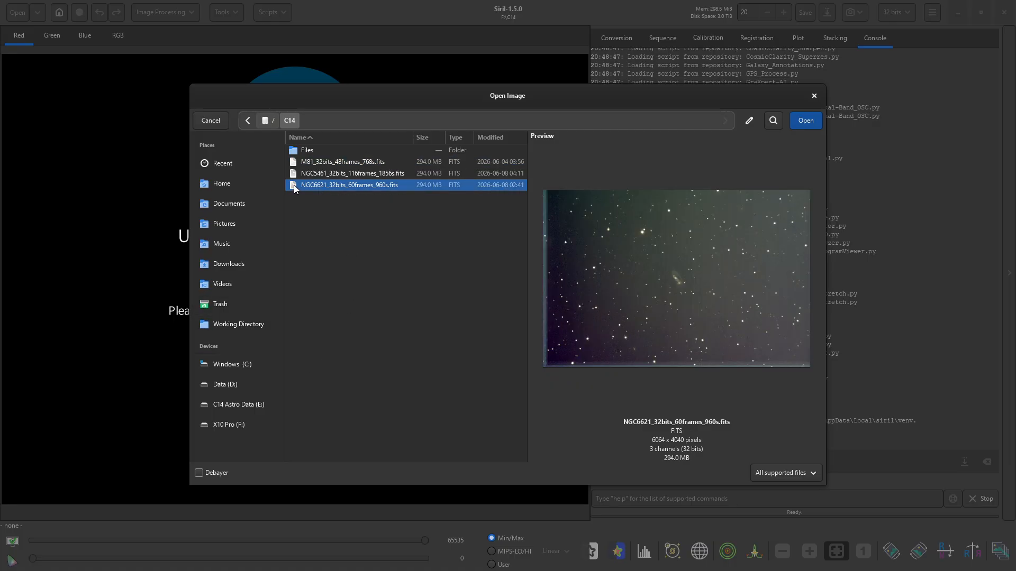
{"action": "left_click", "coordinate": [299, 174]}
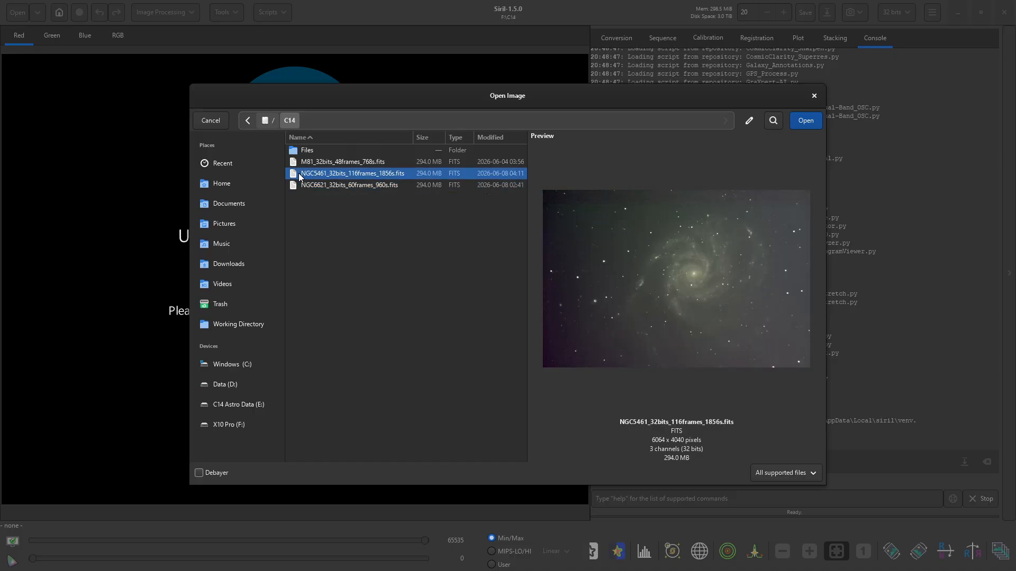
- Open the NGC5461 stack and display it with a histogram stretch
{"action": "left_click", "coordinate": [801, 120]}
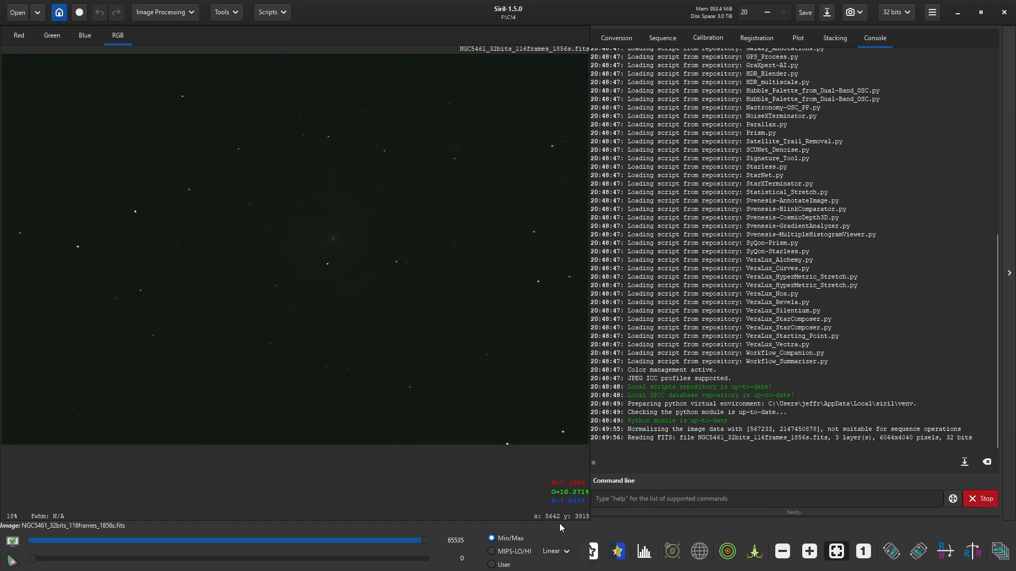
{"action": "left_click", "coordinate": [566, 552]}
{"action": "left_click", "coordinate": [570, 537]}
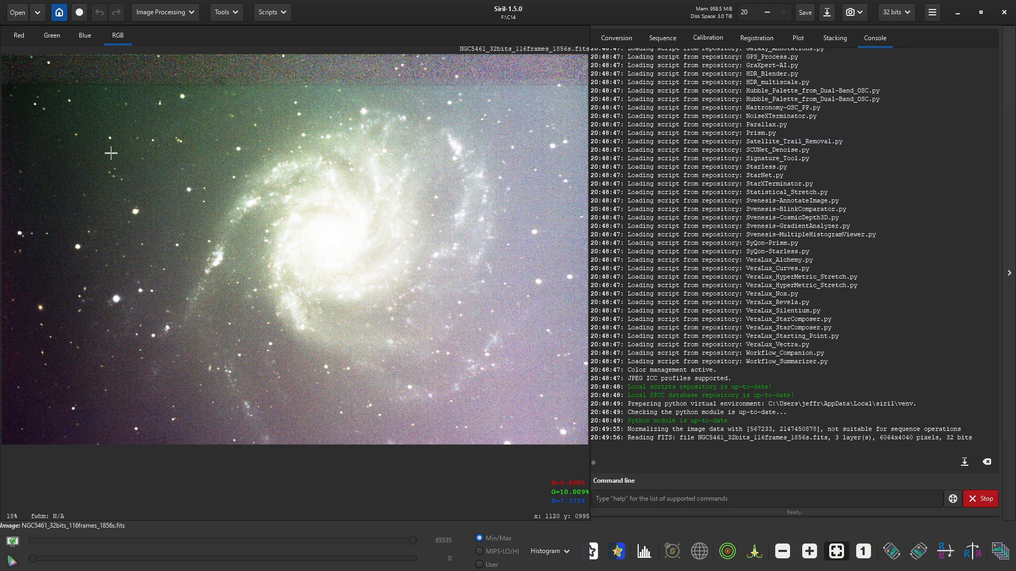
- Draw a 3:2 selection over the galaxy and crop the image to 5410 × 3604 pixels
{"action": "right_click", "coordinate": [518, 410]}
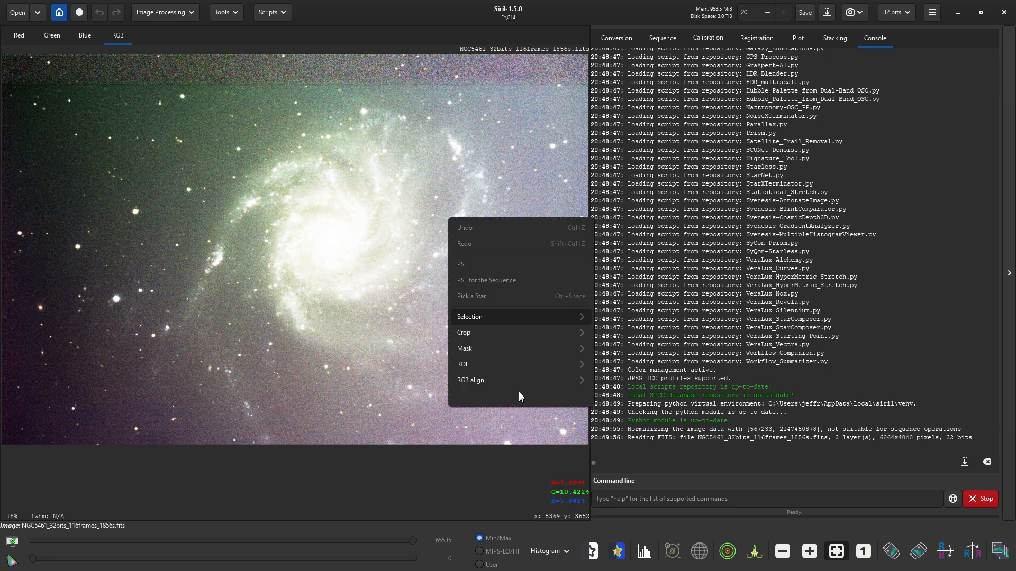
{"action": "left_click", "coordinate": [511, 318]}
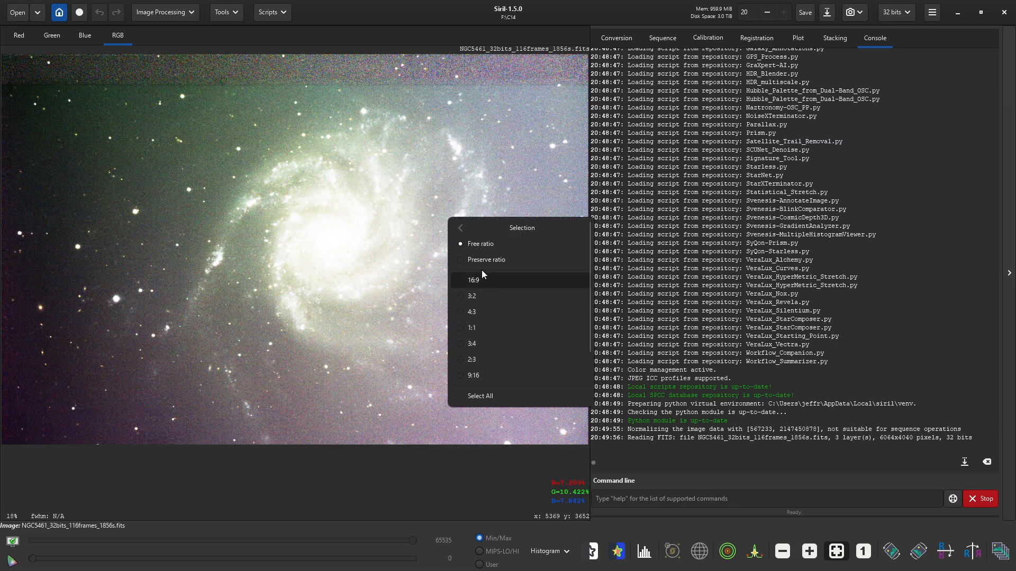
{"action": "left_click", "coordinate": [486, 259]}
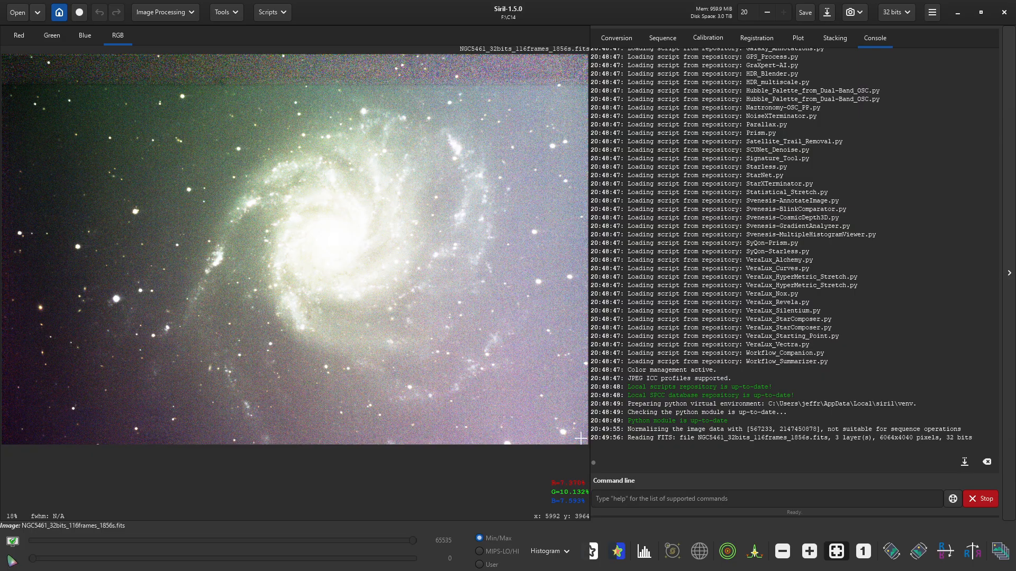
{"action": "left_click_drag", "start_coordinate": [580, 438], "coordinate": [185, 91]}
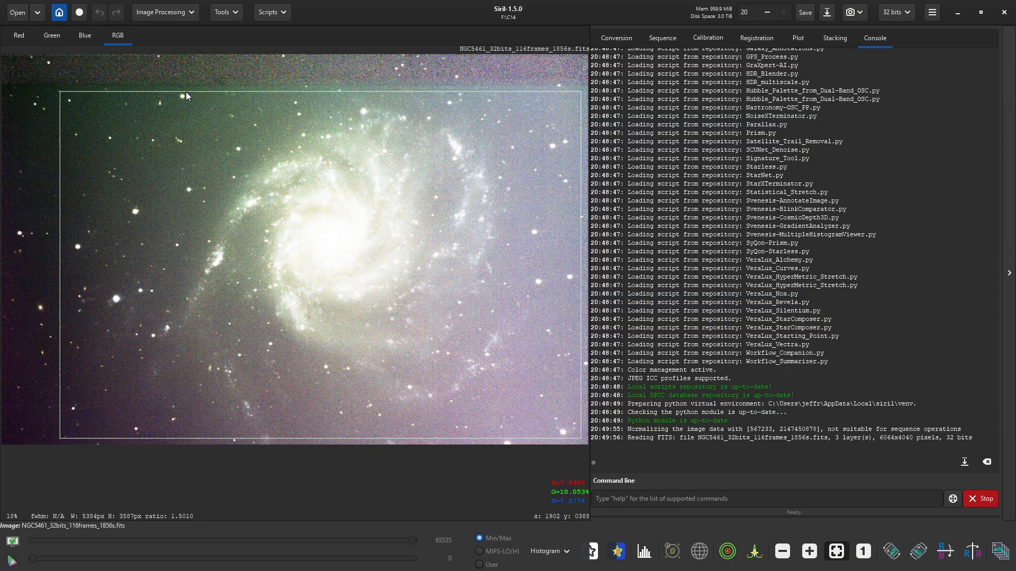
{"action": "left_click_drag", "start_coordinate": [186, 91], "coordinate": [187, 90]}
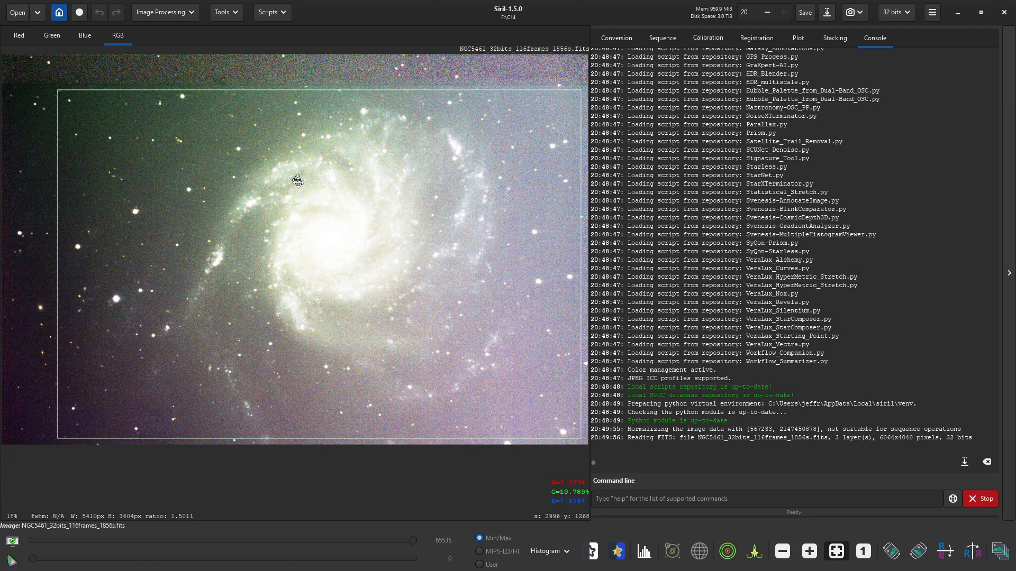
{"action": "right_click", "coordinate": [379, 319]}
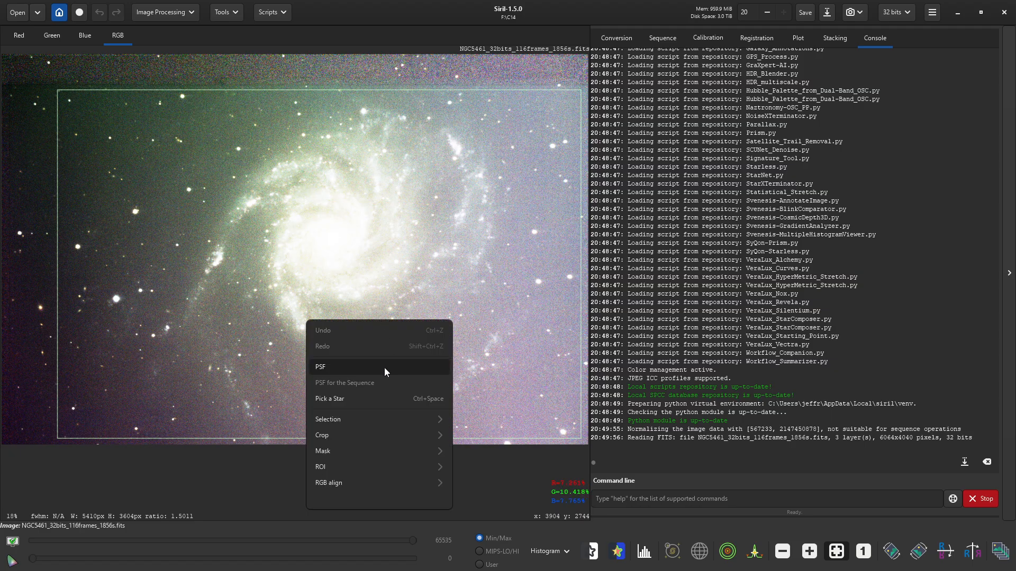
{"action": "left_click", "coordinate": [357, 434]}
{"action": "left_click", "coordinate": [338, 349]}
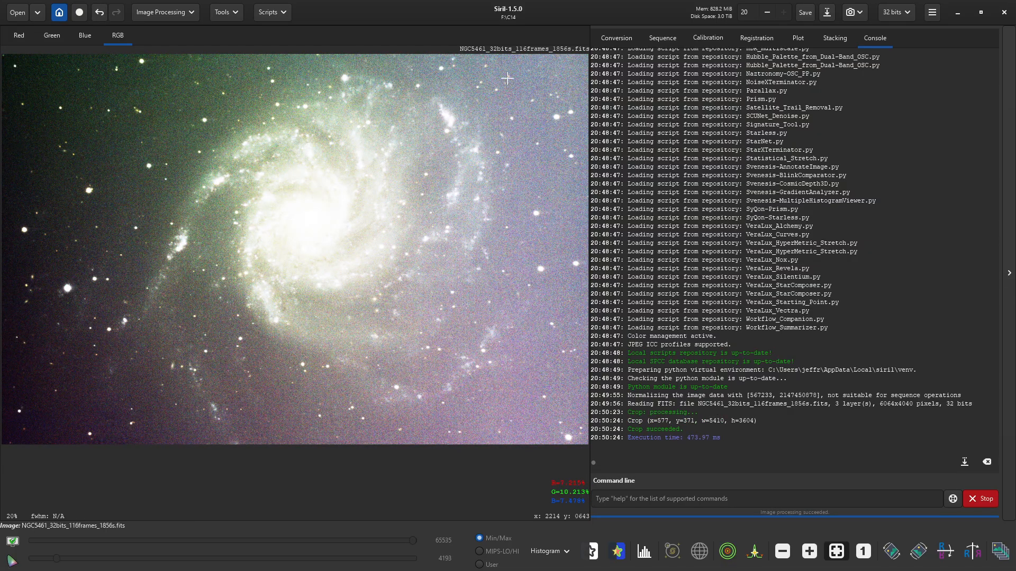
- Switch the display to AutoStretch and plate-solve the cropped stack (0.297 arcsec/px, 4130.03 mm focal length)
{"action": "left_click", "coordinate": [564, 553]}
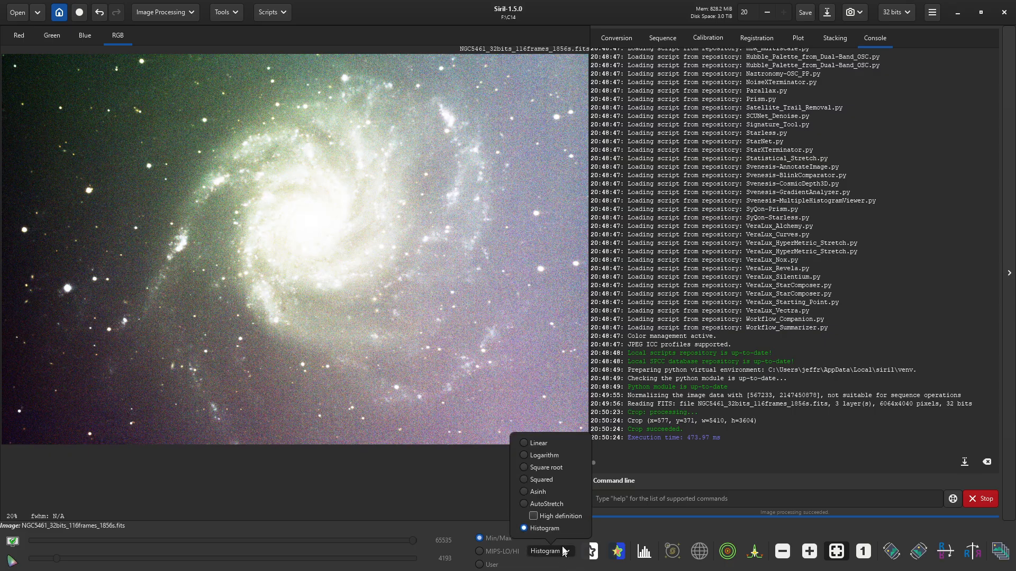
{"action": "left_click", "coordinate": [553, 504]}
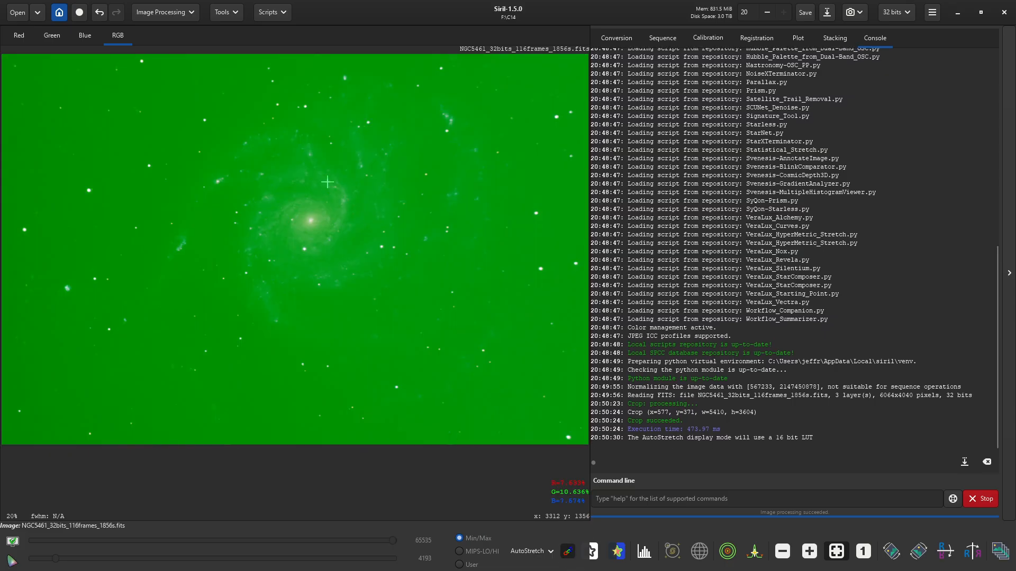
{"action": "left_click", "coordinate": [226, 11]}
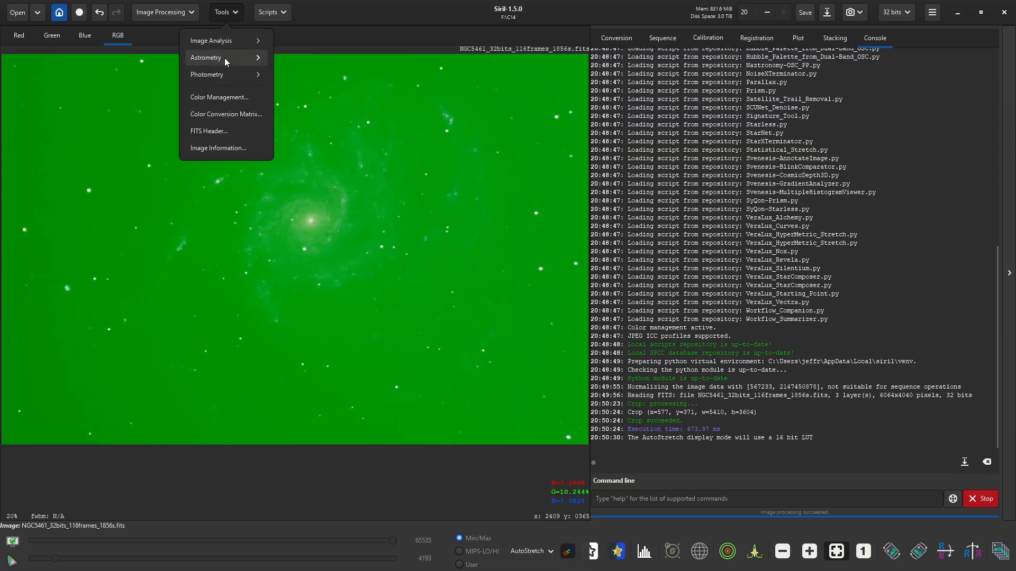
{"action": "left_click", "coordinate": [224, 59]}
{"action": "left_click", "coordinate": [236, 60]}
{"action": "left_click", "coordinate": [636, 490]}
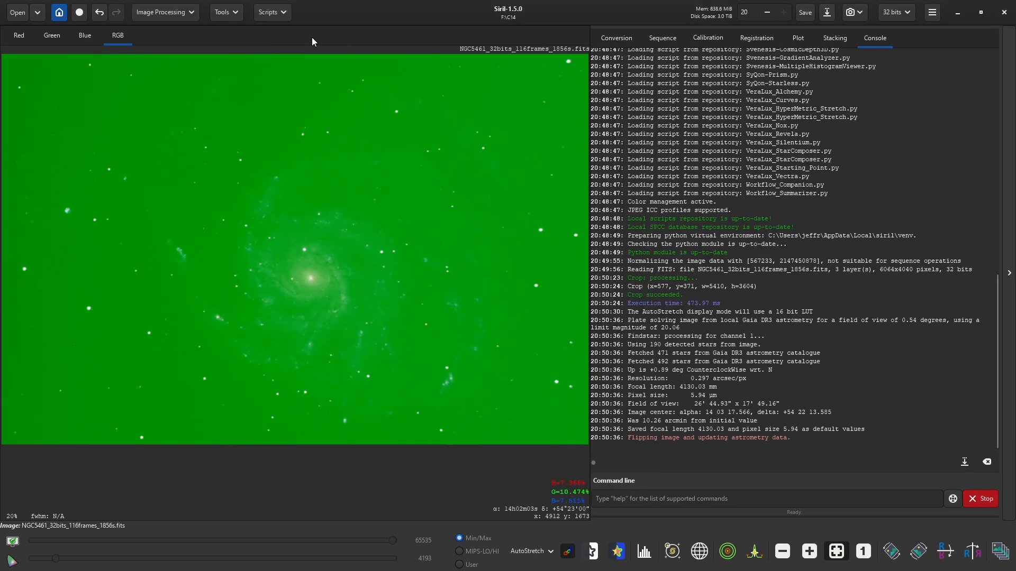
- Unlink the AutoStretch colour channels for a neutral grey preview
{"action": "left_click", "coordinate": [185, 15]}
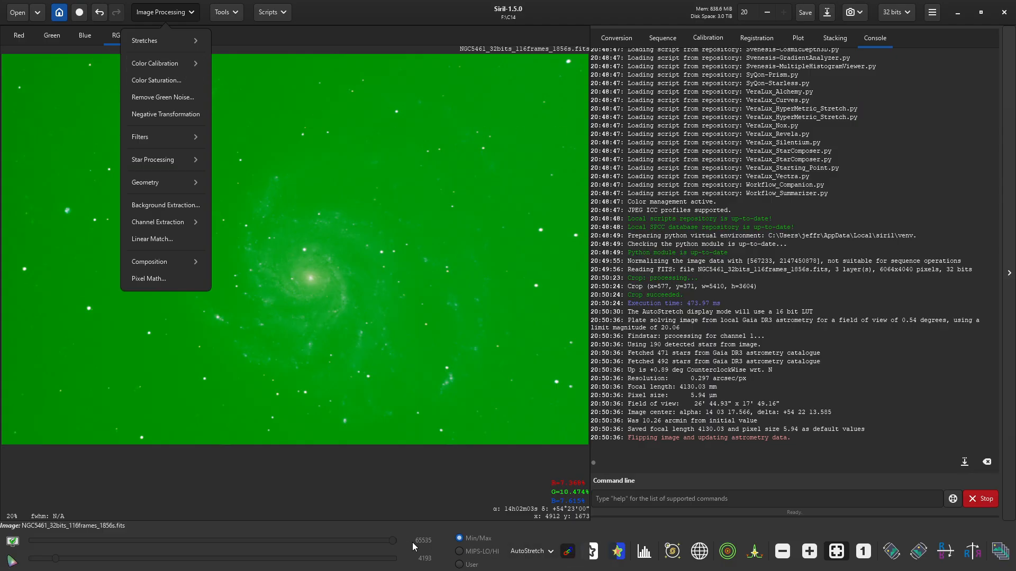
{"action": "key", "text": "Escape"}
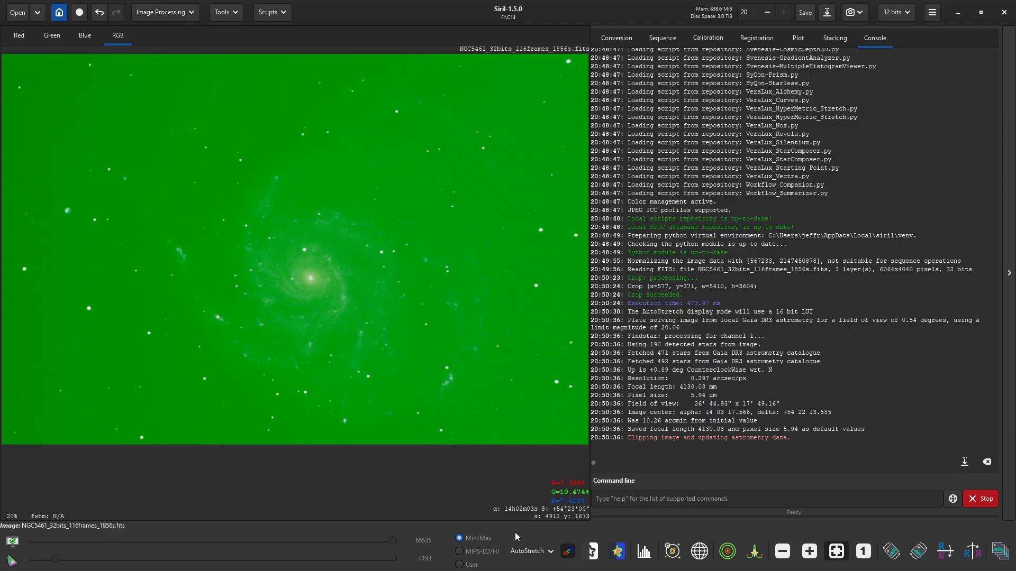
{"action": "left_click", "coordinate": [568, 553]}
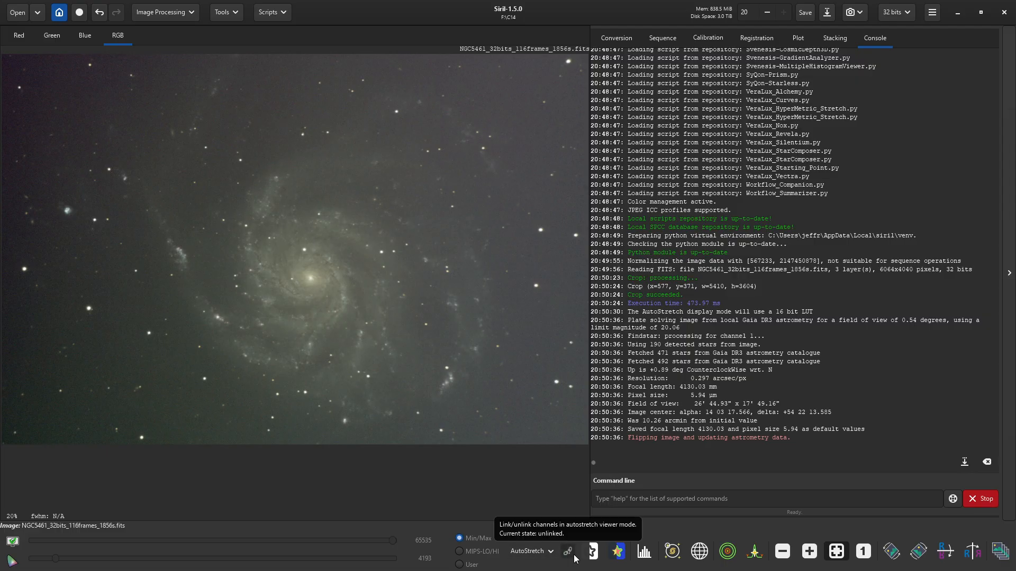
{"action": "left_click", "coordinate": [552, 551]}
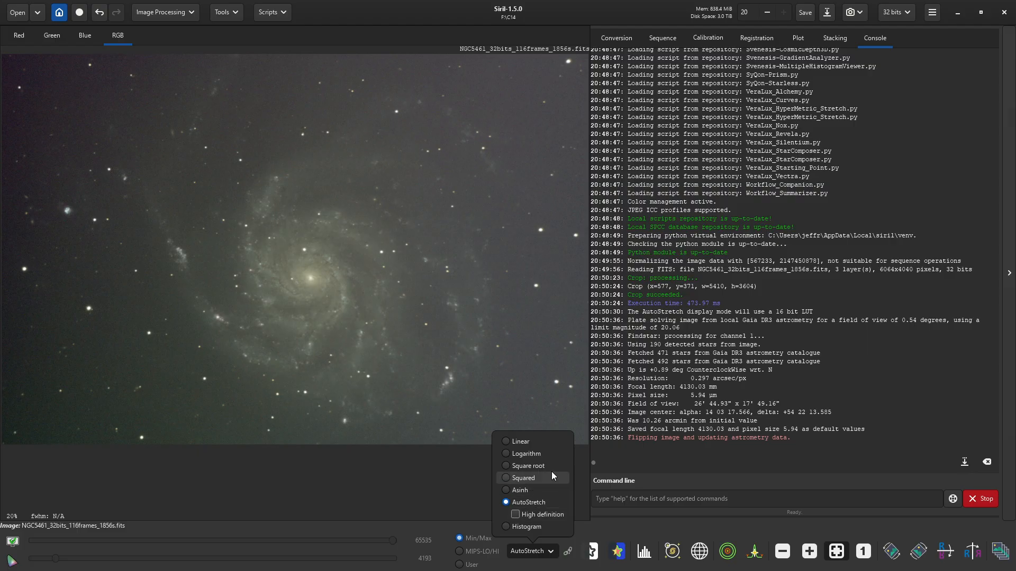
{"action": "left_click", "coordinate": [935, 16]}
{"action": "left_click", "coordinate": [932, 15]}
{"action": "left_click", "coordinate": [922, 42]}
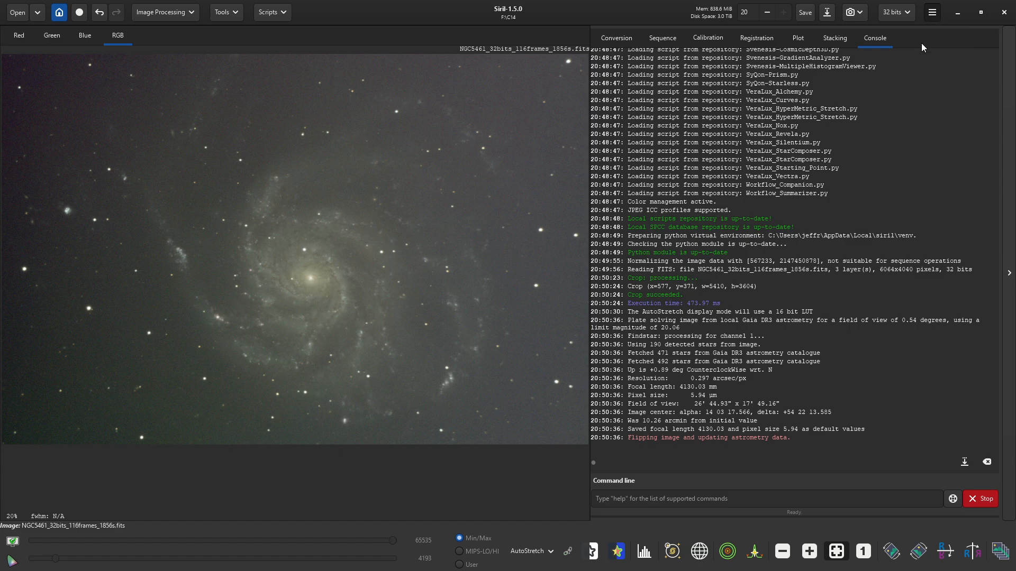
{"action": "left_click", "coordinate": [296, 290]}
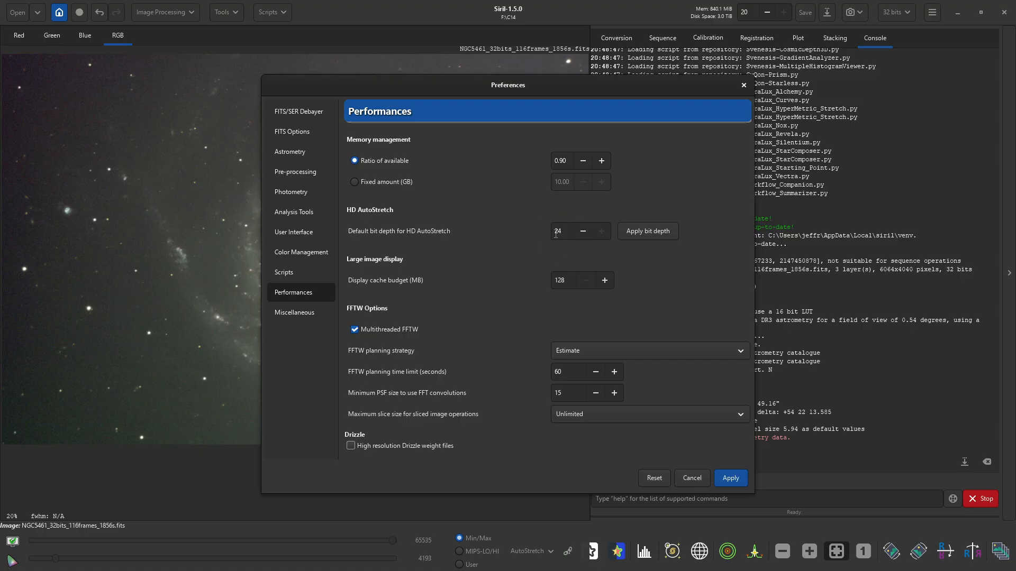
{"action": "mouse_move", "coordinate": [556, 234]}
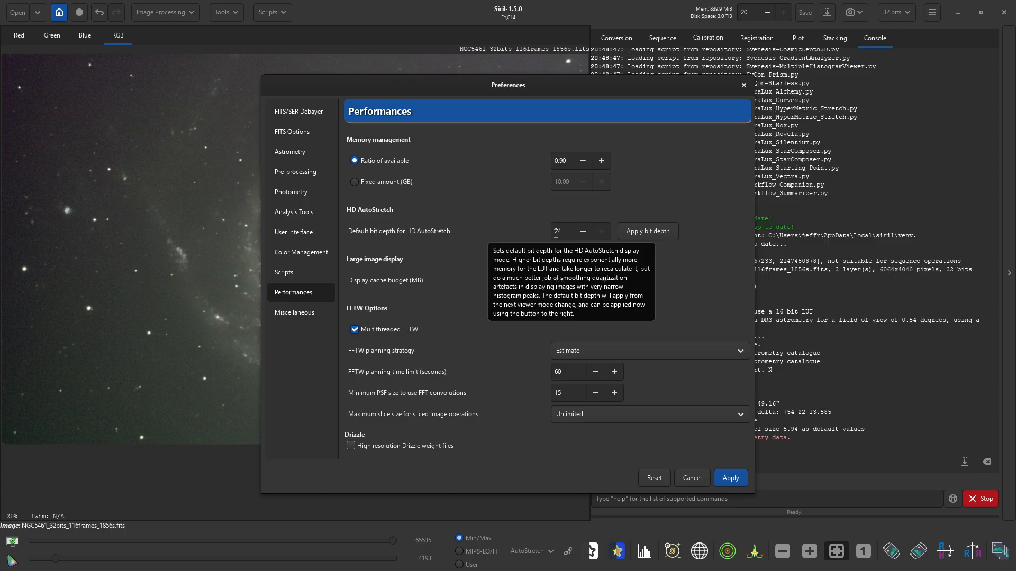
{"action": "left_click", "coordinate": [690, 479]}
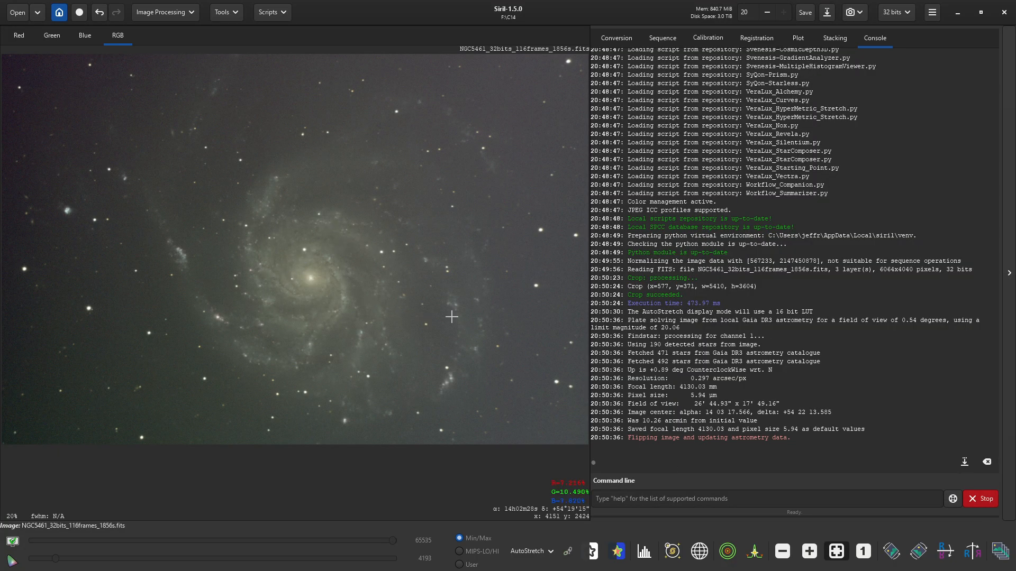
- Run spectrophotometric colour calibration against the Average Spiral Galaxy reference
{"action": "left_click", "coordinate": [163, 7]}
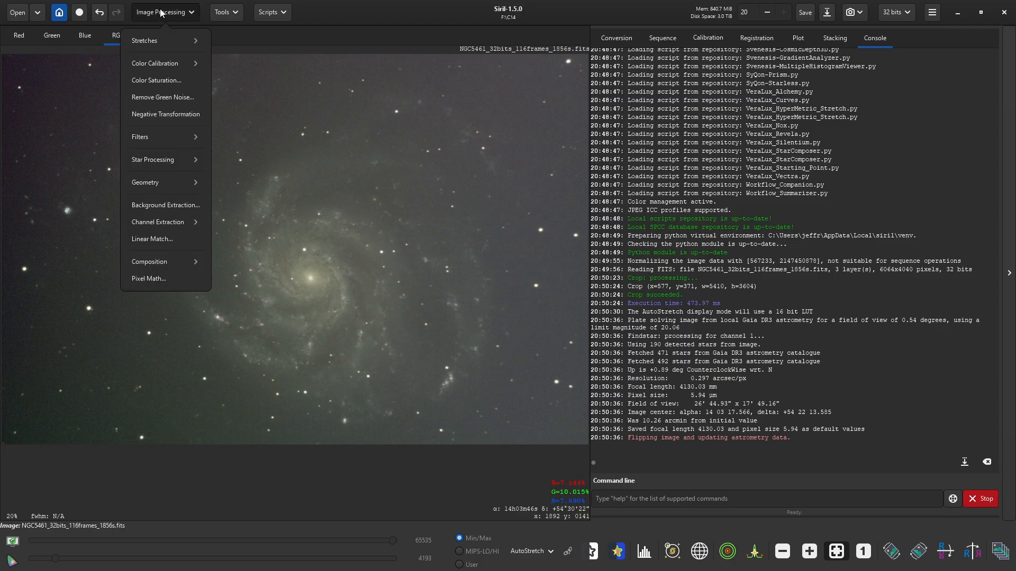
{"action": "left_click", "coordinate": [157, 64]}
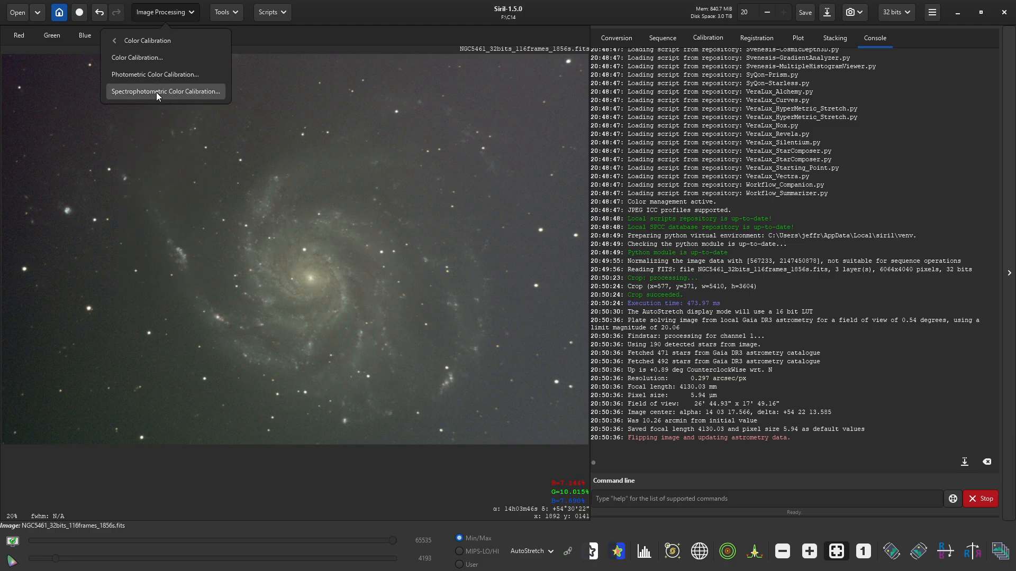
{"action": "left_click", "coordinate": [156, 92]}
{"action": "left_click", "coordinate": [622, 405]}
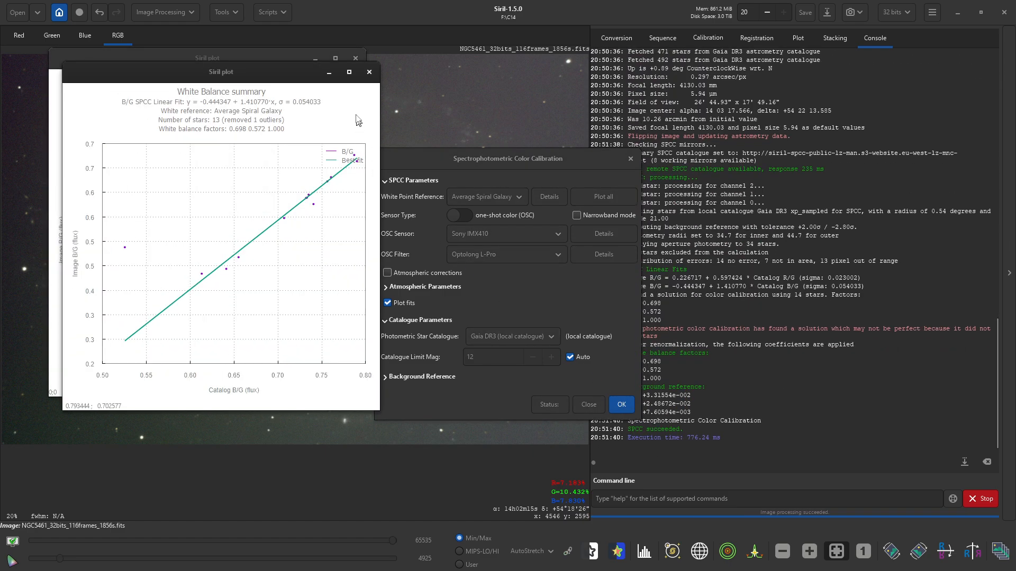
{"action": "left_click", "coordinate": [367, 75]}
{"action": "left_click", "coordinate": [355, 59]}
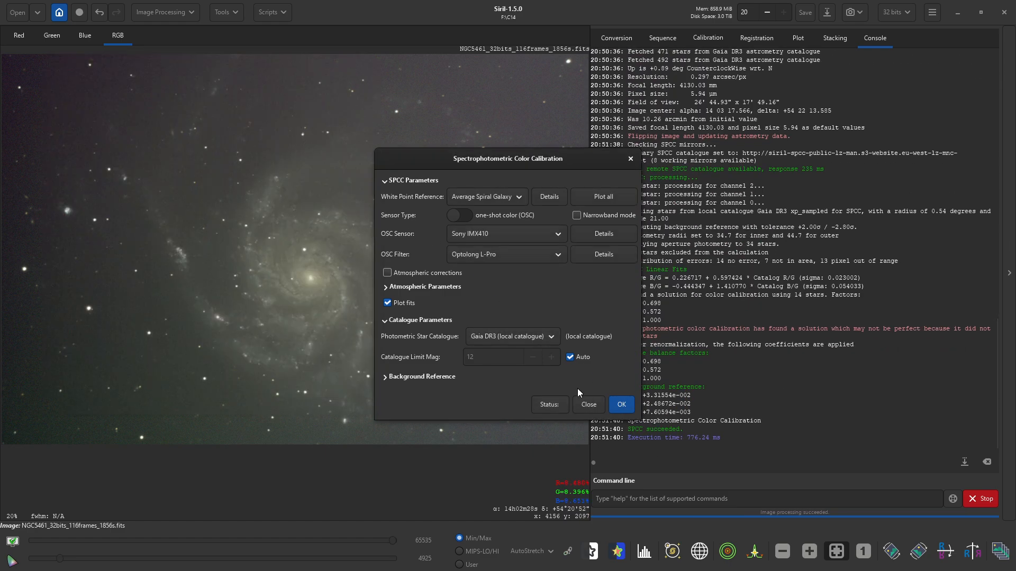
{"action": "left_click", "coordinate": [588, 405]}
- Remove green noise from the calibrated galaxy
{"action": "left_click", "coordinate": [175, 12]}
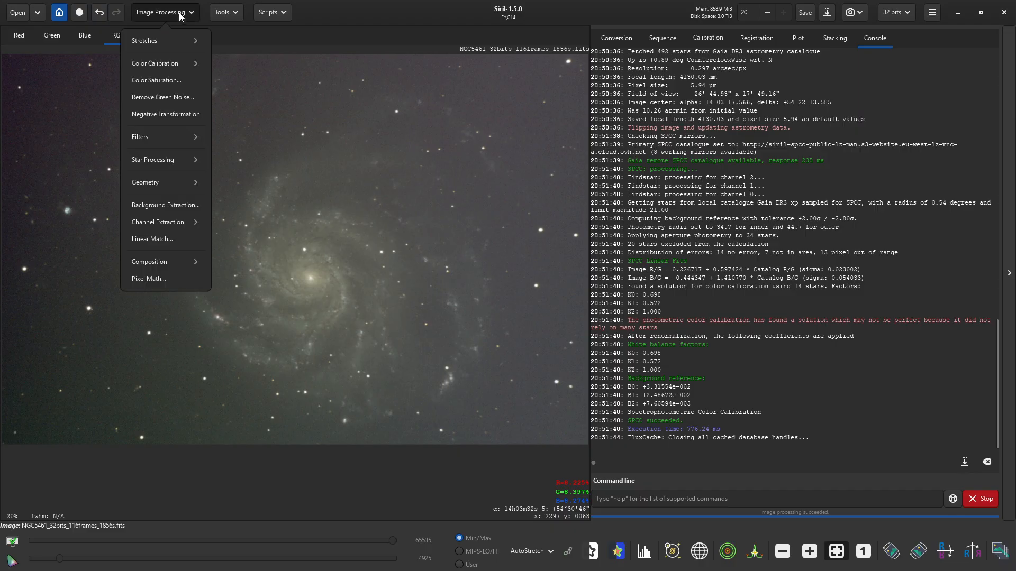
{"action": "left_click", "coordinate": [166, 99]}
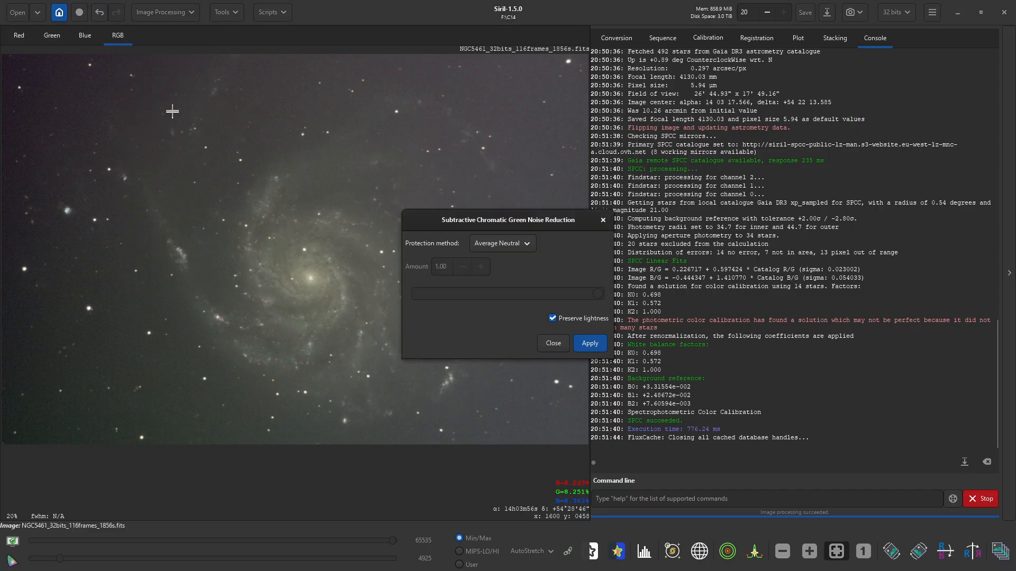
{"action": "left_click", "coordinate": [595, 347]}
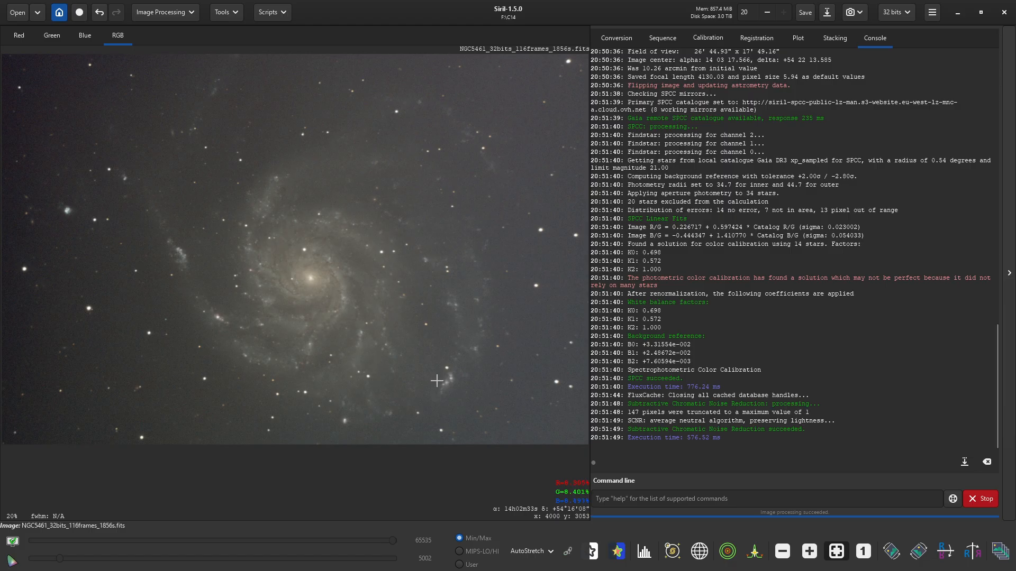
{"action": "scroll", "coordinate": [477, 394], "scroll_direction": "up", "scroll_amount": 4}
{"action": "scroll", "coordinate": [466, 369], "scroll_direction": "down", "scroll_amount": 4}
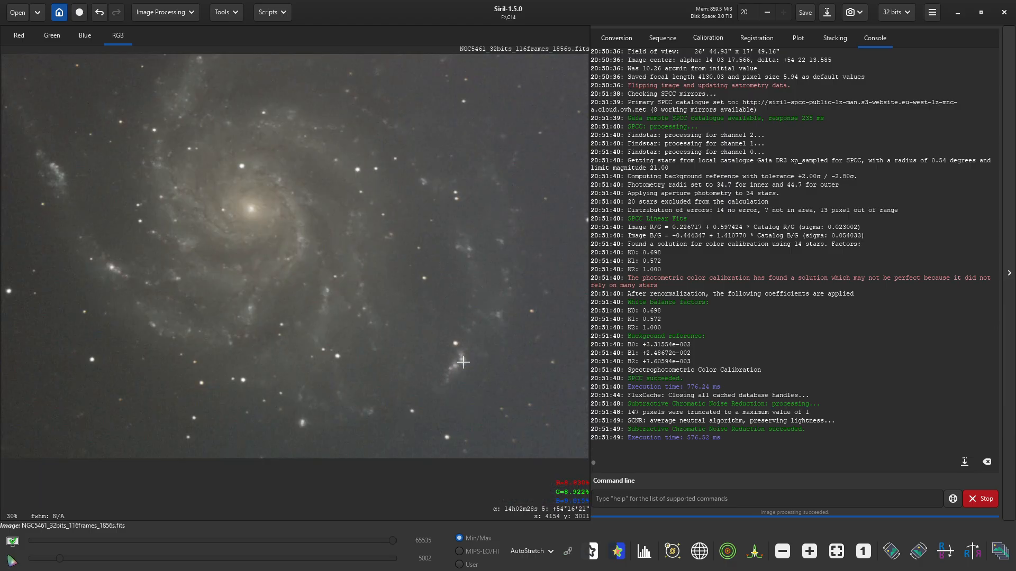
{"action": "scroll", "coordinate": [242, 321], "scroll_direction": "up", "scroll_amount": 4}
{"action": "scroll", "coordinate": [242, 321], "scroll_direction": "down", "scroll_amount": 2}
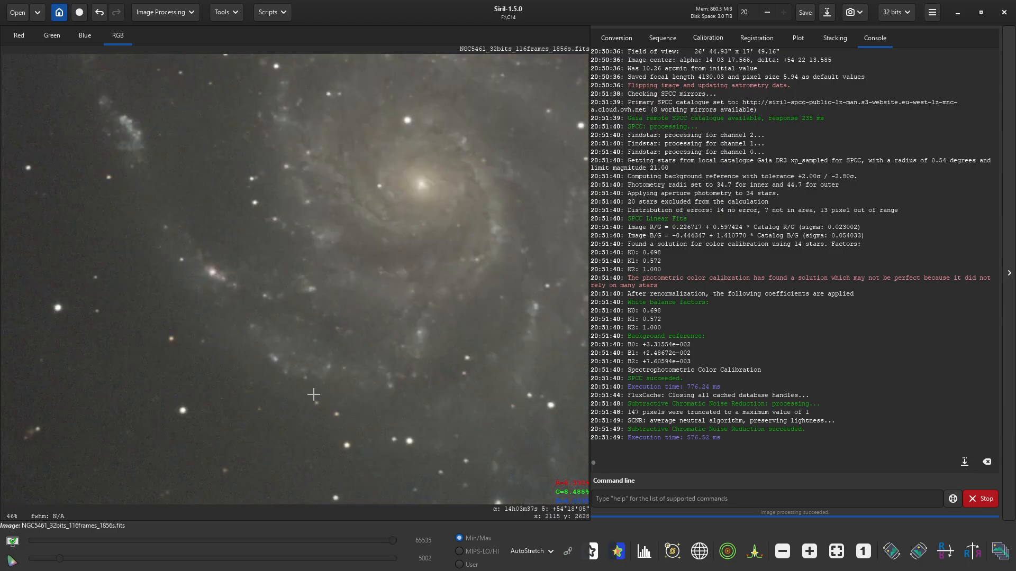
- Show the histogram overlay and fit the whole image in the window
{"action": "left_click", "coordinate": [643, 552]}
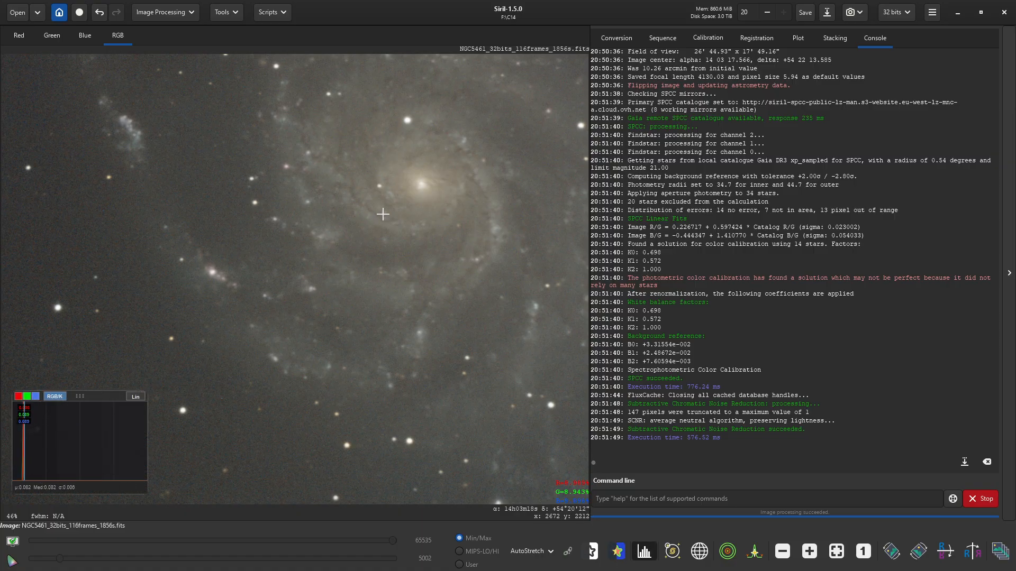
{"action": "scroll", "coordinate": [397, 195], "scroll_direction": "down", "scroll_amount": 3}
{"action": "left_click", "coordinate": [836, 552]}
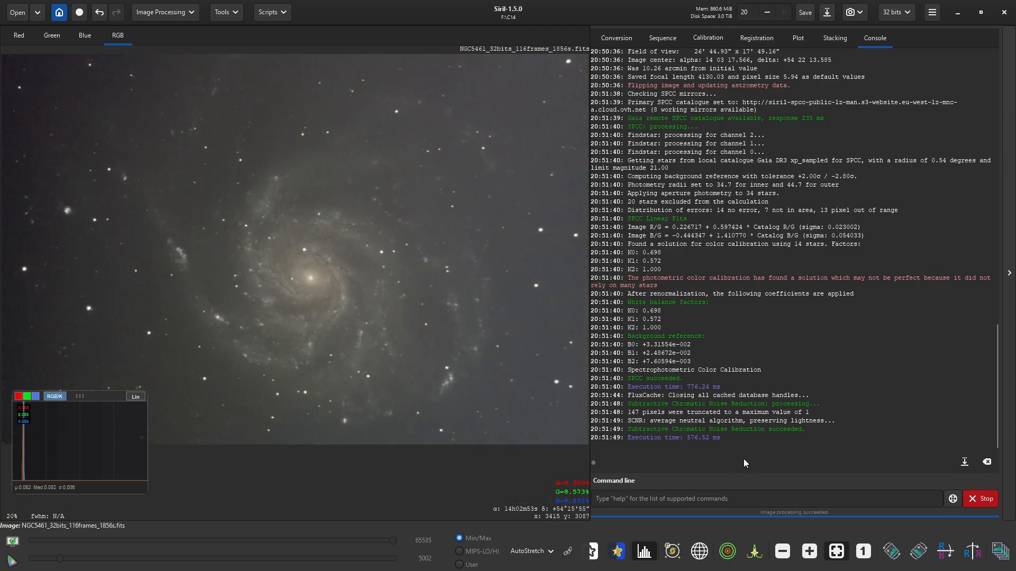
{"action": "left_click", "coordinate": [268, 11]}
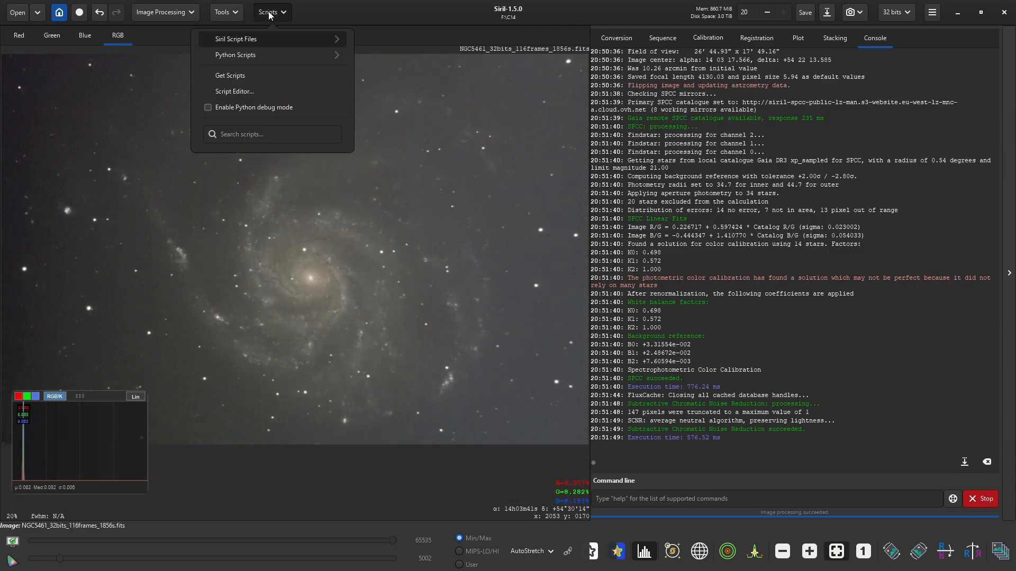
- Run AutoBGE.py with 100 samples, degree 2 and smoothness 0.10, then close it
{"action": "left_click", "coordinate": [265, 53]}
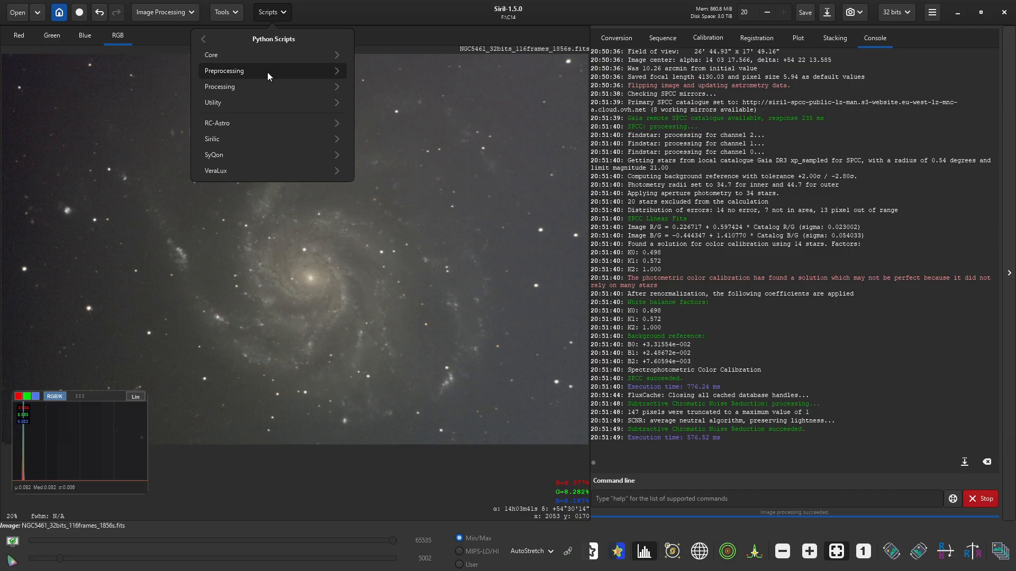
{"action": "left_click", "coordinate": [269, 85]}
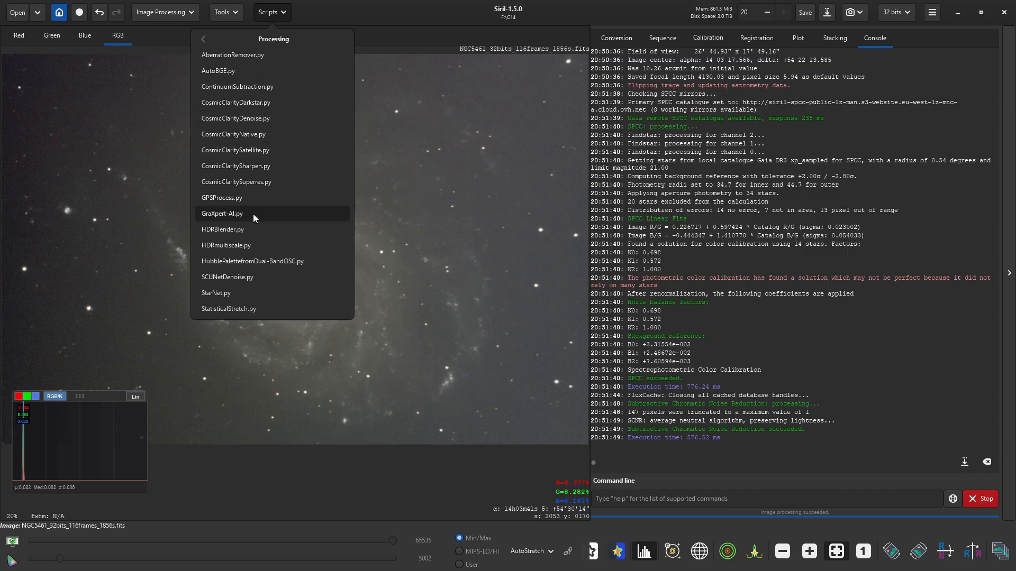
{"action": "left_click", "coordinate": [246, 71]}
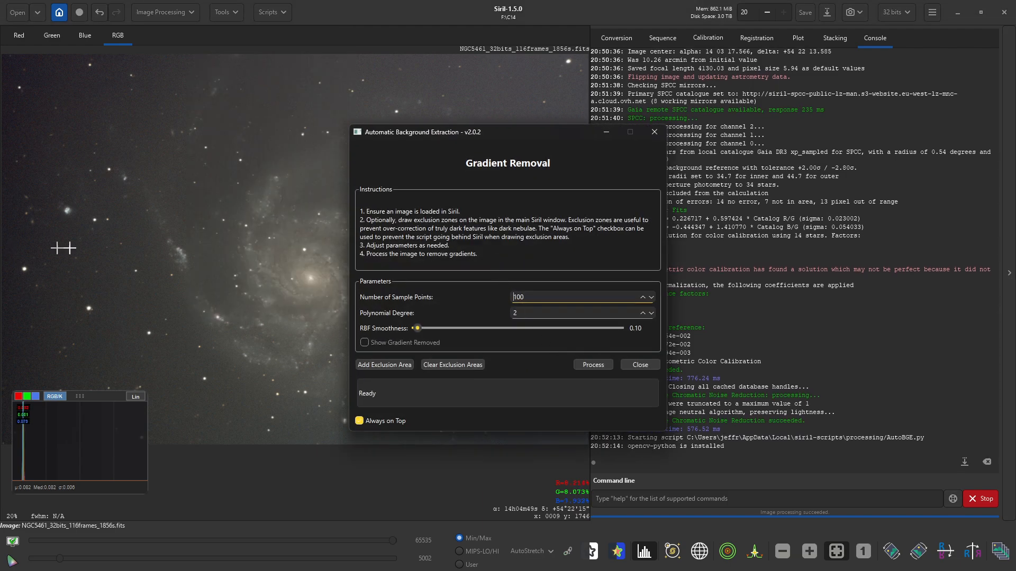
{"action": "left_click", "coordinate": [605, 364]}
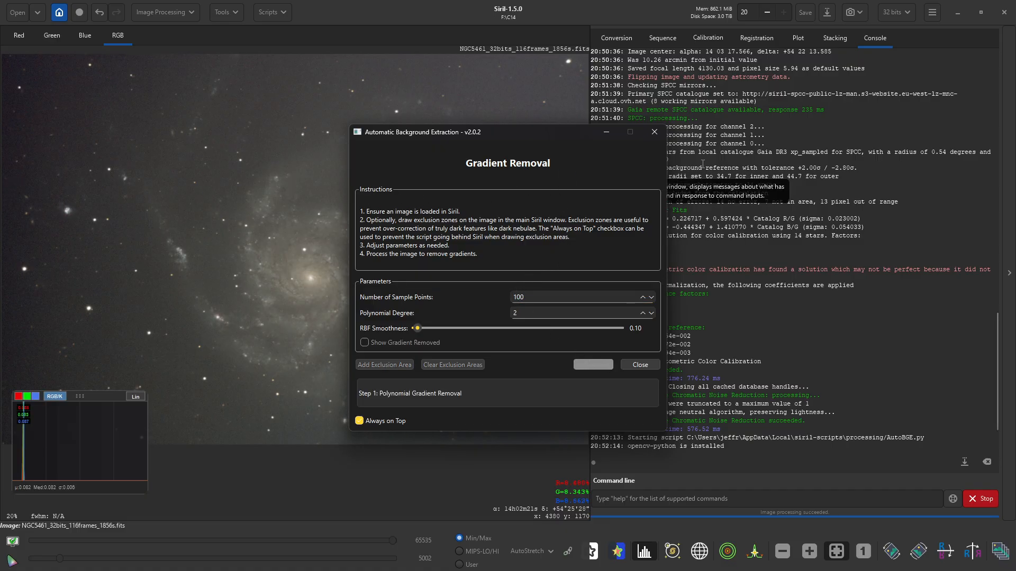
{"action": "left_click_drag", "start_coordinate": [495, 135], "coordinate": [771, 113]}
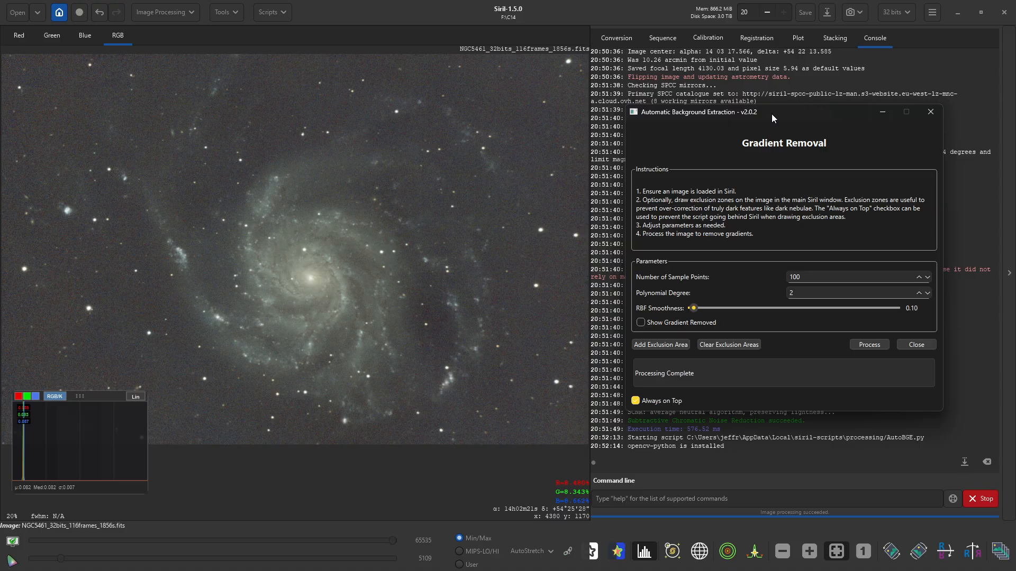
{"action": "left_click", "coordinate": [908, 346]}
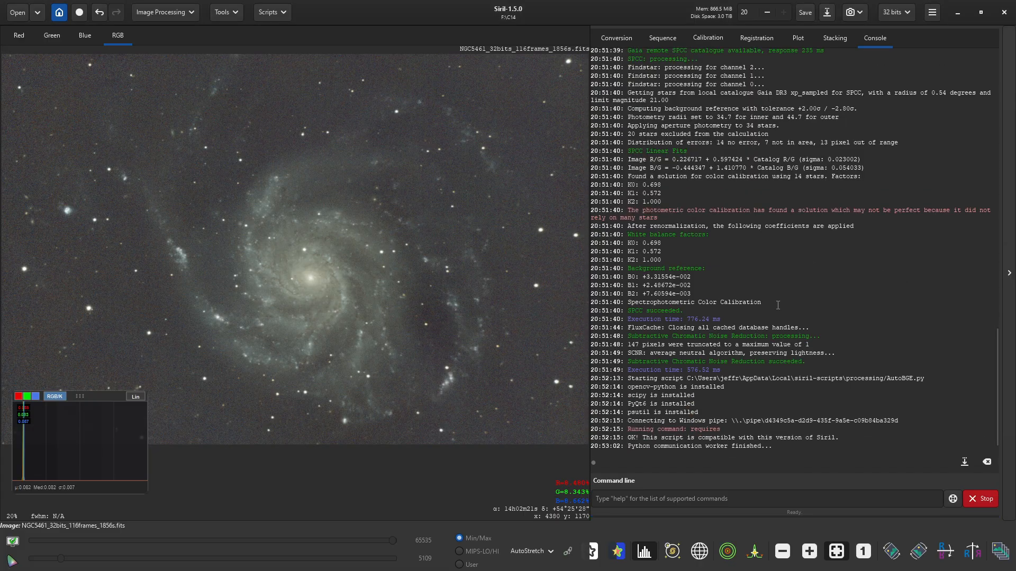
- Run AberrationRemover.py at strength 1.00 on NGC5461 and close its window
{"action": "left_click", "coordinate": [272, 11]}
{"action": "left_click", "coordinate": [269, 55]}
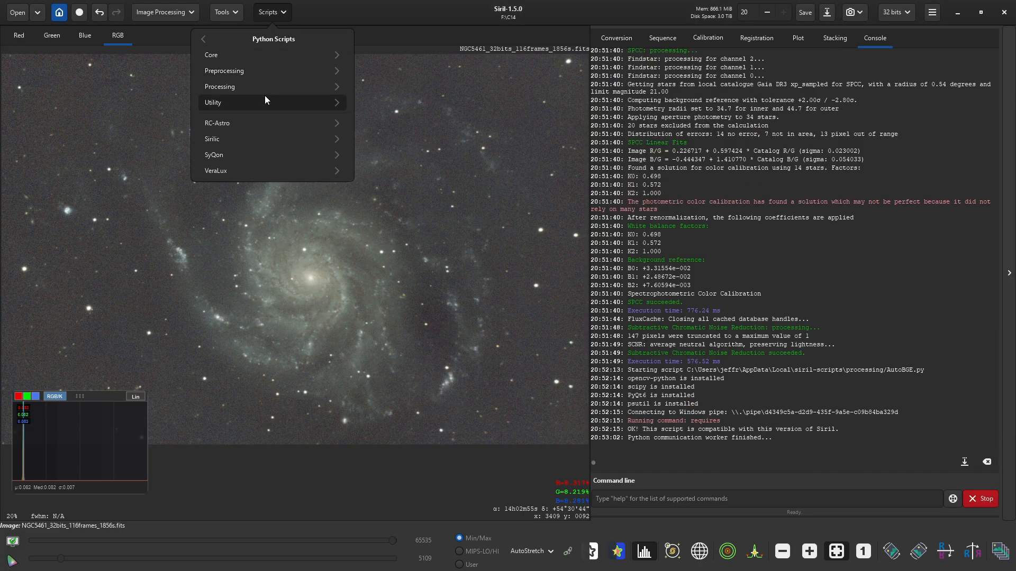
{"action": "left_click", "coordinate": [262, 91]}
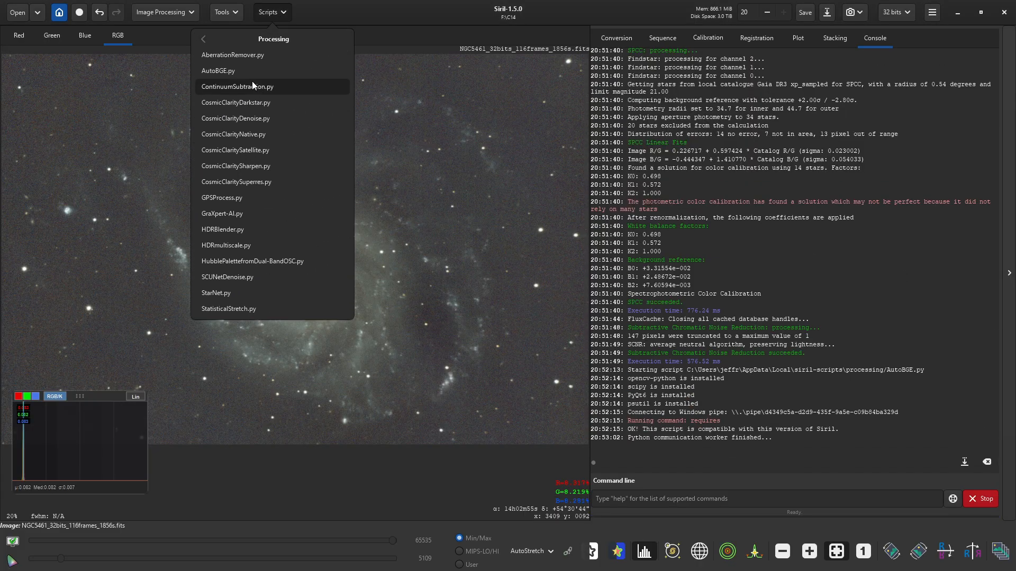
{"action": "left_click", "coordinate": [247, 57]}
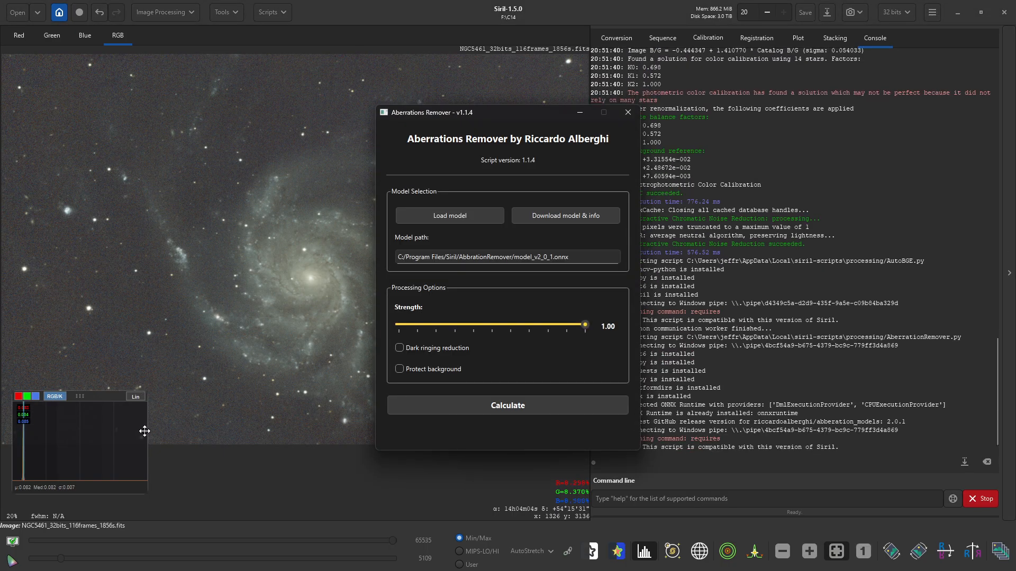
{"action": "left_click", "coordinate": [512, 409]}
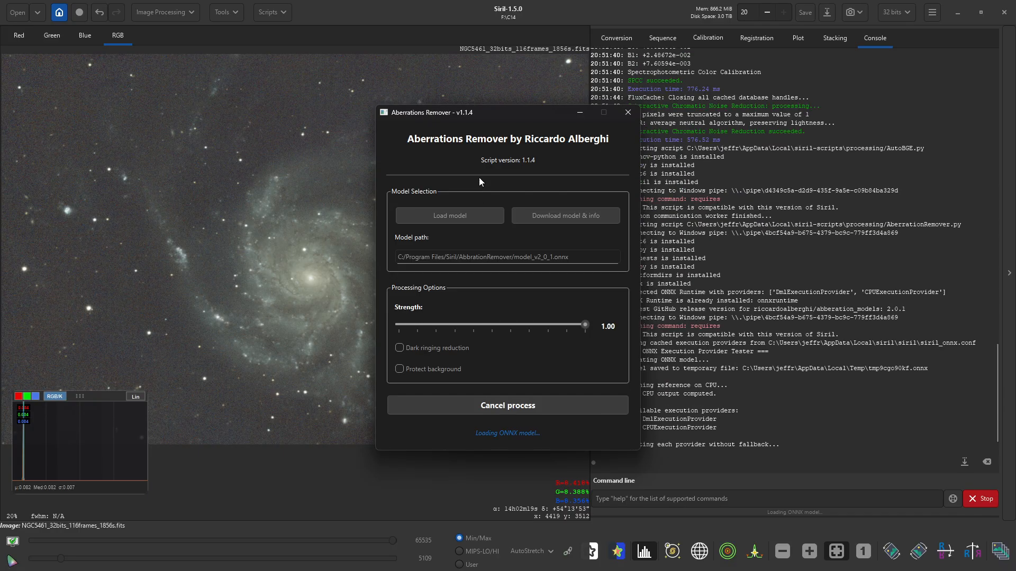
{"action": "left_click_drag", "start_coordinate": [480, 113], "coordinate": [729, 74]}
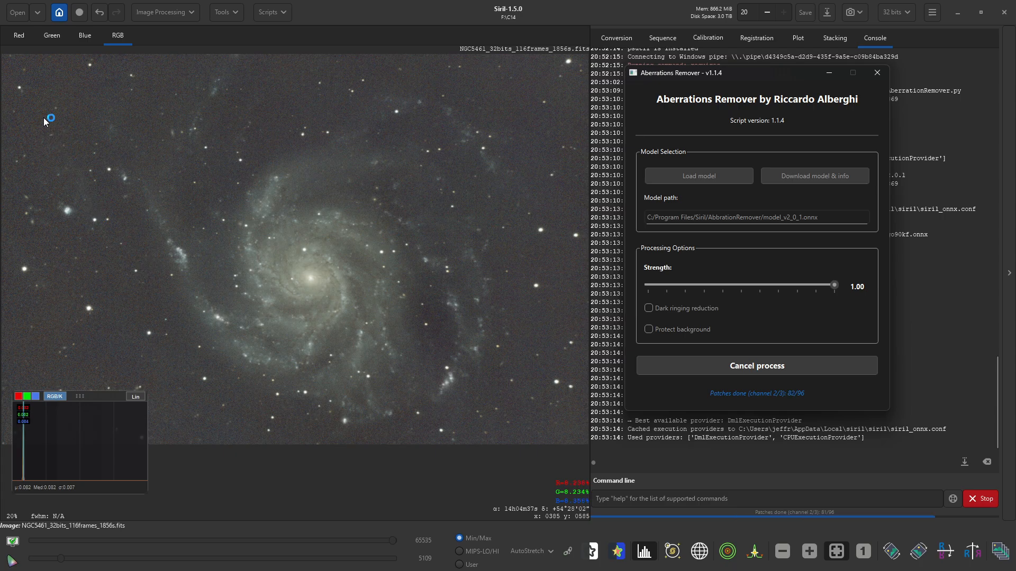
{"action": "scroll", "coordinate": [44, 117], "scroll_direction": "up", "scroll_amount": 3}
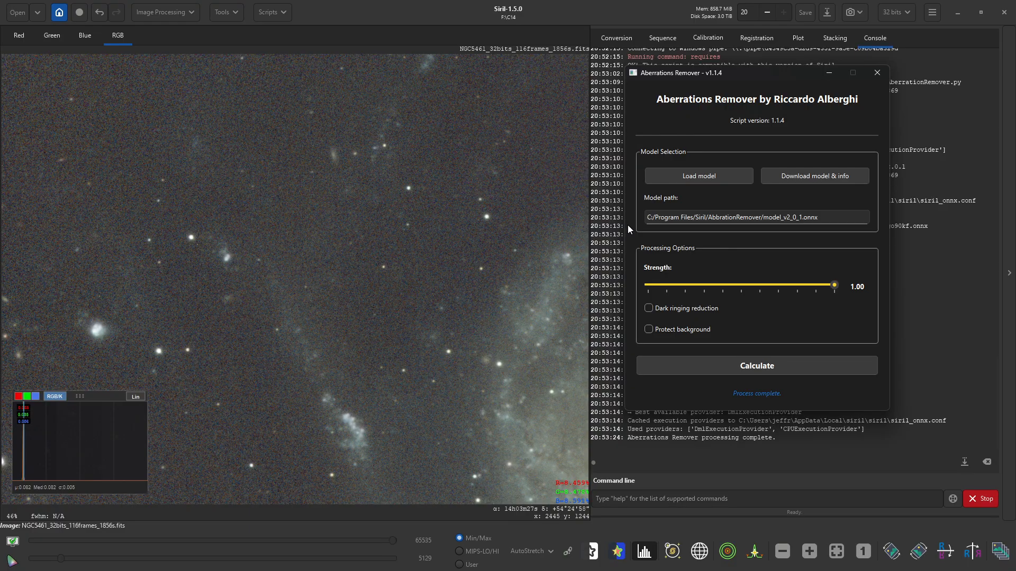
{"action": "left_click", "coordinate": [877, 73]}
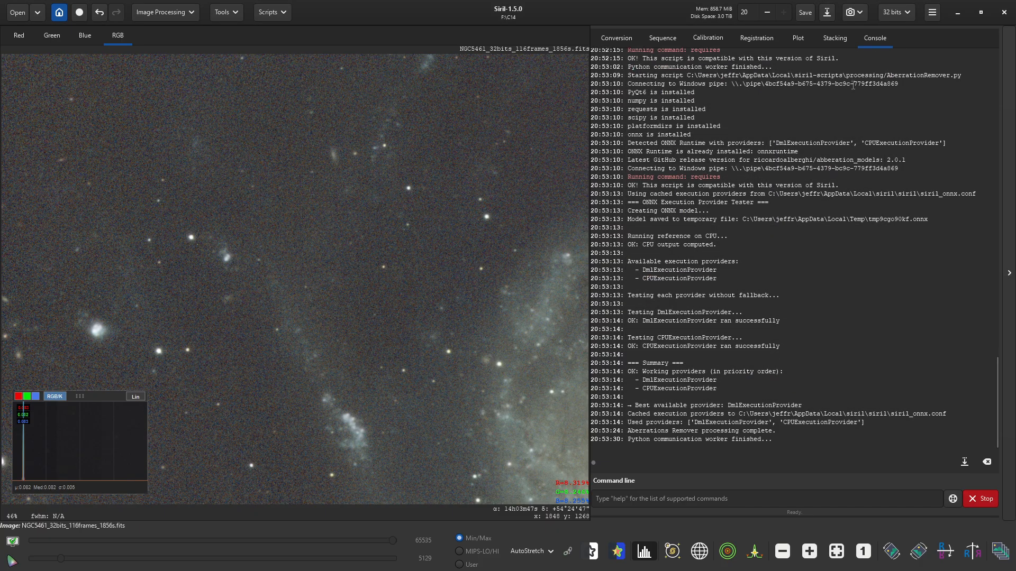
- Switch the image display to Linear
{"action": "left_click", "coordinate": [281, 15]}
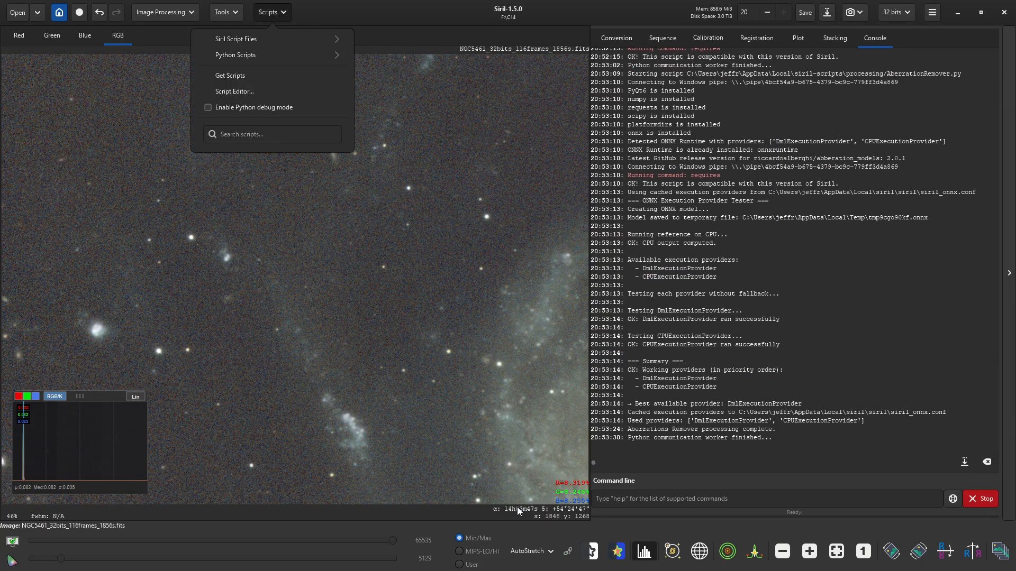
{"action": "left_click", "coordinate": [532, 552]}
{"action": "left_click", "coordinate": [533, 552]}
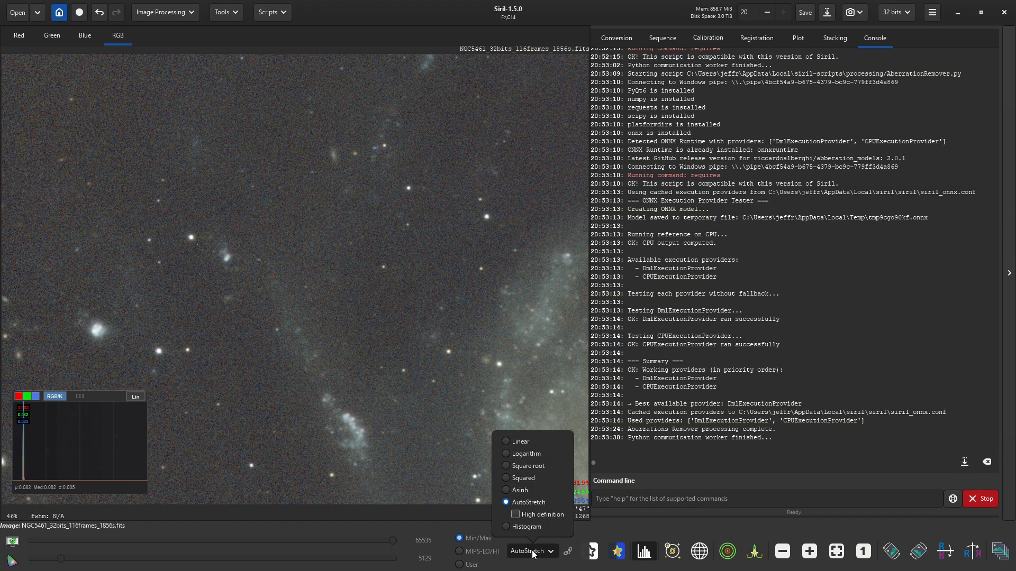
{"action": "left_click", "coordinate": [521, 442]}
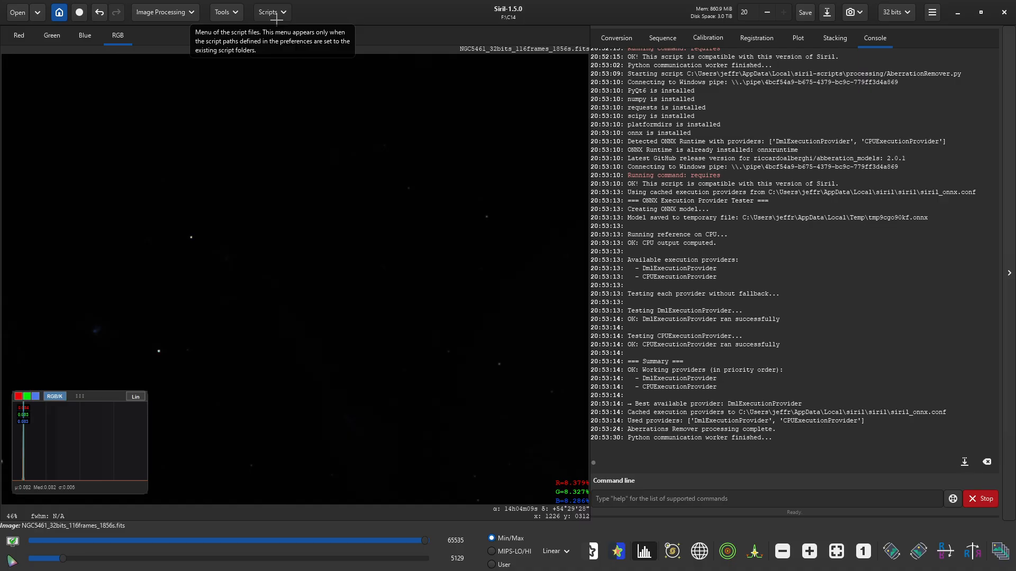
- Launch VeraLux HyperMetric Stretch in Ready-to-Use mode with its live preview
{"action": "left_click", "coordinate": [270, 18]}
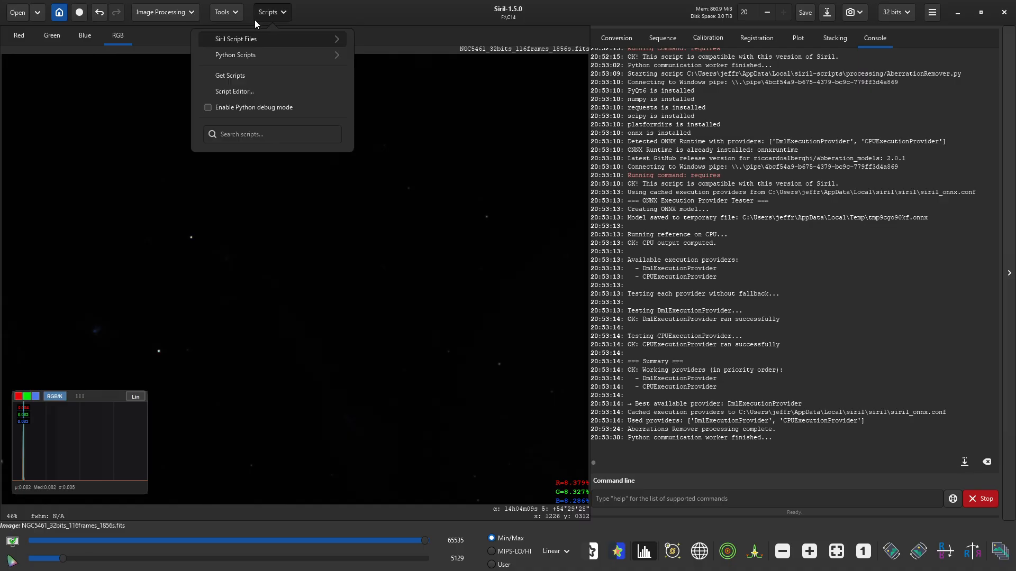
{"action": "left_click", "coordinate": [250, 57]}
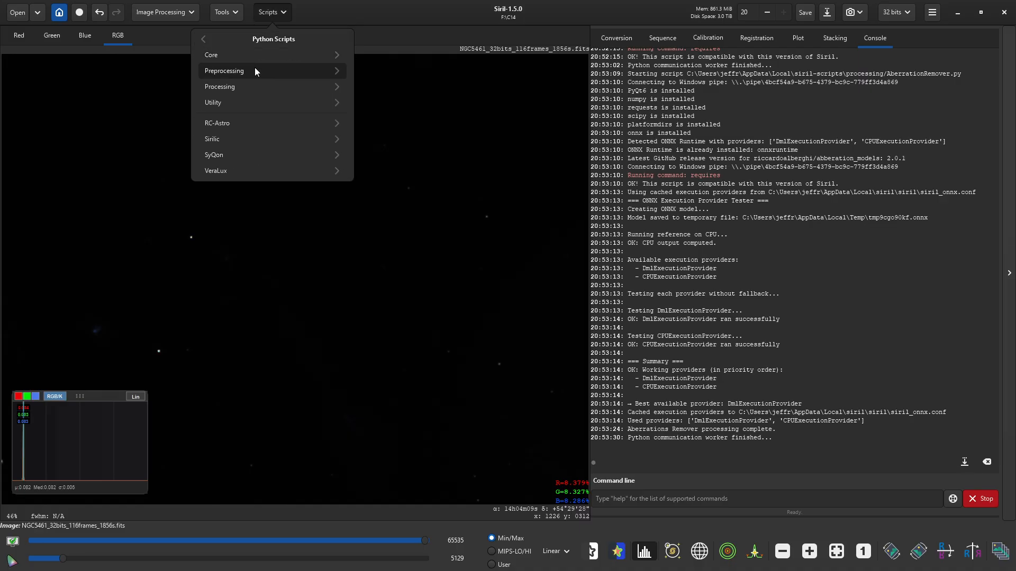
{"action": "left_click", "coordinate": [249, 170]}
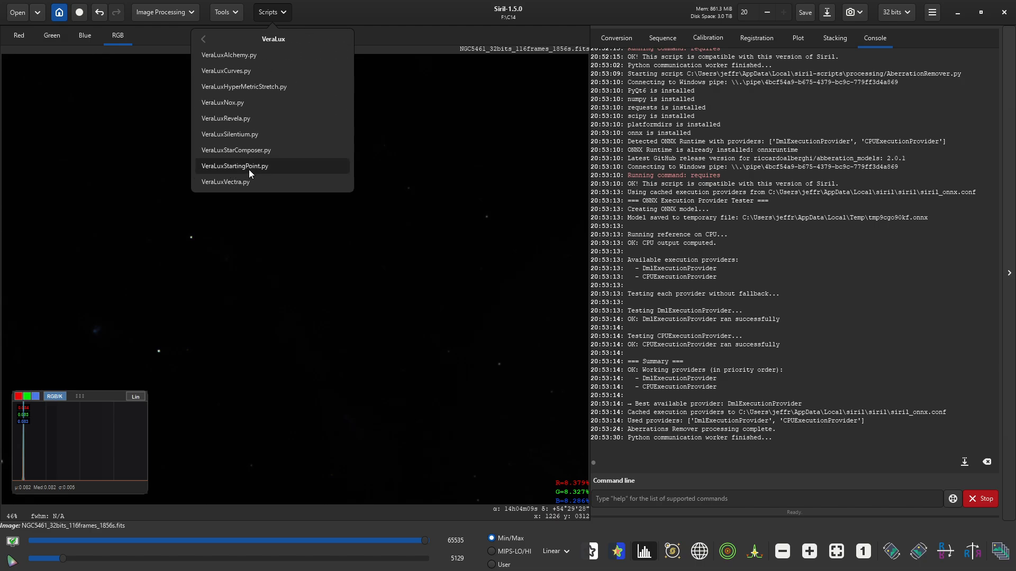
{"action": "left_click", "coordinate": [228, 88]}
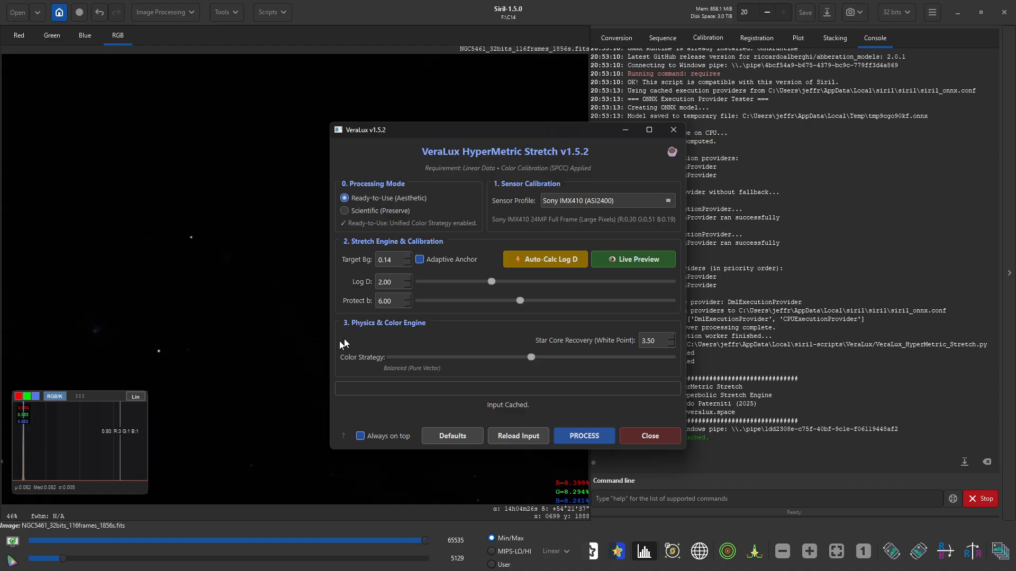
{"action": "left_click_drag", "start_coordinate": [539, 140], "coordinate": [319, 96]}
{"action": "left_click", "coordinate": [406, 223]}
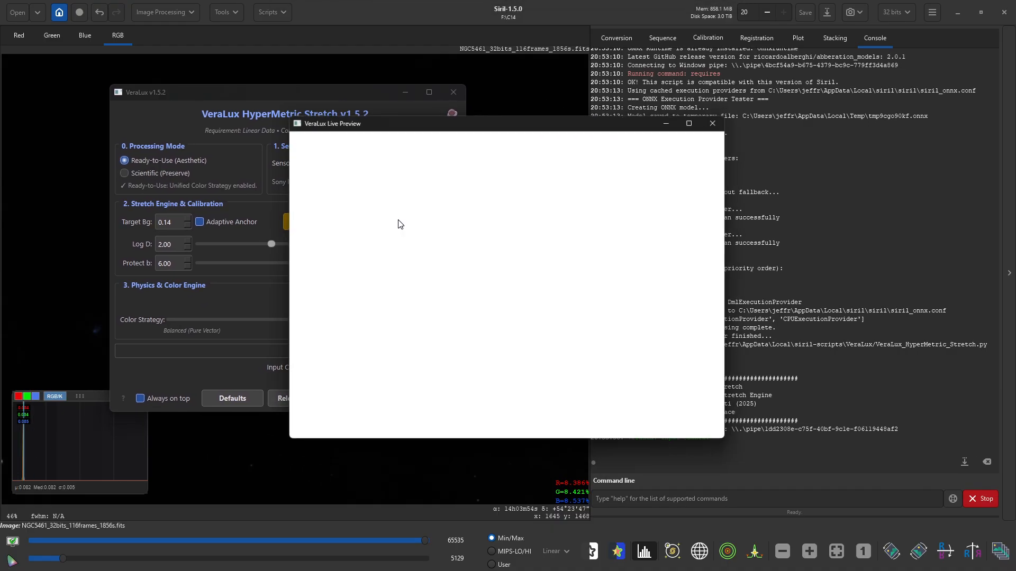
{"action": "left_click_drag", "start_coordinate": [446, 119], "coordinate": [636, 87]}
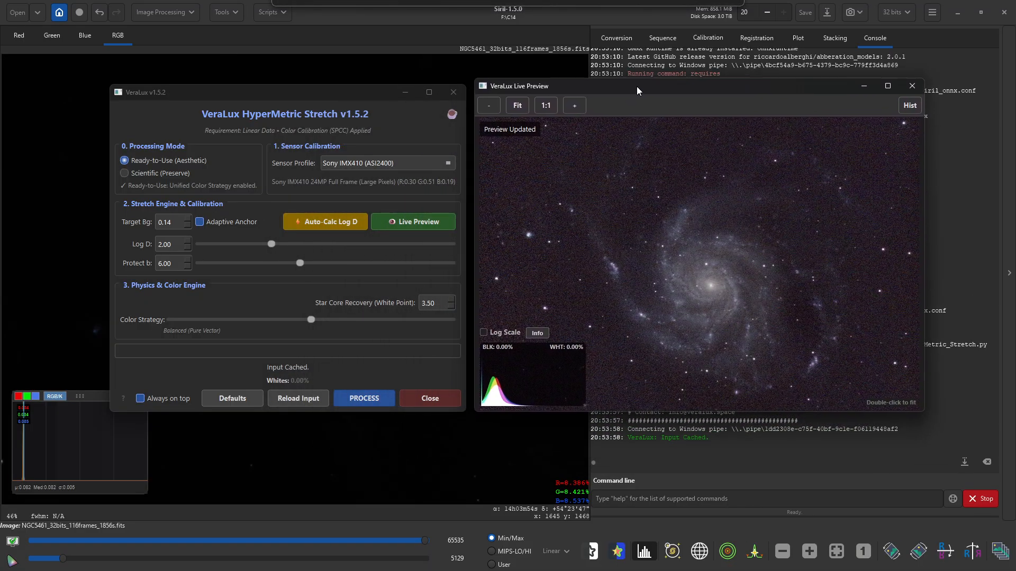
- Apply the stretch with auto-calculated Log D 3.65, then hide the histogram and fit to window
{"action": "left_click", "coordinate": [323, 221]}
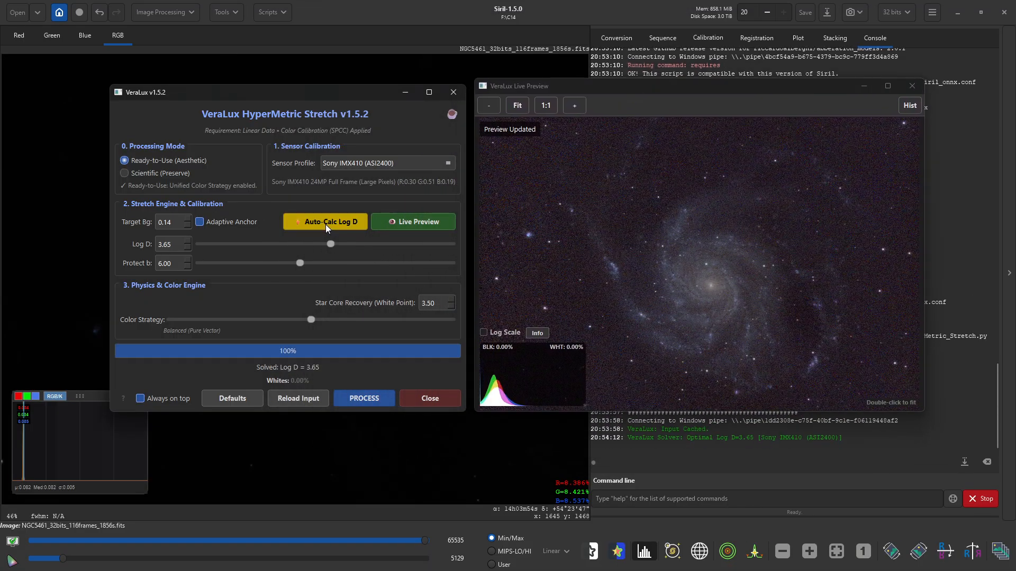
{"action": "left_click", "coordinate": [364, 398]}
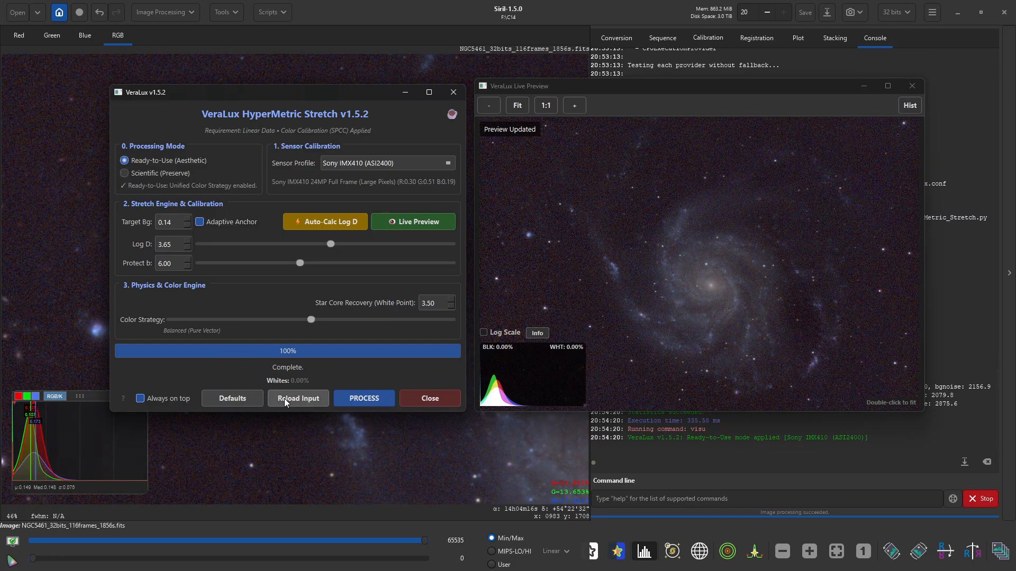
{"action": "left_click", "coordinate": [416, 399]}
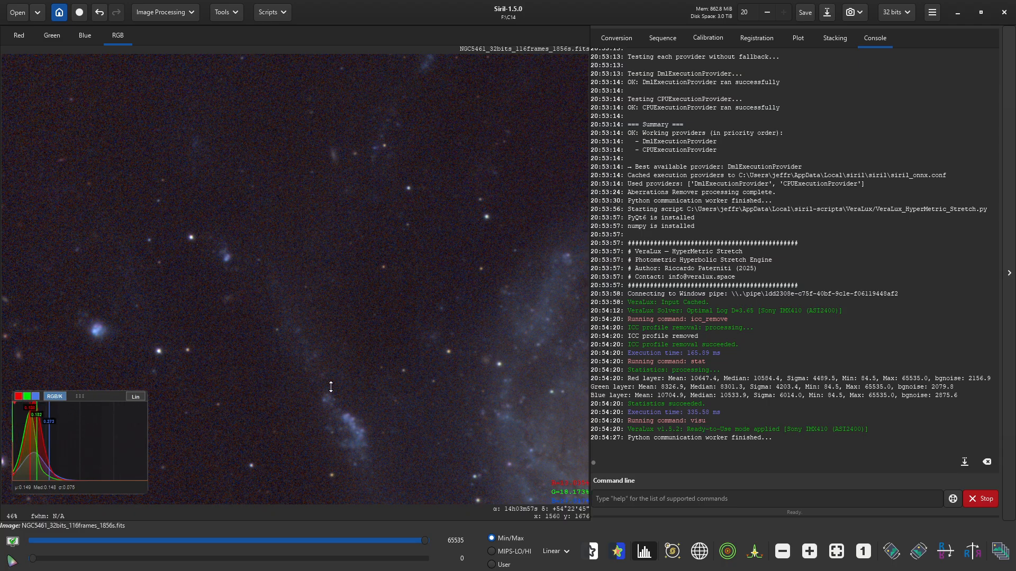
{"action": "left_click", "coordinate": [643, 553]}
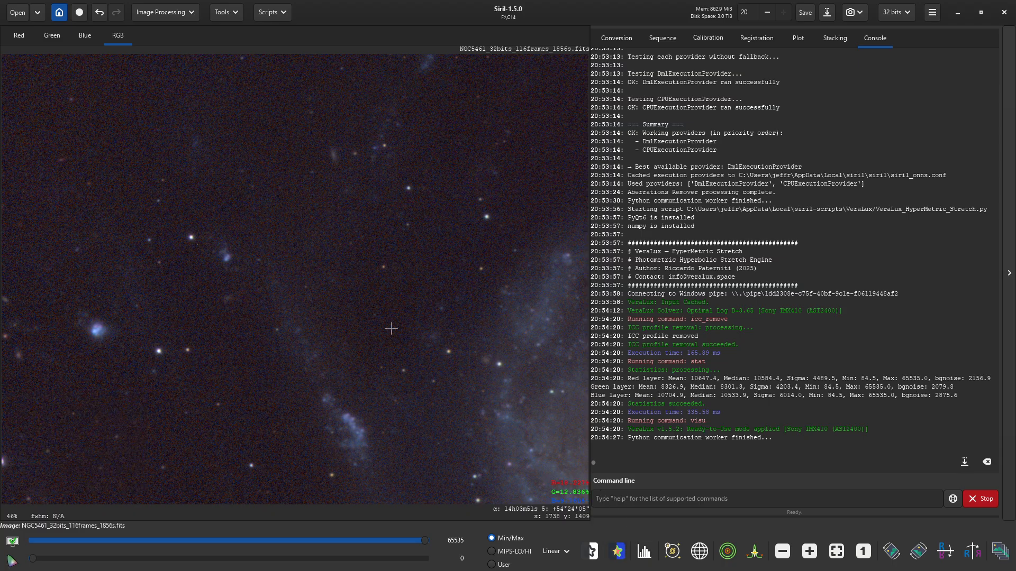
{"action": "left_click", "coordinate": [836, 551]}
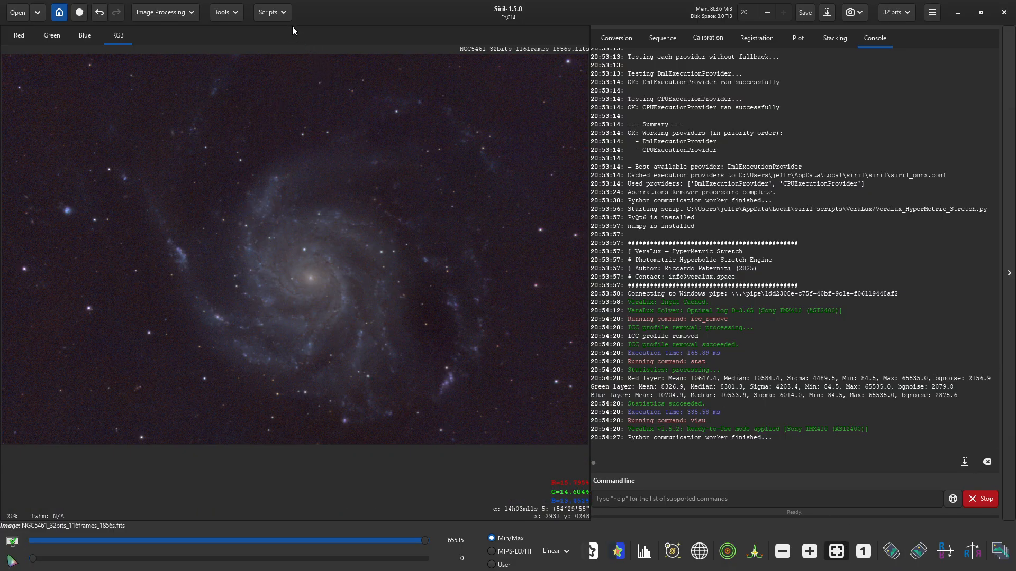
- Run SyQon Parallax (star reduction 3.0, sharpening 1.33), compare before/after, and import the result
{"action": "left_click", "coordinate": [276, 14]}
{"action": "left_click", "coordinate": [277, 58]}
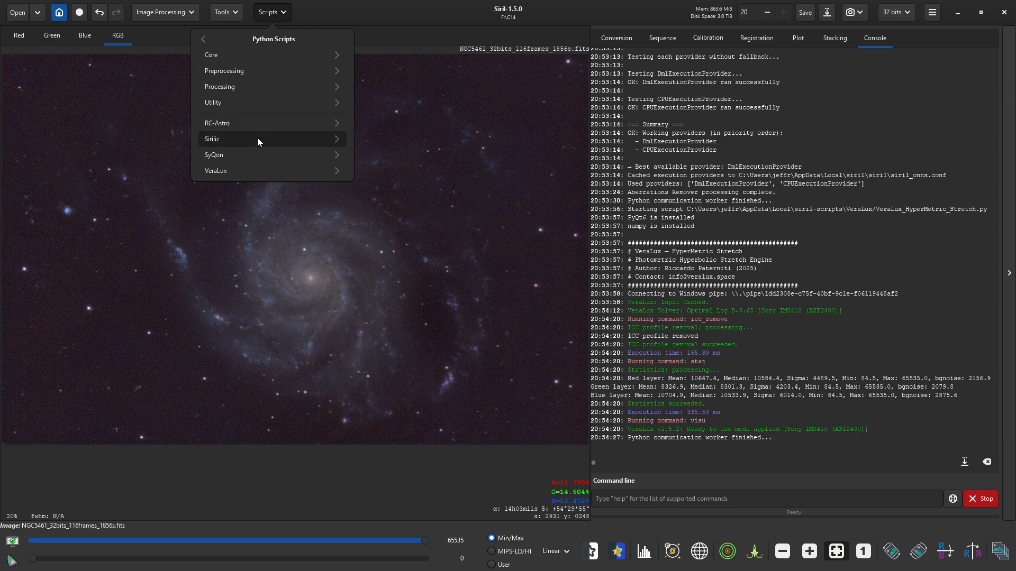
{"action": "left_click", "coordinate": [250, 157]}
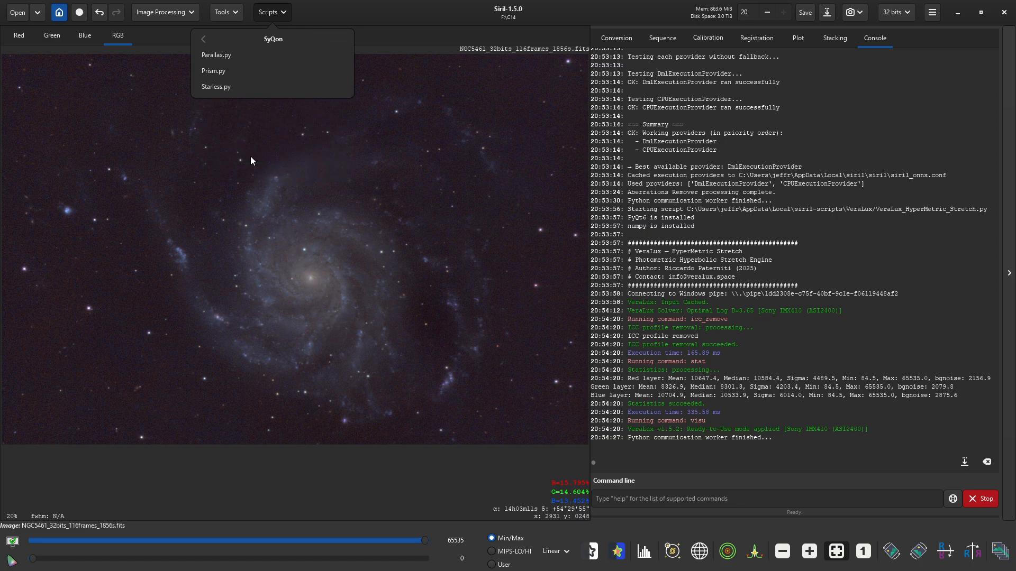
{"action": "left_click", "coordinate": [226, 58]}
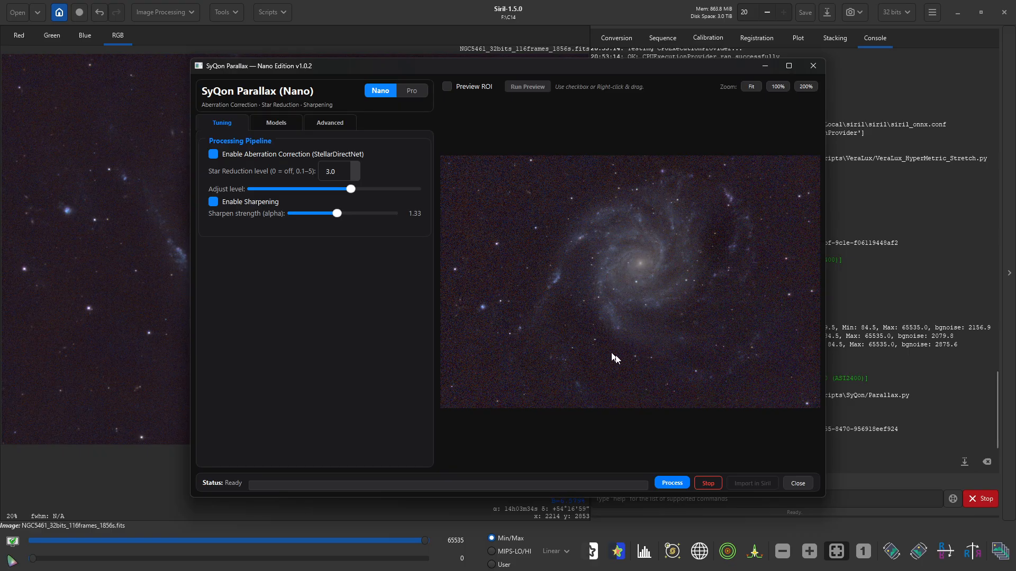
{"action": "left_click", "coordinate": [670, 483]}
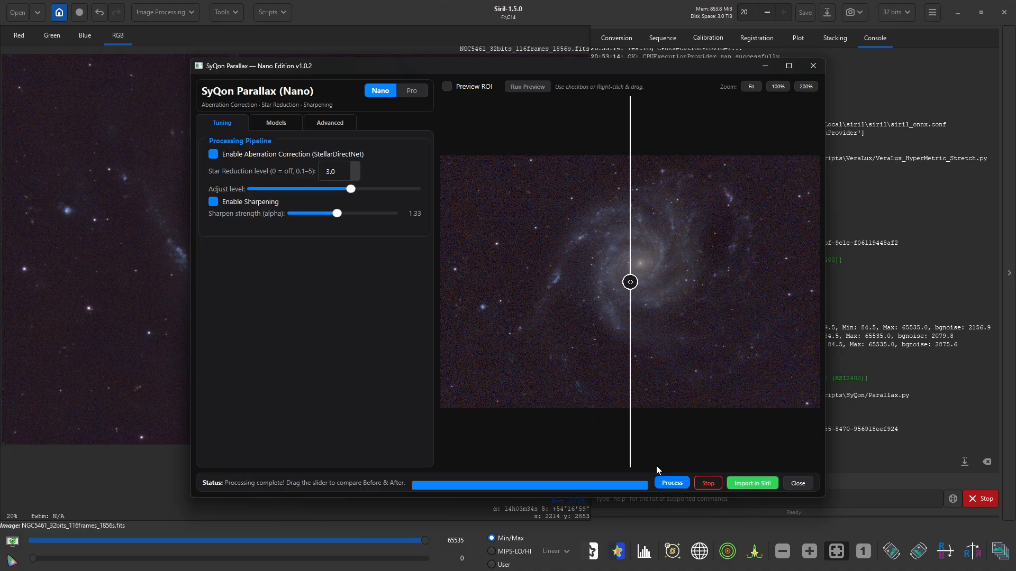
{"action": "scroll", "coordinate": [630, 286], "scroll_direction": "up", "scroll_amount": 3}
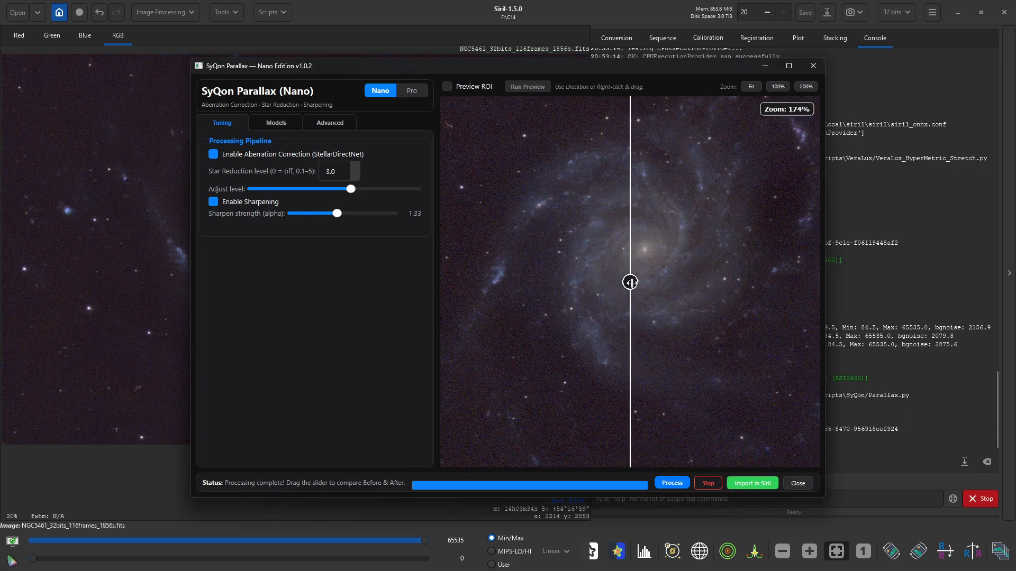
{"action": "left_click_drag", "start_coordinate": [631, 342], "coordinate": [650, 320]}
{"action": "left_click", "coordinate": [752, 483]}
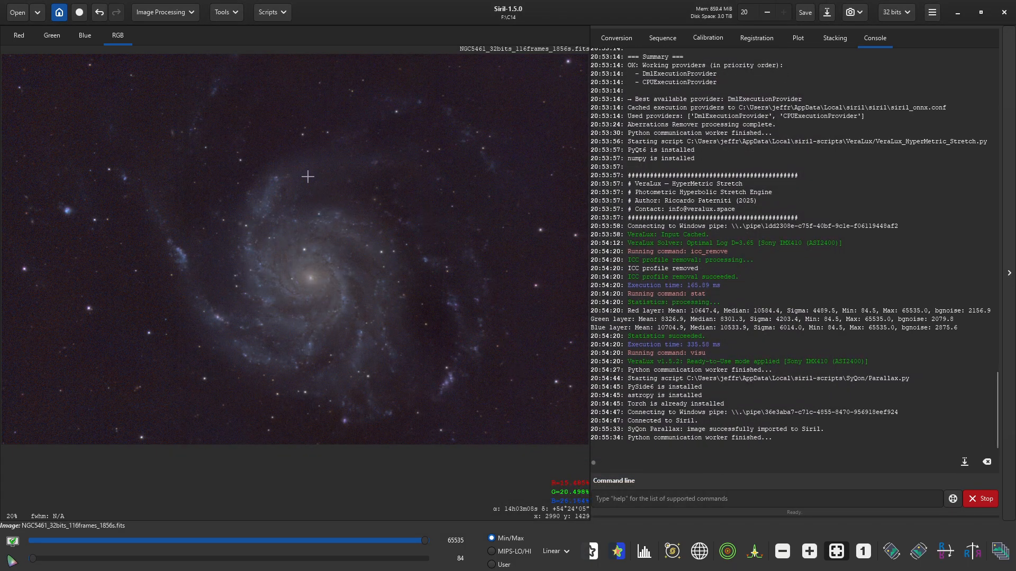
{"action": "left_click", "coordinate": [272, 12]}
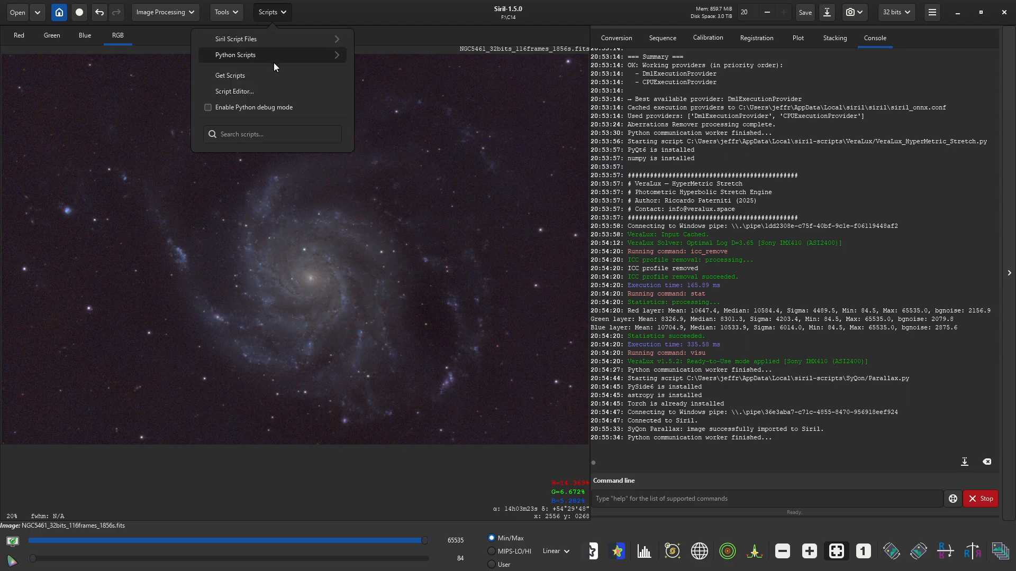
- Launch SyQon Prism.py and start denoising with Prism Mini at 96% strength
{"action": "left_click", "coordinate": [272, 56]}
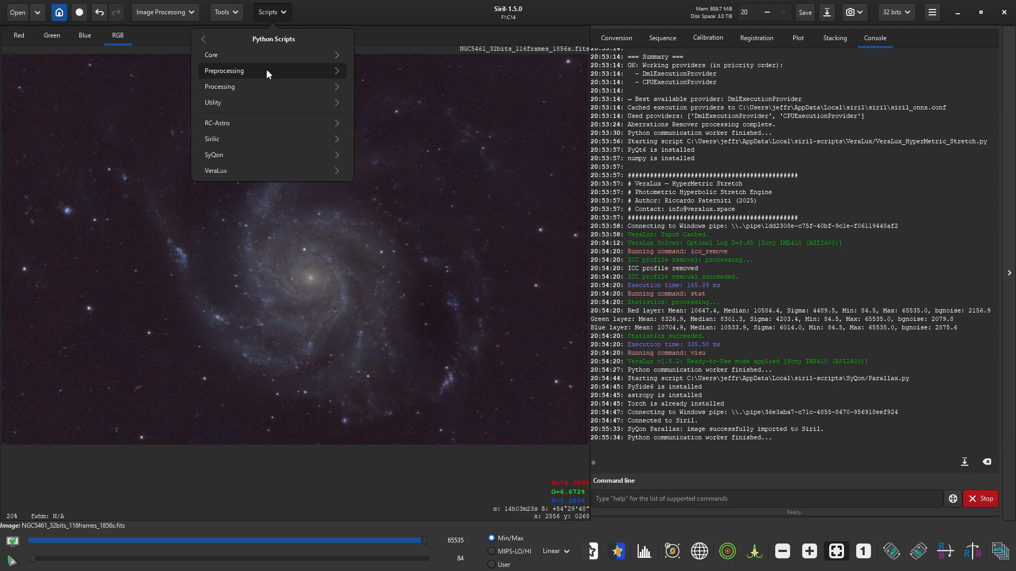
{"action": "left_click", "coordinate": [248, 151]}
{"action": "left_click", "coordinate": [228, 70]}
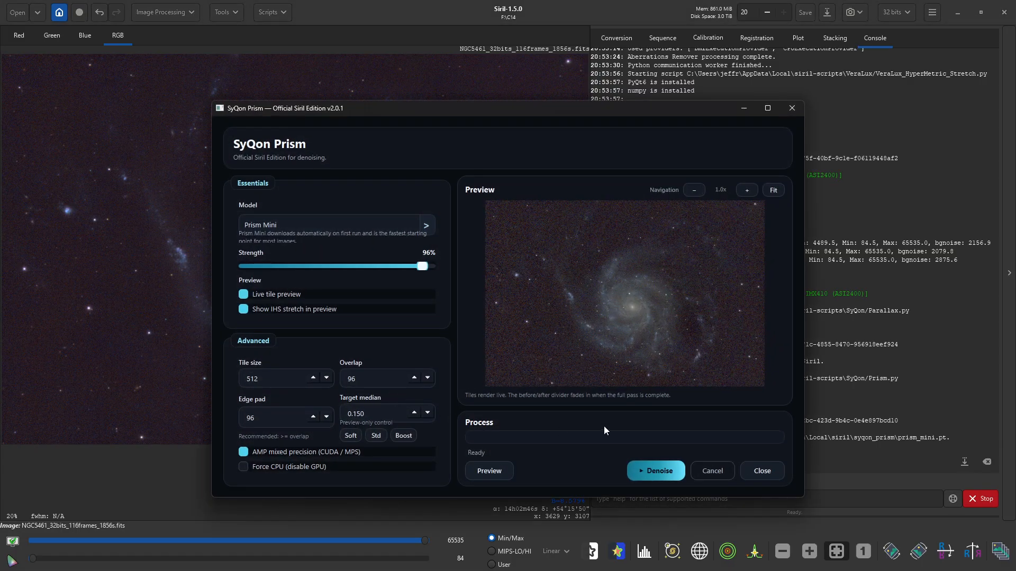
{"action": "left_click", "coordinate": [669, 470]}
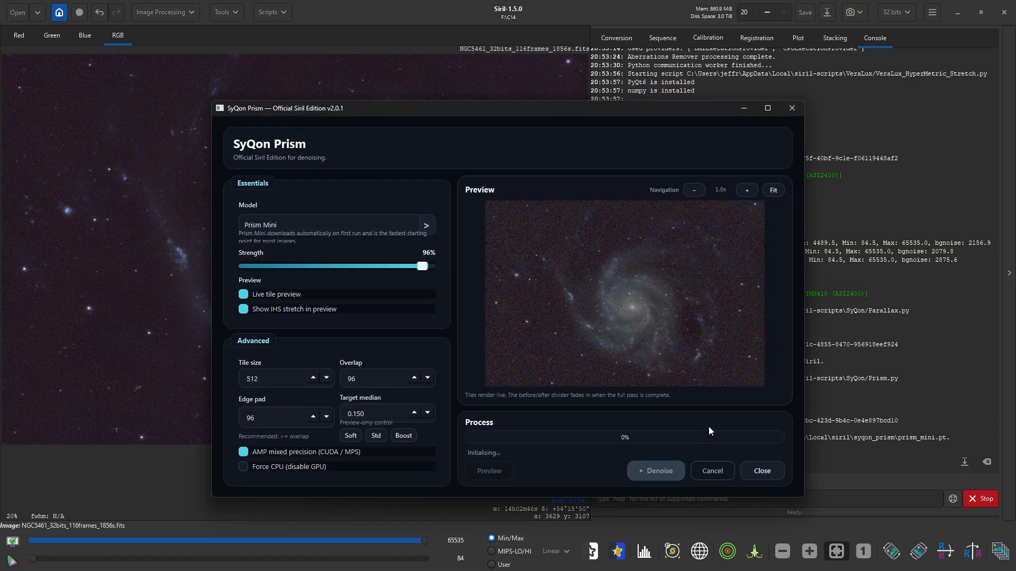
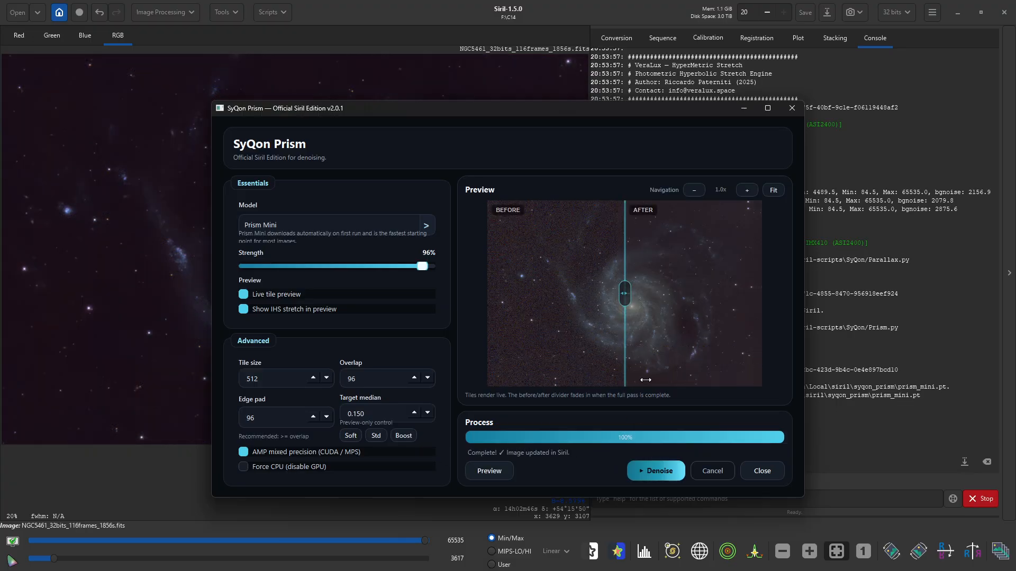
- Compare the Prism Mini 96% denoised galaxy with the original, then close SyQon Prism
{"action": "scroll", "coordinate": [644, 300], "scroll_direction": "up", "scroll_amount": 3}
{"action": "scroll", "coordinate": [640, 301], "scroll_direction": "up", "scroll_amount": 1}
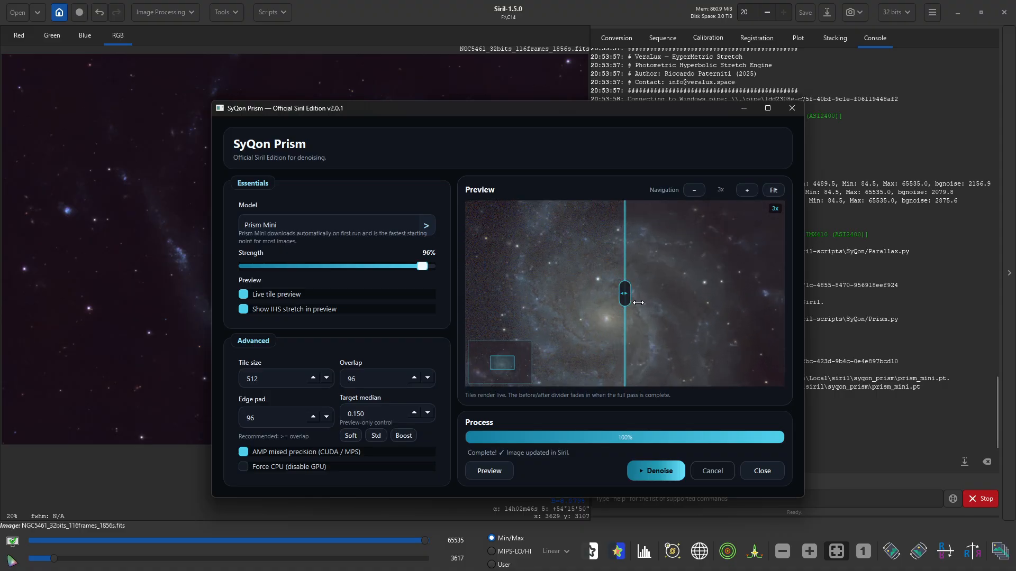
{"action": "mouse_move", "coordinate": [619, 290]}
{"action": "left_mouse_down"}
{"action": "mouse_move", "coordinate": [762, 290]}
{"action": "mouse_move", "coordinate": [504, 291]}
{"action": "mouse_move", "coordinate": [605, 292]}
{"action": "left_mouse_up"}
{"action": "left_click", "coordinate": [753, 470]}
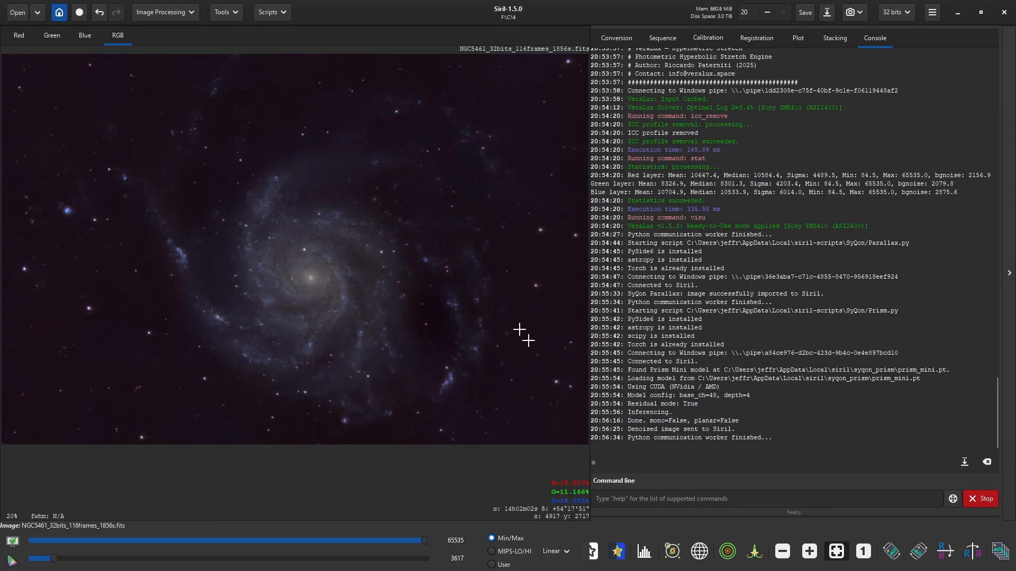
- Open Generalised Hyperbolic Stretch, zoom its histogram to 3x, and move it off the galaxy
{"action": "left_click", "coordinate": [171, 13]}
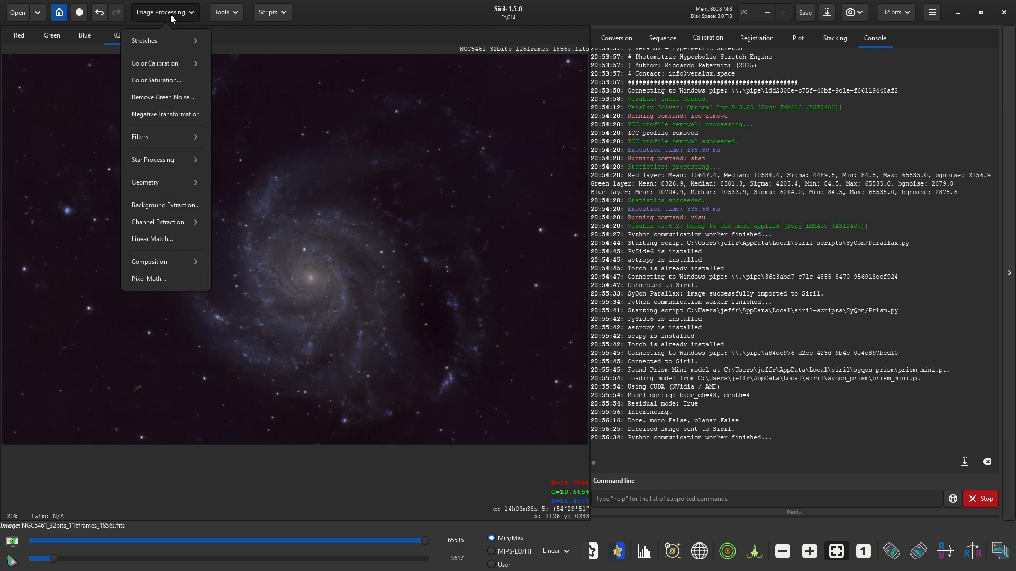
{"action": "mouse_move", "coordinate": [170, 40]}
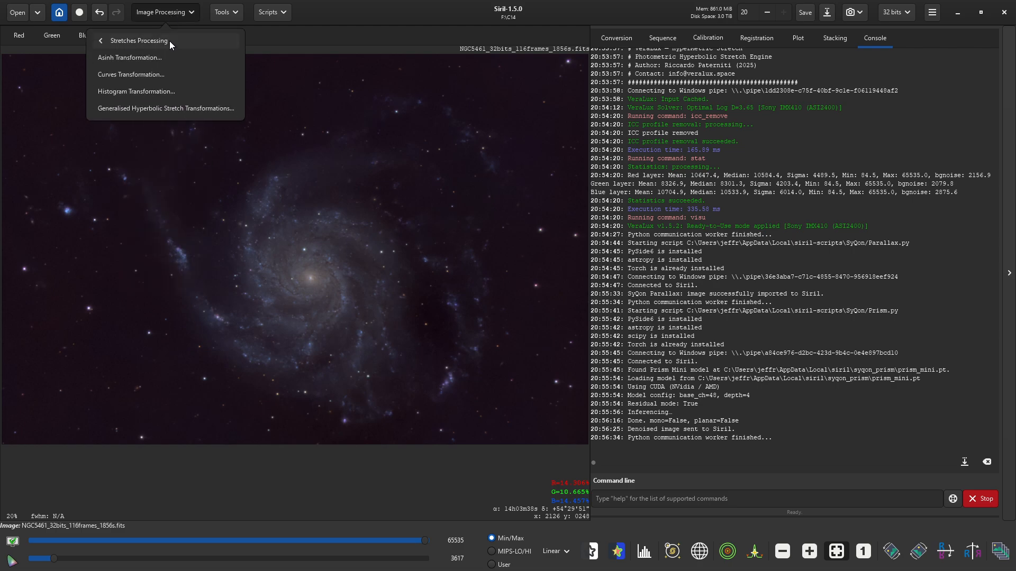
{"action": "left_click", "coordinate": [160, 105]}
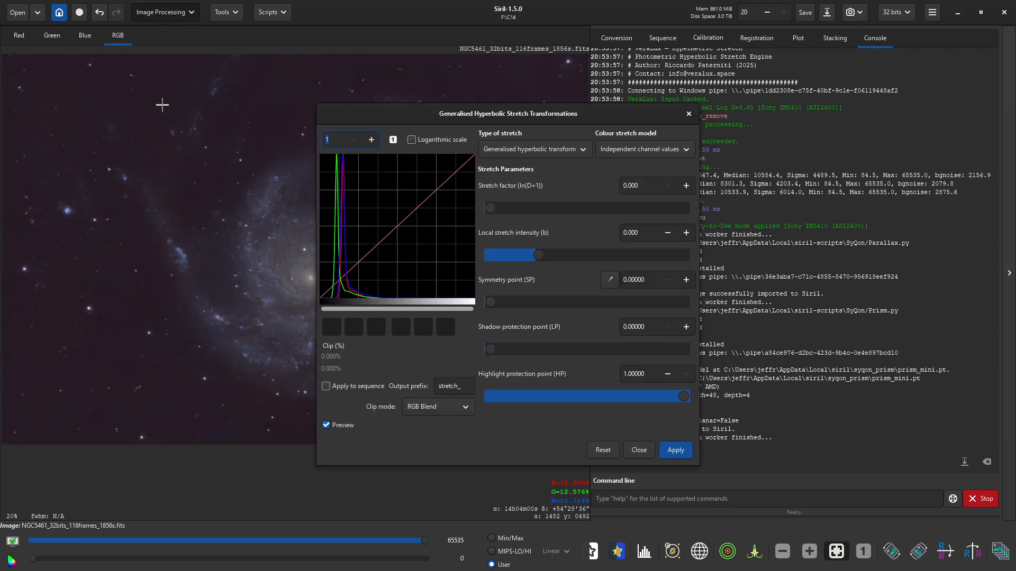
{"action": "left_click", "coordinate": [372, 140]}
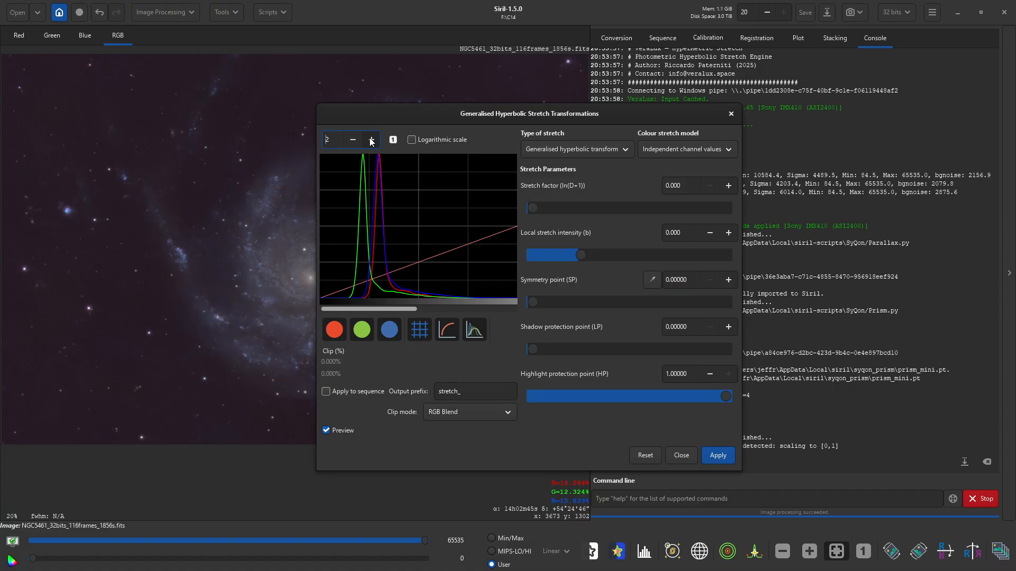
{"action": "left_click", "coordinate": [372, 139]}
{"action": "left_click_drag", "start_coordinate": [426, 113], "coordinate": [678, 79]}
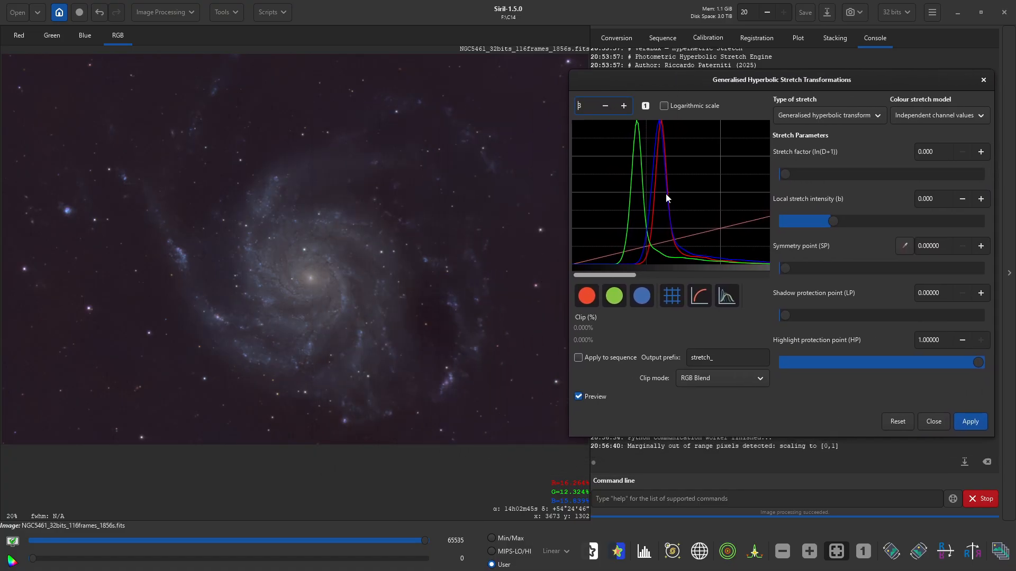
- Set the colour model to Even weighted luminance and the stretch type to Linear stretch (BP shift)
{"action": "left_click", "coordinate": [946, 122]}
{"action": "left_click", "coordinate": [936, 195]}
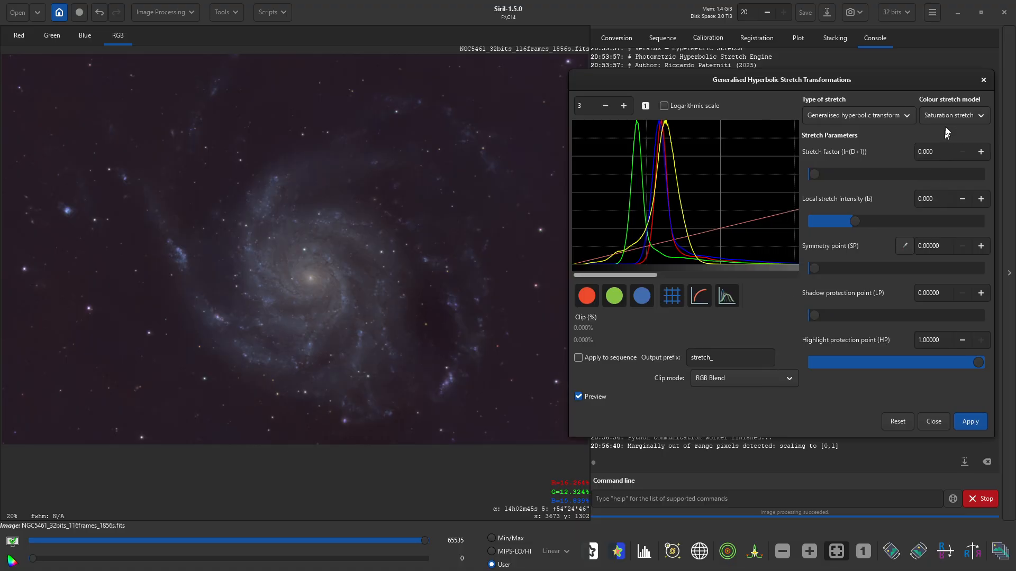
{"action": "left_click", "coordinate": [948, 111]}
{"action": "left_click", "coordinate": [942, 177]}
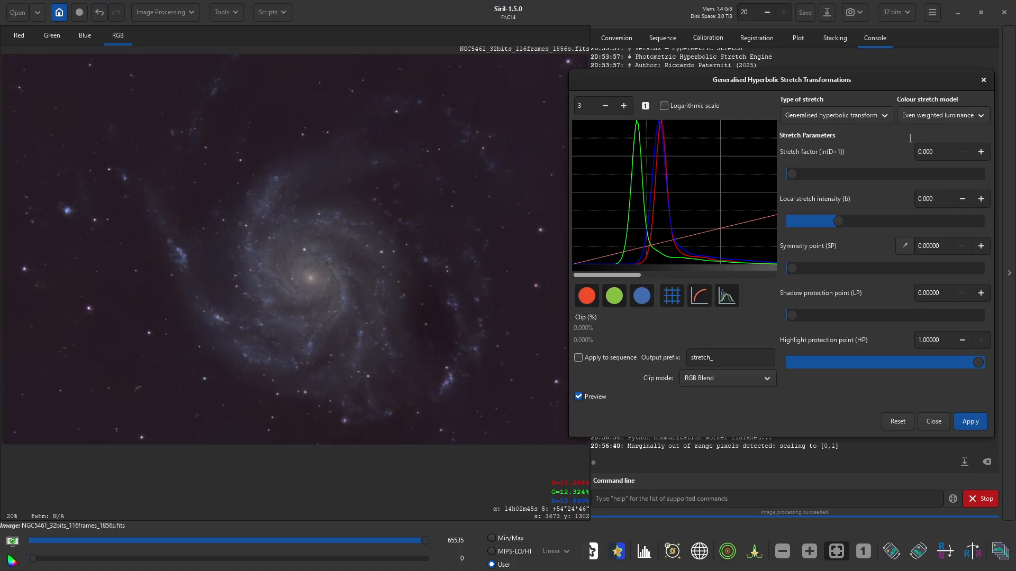
{"action": "left_click", "coordinate": [878, 114]}
{"action": "left_click", "coordinate": [854, 215]}
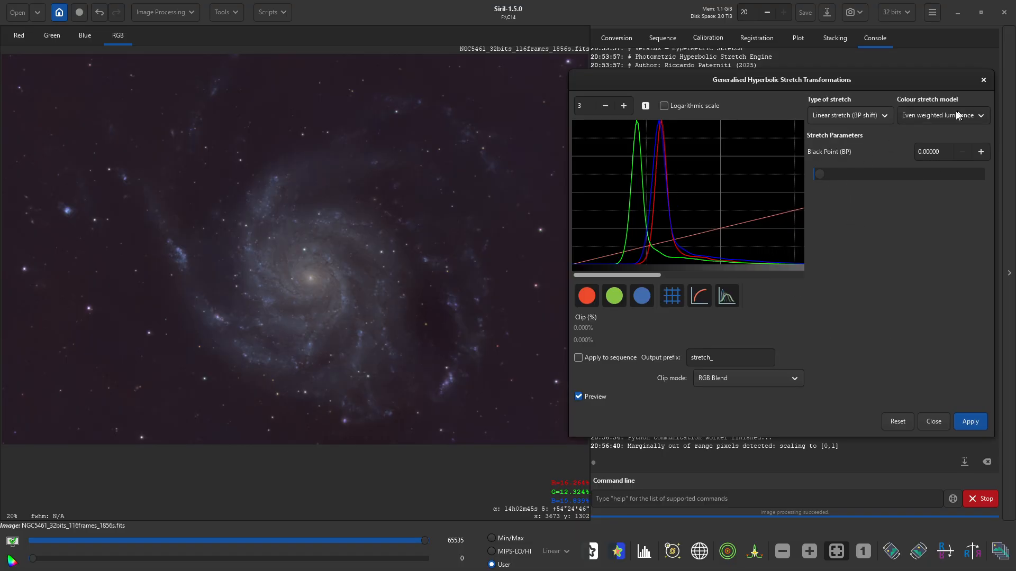
- Exclude the green channel and try black-point values from 0.035 down to 0.027
{"action": "left_click", "coordinate": [608, 300]}
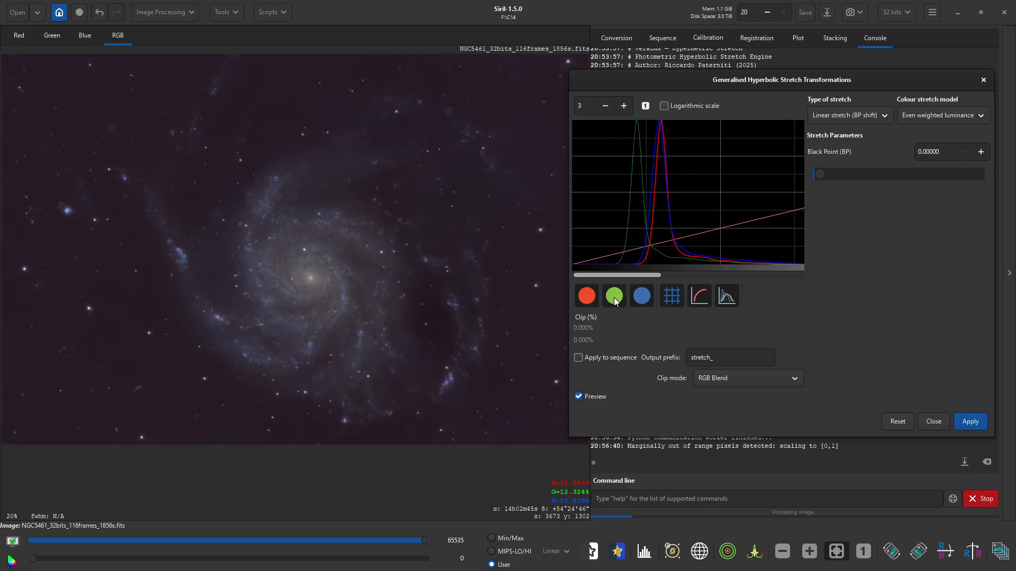
{"action": "left_click", "coordinate": [981, 152]}
{"action": "left_click", "coordinate": [980, 151]}
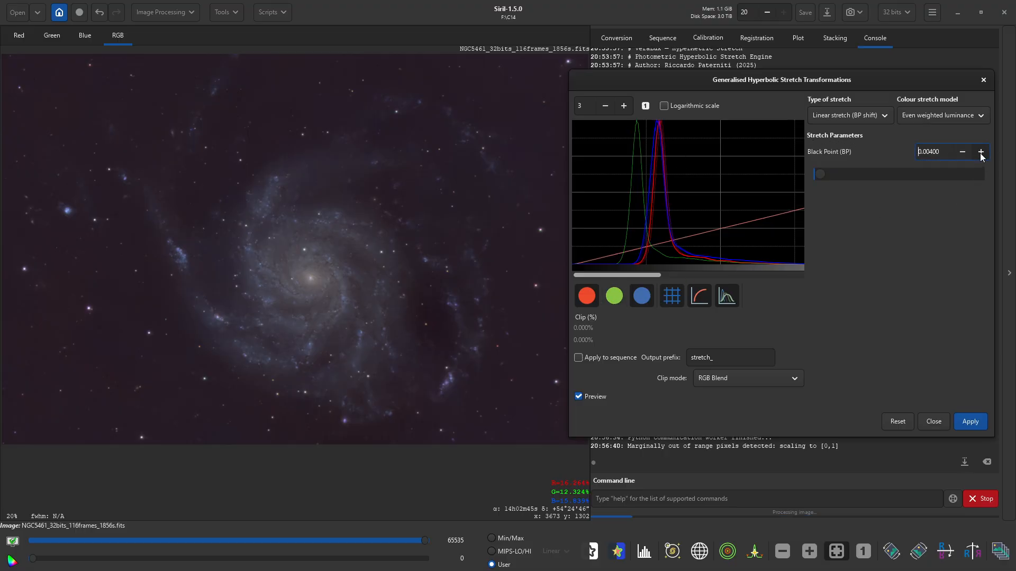
{"action": "left_click", "coordinate": [980, 152]}
{"action": "left_click", "coordinate": [980, 152]}
{"action": "left_click", "coordinate": [980, 152]}
{"action": "left_click", "coordinate": [980, 152]}
{"action": "left_click", "coordinate": [980, 153]}
{"action": "left_click", "coordinate": [981, 153]}
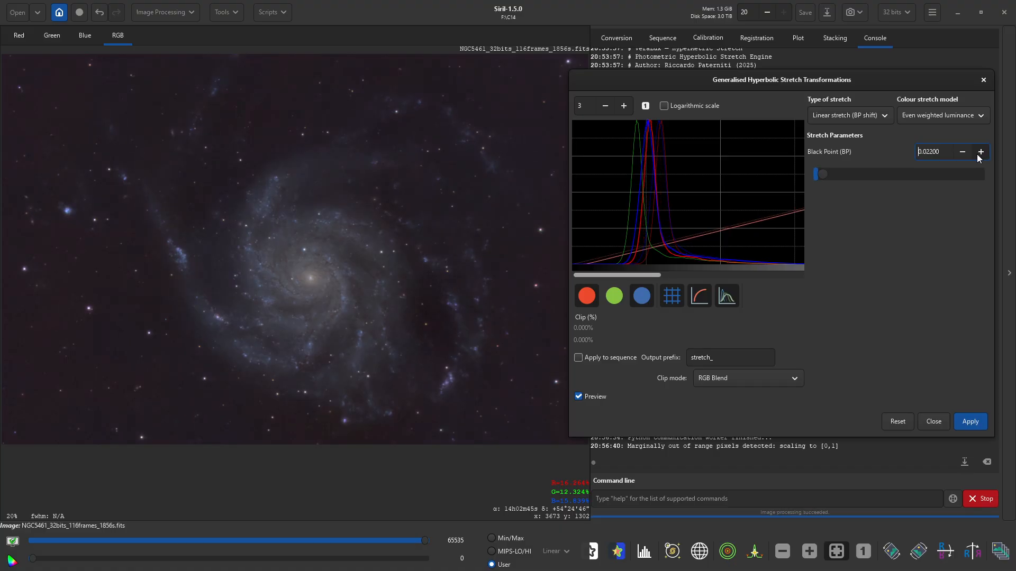
{"action": "left_click", "coordinate": [979, 155]}
{"action": "left_click", "coordinate": [979, 154]}
{"action": "left_click", "coordinate": [979, 154]}
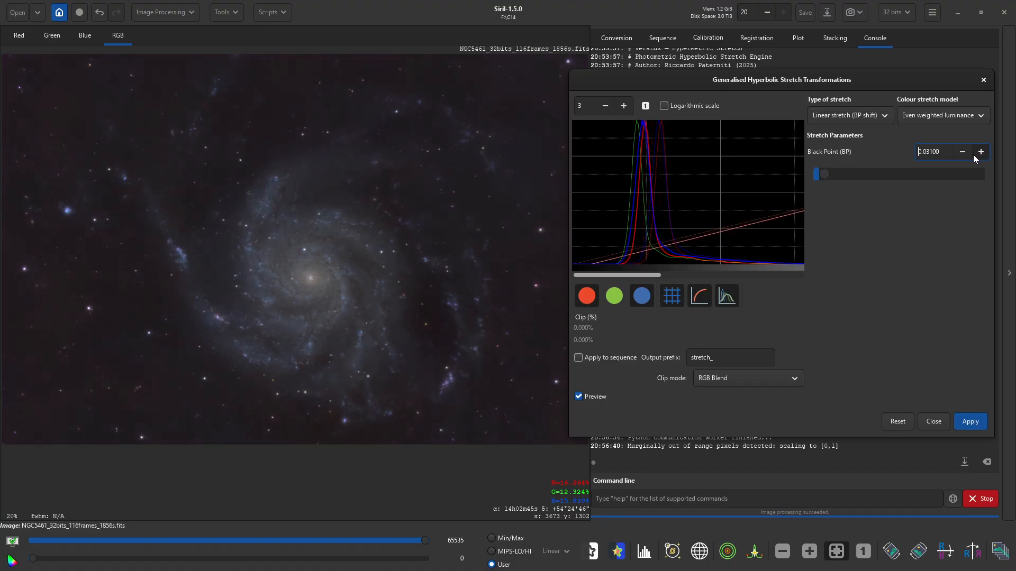
{"action": "left_click", "coordinate": [979, 153]}
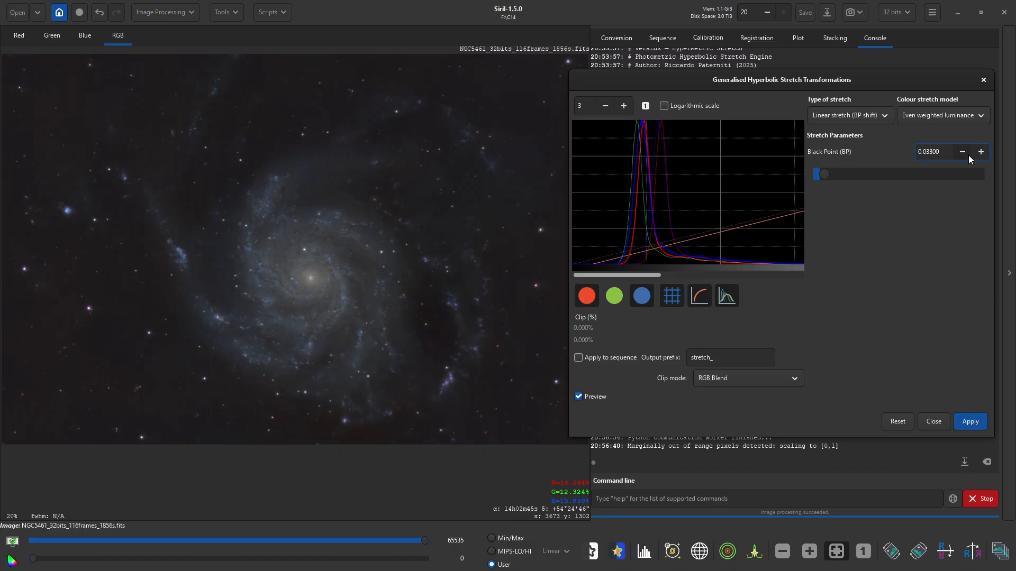
{"action": "left_click", "coordinate": [962, 153]}
{"action": "left_click", "coordinate": [961, 154]}
{"action": "left_click", "coordinate": [961, 154]}
{"action": "left_click", "coordinate": [961, 154]}
{"action": "left_click", "coordinate": [962, 154]}
{"action": "left_click", "coordinate": [962, 153]}
{"action": "left_click", "coordinate": [962, 153]}
{"action": "left_click", "coordinate": [961, 154]}
- Raise the black point to 0.042 and apply it, then enter 0.003 for another shift
{"action": "left_click", "coordinate": [978, 153]}
{"action": "left_click", "coordinate": [978, 153]}
{"action": "left_click", "coordinate": [978, 153]}
{"action": "left_click", "coordinate": [978, 153]}
{"action": "left_click", "coordinate": [980, 152]}
{"action": "left_click", "coordinate": [979, 152]}
{"action": "left_click", "coordinate": [979, 152]}
{"action": "left_click", "coordinate": [980, 152]}
{"action": "left_click", "coordinate": [979, 152]}
{"action": "left_click", "coordinate": [980, 153]}
{"action": "left_click", "coordinate": [979, 152]}
{"action": "left_click", "coordinate": [979, 153]}
{"action": "left_click", "coordinate": [979, 153]}
{"action": "left_click", "coordinate": [979, 153]}
{"action": "left_click", "coordinate": [980, 152]}
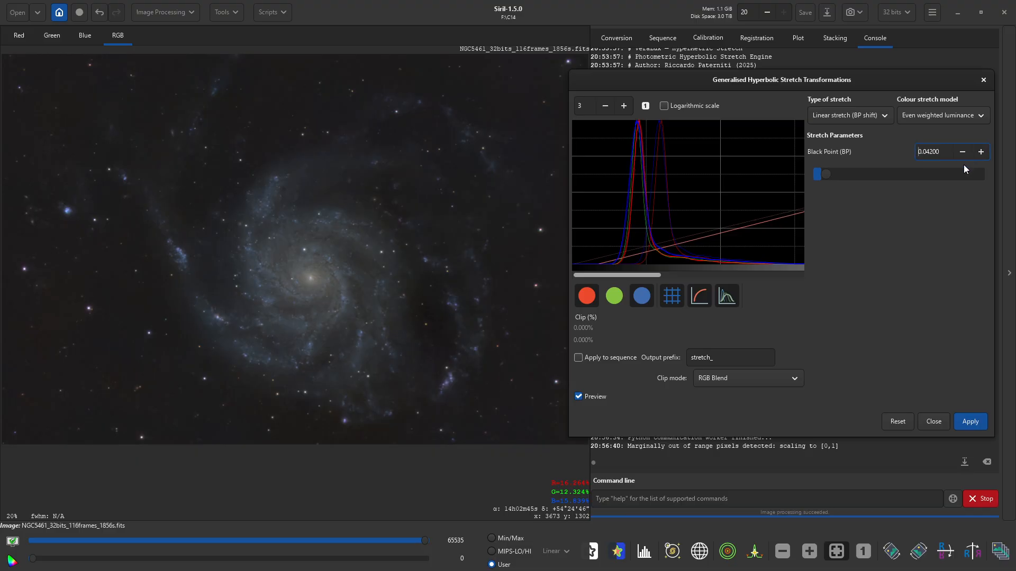
{"action": "left_click", "coordinate": [968, 422]}
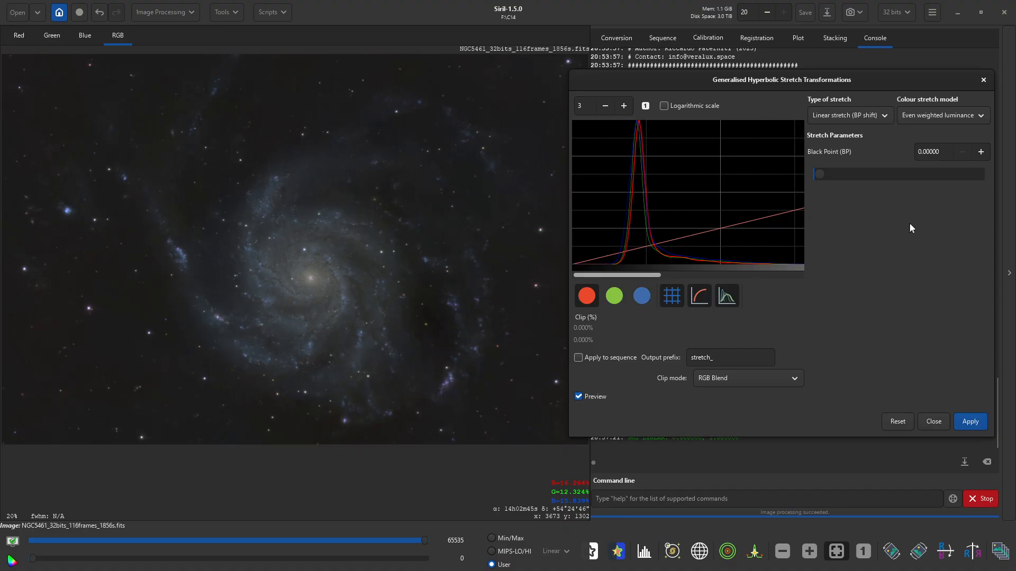
{"action": "left_click", "coordinate": [980, 152]}
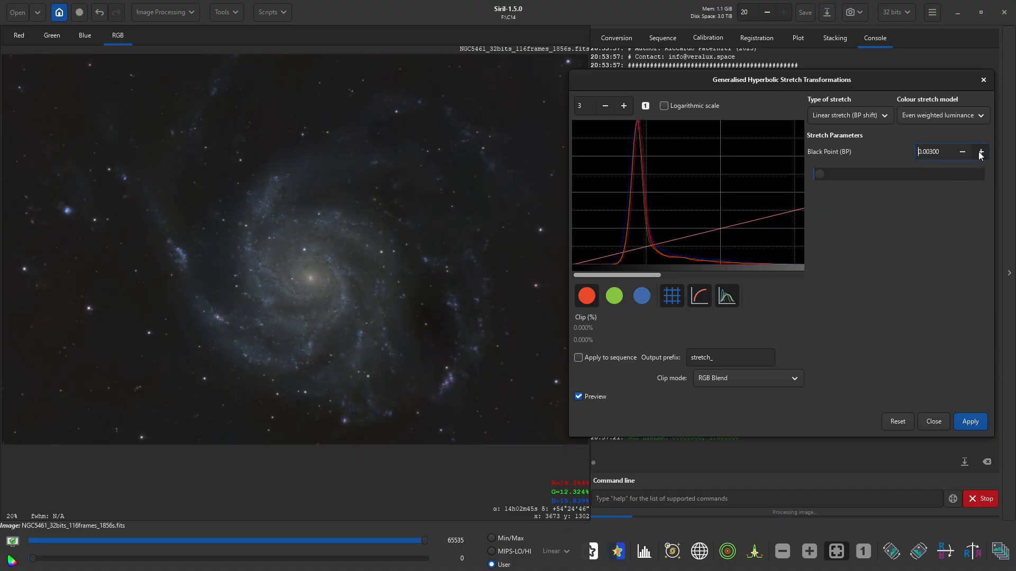
- Apply a further 0.003 black-point shift
{"action": "left_click", "coordinate": [980, 152]}
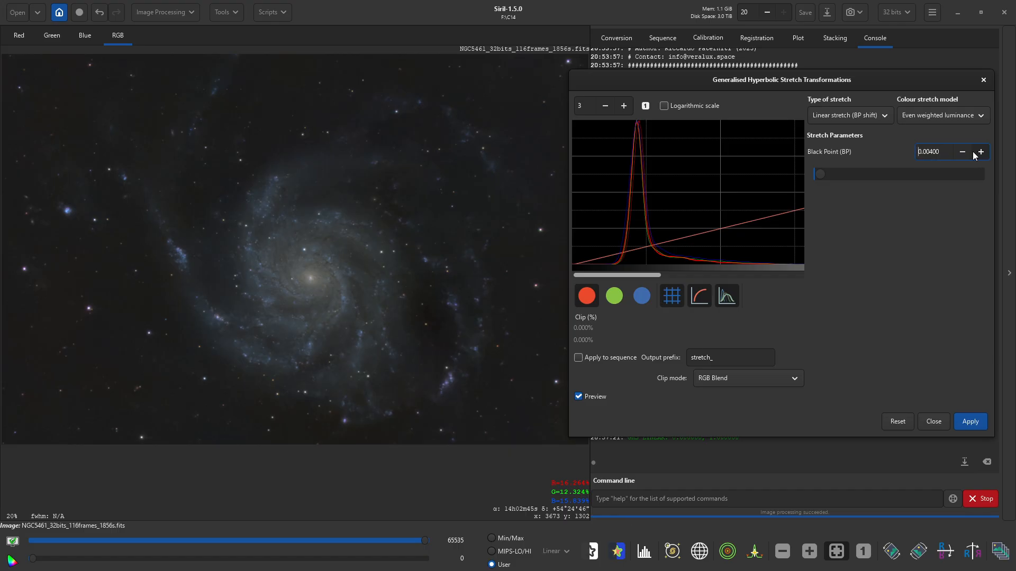
{"action": "left_click", "coordinate": [962, 151]}
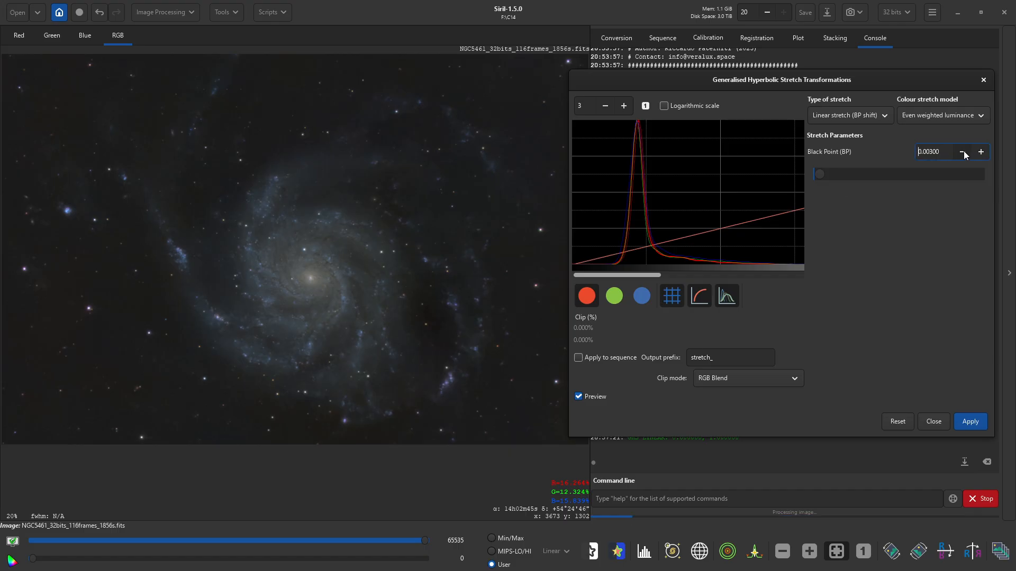
{"action": "left_click", "coordinate": [967, 418]}
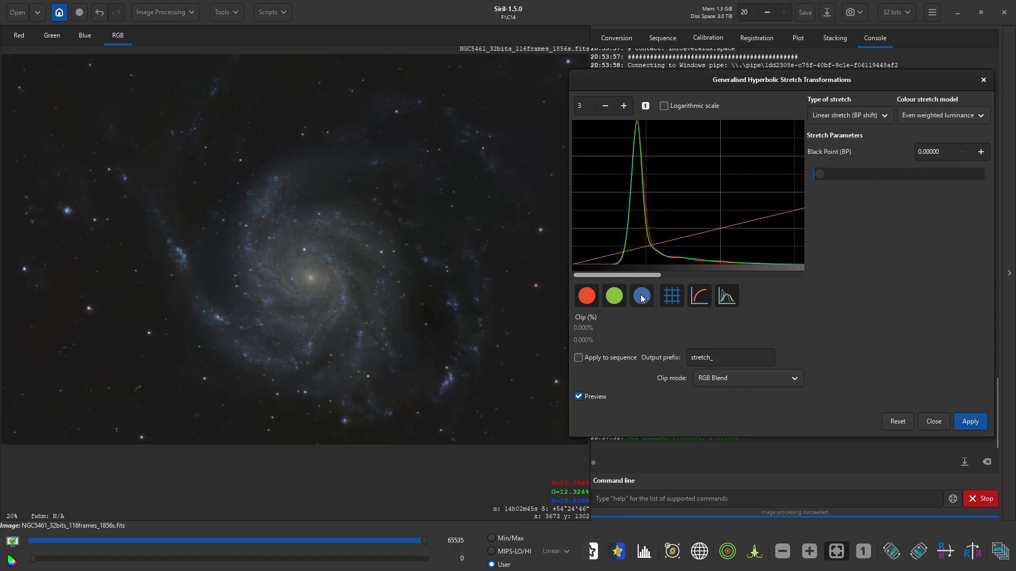
- Raise the black point to 0.055 and apply it to darken the background further
{"action": "left_click", "coordinate": [979, 152]}
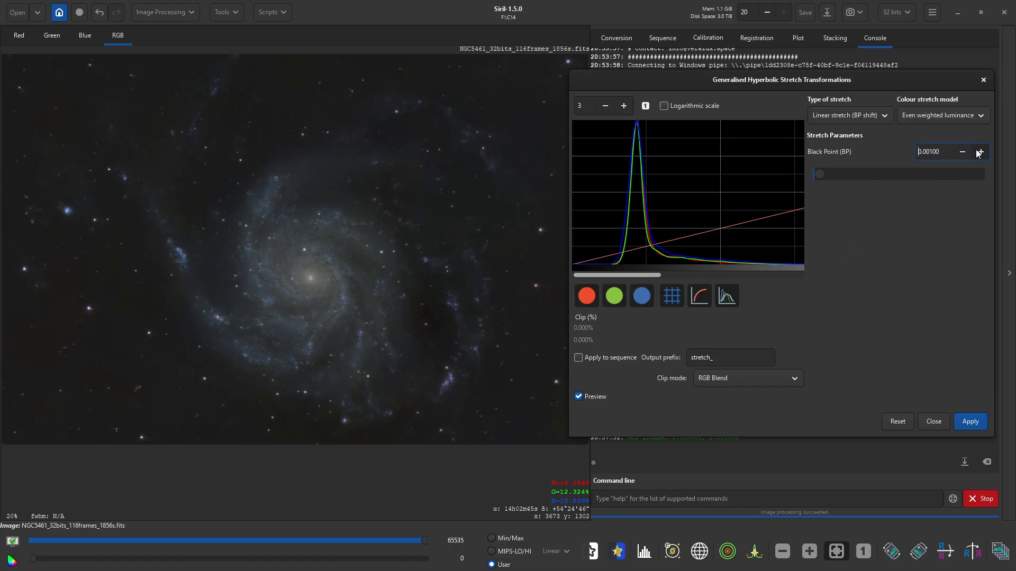
{"action": "left_click", "coordinate": [978, 152]}
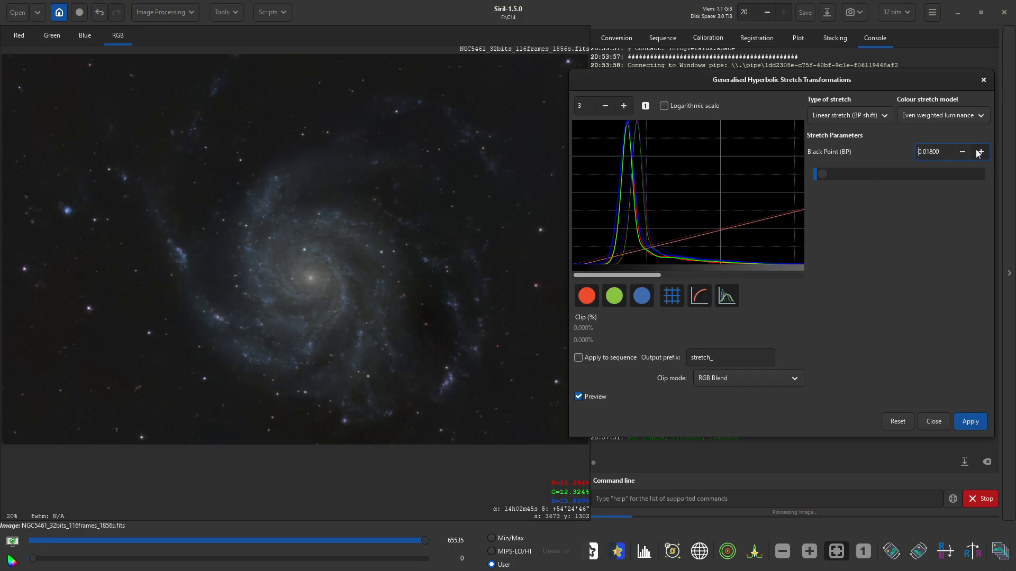
{"action": "left_click", "coordinate": [978, 153]}
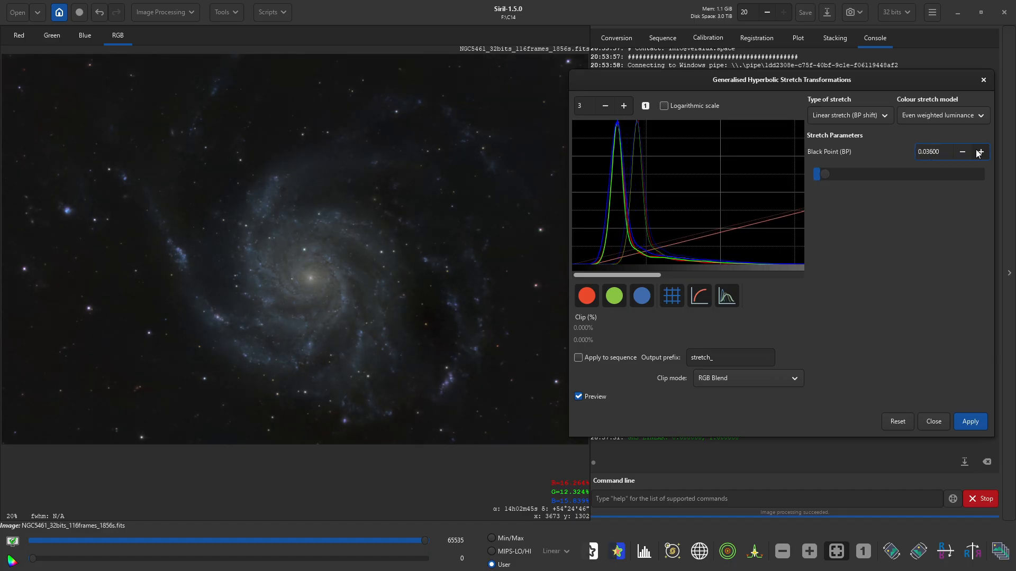
{"action": "left_click", "coordinate": [978, 153]}
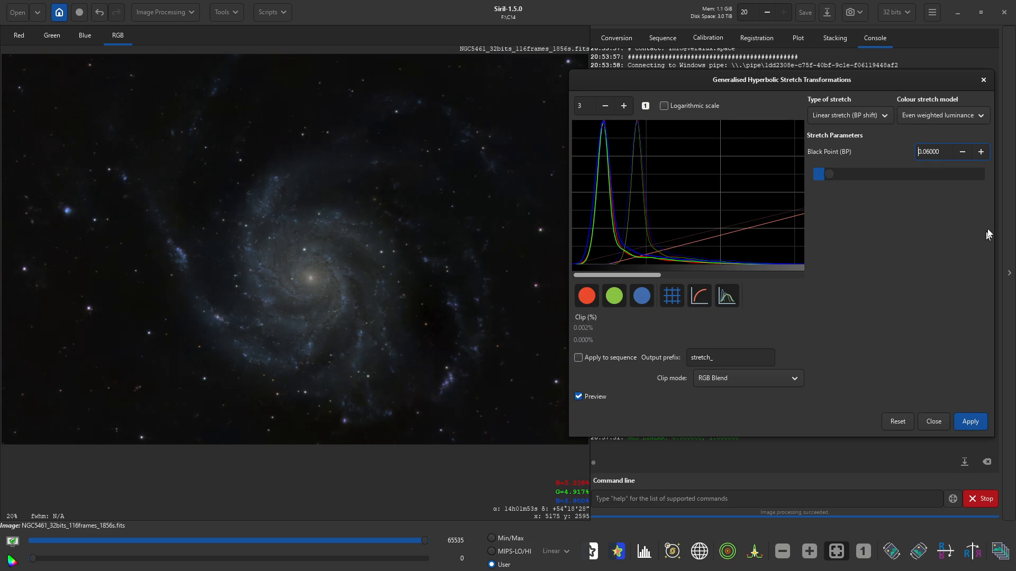
{"action": "left_click", "coordinate": [963, 152]}
{"action": "left_click", "coordinate": [964, 152]}
{"action": "left_click", "coordinate": [963, 152]}
{"action": "left_click", "coordinate": [963, 152]}
{"action": "left_click", "coordinate": [964, 151]}
{"action": "left_click", "coordinate": [969, 424]}
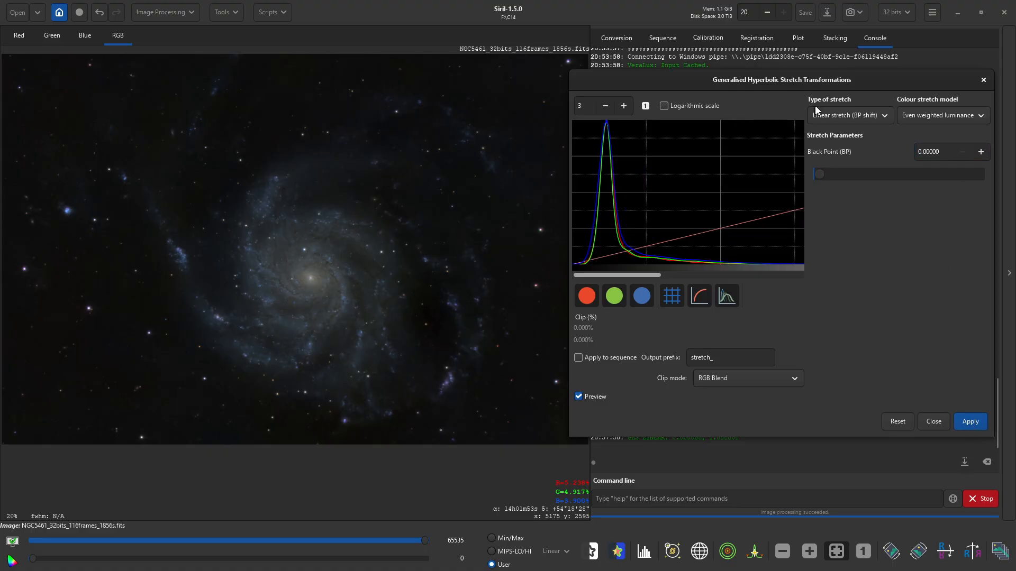
- Switch to the Generalised hyperbolic transform with stretch factor 0.8, local intensity 0.2, highlight protection 0.8
{"action": "left_click", "coordinate": [839, 113]}
{"action": "left_click", "coordinate": [853, 143]}
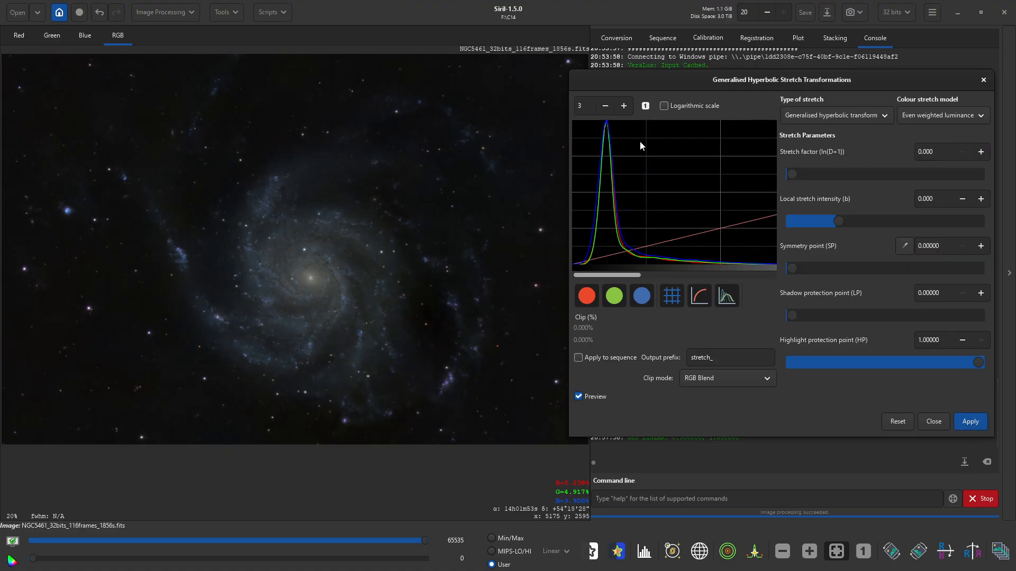
{"action": "left_click", "coordinate": [940, 151]}
{"action": "type", "text": "0.8"}
{"action": "key", "text": "Return"}
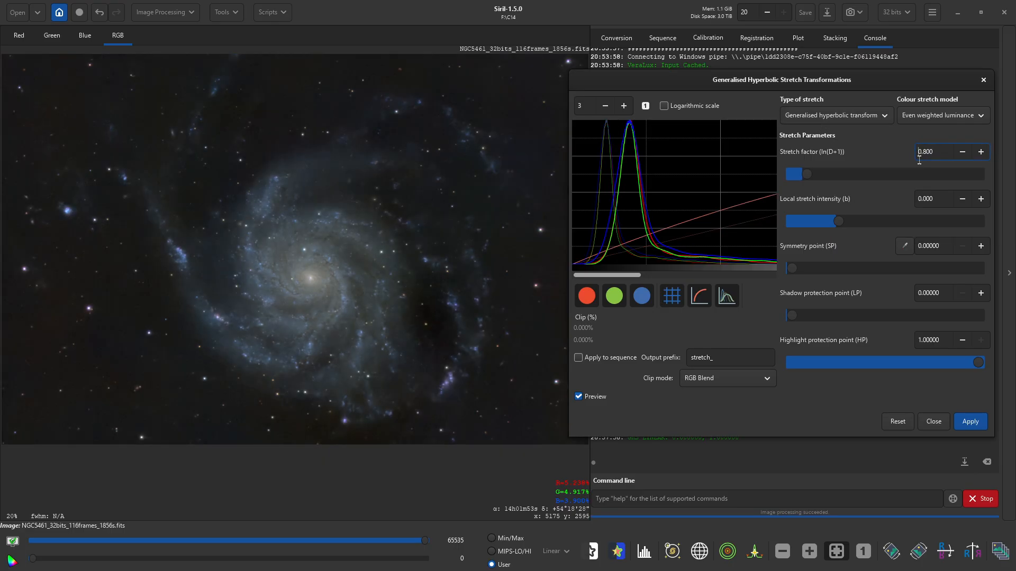
{"action": "double_click", "coordinate": [935, 201]}
{"action": "type", "text": "2"}
{"action": "key", "text": "Return"}
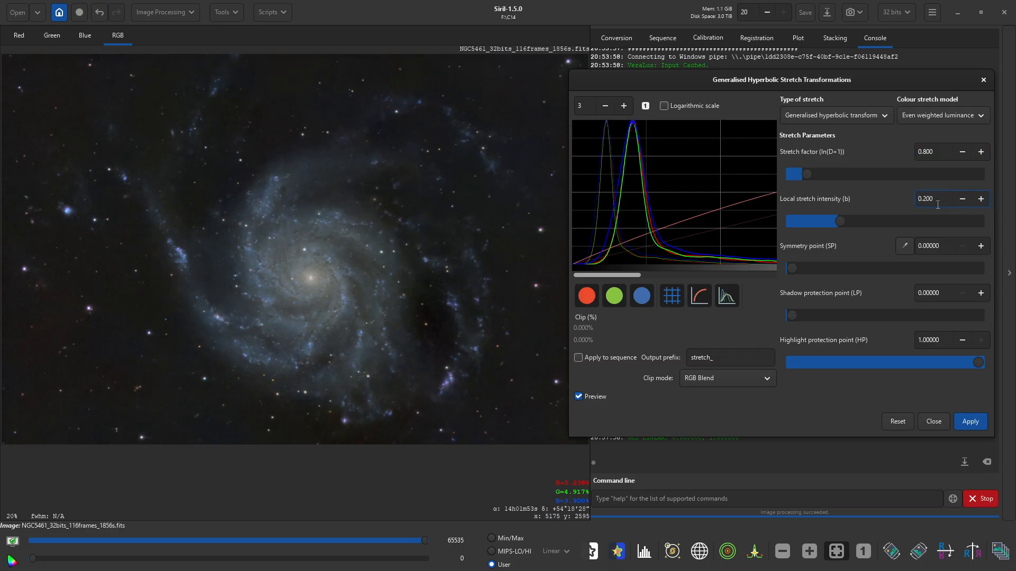
{"action": "double_click", "coordinate": [940, 340]}
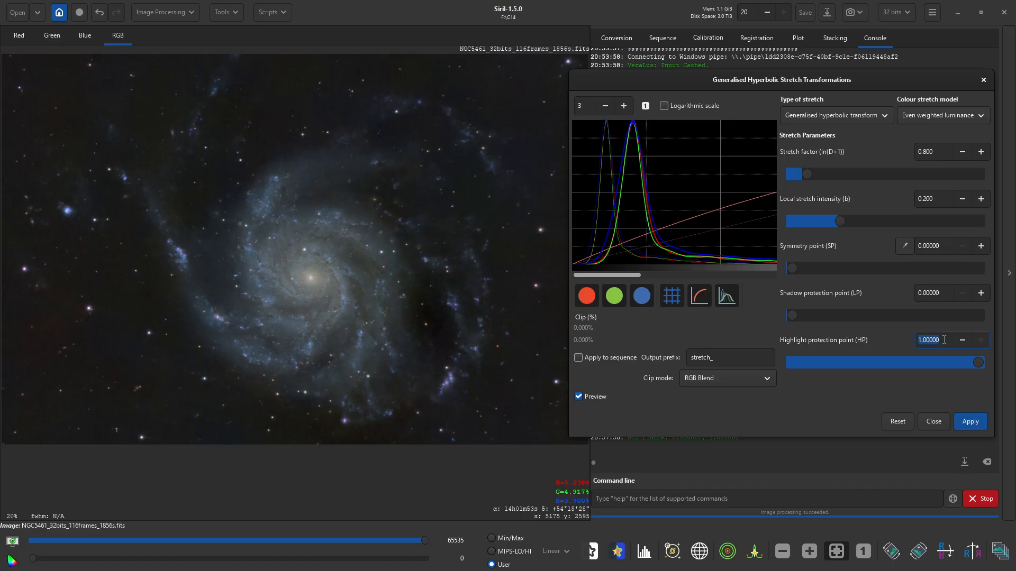
{"action": "type", "text": ".8"}
{"action": "key", "text": "Return"}
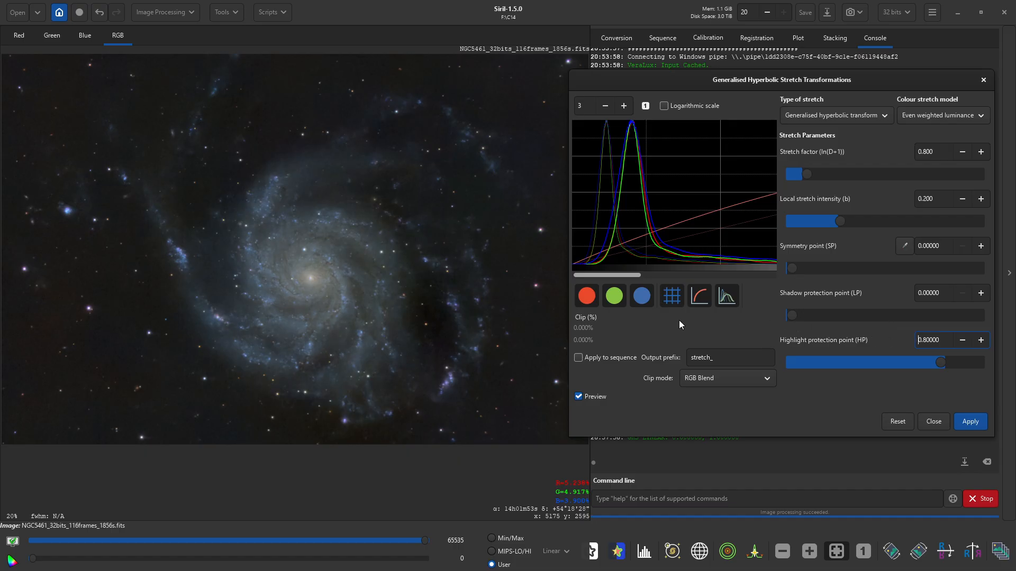
- Fit the galaxy in the view, apply the hyperbolic stretch, and inspect the result
{"action": "scroll", "coordinate": [439, 395], "scroll_direction": "up", "scroll_amount": 5}
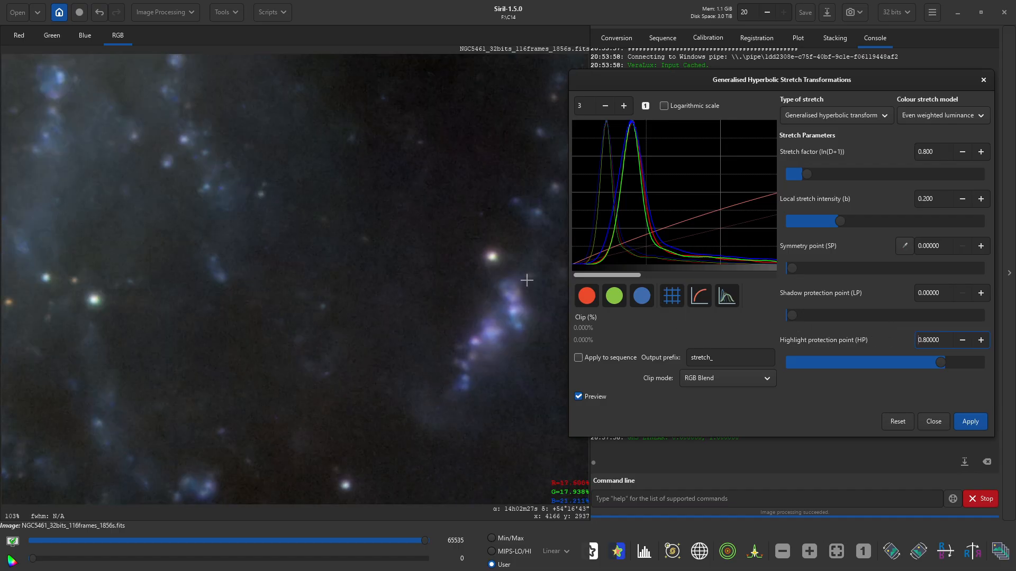
{"action": "scroll", "coordinate": [411, 331], "scroll_direction": "down", "scroll_amount": 4}
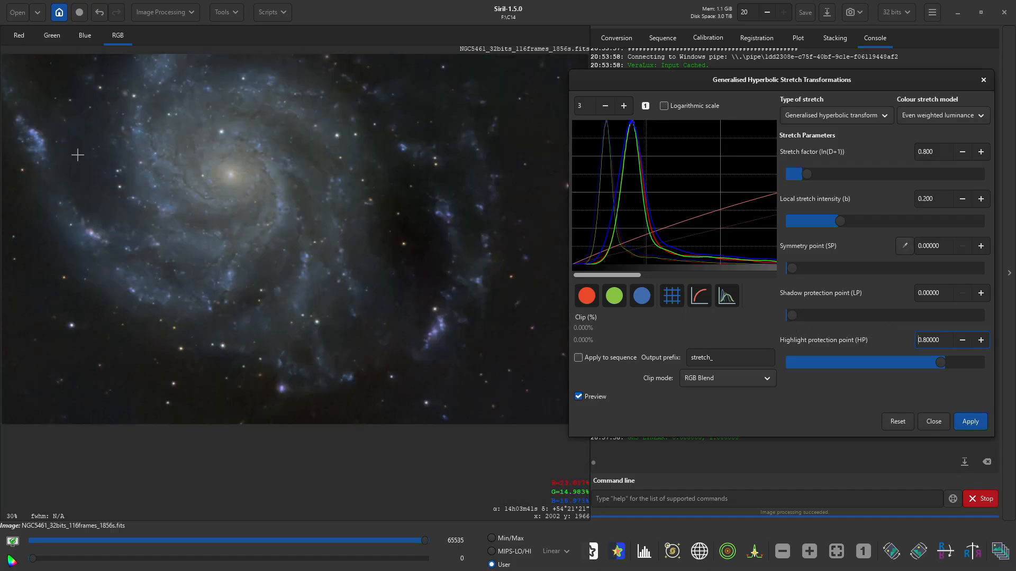
{"action": "scroll", "coordinate": [37, 154], "scroll_direction": "up", "scroll_amount": 3}
{"action": "scroll", "coordinate": [41, 154], "scroll_direction": "down", "scroll_amount": 2}
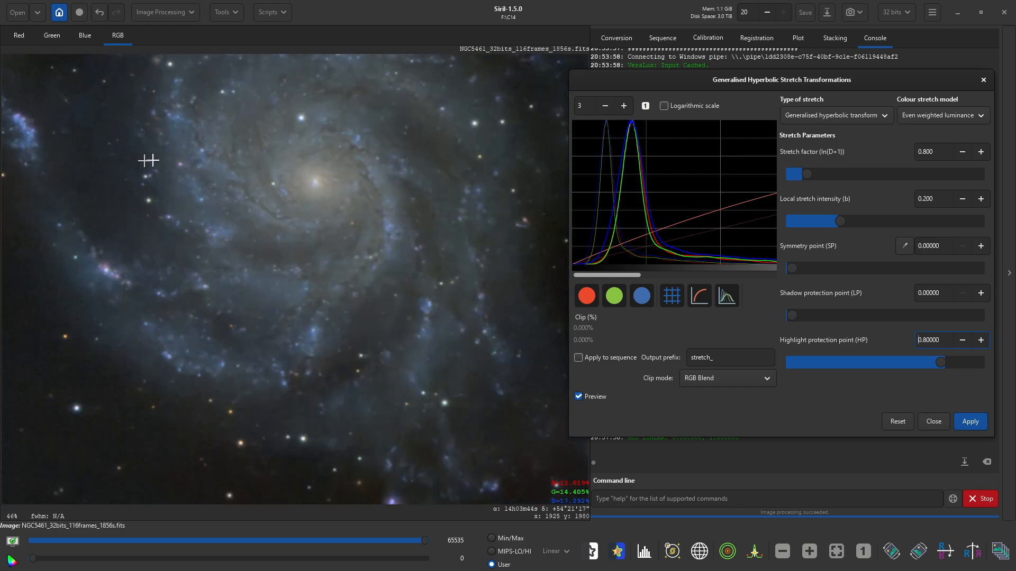
{"action": "scroll", "coordinate": [266, 158], "scroll_direction": "up", "scroll_amount": 3}
{"action": "scroll", "coordinate": [266, 158], "scroll_direction": "down", "scroll_amount": 3}
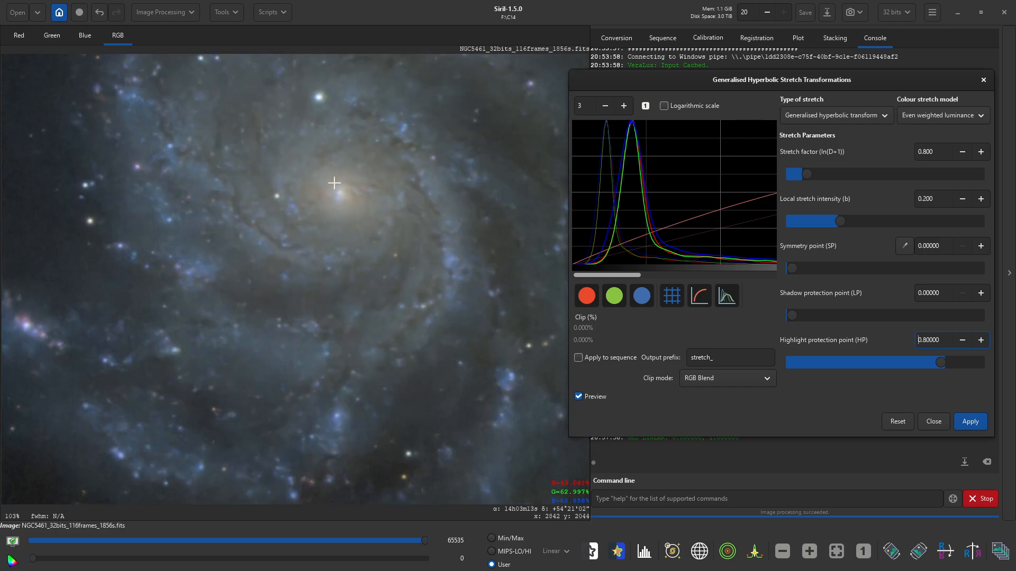
{"action": "scroll", "coordinate": [334, 177], "scroll_direction": "down", "scroll_amount": 2}
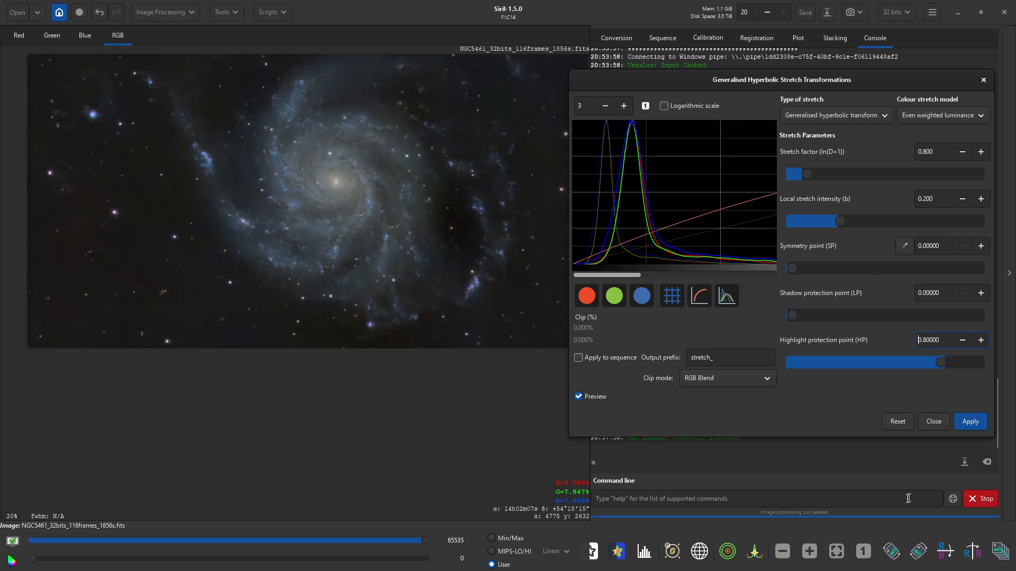
{"action": "left_click", "coordinate": [836, 551]}
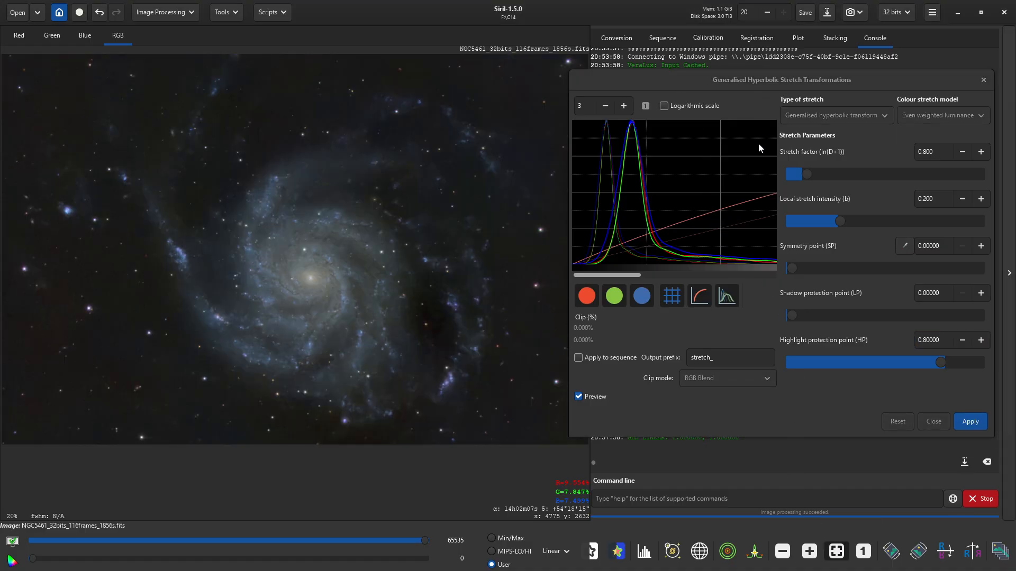
{"action": "left_click", "coordinate": [969, 422]}
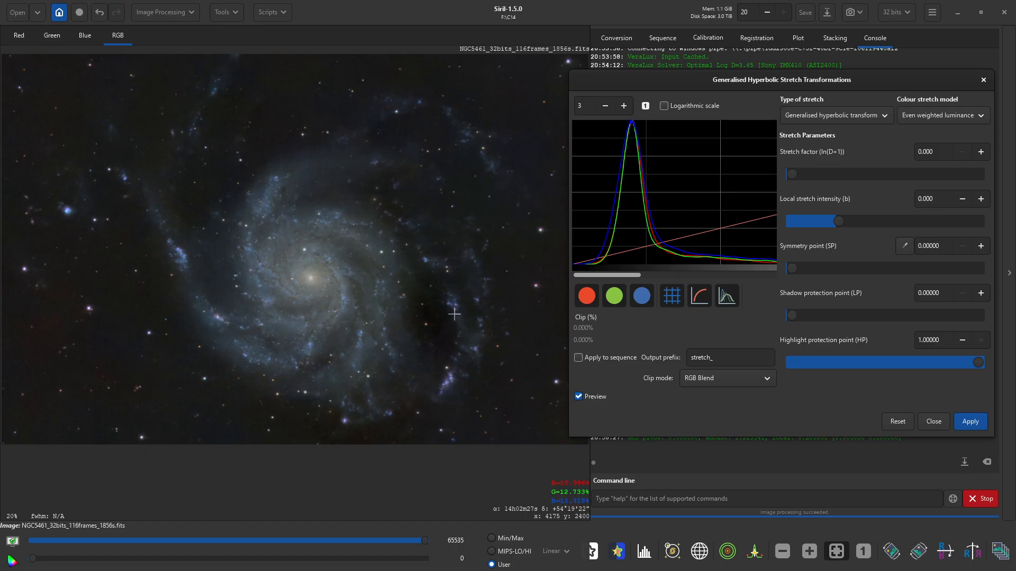
{"action": "scroll", "coordinate": [454, 315], "scroll_direction": "up", "scroll_amount": 4}
{"action": "scroll", "coordinate": [454, 314], "scroll_direction": "down", "scroll_amount": 2}
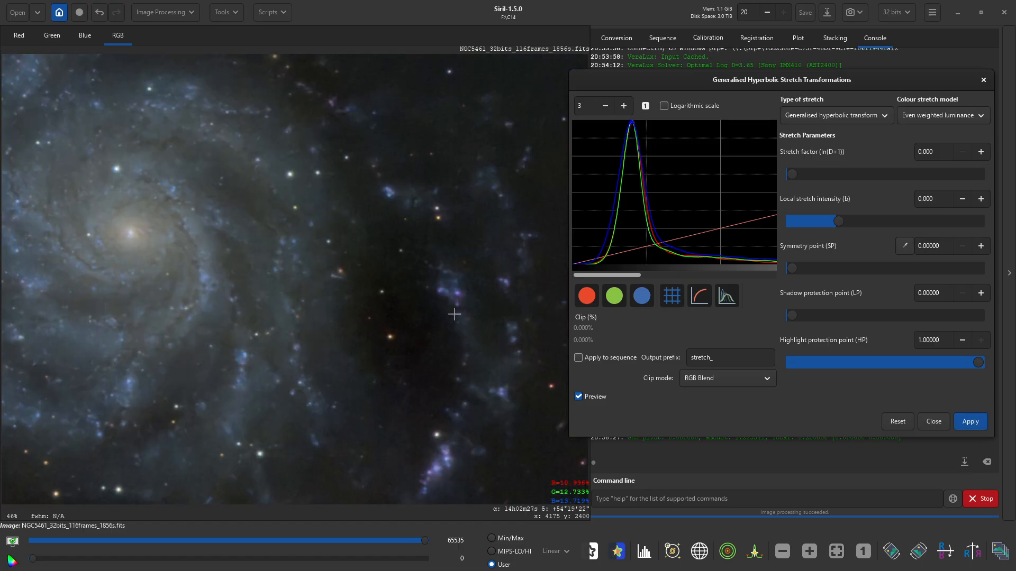
{"action": "scroll", "coordinate": [454, 314], "scroll_direction": "down", "scroll_amount": 1}
{"action": "scroll", "coordinate": [454, 314], "scroll_direction": "down", "scroll_amount": 1}
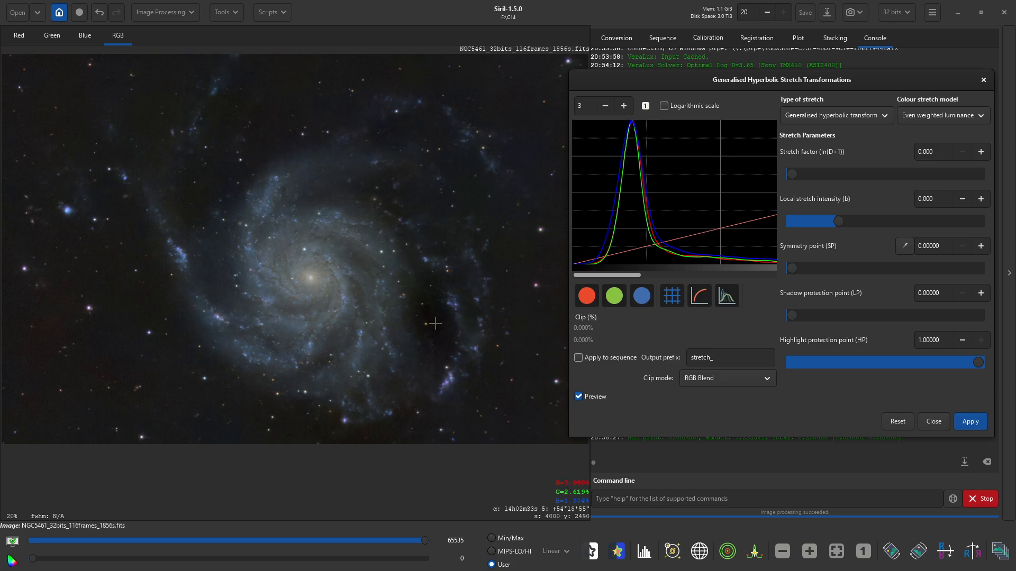
{"action": "scroll", "coordinate": [435, 324], "scroll_direction": "up", "scroll_amount": 4}
{"action": "scroll", "coordinate": [435, 324], "scroll_direction": "down", "scroll_amount": 4}
- Apply a Linear stretch (BP shift) with black point 0.004
{"action": "left_click", "coordinate": [829, 116]}
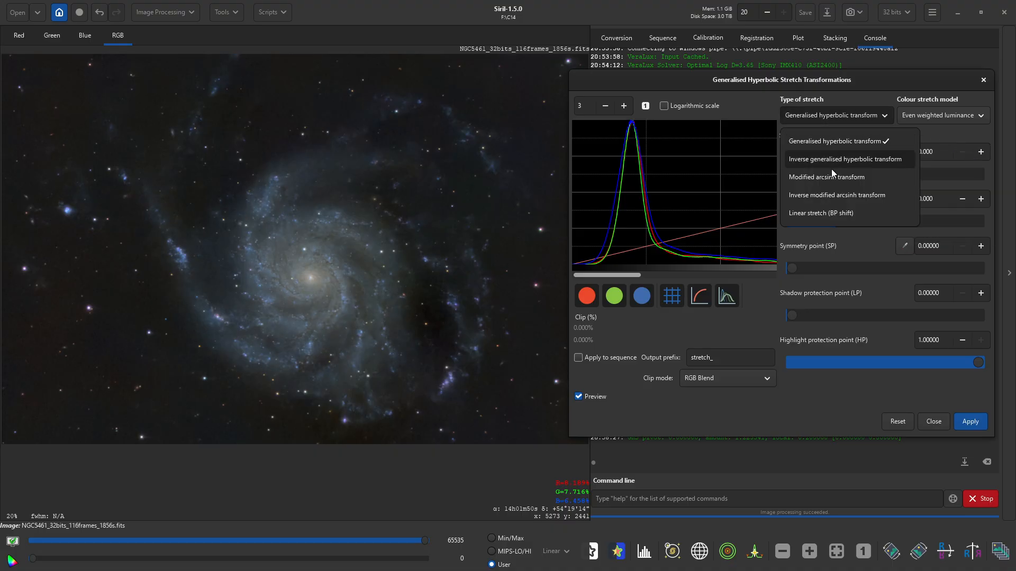
{"action": "left_click", "coordinate": [823, 214]}
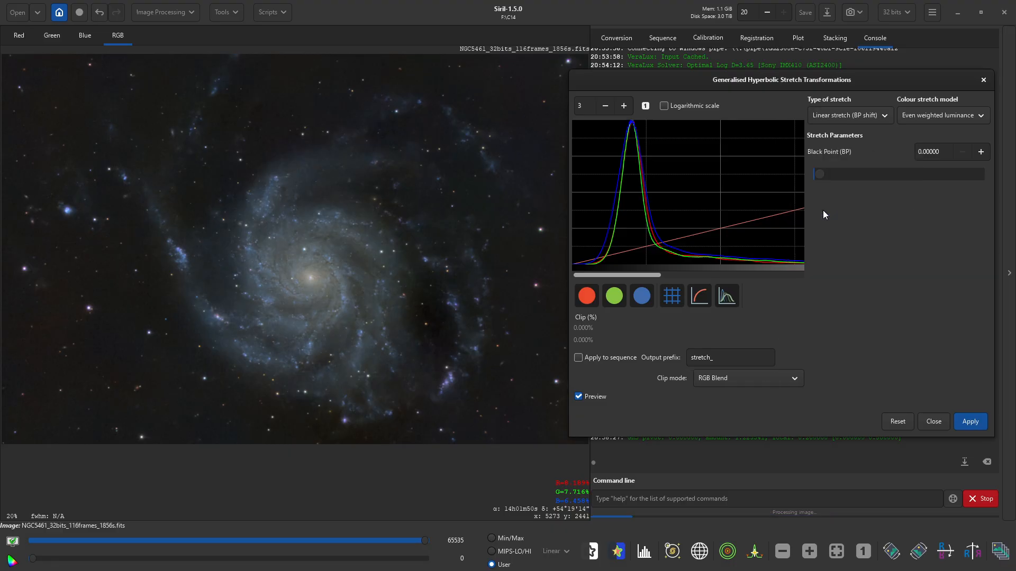
{"action": "left_click", "coordinate": [982, 151]}
{"action": "left_click", "coordinate": [982, 152]}
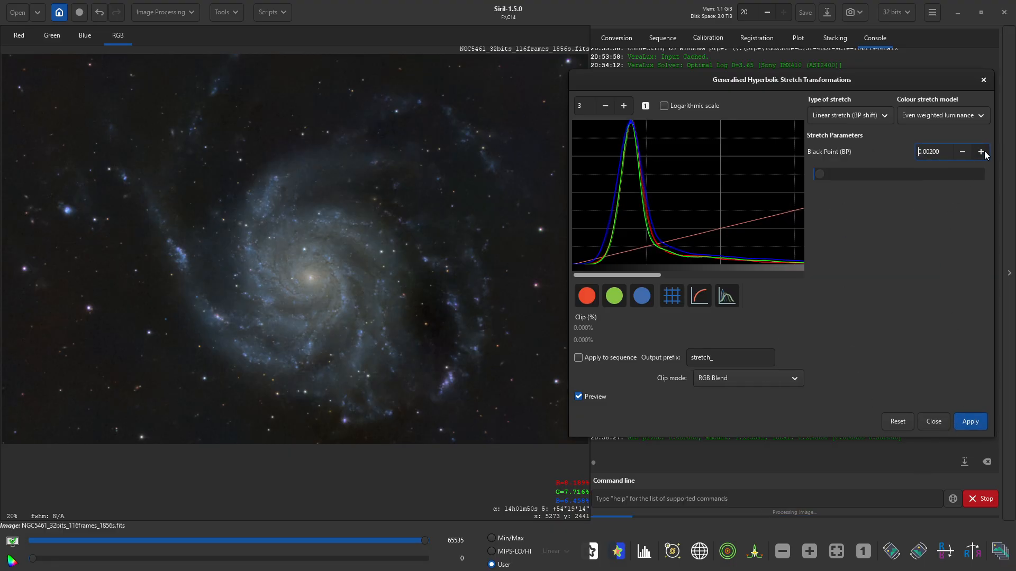
{"action": "left_click", "coordinate": [982, 152]}
{"action": "left_click", "coordinate": [982, 152]}
{"action": "left_click", "coordinate": [982, 151]}
{"action": "left_click", "coordinate": [982, 152]}
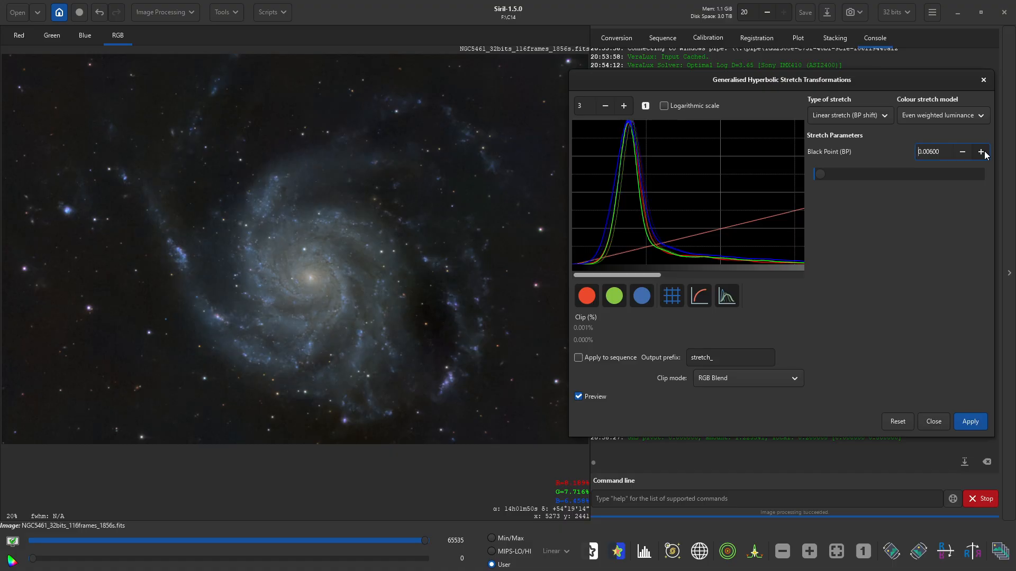
{"action": "left_click", "coordinate": [963, 152]}
{"action": "left_click", "coordinate": [963, 151]}
{"action": "left_click", "coordinate": [971, 423]}
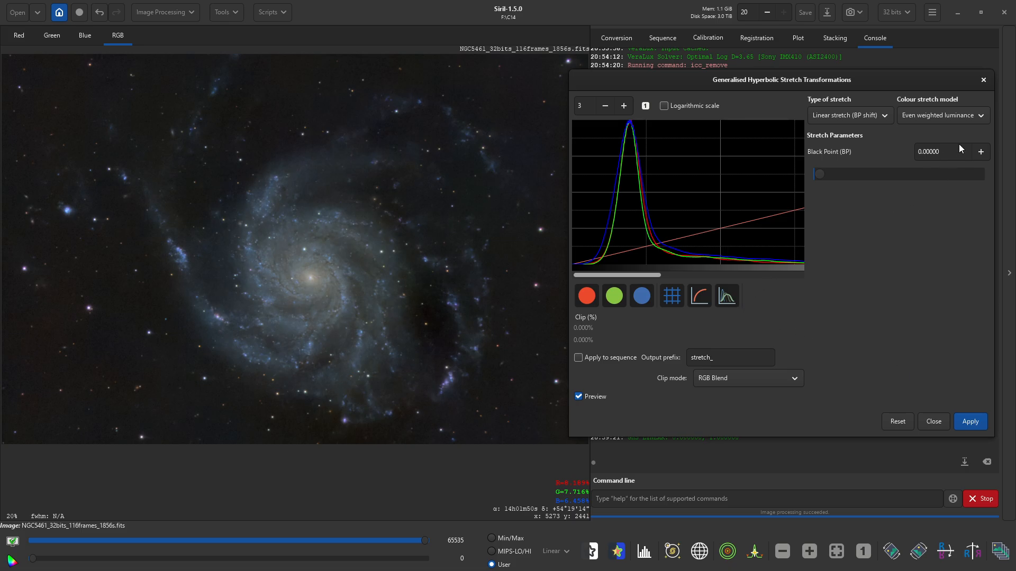
- Apply a generalised hyperbolic stretch with factor 0.2 and highlight protection 0.8, then close the dialog
{"action": "left_click", "coordinate": [862, 114]}
{"action": "left_click", "coordinate": [856, 141]}
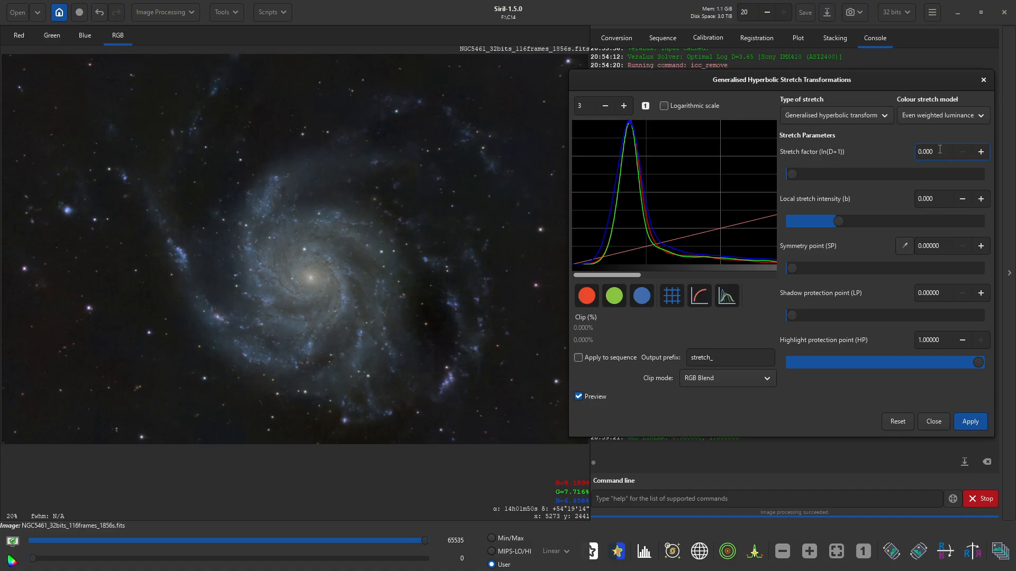
{"action": "key", "text": "Return"}
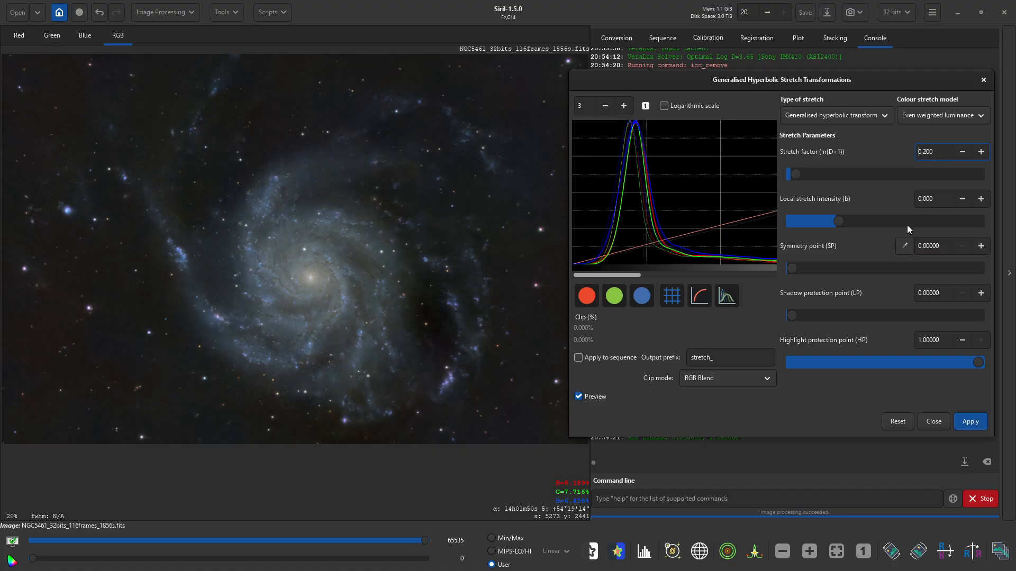
{"action": "double_click", "coordinate": [941, 340]}
{"action": "type", "text": "0.8"}
{"action": "key", "text": "Return"}
{"action": "left_click", "coordinate": [970, 421]}
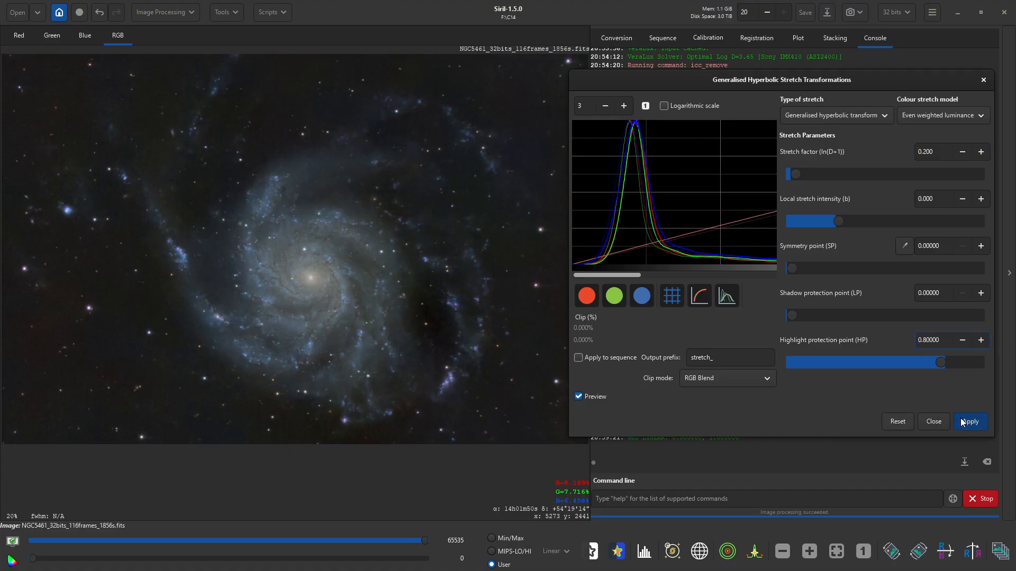
{"action": "left_click", "coordinate": [934, 422]}
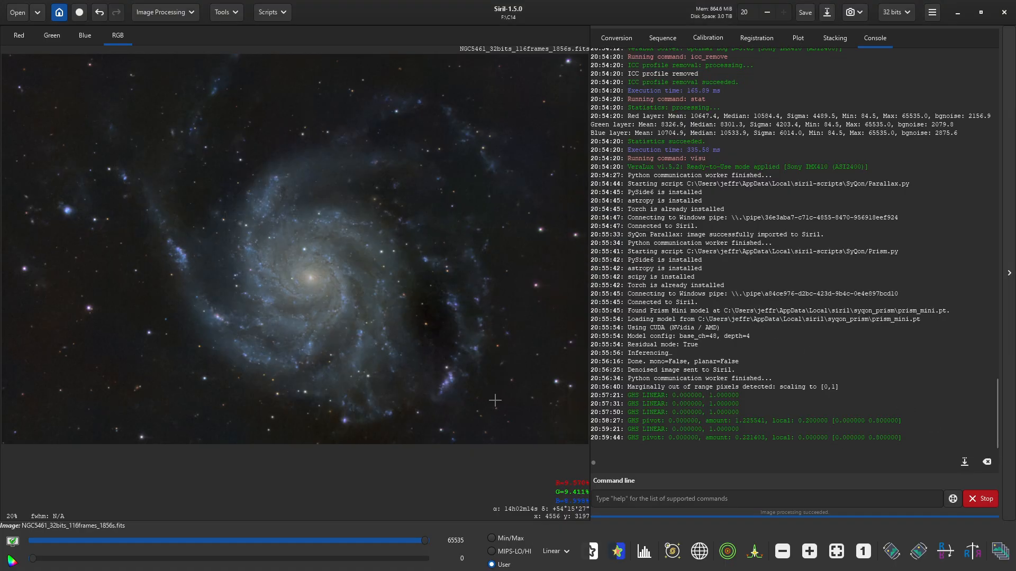
- Browse the VeraLux and RC-Astro Python script folders in the Scripts menu
{"action": "scroll", "coordinate": [442, 332], "scroll_direction": "up", "scroll_amount": 3}
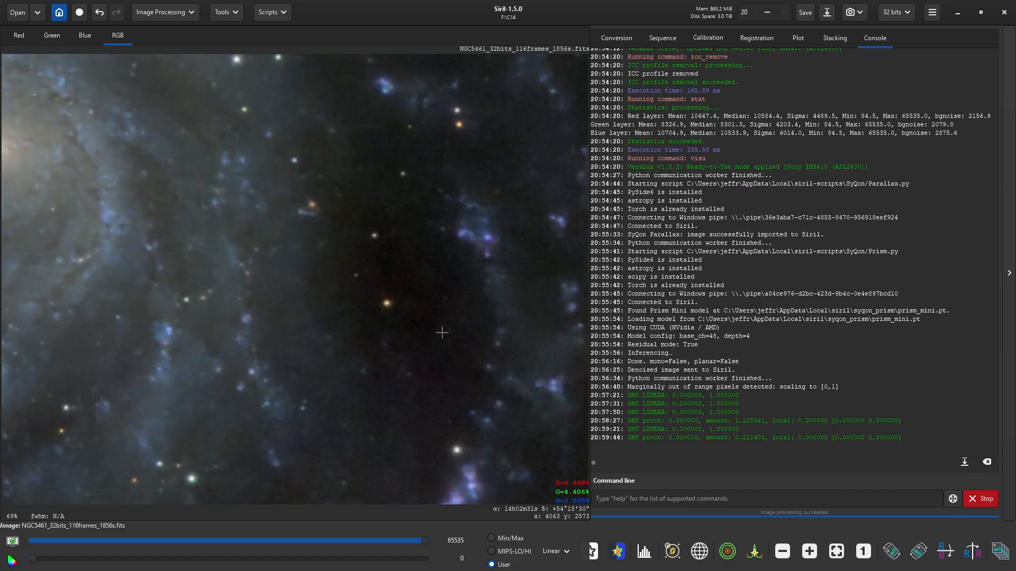
{"action": "scroll", "coordinate": [442, 332], "scroll_direction": "down", "scroll_amount": 4}
{"action": "scroll", "coordinate": [466, 334], "scroll_direction": "up", "scroll_amount": 1}
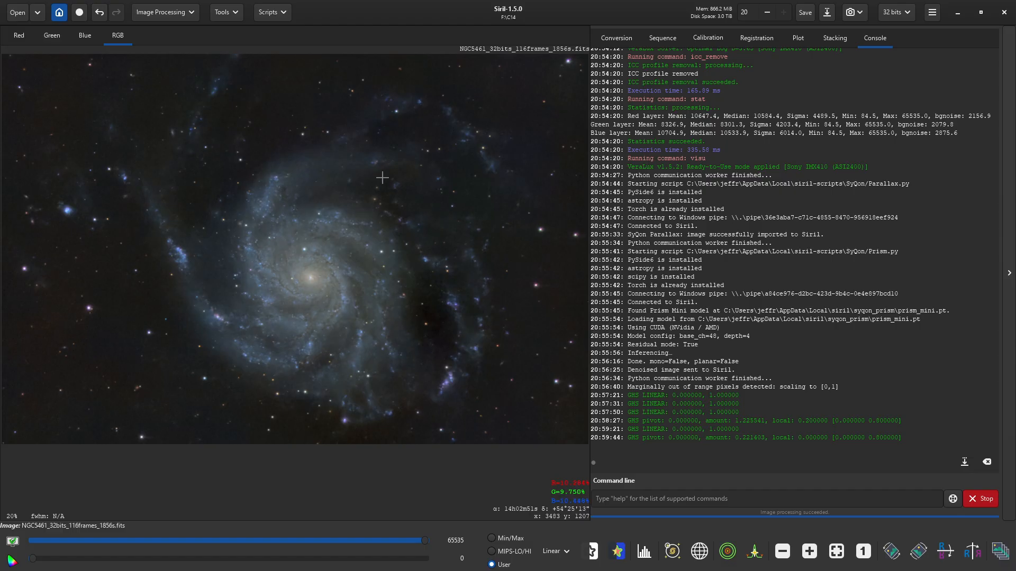
{"action": "left_click", "coordinate": [274, 19]}
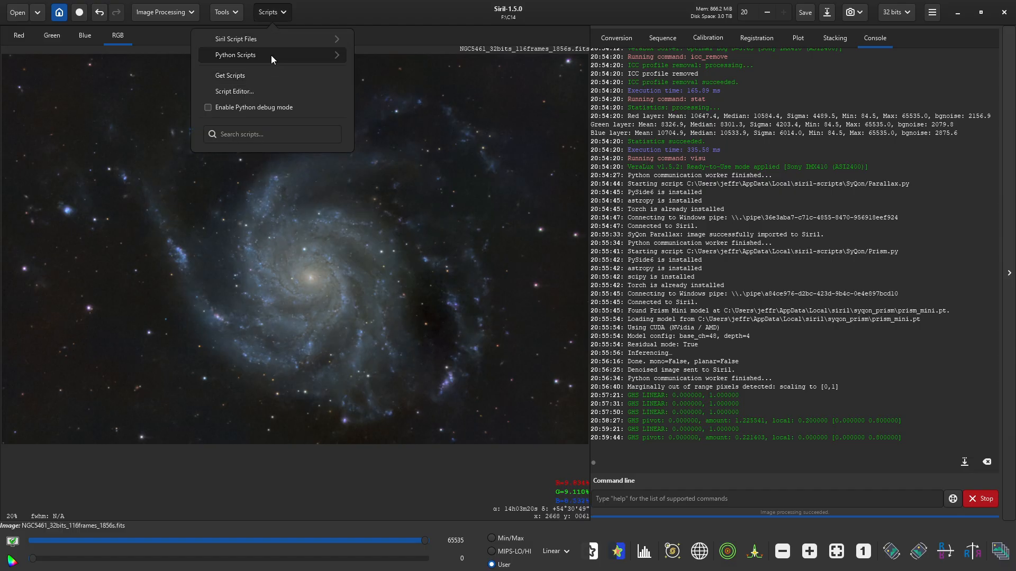
{"action": "left_click", "coordinate": [271, 56]}
{"action": "left_click", "coordinate": [256, 169]}
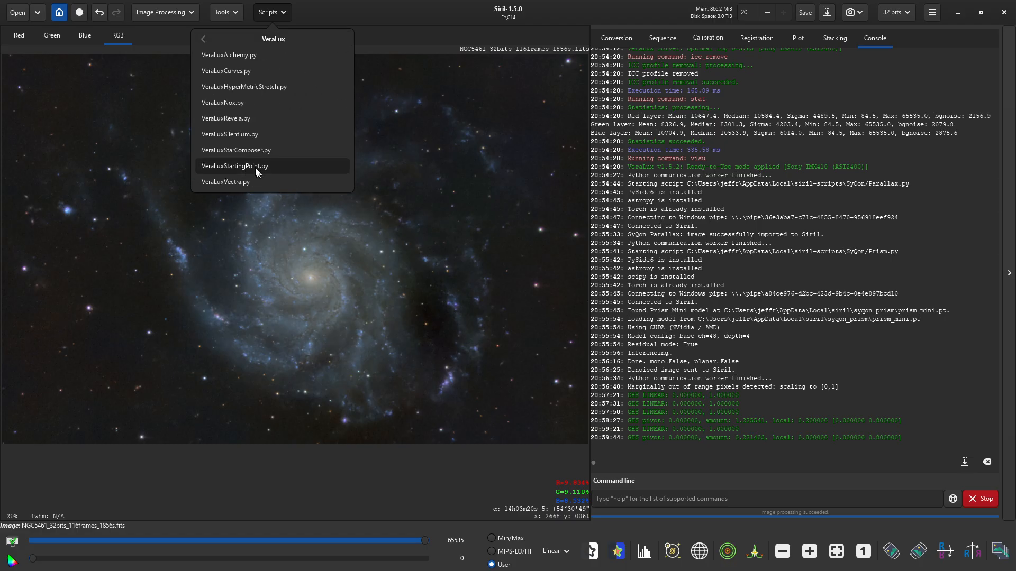
{"action": "left_click", "coordinate": [255, 36]}
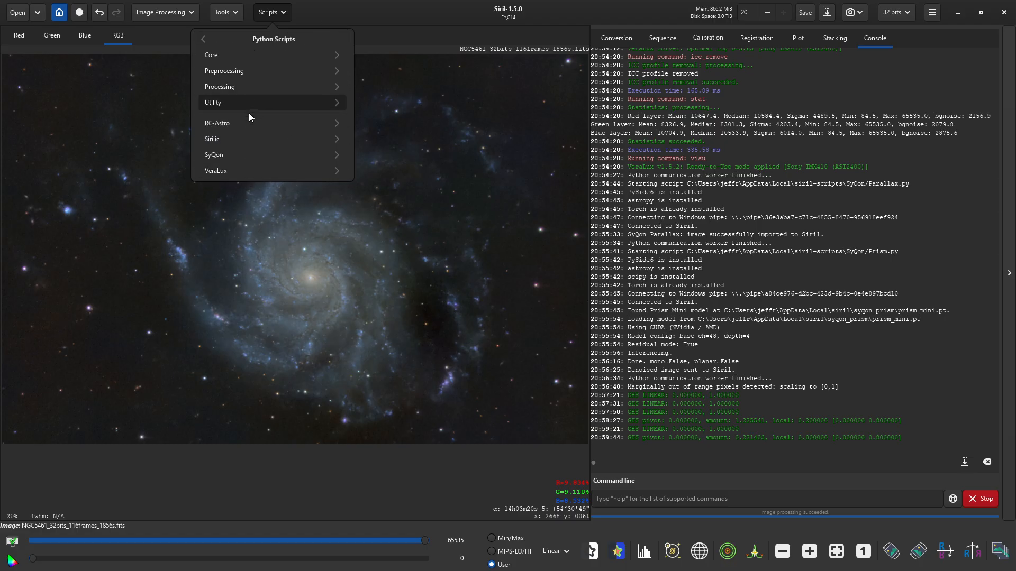
{"action": "left_click", "coordinate": [237, 121]}
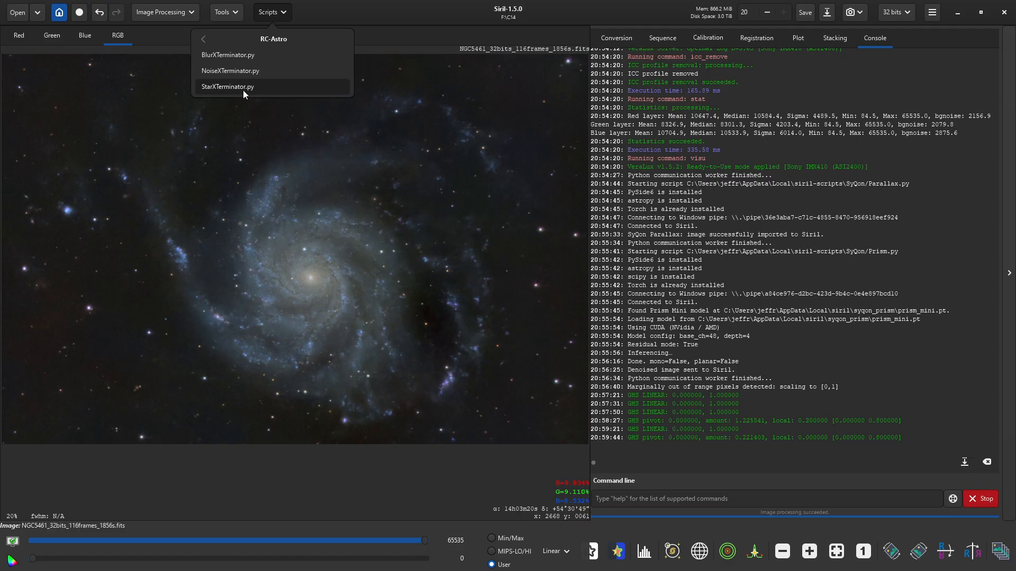
{"action": "left_click", "coordinate": [388, 14]}
- Launch VeraLuxCurves.py from the VeraLux Python scripts
{"action": "left_click", "coordinate": [267, 15]}
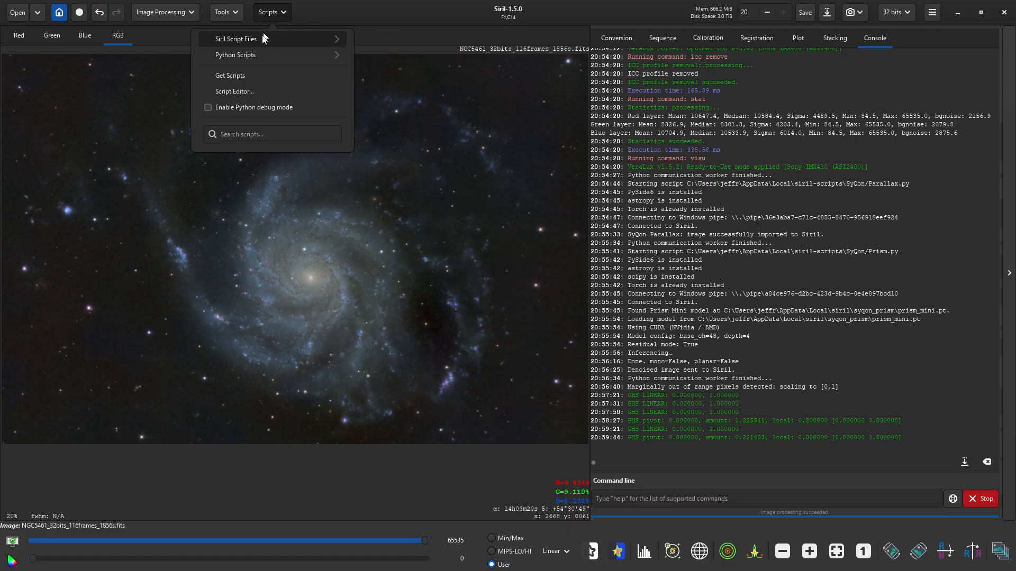
{"action": "left_click", "coordinate": [256, 53]}
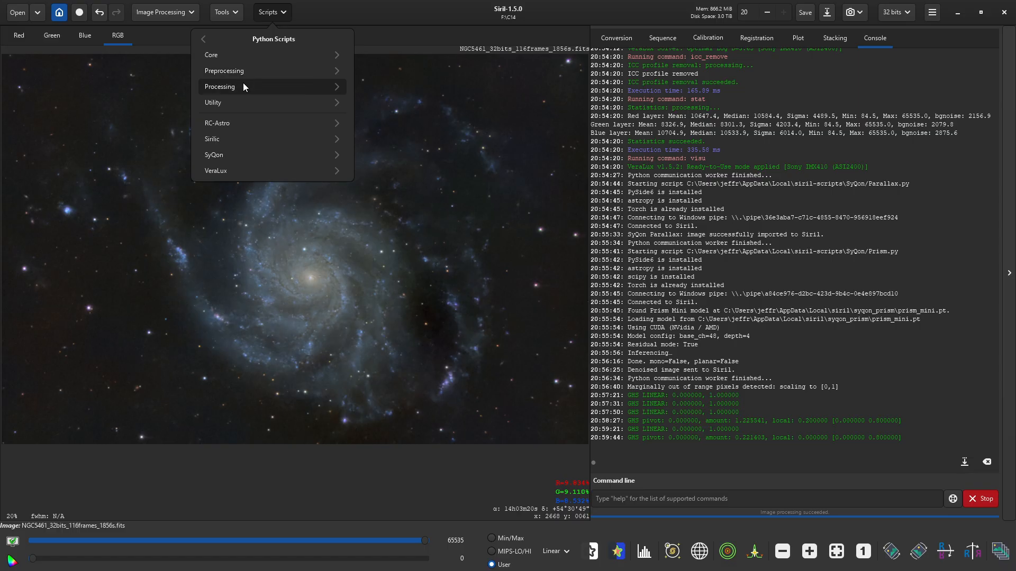
{"action": "left_click", "coordinate": [233, 174]}
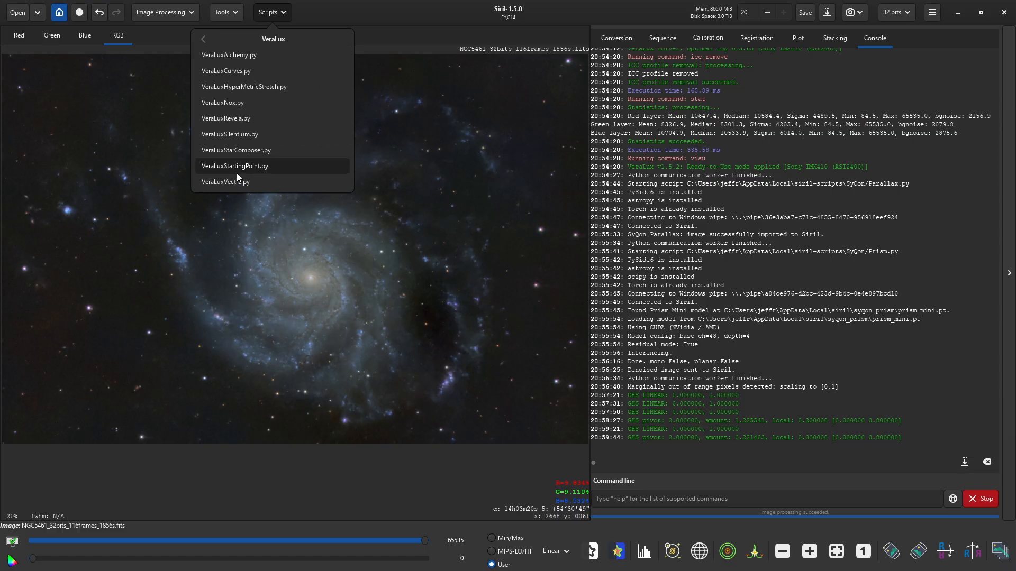
{"action": "left_click", "coordinate": [236, 75]}
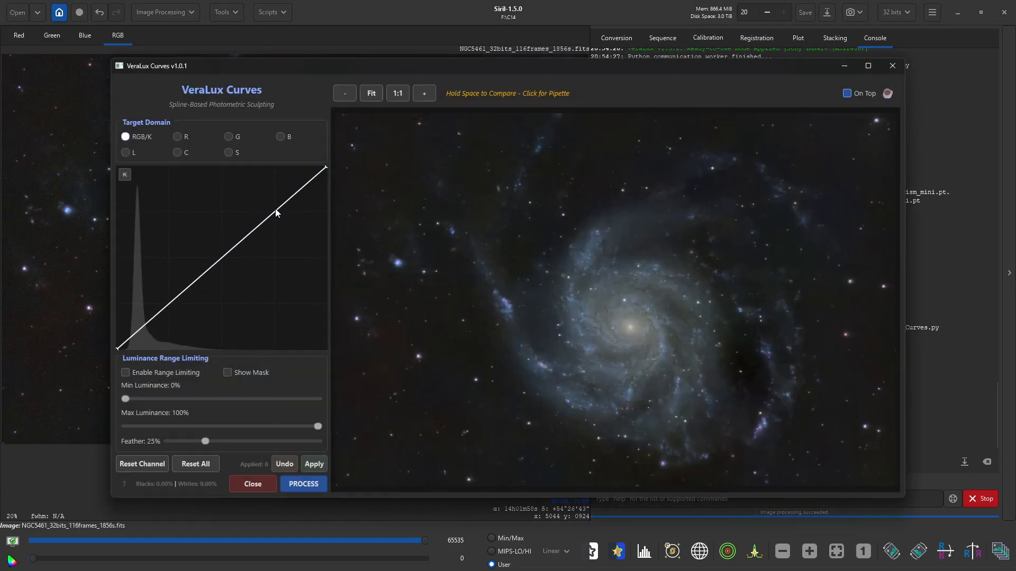
- Raise an upper curve point and pull down a lower one for an S-curve, then process it
{"action": "left_click", "coordinate": [274, 212]}
{"action": "left_click_drag", "start_coordinate": [275, 213], "coordinate": [276, 207]}
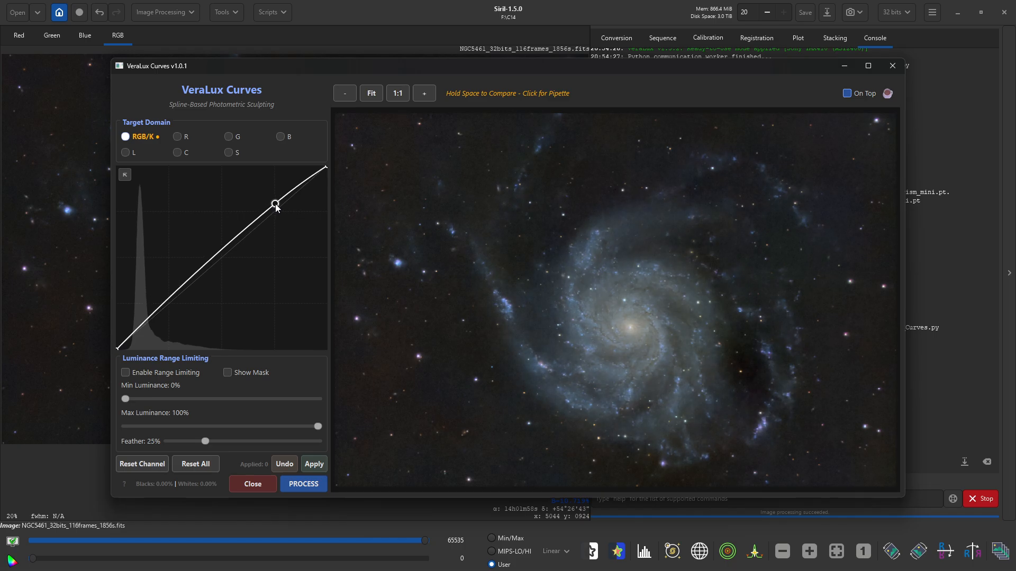
{"action": "left_click_drag", "start_coordinate": [275, 205], "coordinate": [275, 204]}
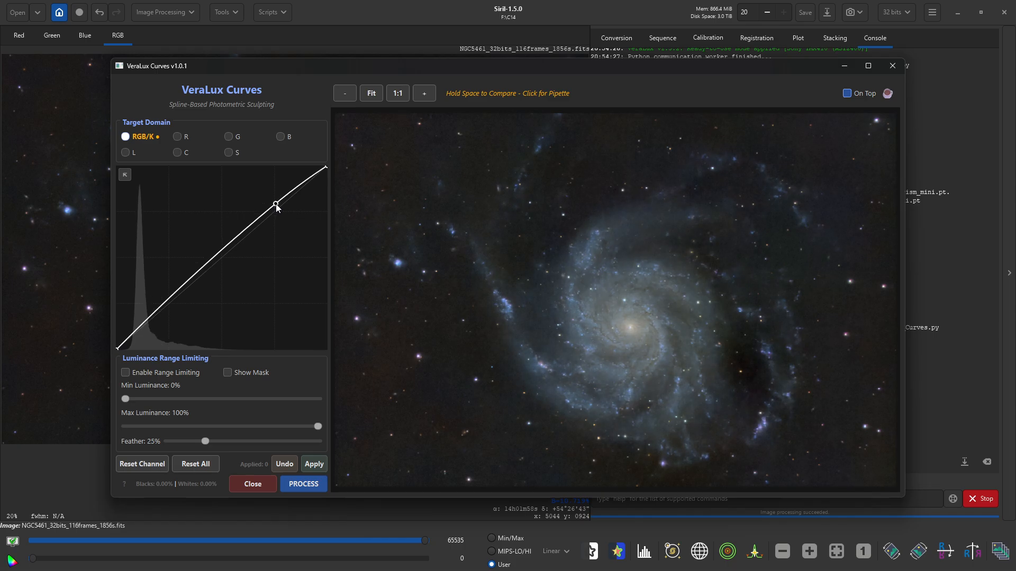
{"action": "left_click_drag", "start_coordinate": [168, 298], "coordinate": [170, 309]}
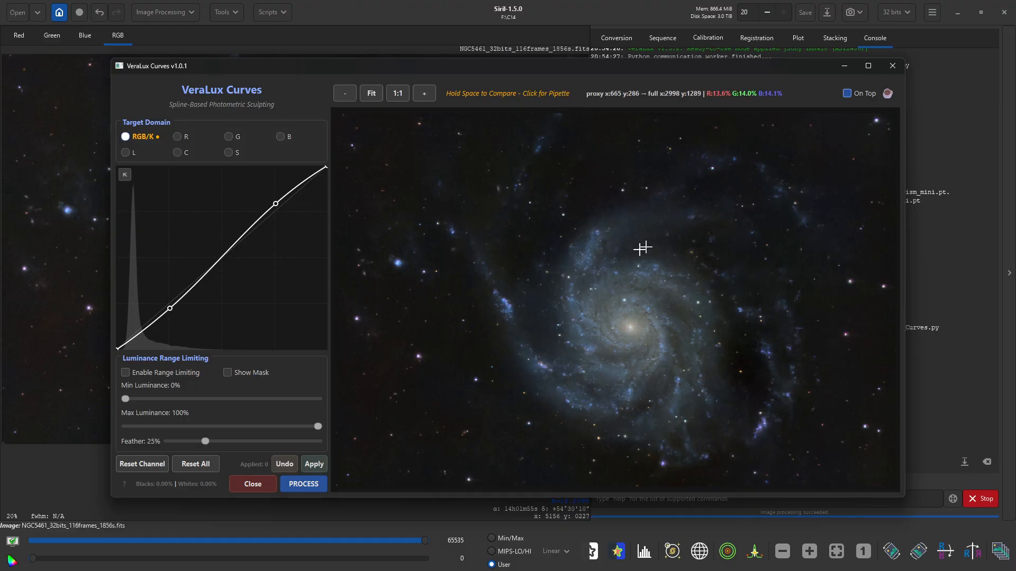
{"action": "left_click", "coordinate": [302, 486]}
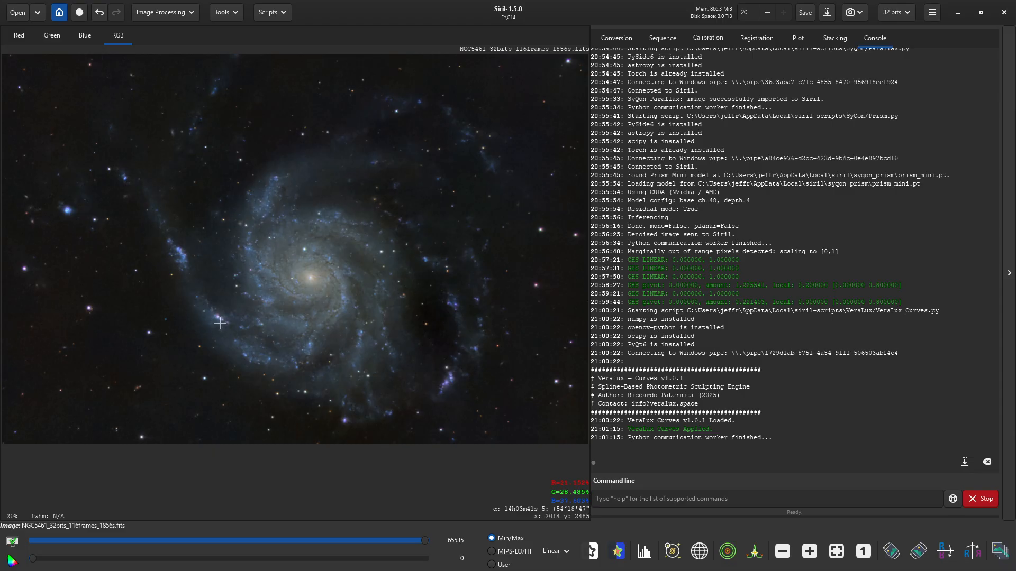
- Inspect the curved image, then launch RC-Astro StarXTerminator.py from the Python scripts
{"action": "scroll", "coordinate": [220, 324], "scroll_direction": "up", "scroll_amount": 5}
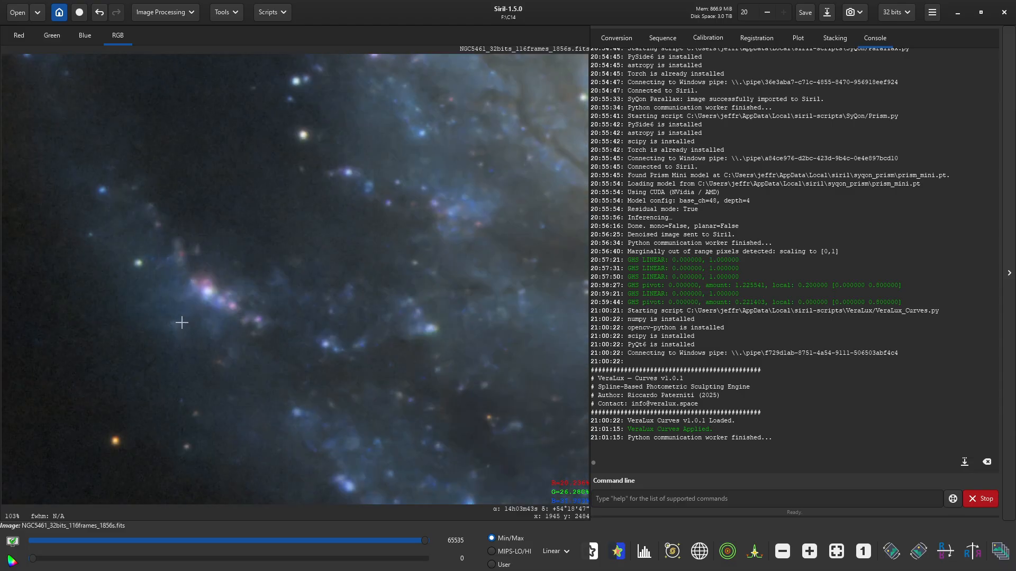
{"action": "scroll", "coordinate": [181, 322], "scroll_direction": "down", "scroll_amount": 5}
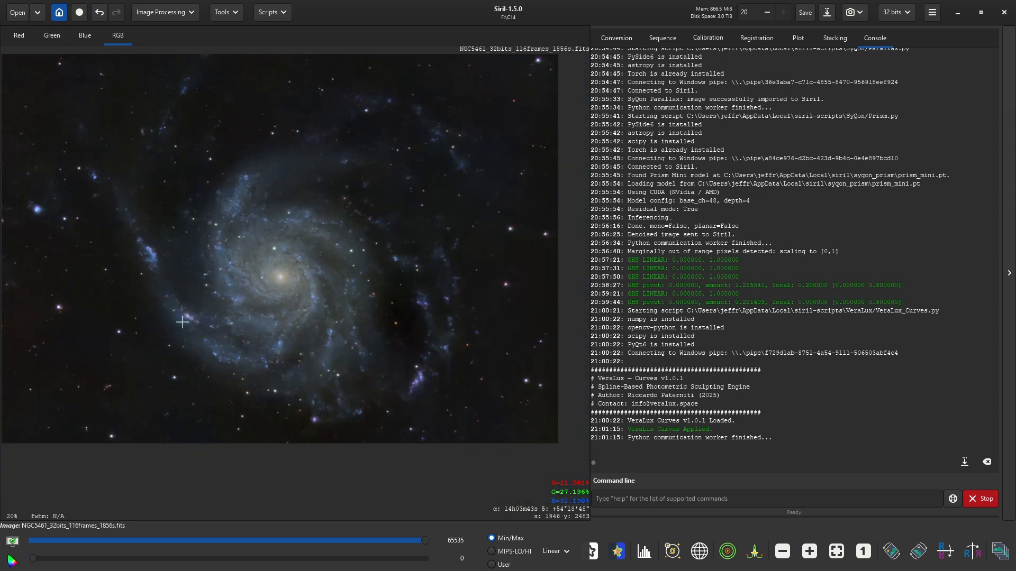
{"action": "left_click", "coordinate": [272, 13]}
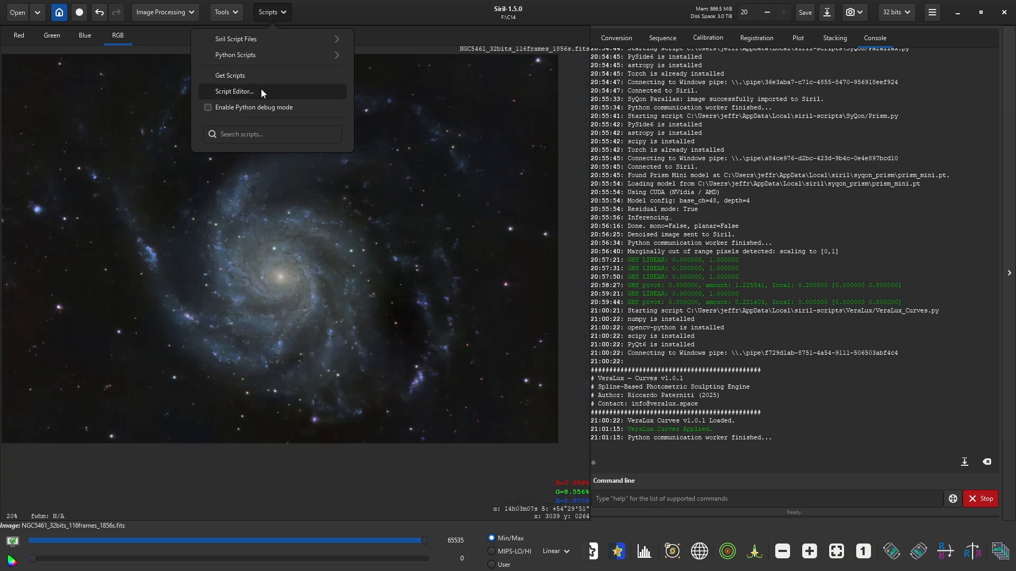
{"action": "left_click", "coordinate": [263, 55]}
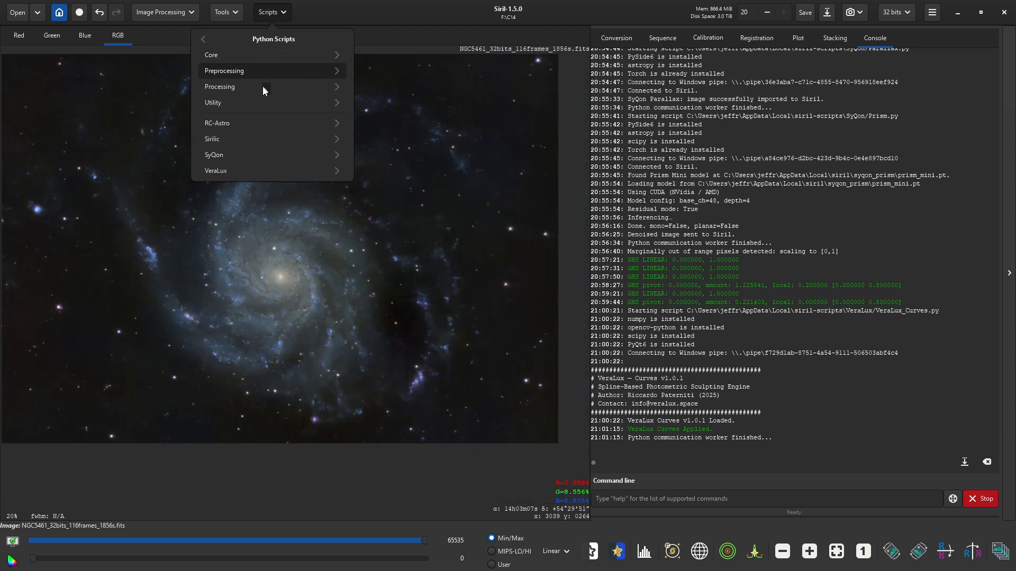
{"action": "left_click", "coordinate": [260, 170]}
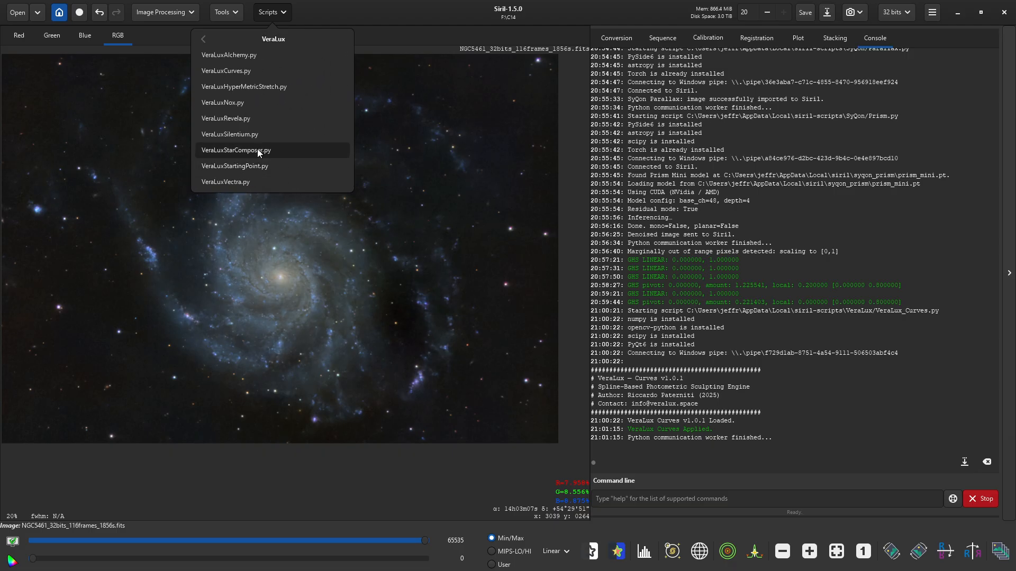
{"action": "left_click", "coordinate": [274, 41]}
{"action": "left_click", "coordinate": [235, 123]}
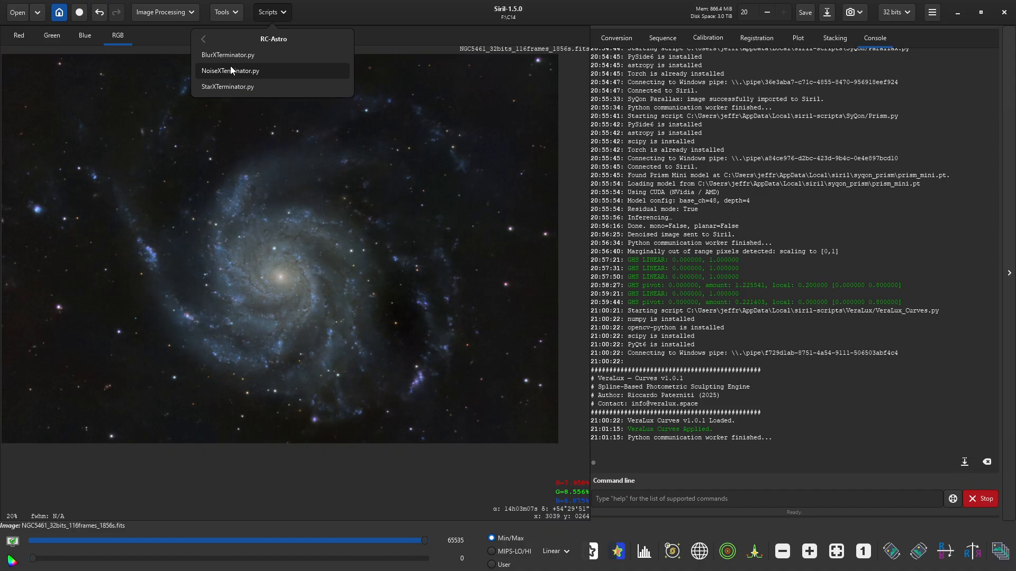
{"action": "left_click", "coordinate": [228, 83]}
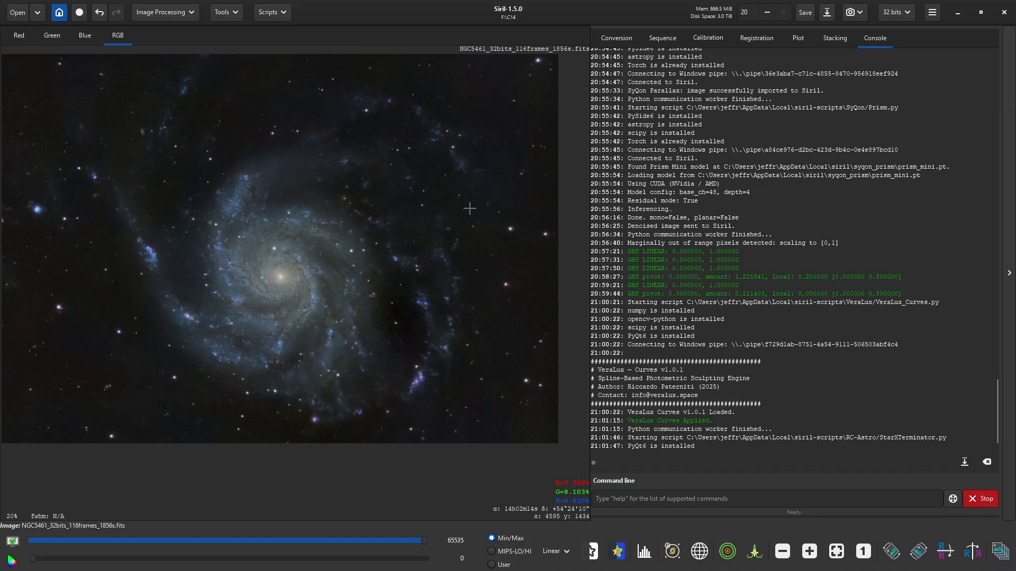
- Remove the stars with StarXTerminator, generating a separate stars image, then close it
{"action": "left_click", "coordinate": [538, 377]}
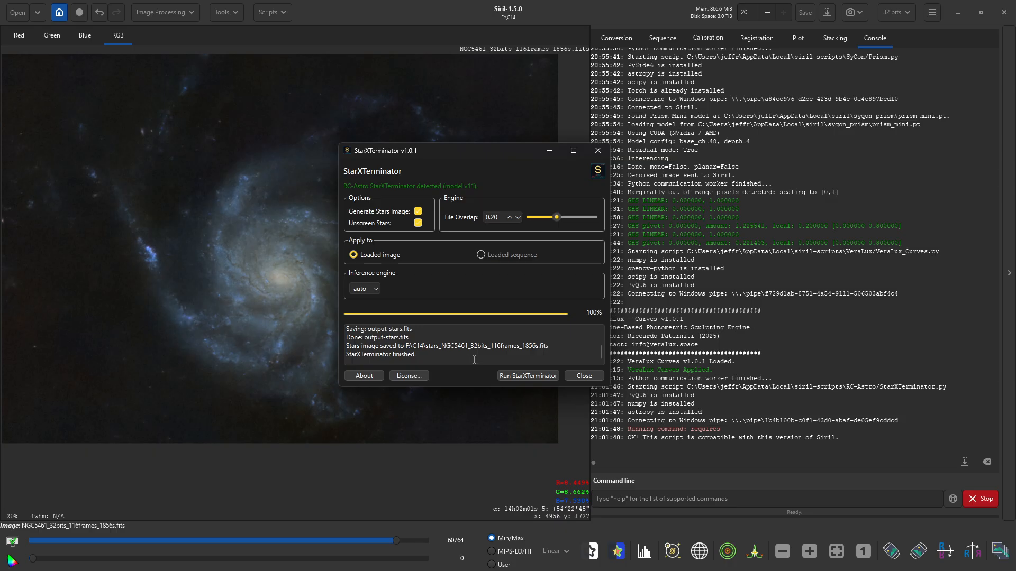
{"action": "left_click", "coordinate": [581, 376]}
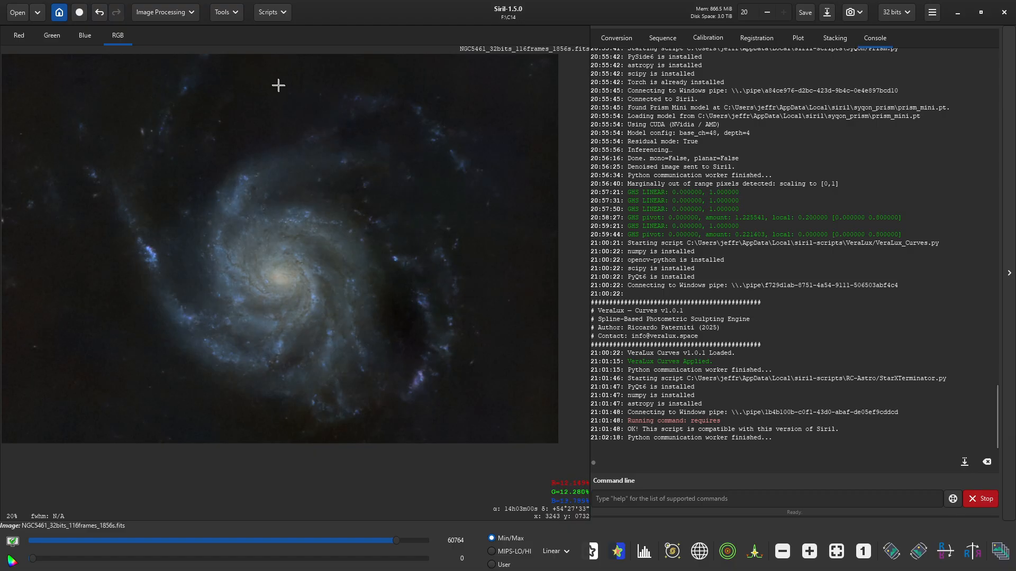
{"action": "left_click", "coordinate": [272, 11]}
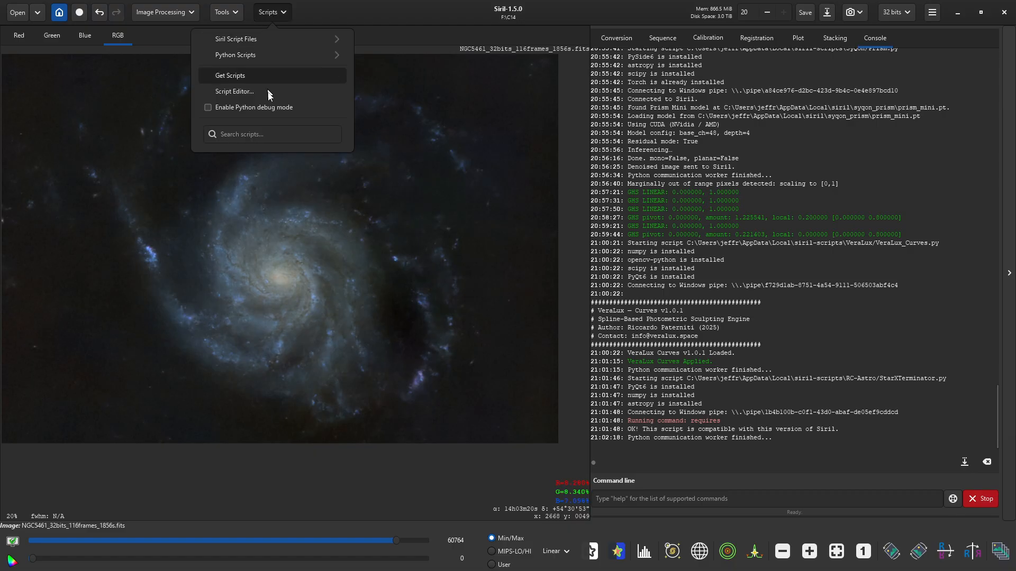
{"action": "left_click", "coordinate": [266, 55]}
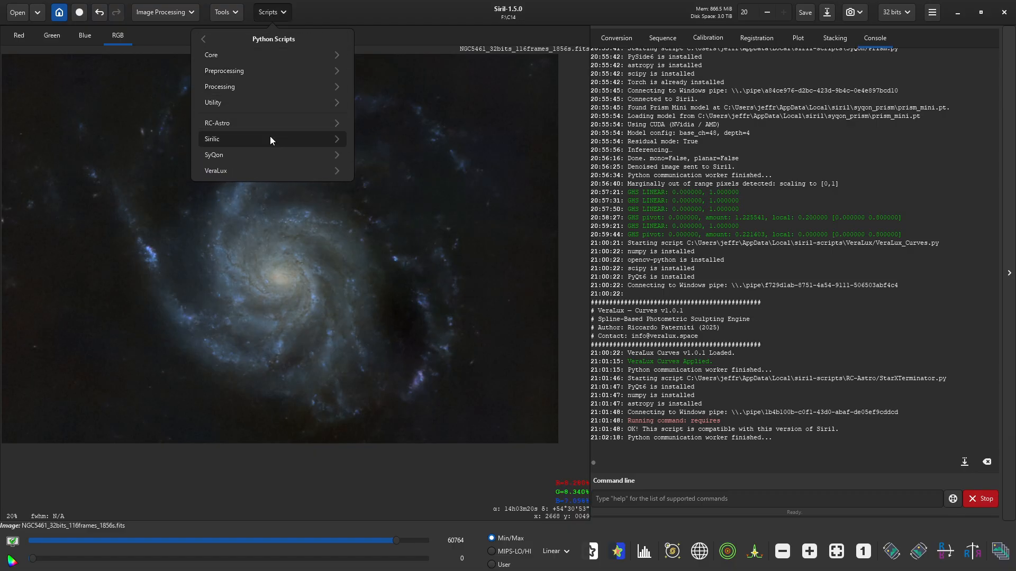
- Launch VeraLux Revela and raise the Texture and Structure strength sliders
{"action": "left_click", "coordinate": [263, 169]}
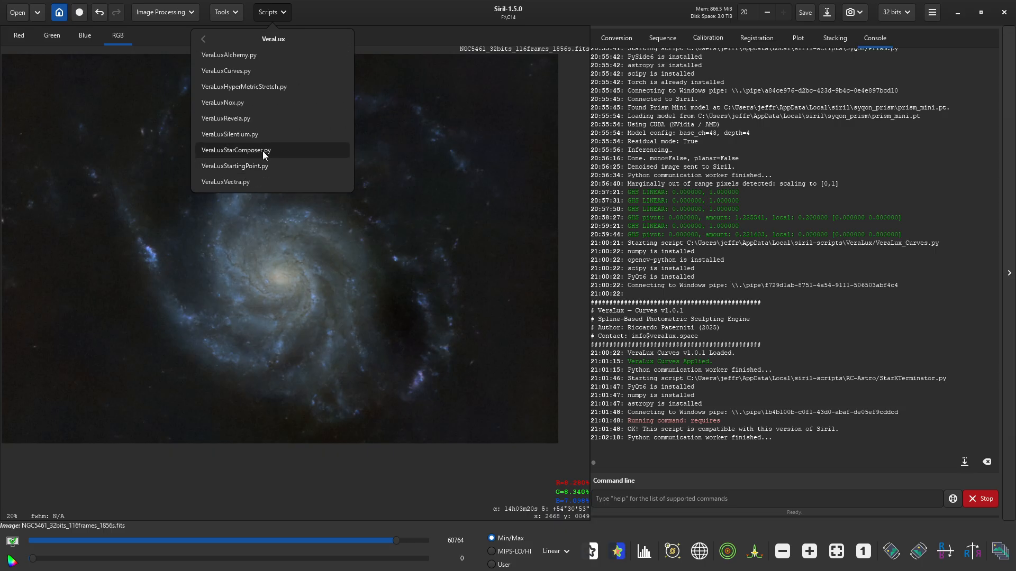
{"action": "left_click", "coordinate": [258, 121]}
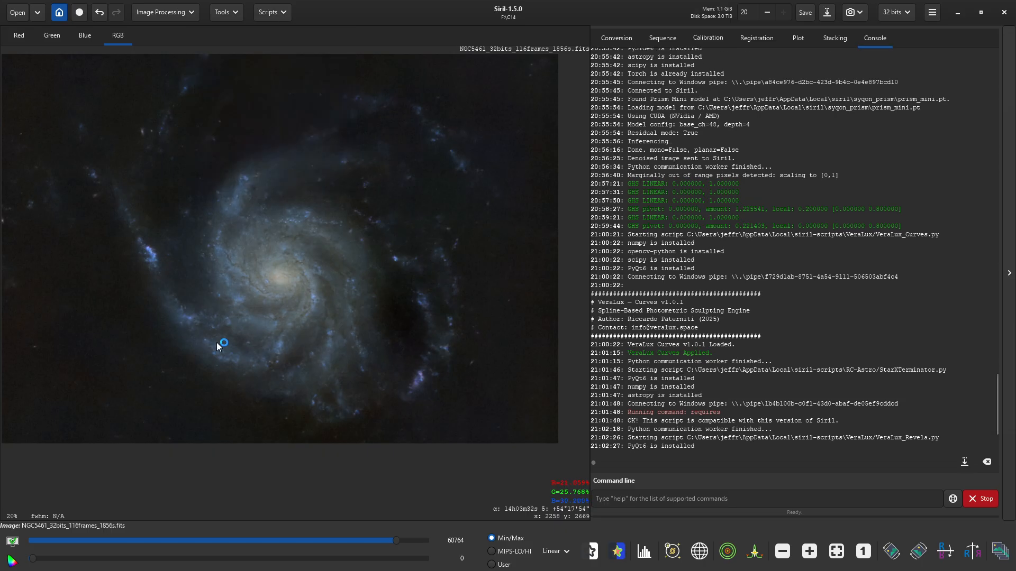
{"action": "scroll", "coordinate": [595, 354], "scroll_direction": "up", "scroll_amount": 2}
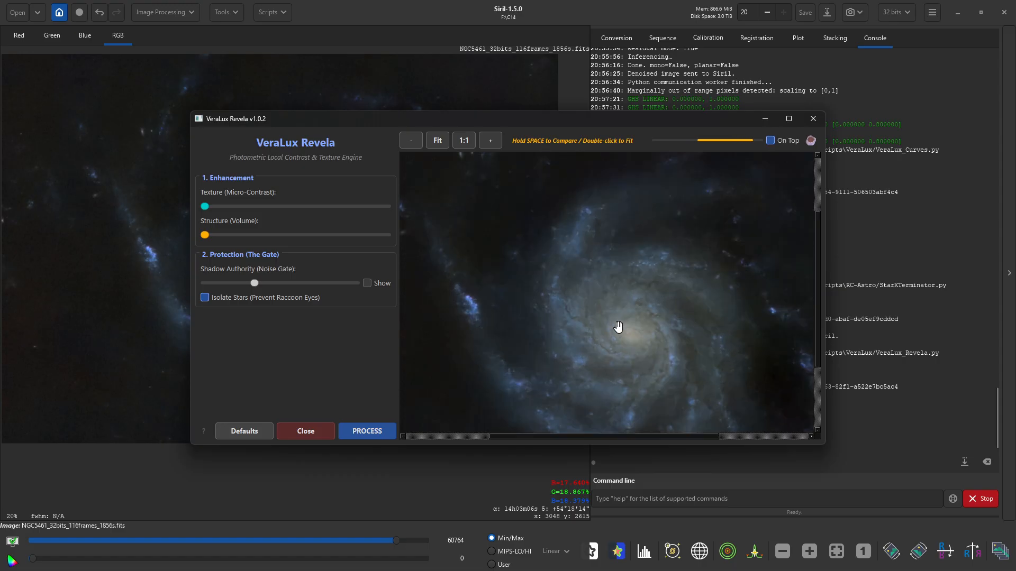
{"action": "left_click_drag", "start_coordinate": [536, 351], "coordinate": [517, 288]}
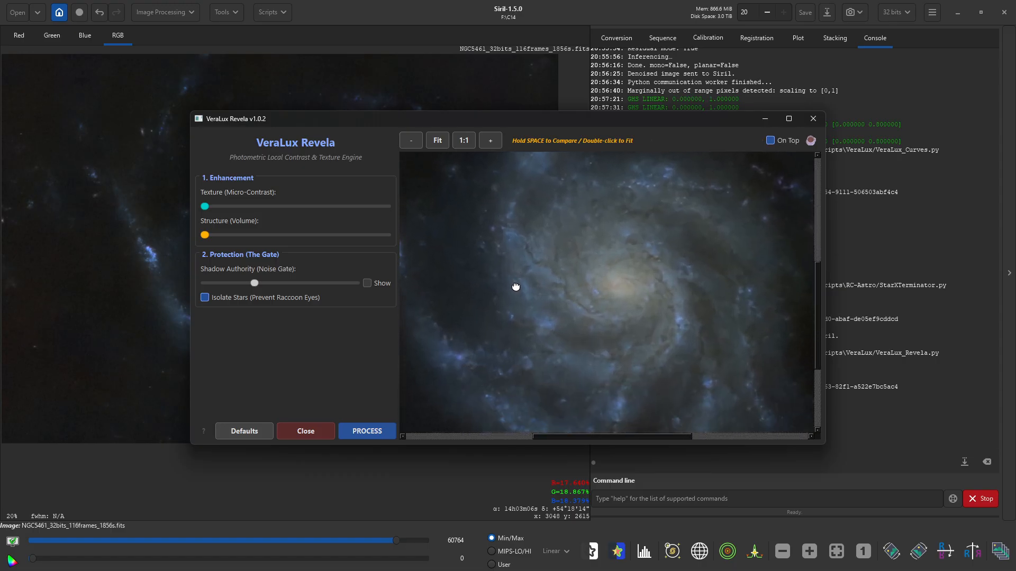
{"action": "left_click_drag", "start_coordinate": [205, 207], "coordinate": [259, 212]}
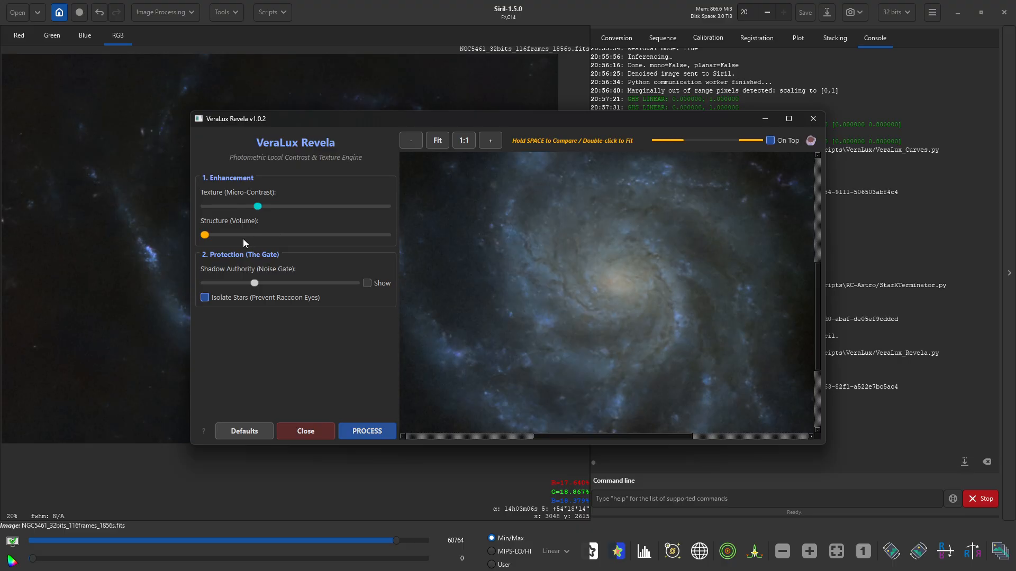
{"action": "left_click_drag", "start_coordinate": [206, 235], "coordinate": [303, 239]}
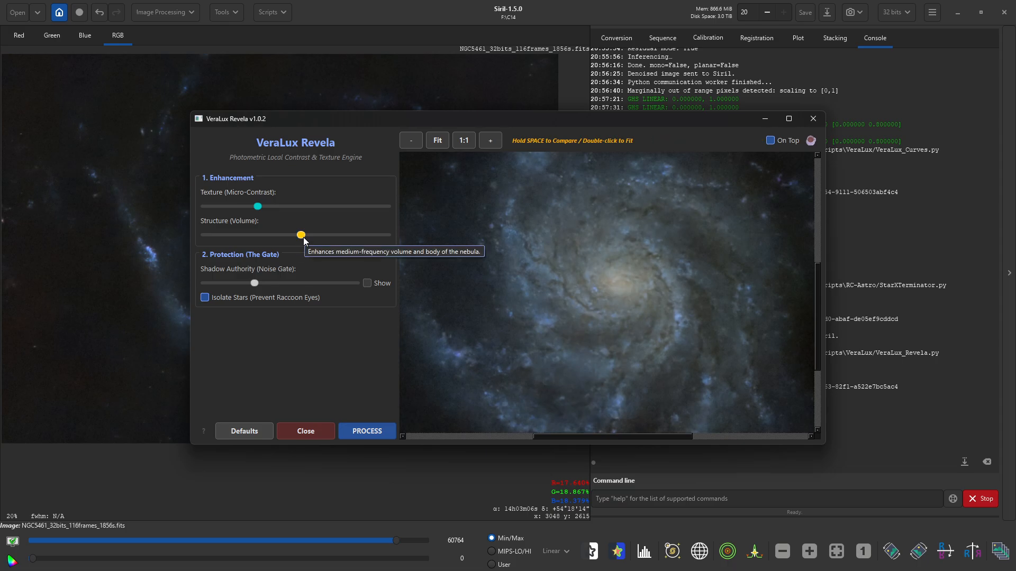
{"action": "left_click", "coordinate": [304, 239]}
{"action": "left_click", "coordinate": [300, 236]}
{"action": "left_click_drag", "start_coordinate": [258, 207], "coordinate": [267, 208]}
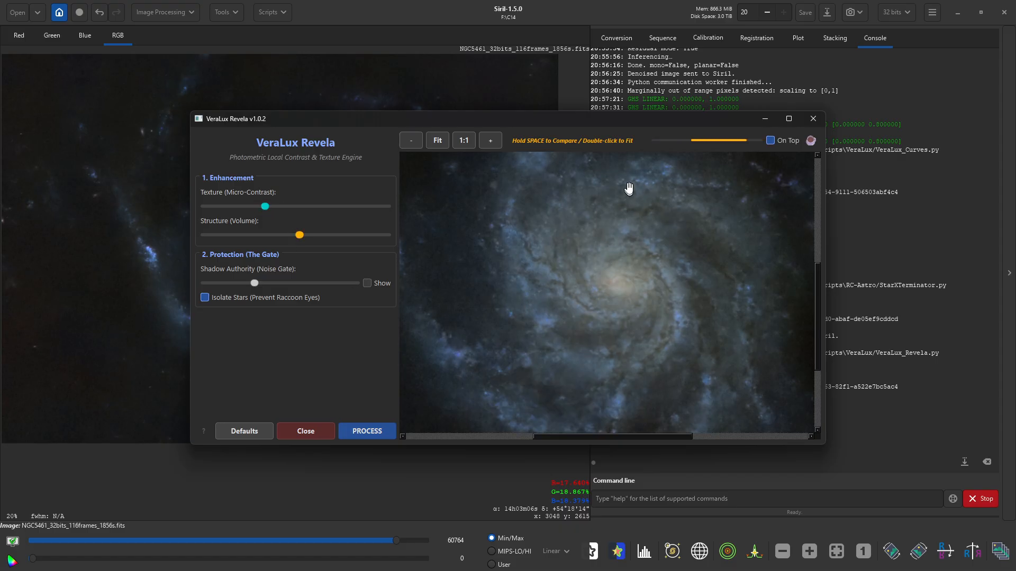
- Fit the whole galaxy in the preview and apply the Revela enhancement
{"action": "left_click", "coordinate": [437, 141]}
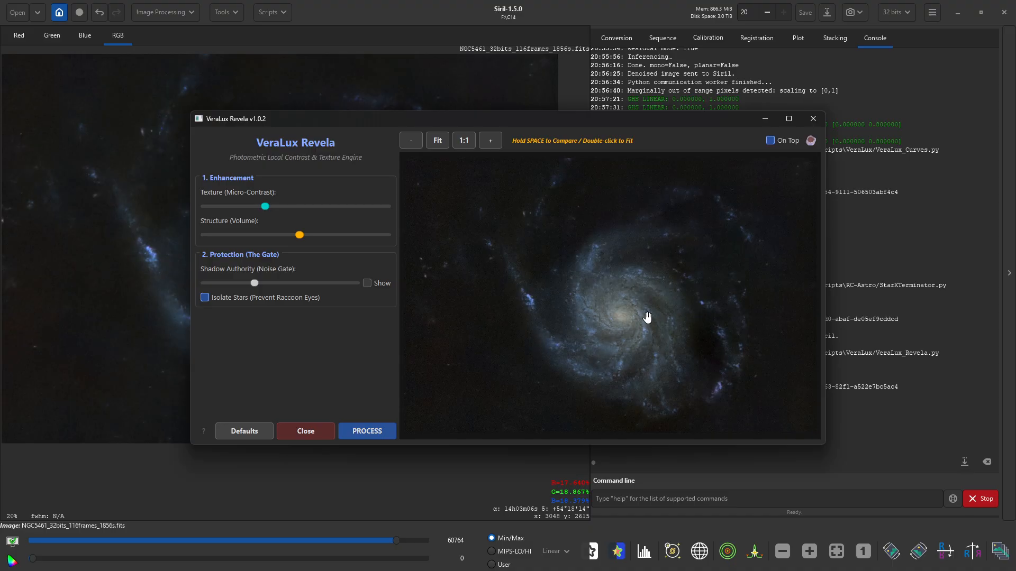
{"action": "scroll", "coordinate": [631, 321], "scroll_direction": "up", "scroll_amount": 3}
{"action": "scroll", "coordinate": [630, 322], "scroll_direction": "down", "scroll_amount": 3}
{"action": "left_click", "coordinate": [371, 431]}
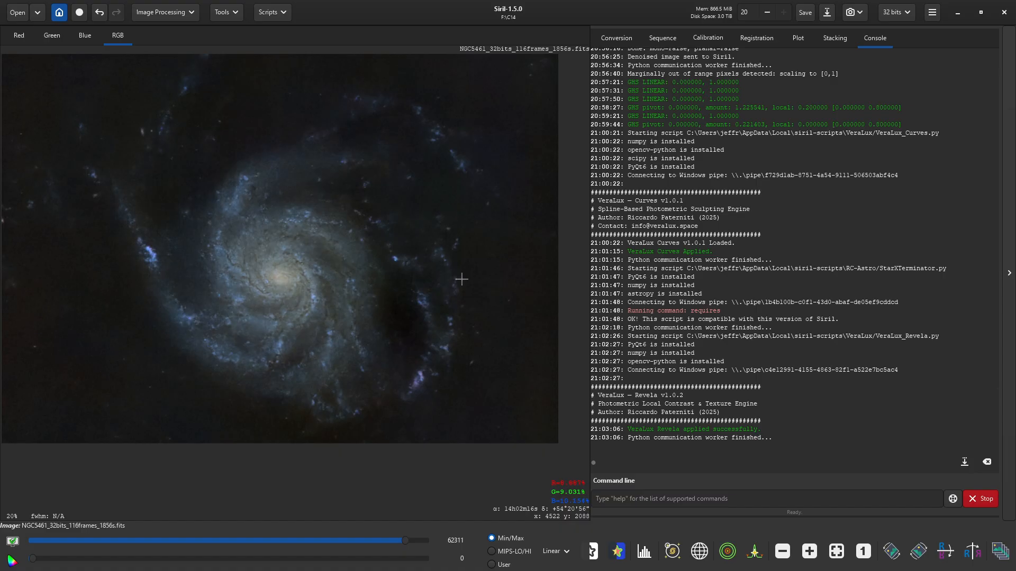
{"action": "left_click", "coordinate": [270, 12]}
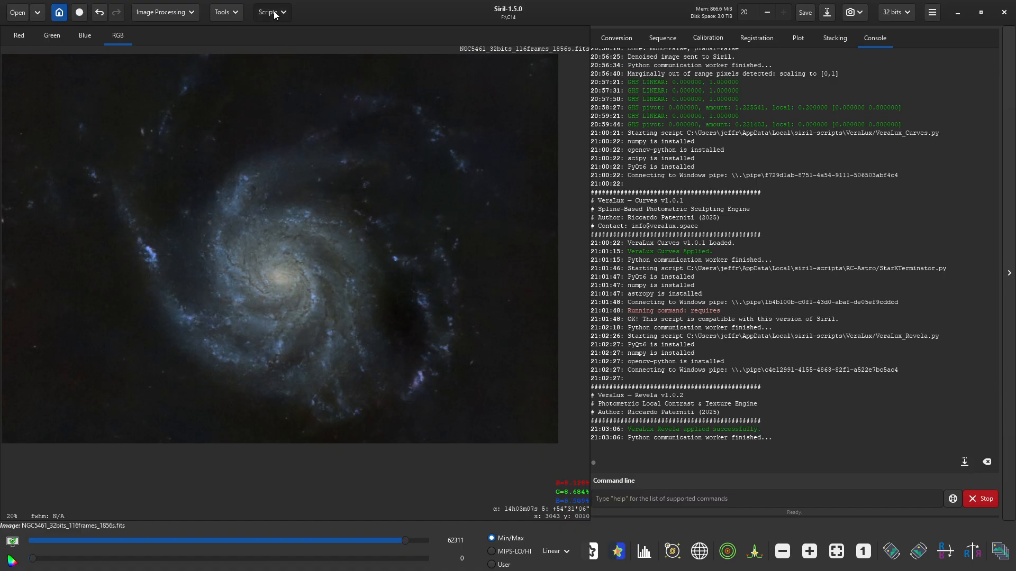
- Launch the VeraLux Curves script from the Python scripts menu
{"action": "left_click", "coordinate": [262, 54]}
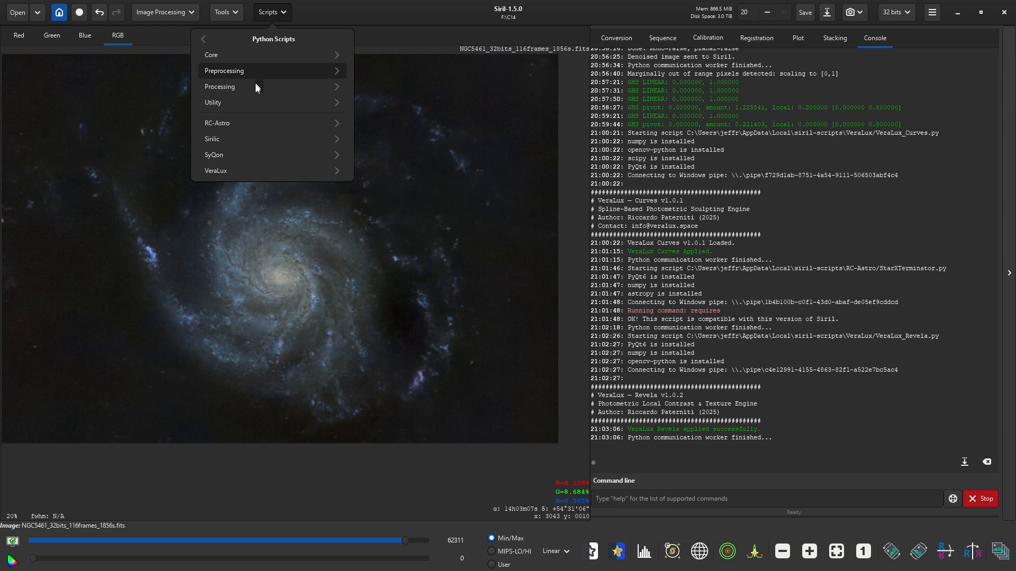
{"action": "left_click", "coordinate": [247, 170]}
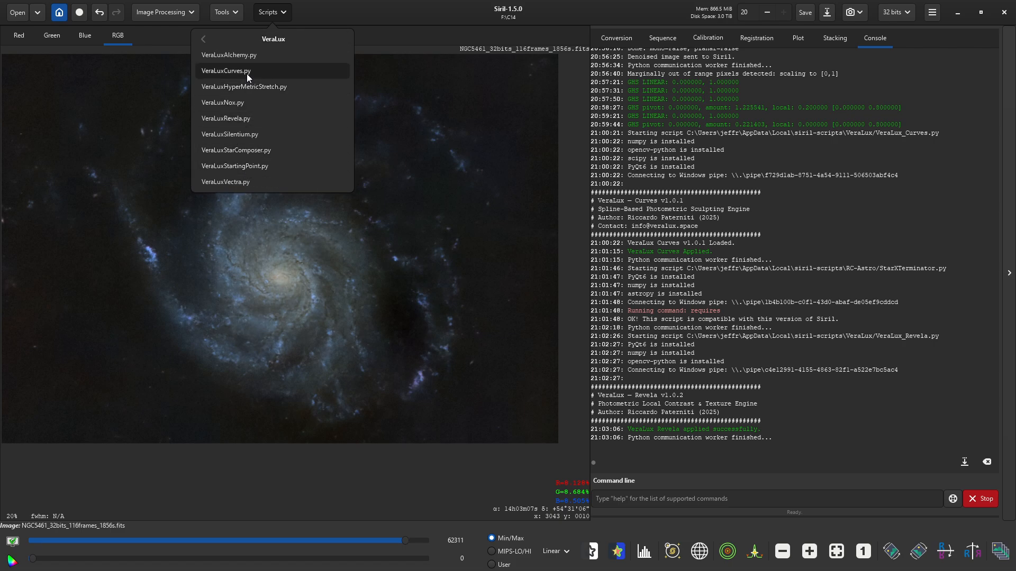
{"action": "left_click", "coordinate": [249, 73]}
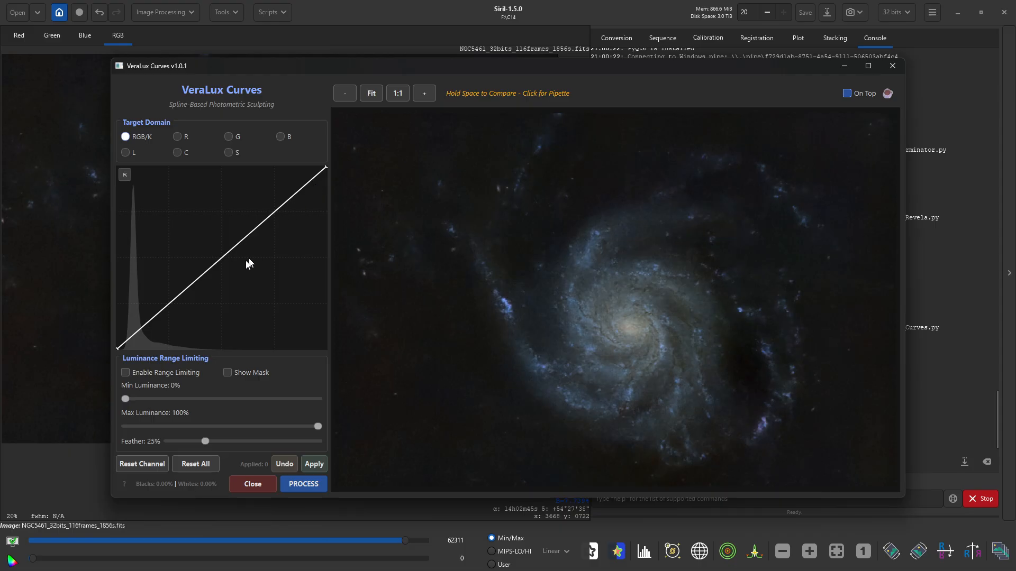
- Apply a gentle S-curve: pull a low point down and lift the upper curve
{"action": "left_click", "coordinate": [170, 305]}
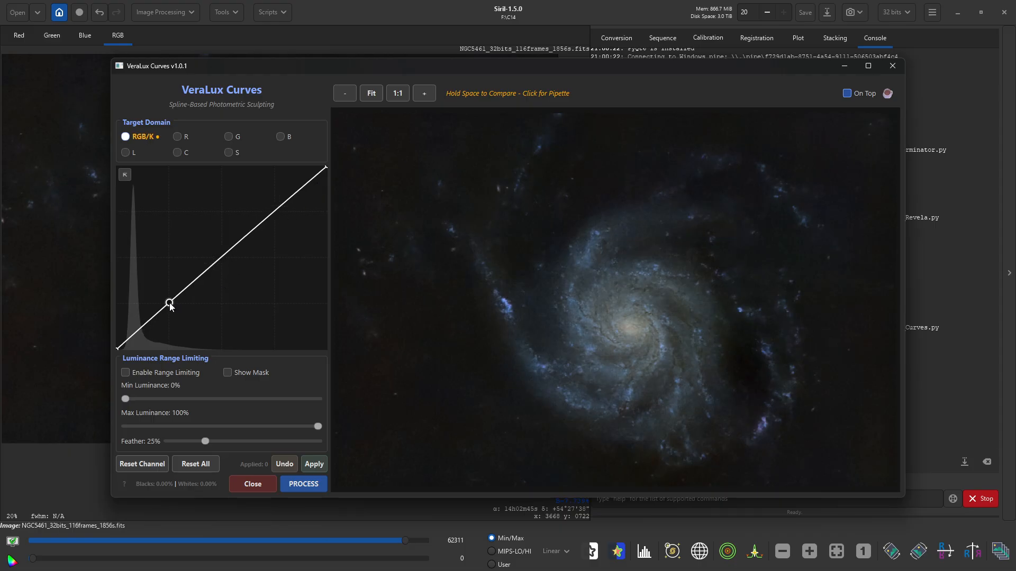
{"action": "left_click_drag", "start_coordinate": [170, 309], "coordinate": [170, 312]}
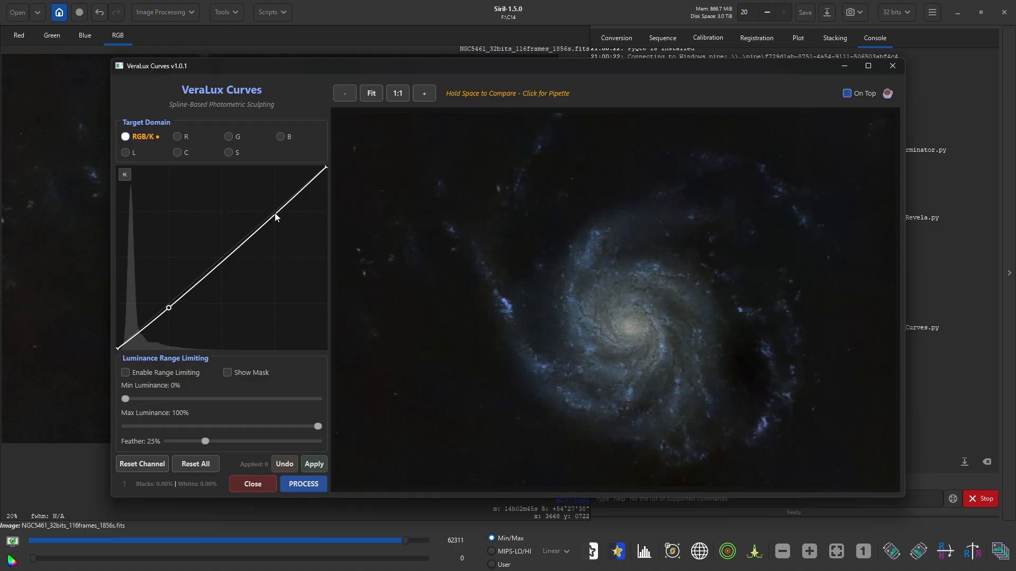
{"action": "left_click_drag", "start_coordinate": [277, 213], "coordinate": [277, 204]}
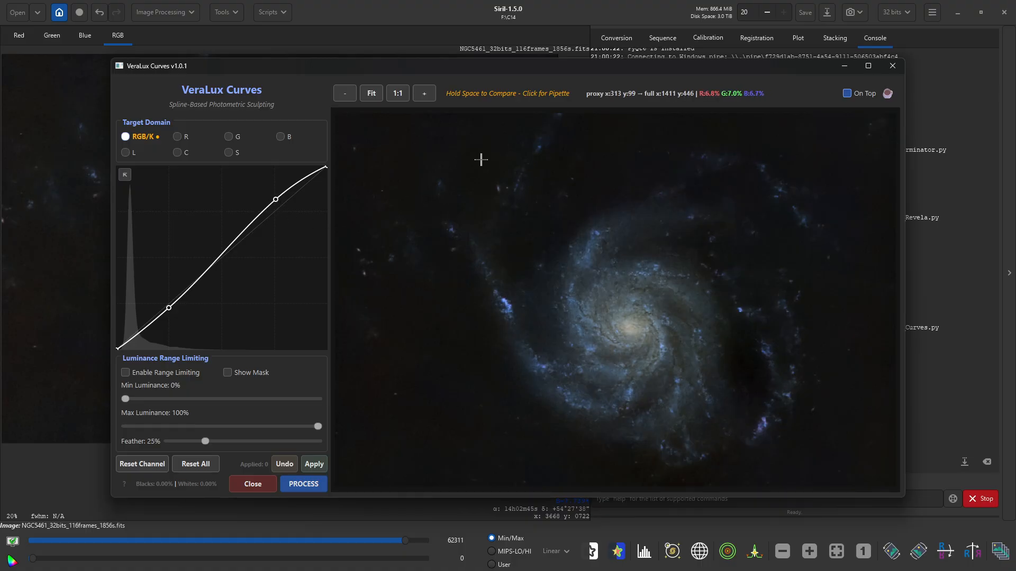
{"action": "left_click", "coordinate": [298, 484]}
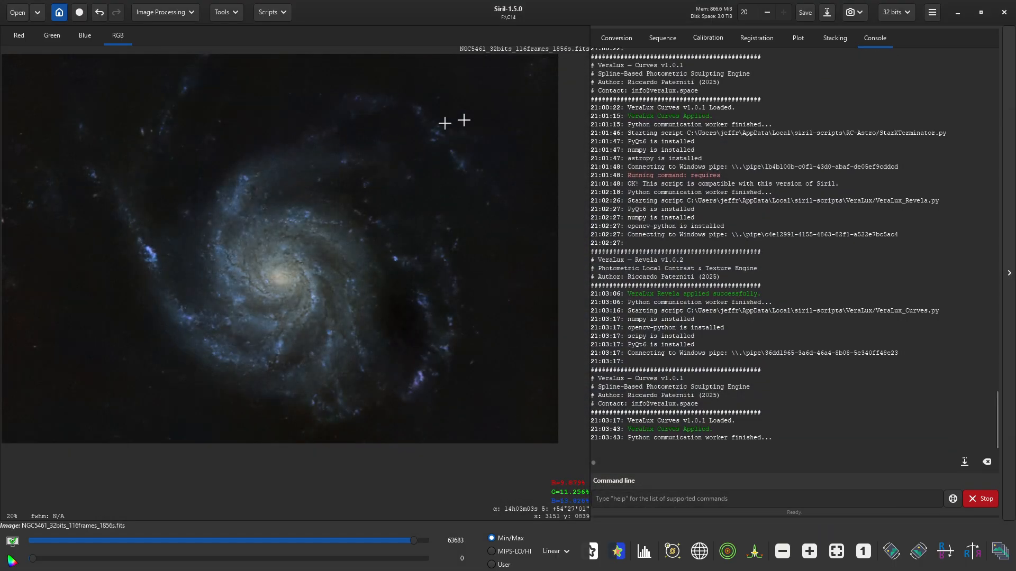
{"action": "left_click", "coordinate": [827, 12]}
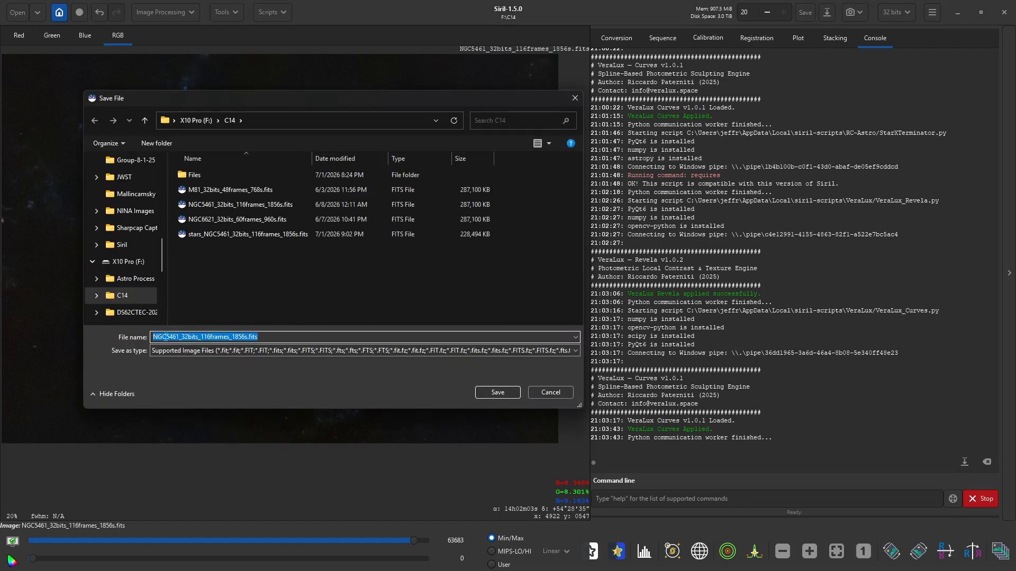
- Save the image as Starless_NGC5461_32bits_116frames_1856s.fits in 32-bit floating point
{"action": "left_click", "coordinate": [153, 337]}
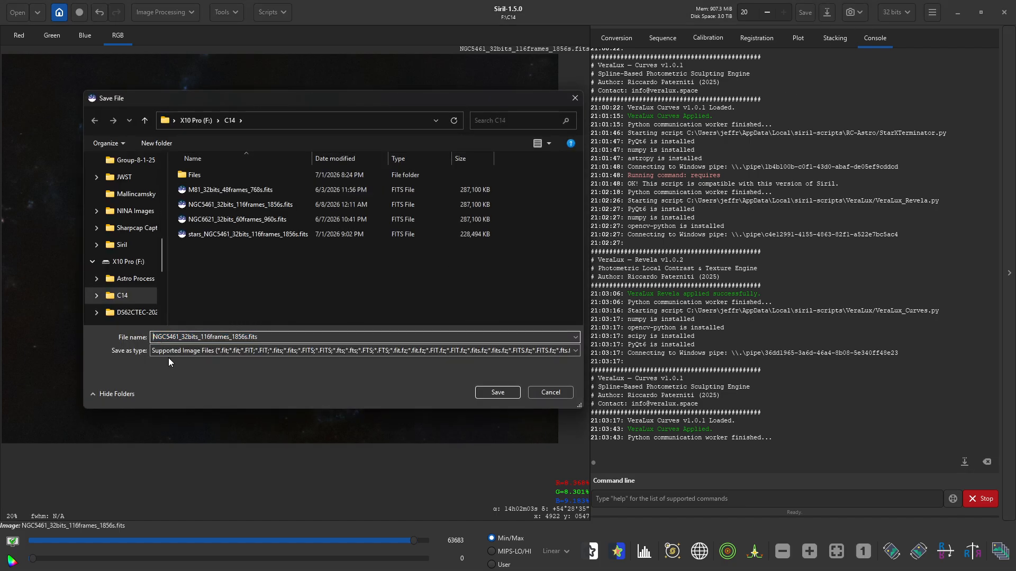
{"action": "type", "text": "Star"}
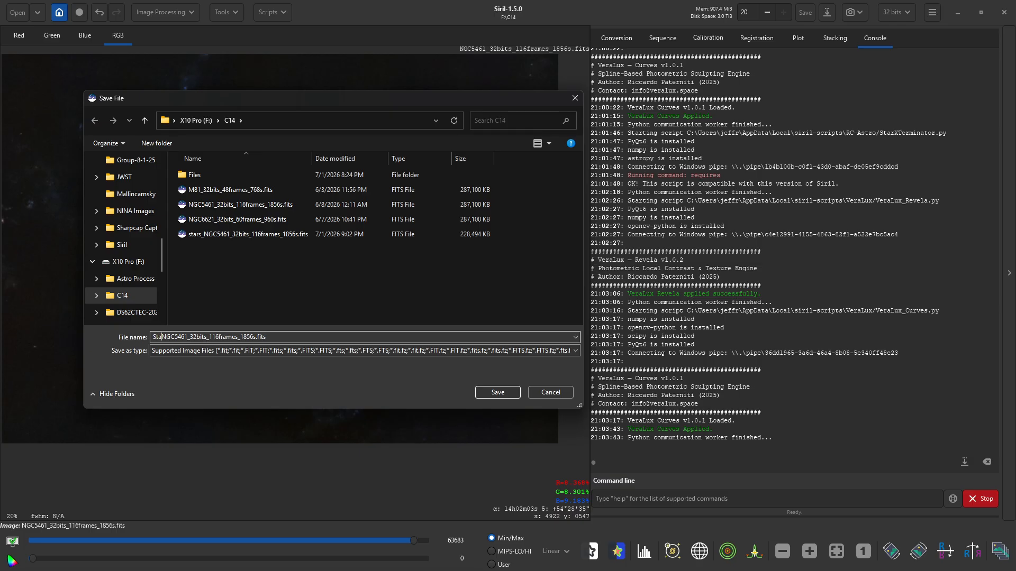
{"action": "type", "text": "less_"}
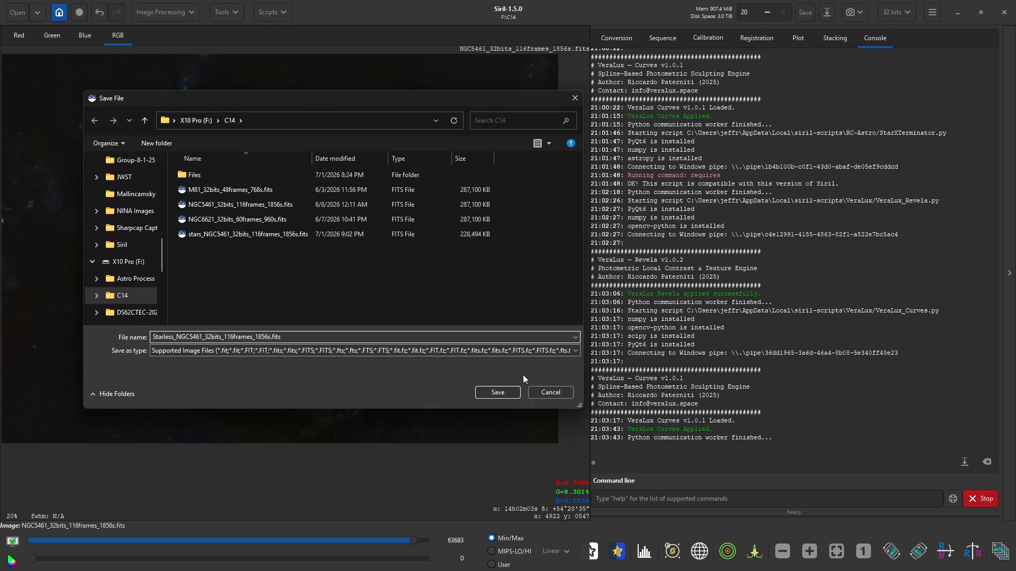
{"action": "left_click", "coordinate": [497, 392]}
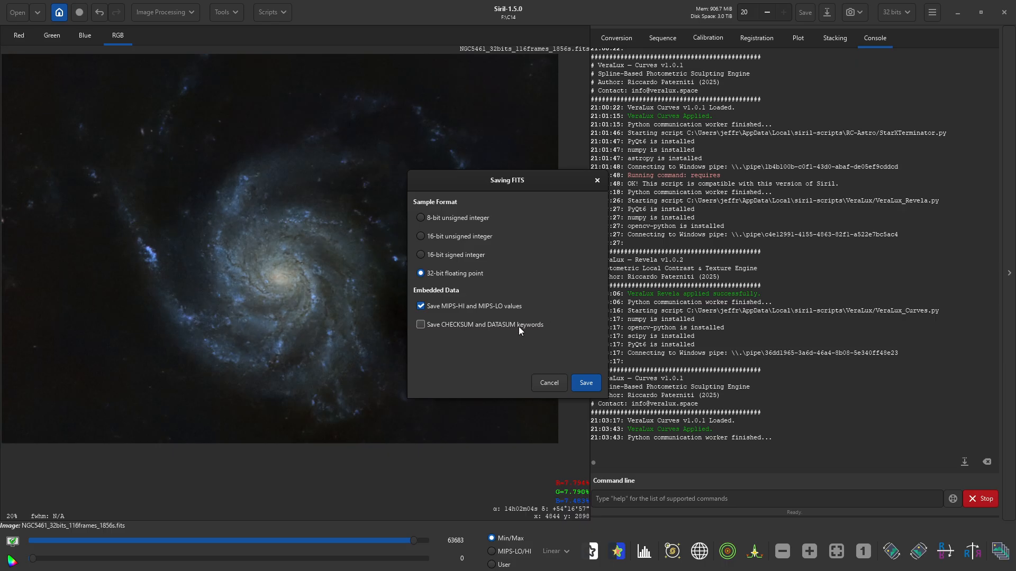
{"action": "key", "text": "Return"}
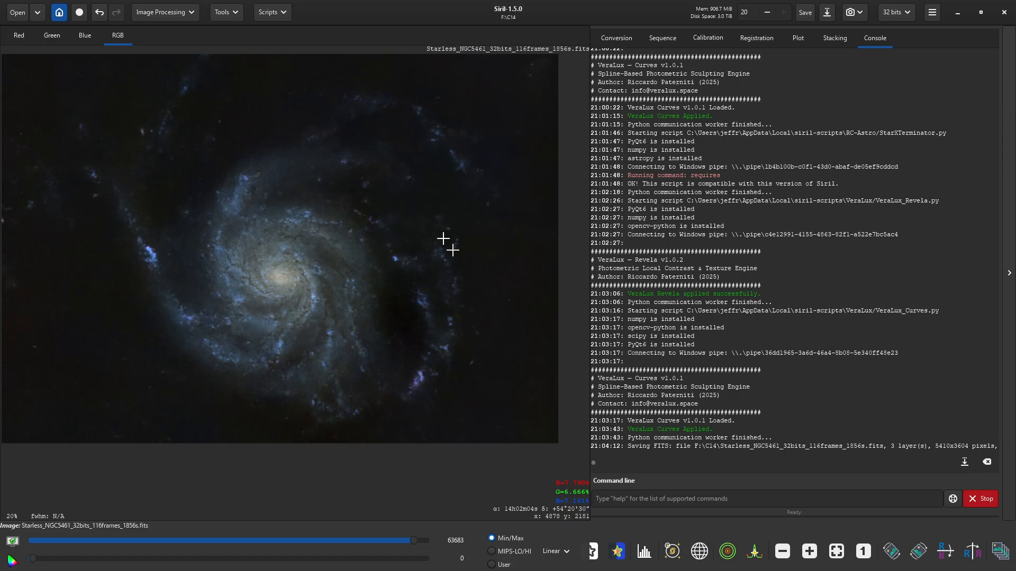
- Launch the VeraLux StarComposer script from the Python scripts menu
{"action": "left_click", "coordinate": [274, 12]}
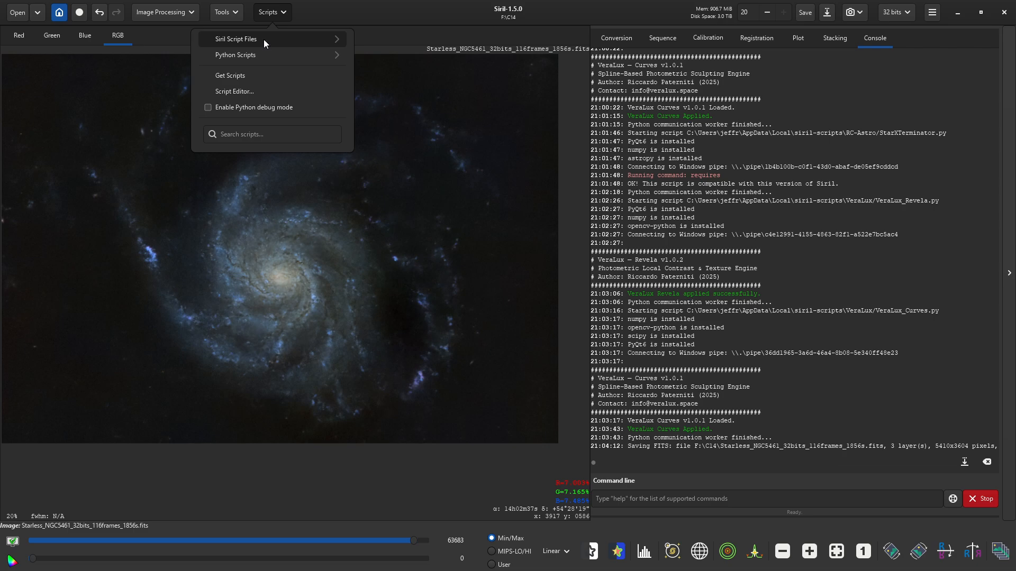
{"action": "left_click", "coordinate": [262, 54]}
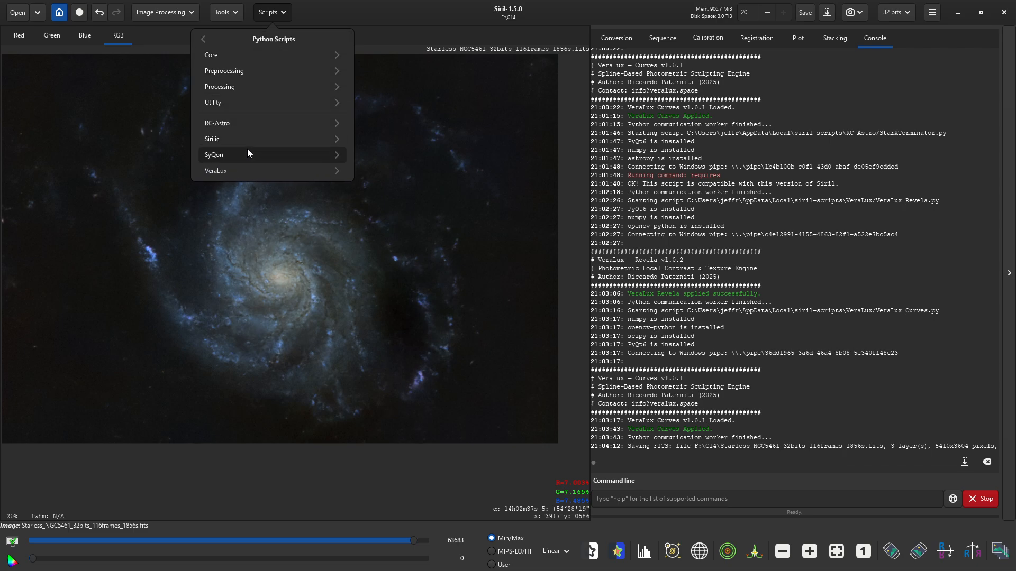
{"action": "left_click", "coordinate": [244, 168]}
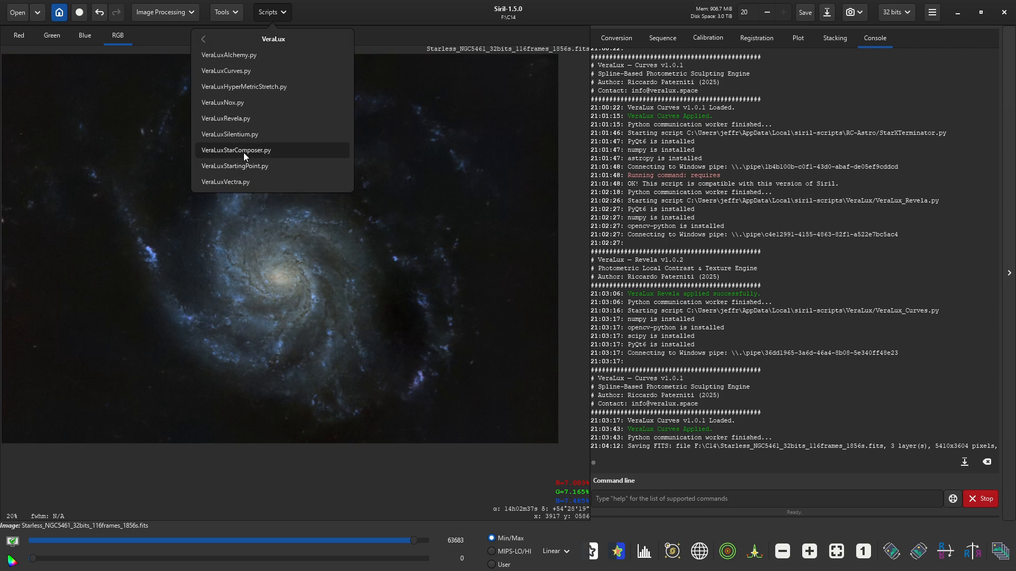
{"action": "left_click", "coordinate": [243, 152]}
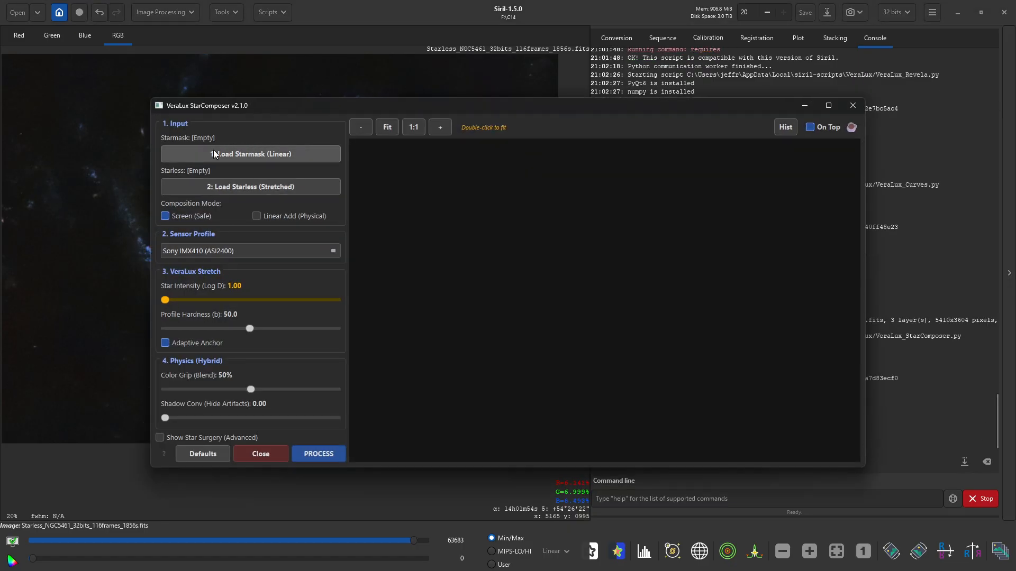
- Load stars_NGC5461 as the linear star mask and Starless_NGC5461 as the stretched base
{"action": "left_click", "coordinate": [234, 155]}
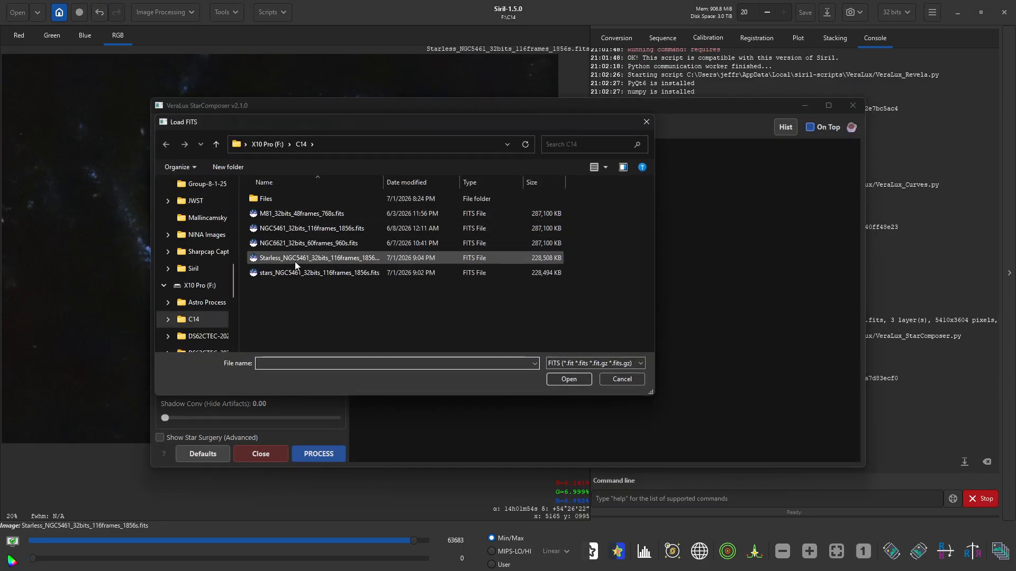
{"action": "left_click", "coordinate": [294, 274]}
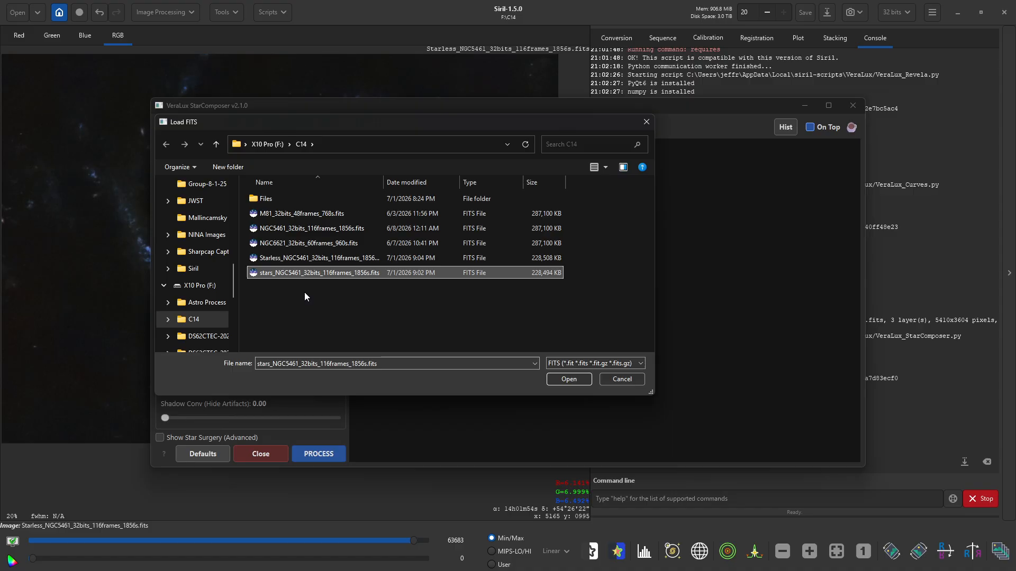
{"action": "left_click", "coordinate": [569, 379]}
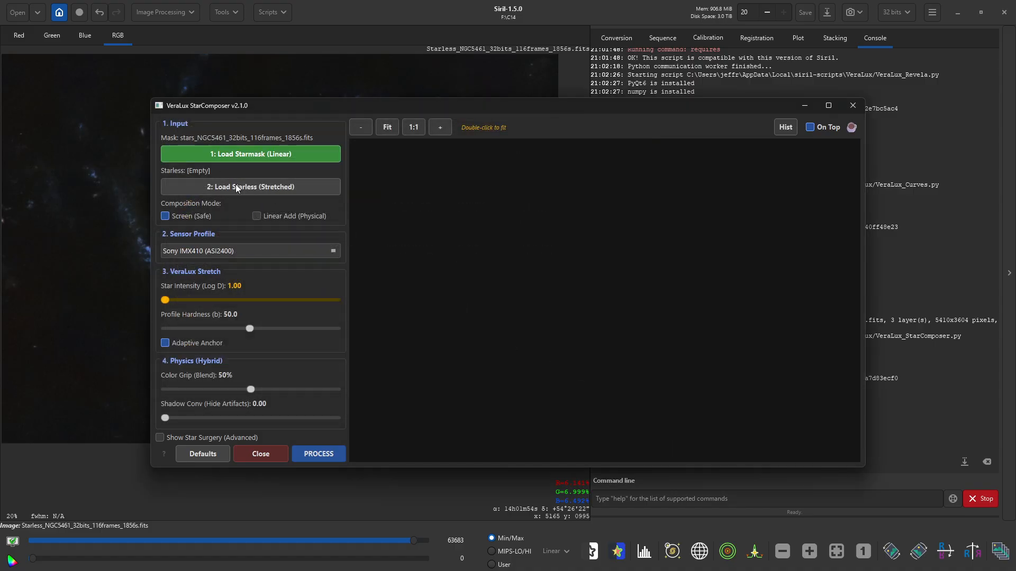
{"action": "left_click", "coordinate": [236, 188]}
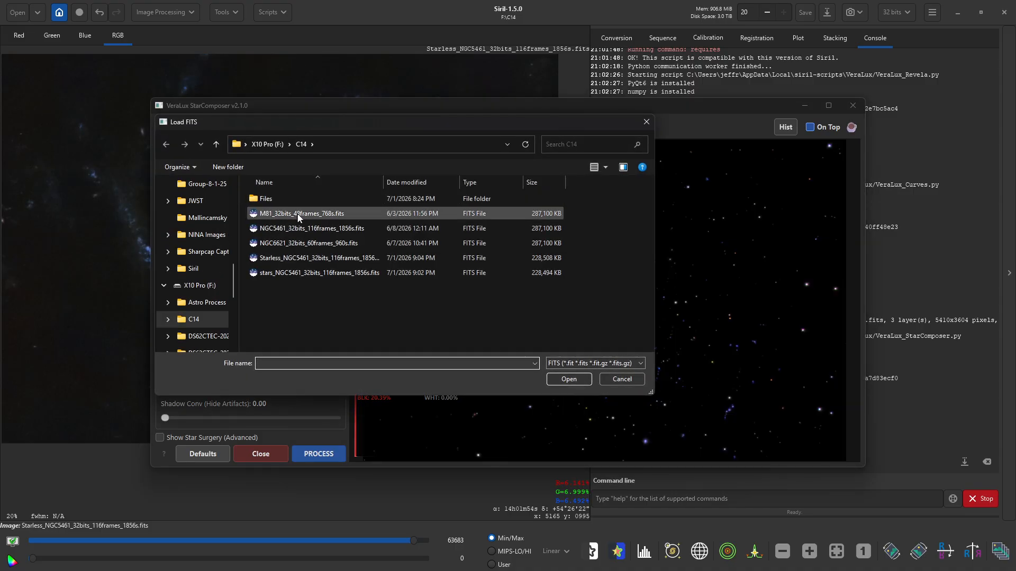
{"action": "left_click", "coordinate": [304, 261]}
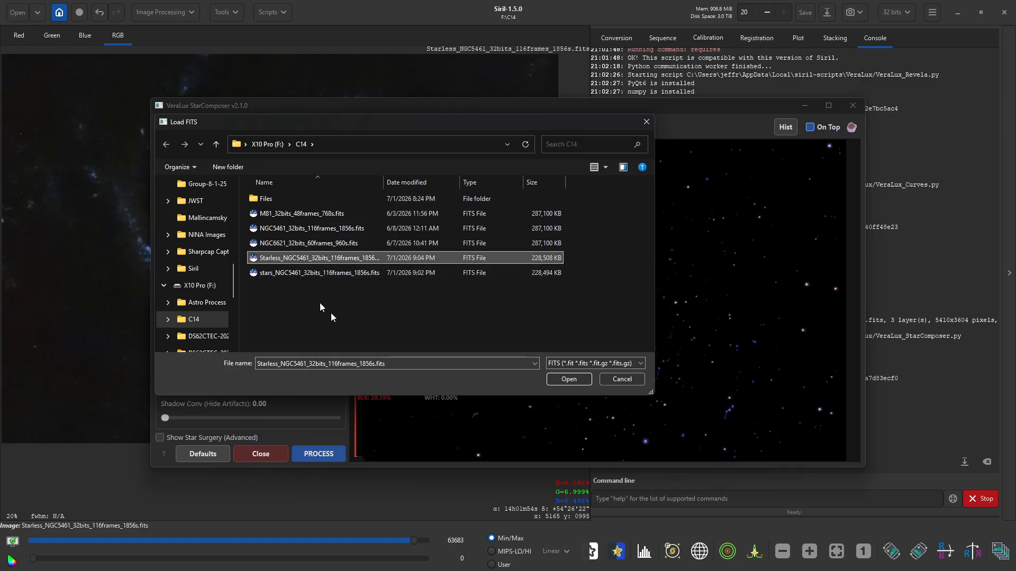
{"action": "left_click", "coordinate": [568, 379]}
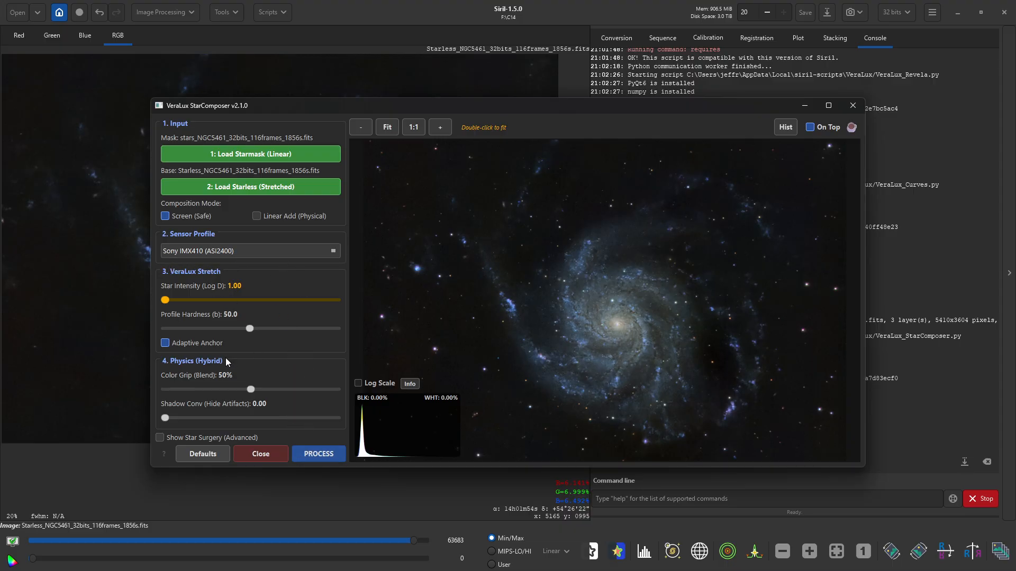
- Raise StarComposer's Star Intensity (Log D) from 1.00 to 2.04
{"action": "left_click_drag", "start_coordinate": [165, 300], "coordinate": [169, 301]}
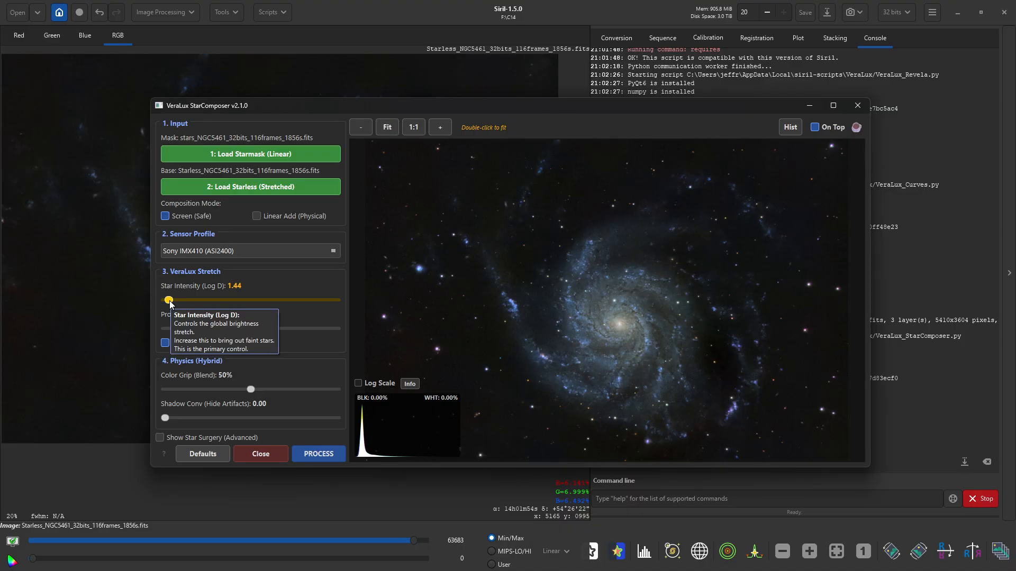
{"action": "left_click_drag", "start_coordinate": [170, 302], "coordinate": [173, 304]}
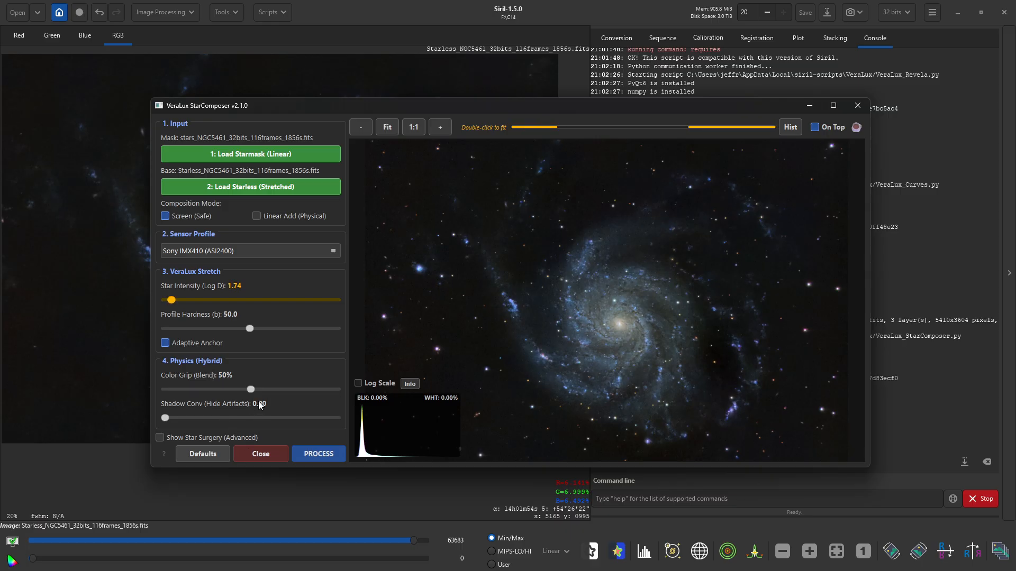
{"action": "left_click", "coordinate": [174, 300]}
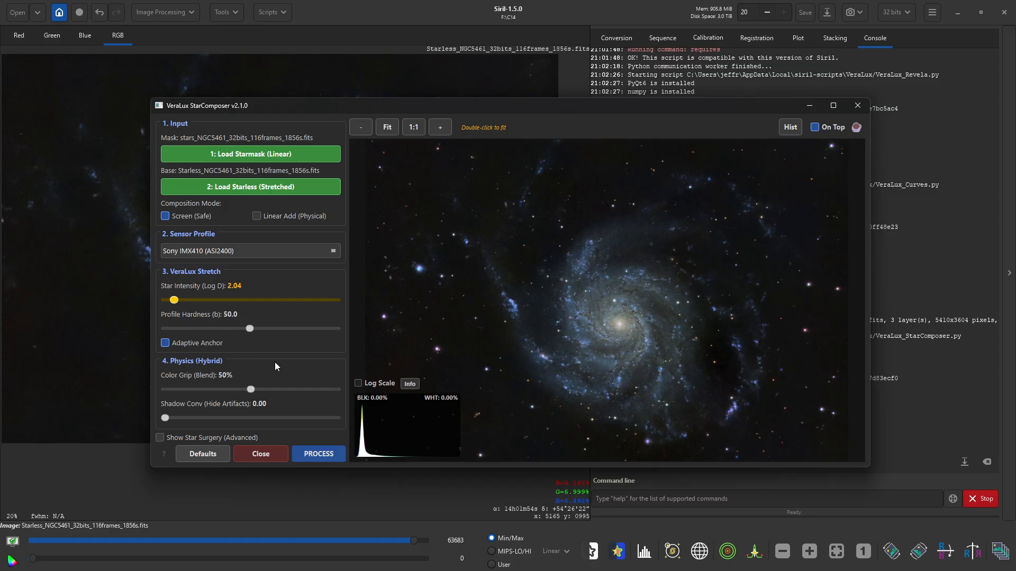